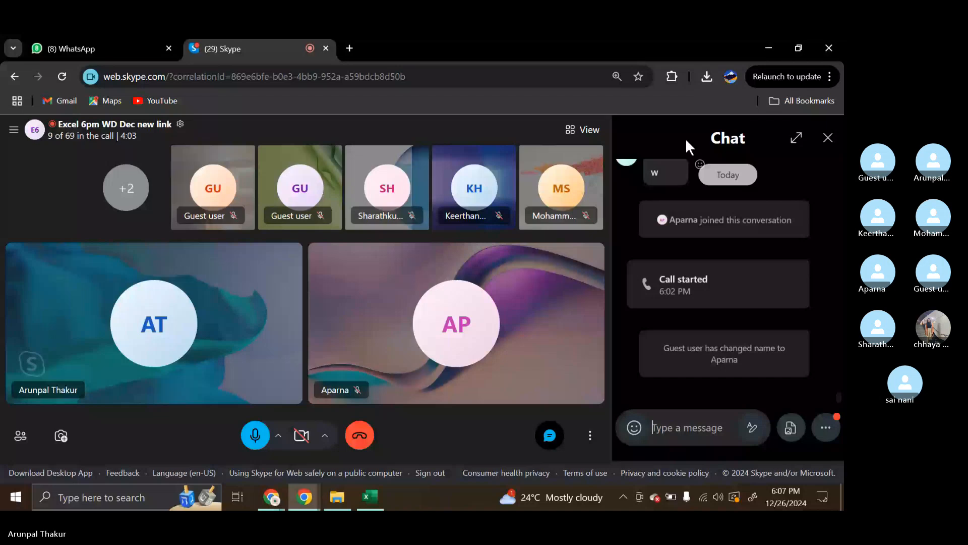
pyautogui.scroll(1, 764, 212)
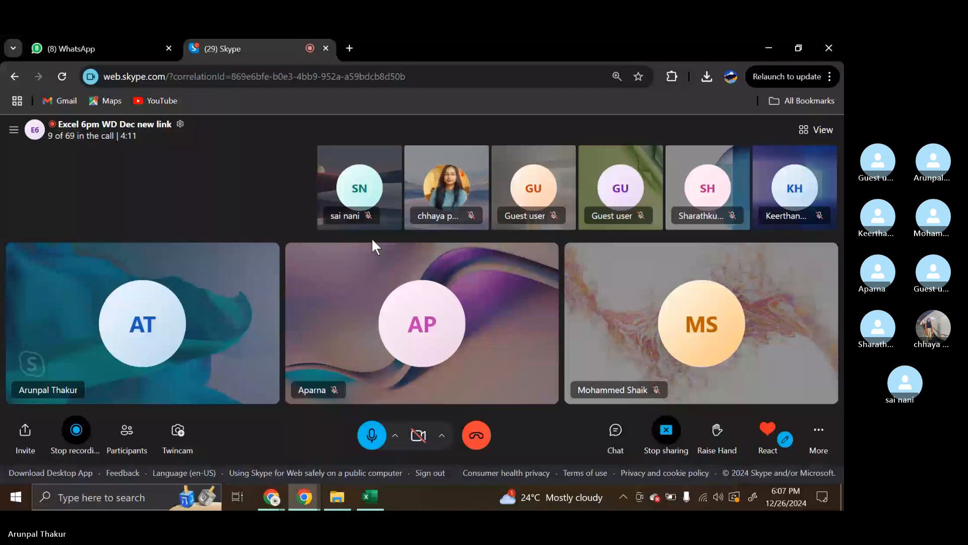
pyautogui.click(384, 214)
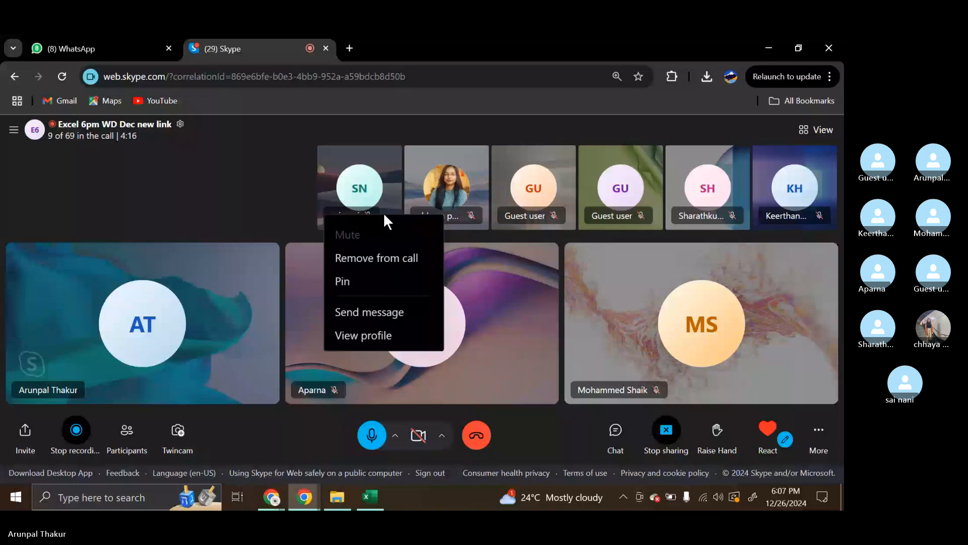
pyautogui.click(616, 430)
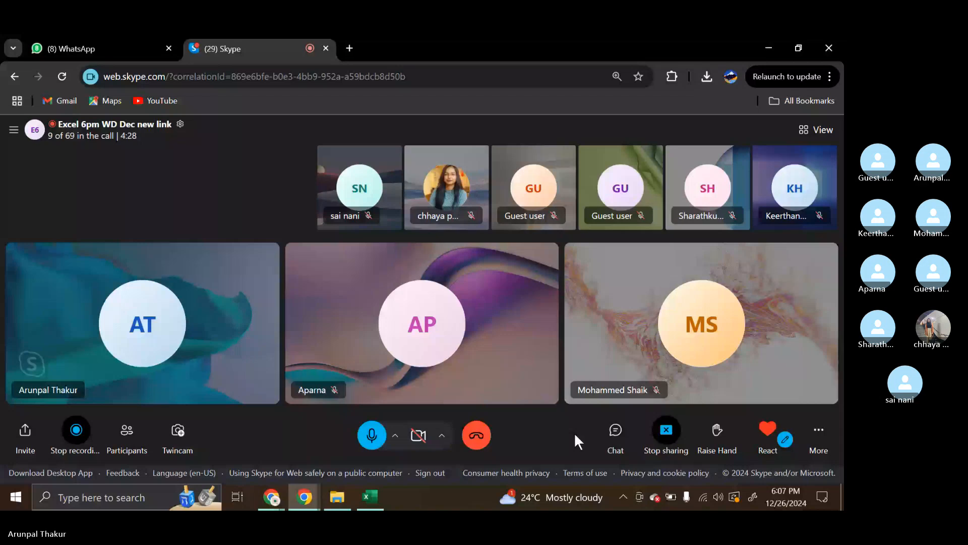
pyautogui.moveTo(645, 222)
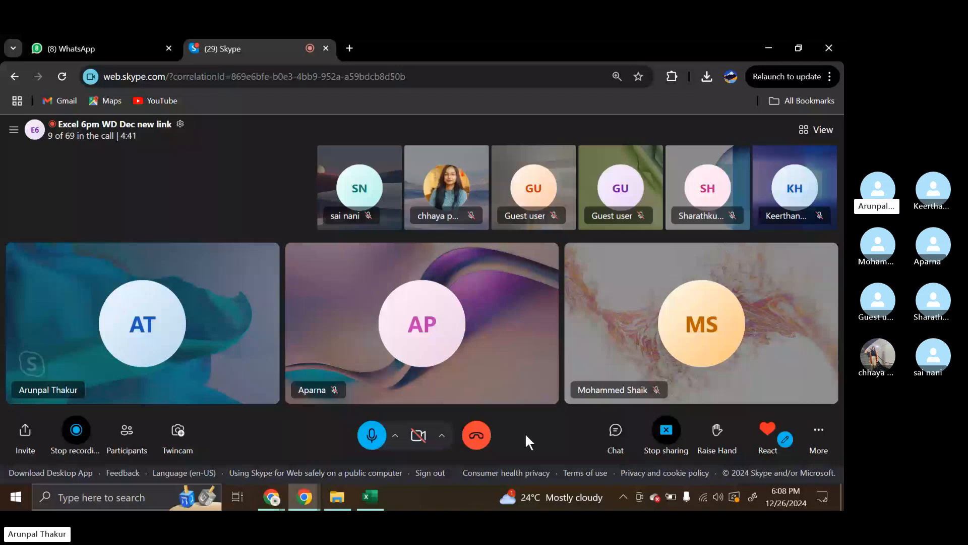
# Switch to the Second_week workbook in Excel and clear the averages in K8:K10 and K13:K14 of the Averageif sheet
pyautogui.moveTo(370, 497)
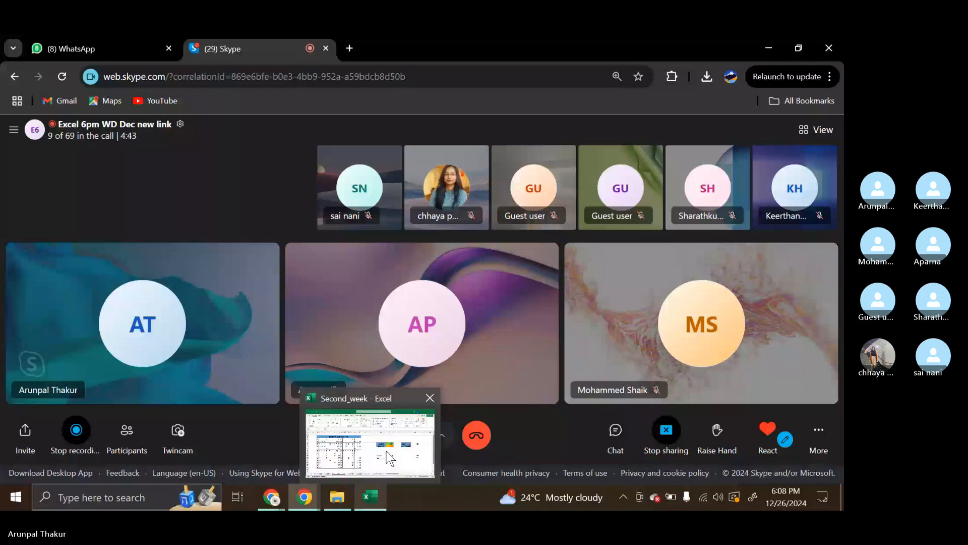
pyautogui.click(386, 451)
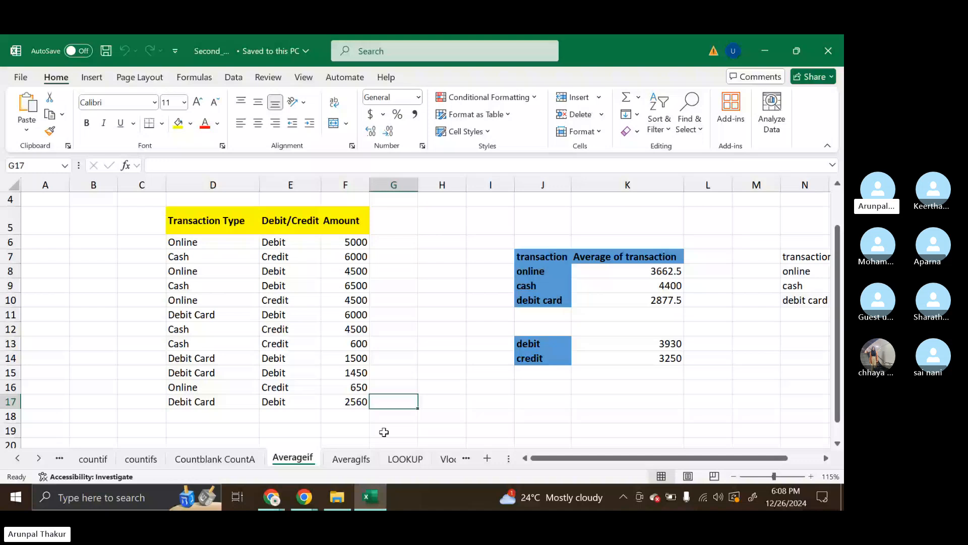
pyautogui.moveTo(202, 222); pyautogui.dragTo(340, 384)
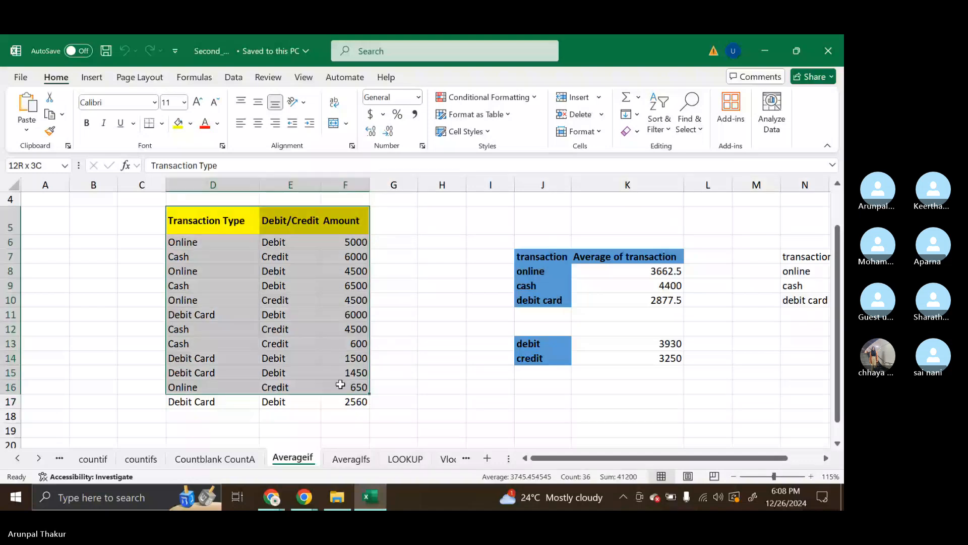
pyautogui.click(634, 281)
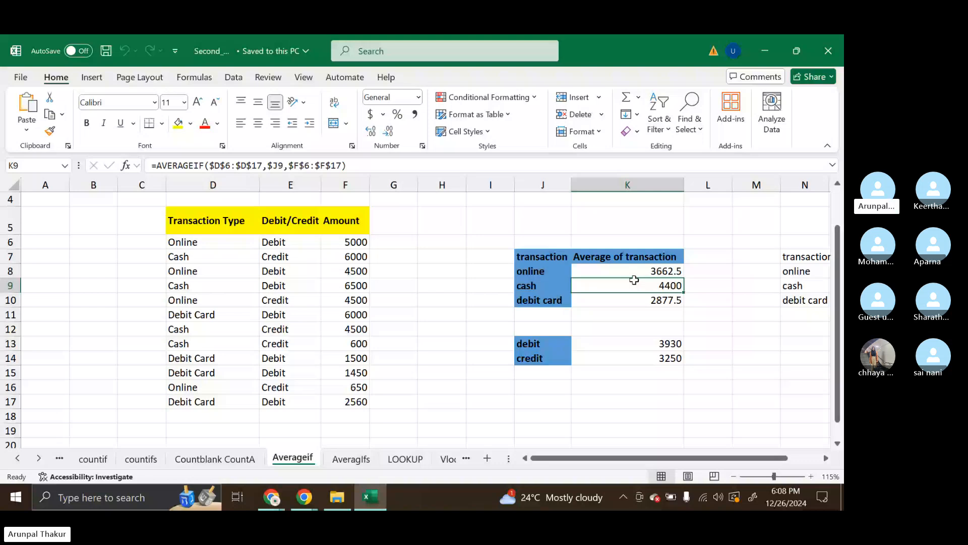
pyautogui.moveTo(634, 272); pyautogui.dragTo(634, 300)
pyautogui.press('Delete')
pyautogui.moveTo(651, 344); pyautogui.dragTo(654, 359)
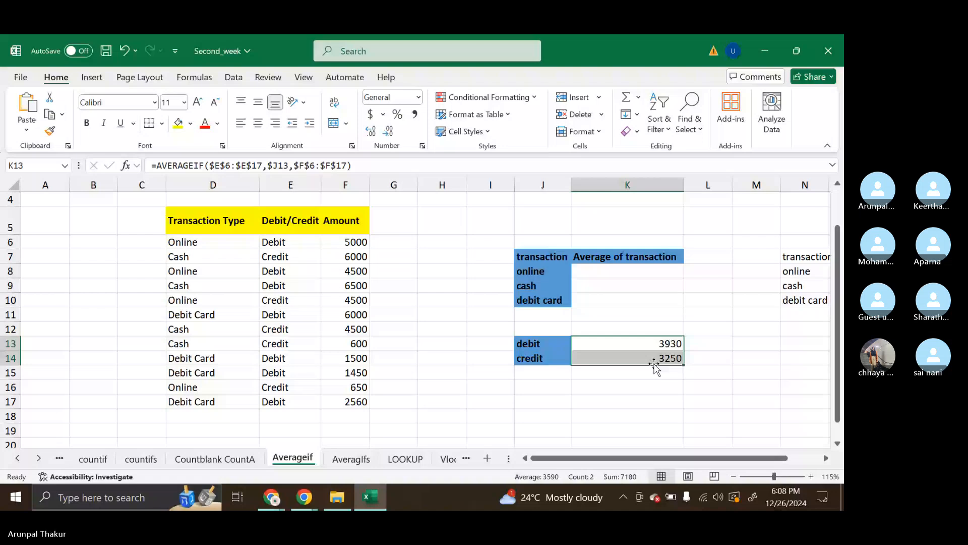
pyautogui.press('Delete')
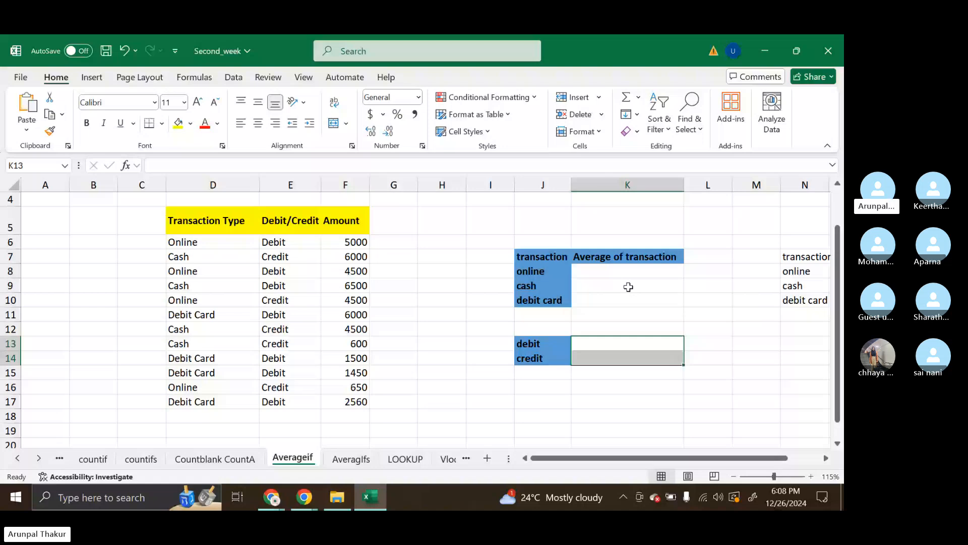
# Begin an AVERAGEIF formula in K8 for the online transactions, with the absolute criteria range $D$6:$D$17
pyautogui.click(625, 275)
pyautogui.write('=')
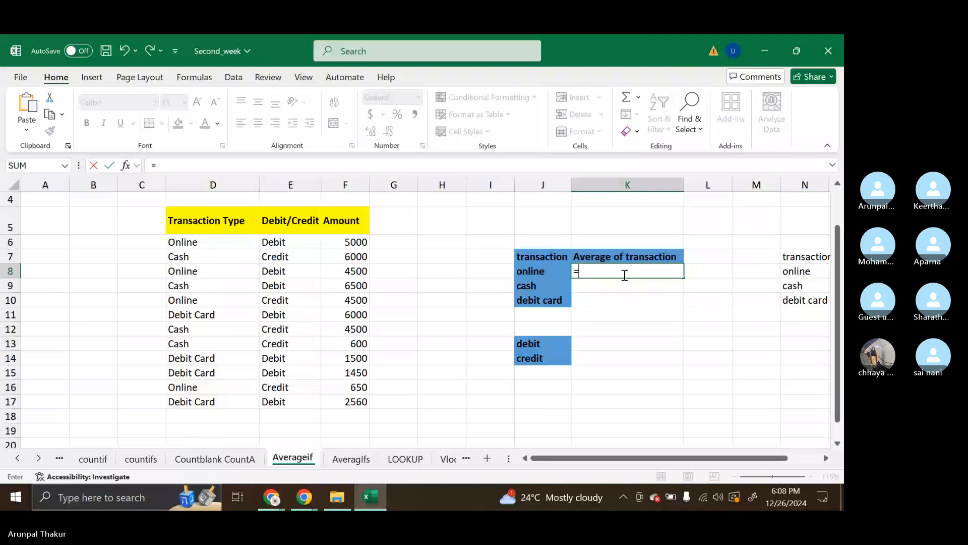
pyautogui.write('AVERAGEIF(')
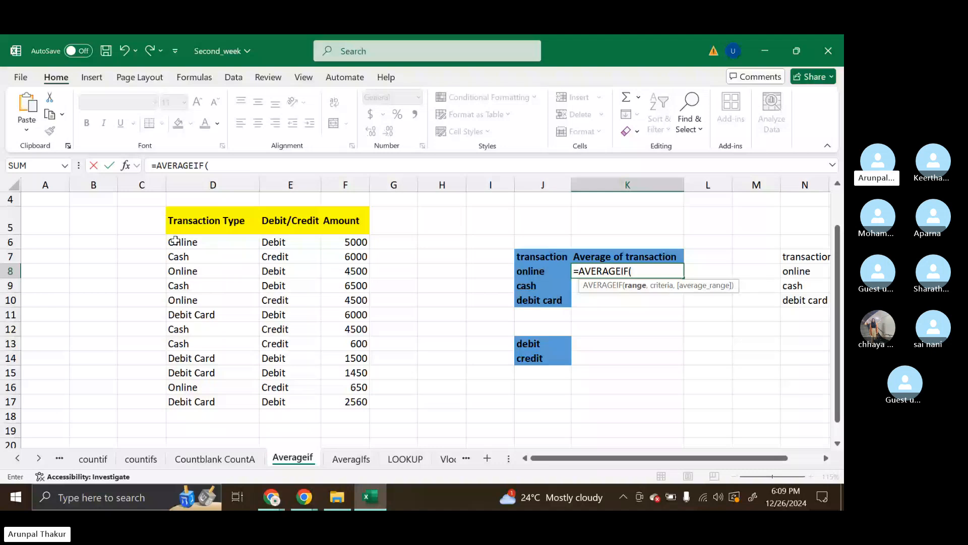
pyautogui.moveTo(175, 240); pyautogui.dragTo(184, 408)
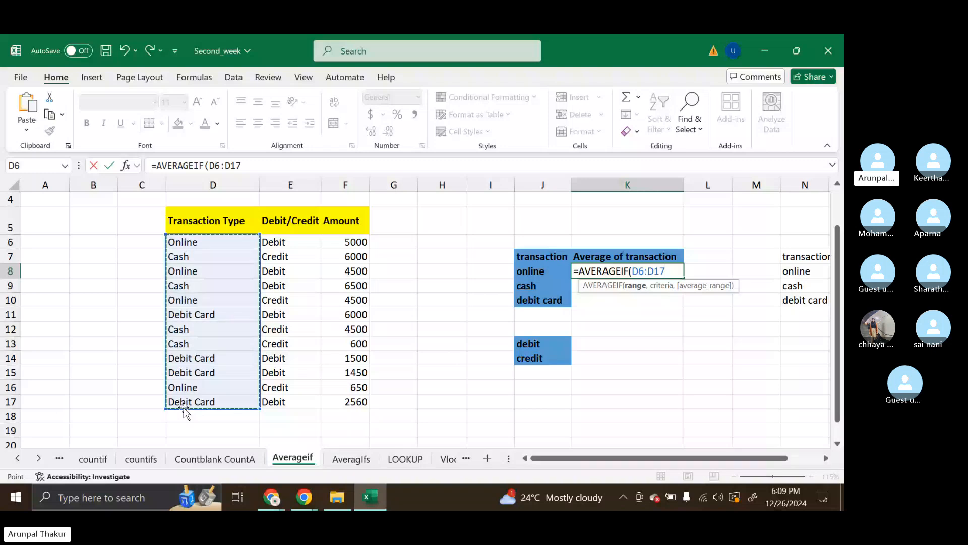
pyautogui.press('F4')
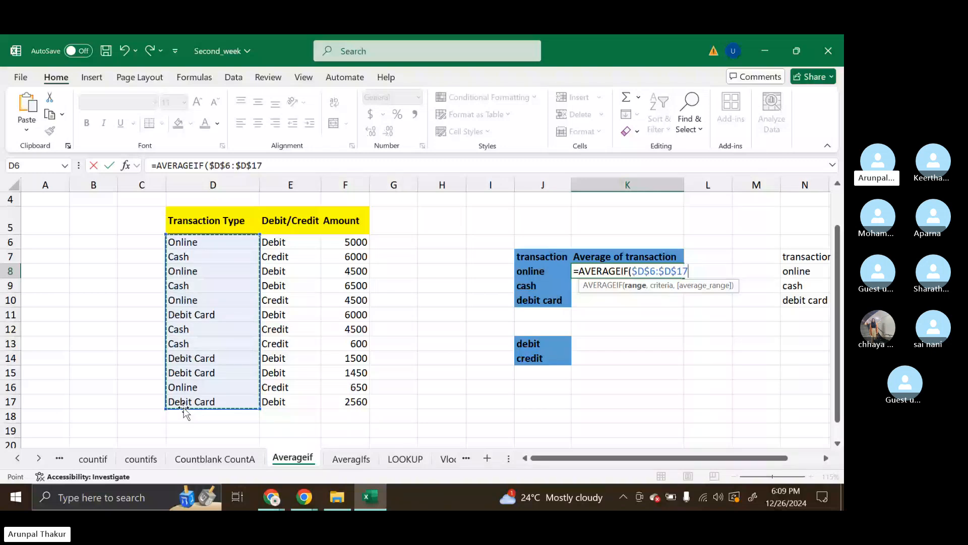
pyautogui.write(',')
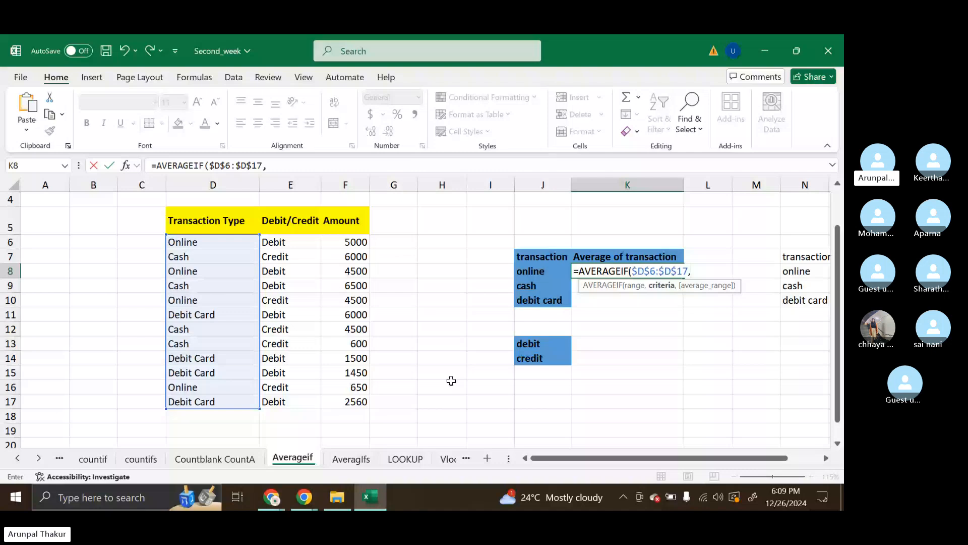
# Complete the K8 formula with criterion $J8 and average range $F$6:$F$17, and fill it down to K10
pyautogui.click(542, 266)
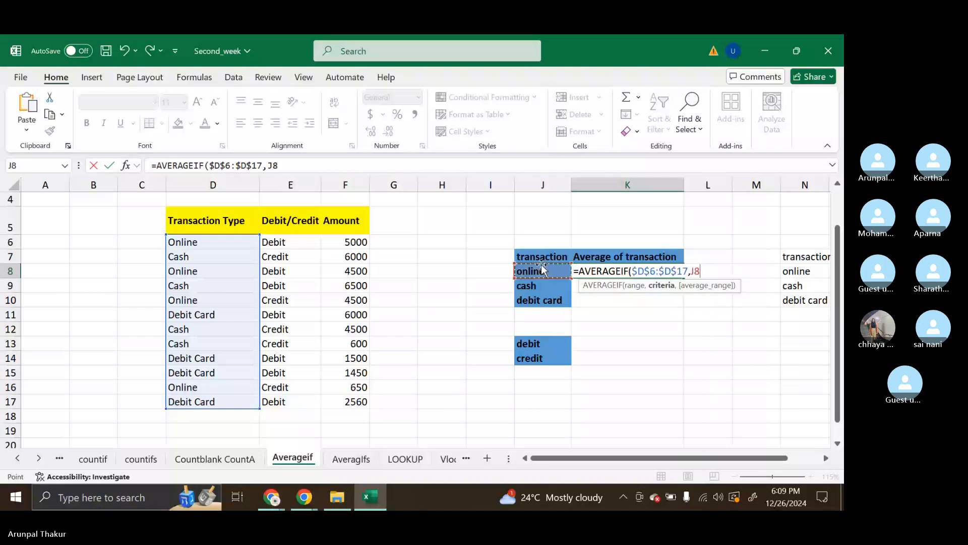
pyautogui.click(695, 272)
pyautogui.write('$')
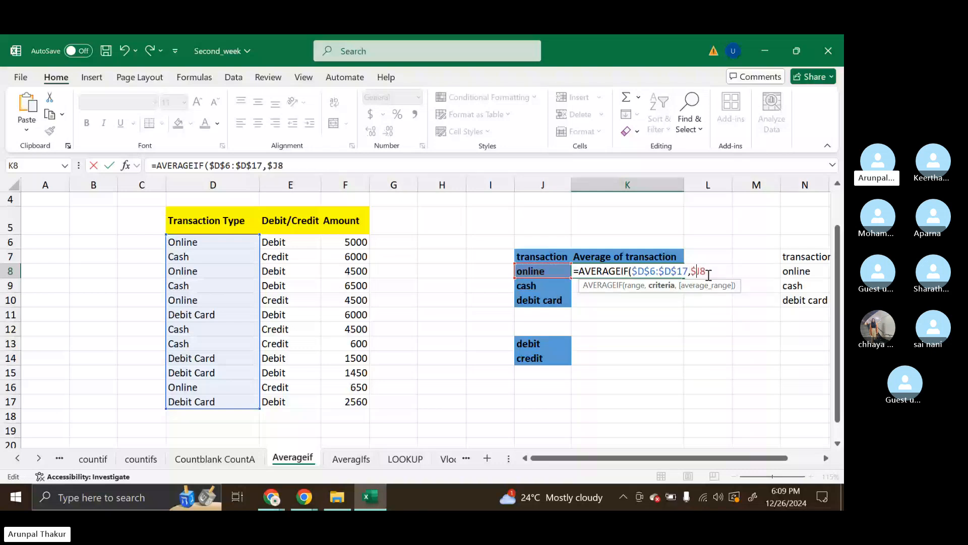
pyautogui.click(712, 271)
pyautogui.write(',')
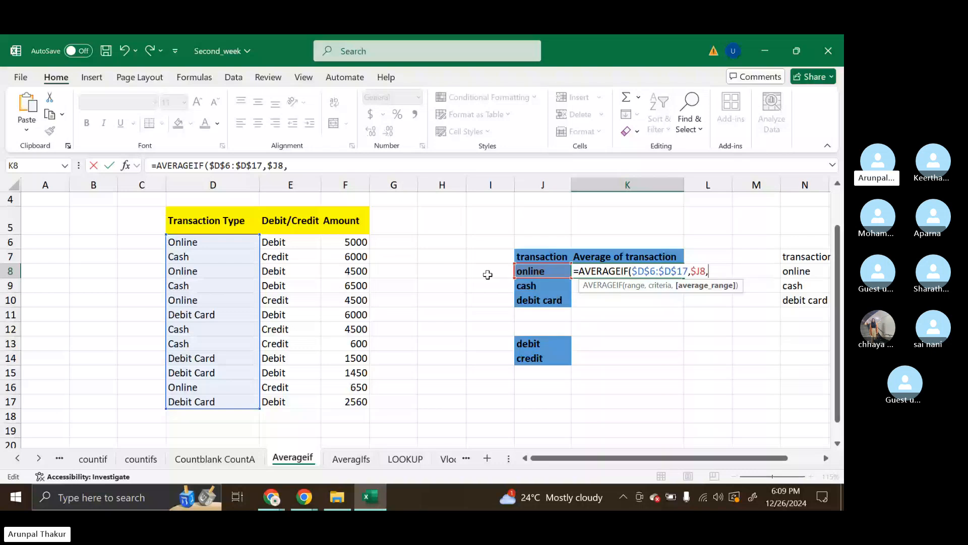
pyautogui.moveTo(353, 242); pyautogui.dragTo(357, 400)
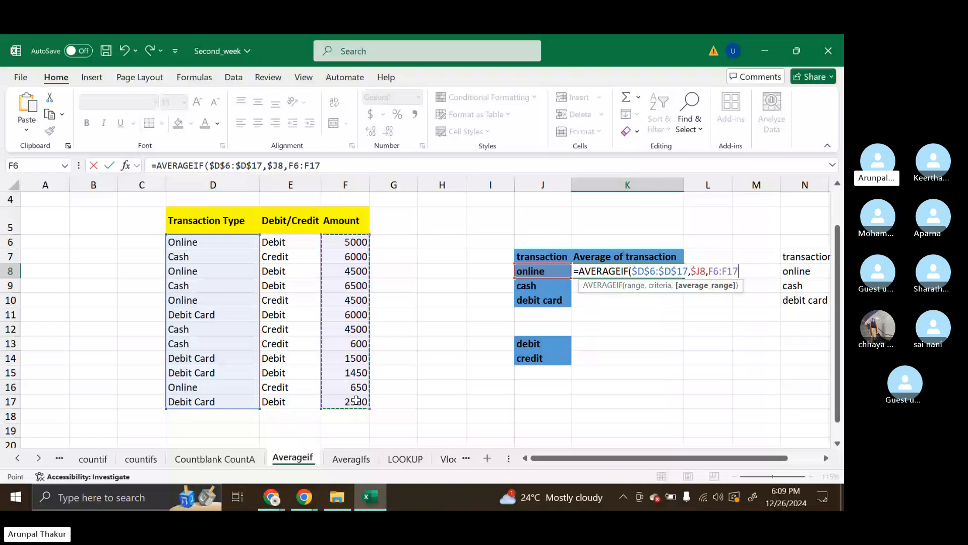
pyautogui.press('F4')
pyautogui.hotkey('ctrl', 'Return')
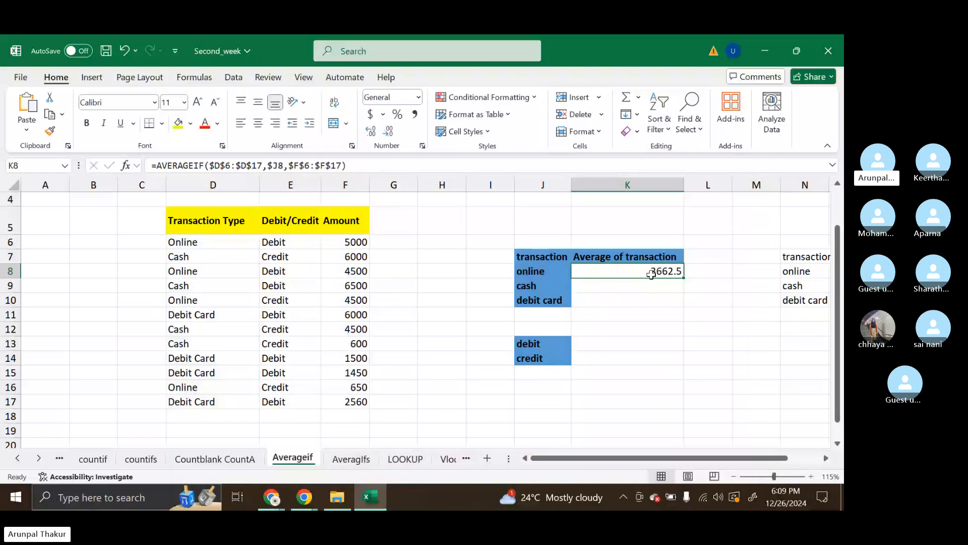
pyautogui.moveTo(683, 278); pyautogui.dragTo(683, 301)
pyautogui.click(630, 343)
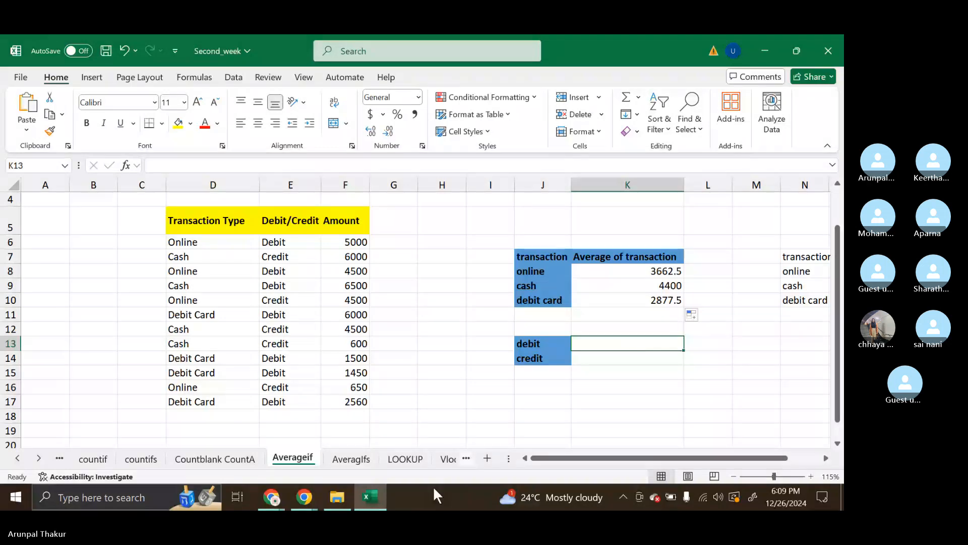
# Switch to the Skype call in Chrome, check the chat for new messages and close it
pyautogui.click(304, 497)
pyautogui.click(274, 461)
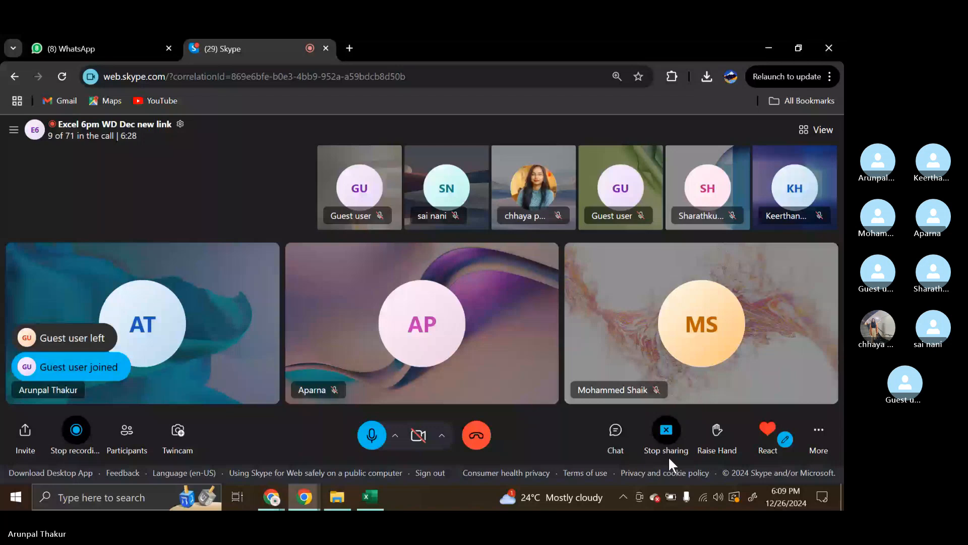
pyautogui.click(616, 436)
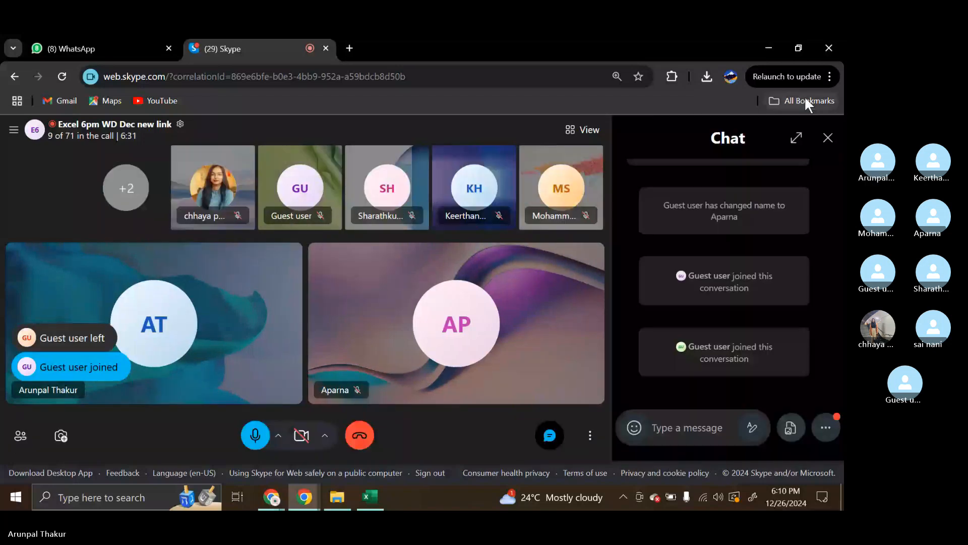
pyautogui.click(828, 137)
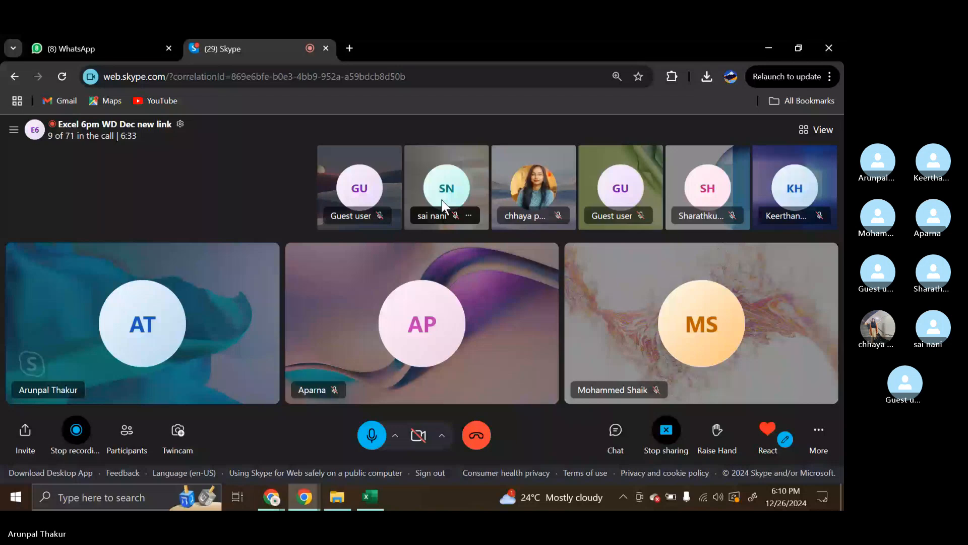
# Return to the Second_week workbook in Excel and start a formula in K13 for the debit average
pyautogui.click(370, 497)
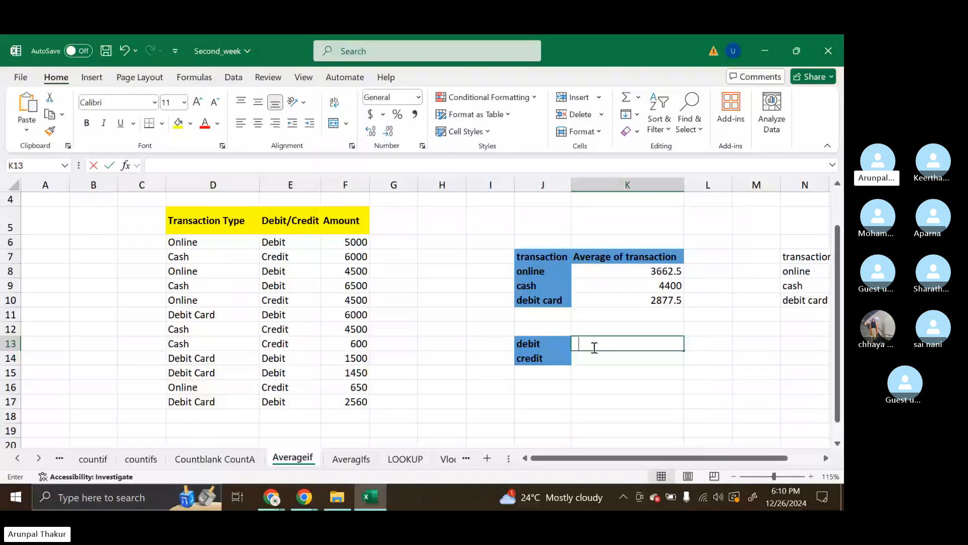
pyautogui.write('=')
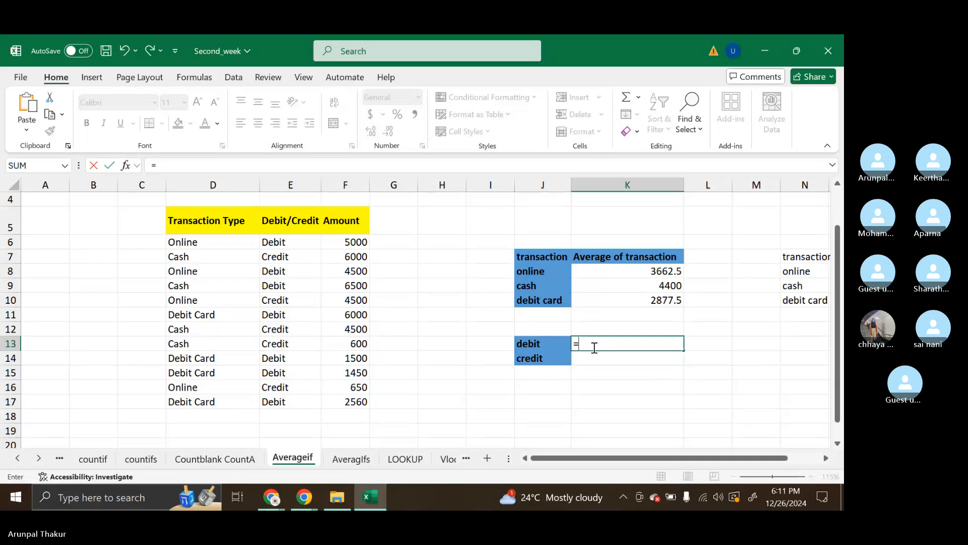
# Look through the Excel training folder in File Explorer for the excel_data workbook, and return to Second_week in Excel
pyautogui.moveTo(322, 496)
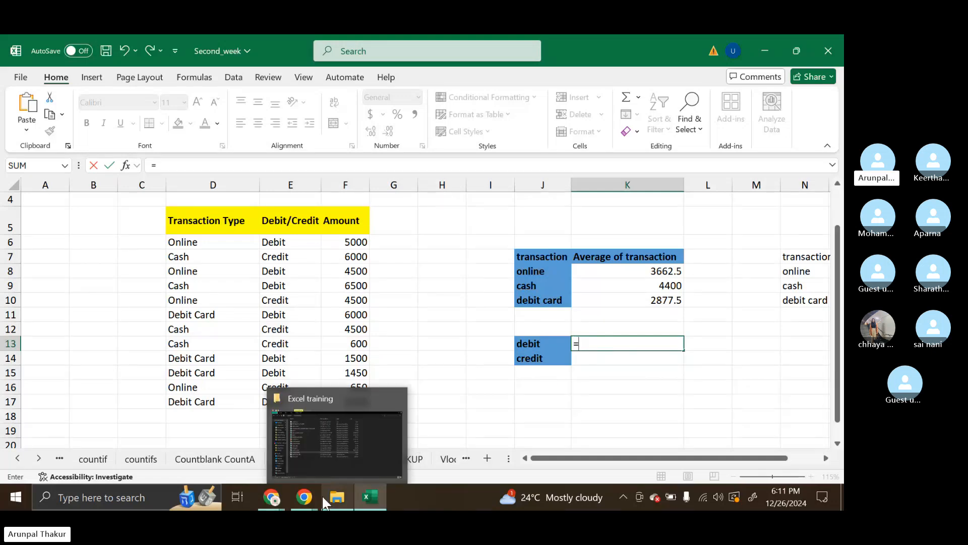
pyautogui.click(348, 460)
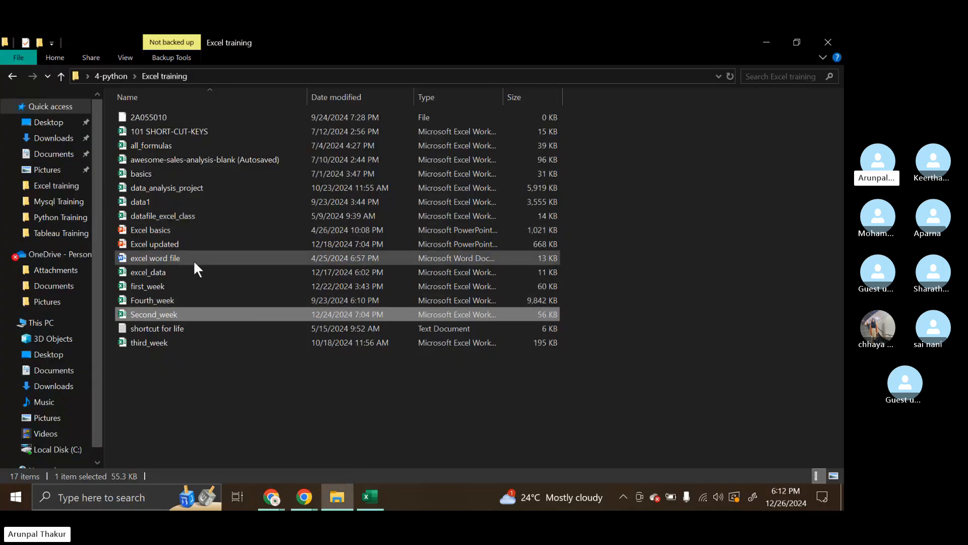
pyautogui.click(194, 277)
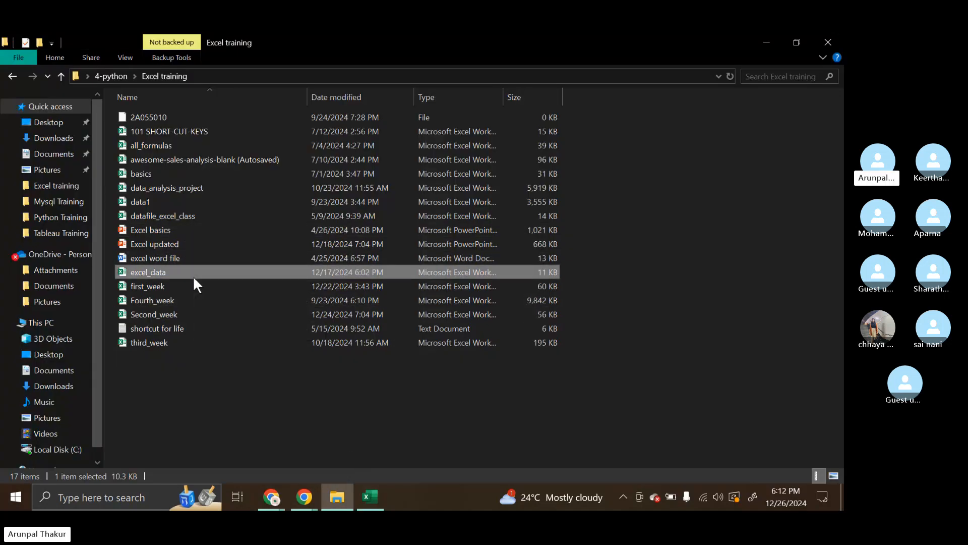
pyautogui.hotkey('alt', 'Tab')
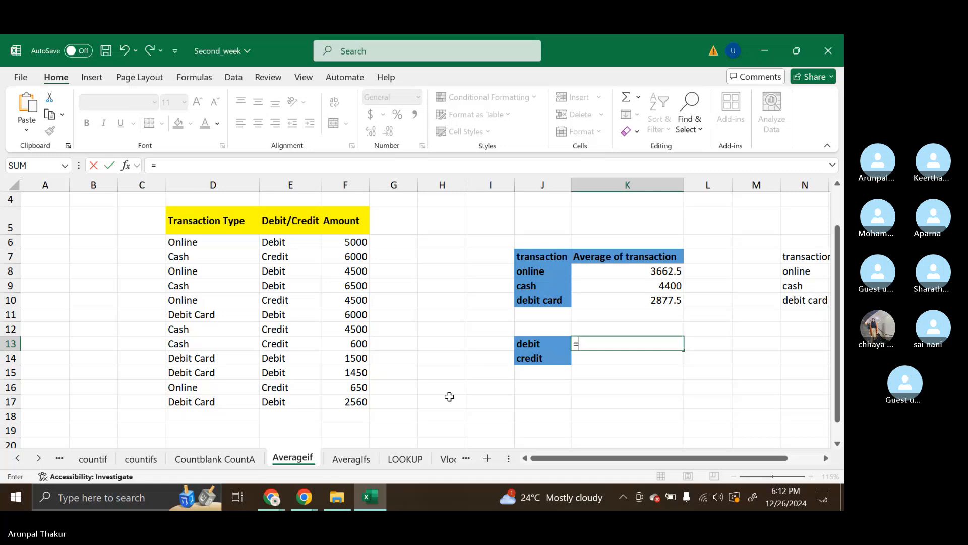
pyautogui.moveTo(380, 502)
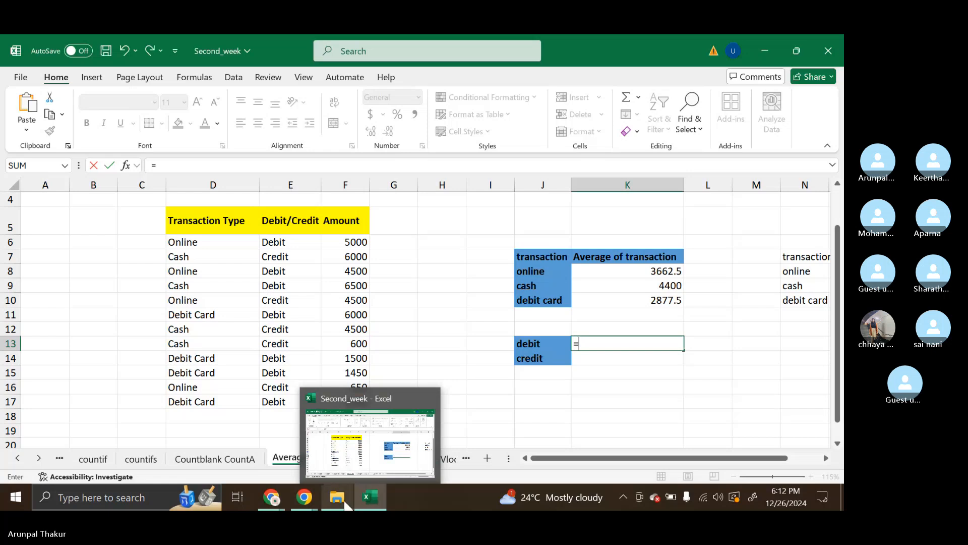
pyautogui.moveTo(343, 501)
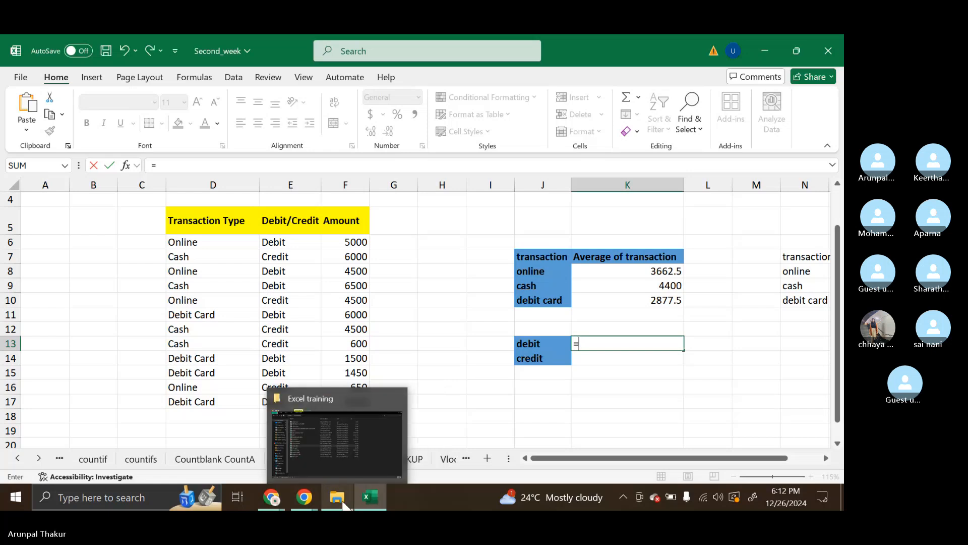
pyautogui.click(342, 501)
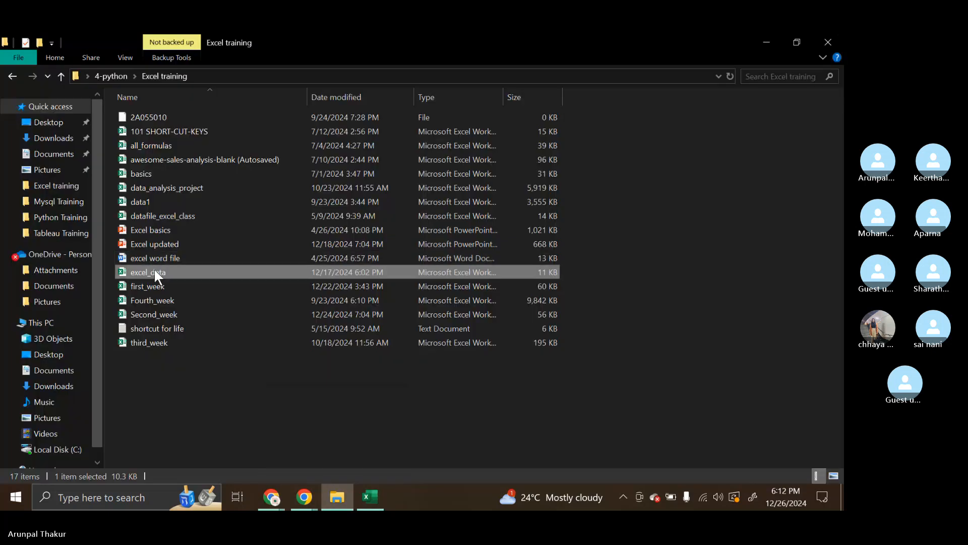
pyautogui.click(379, 509)
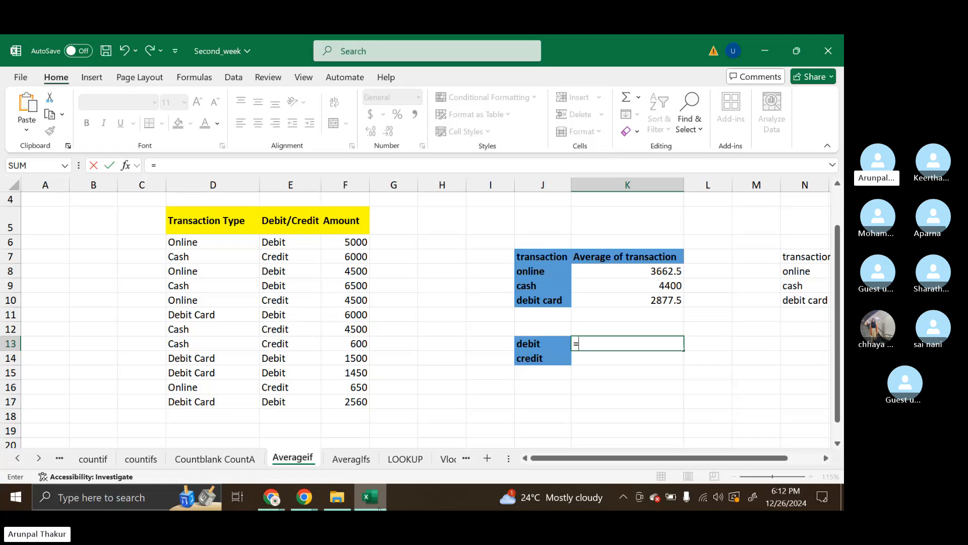
pyautogui.moveTo(379, 508)
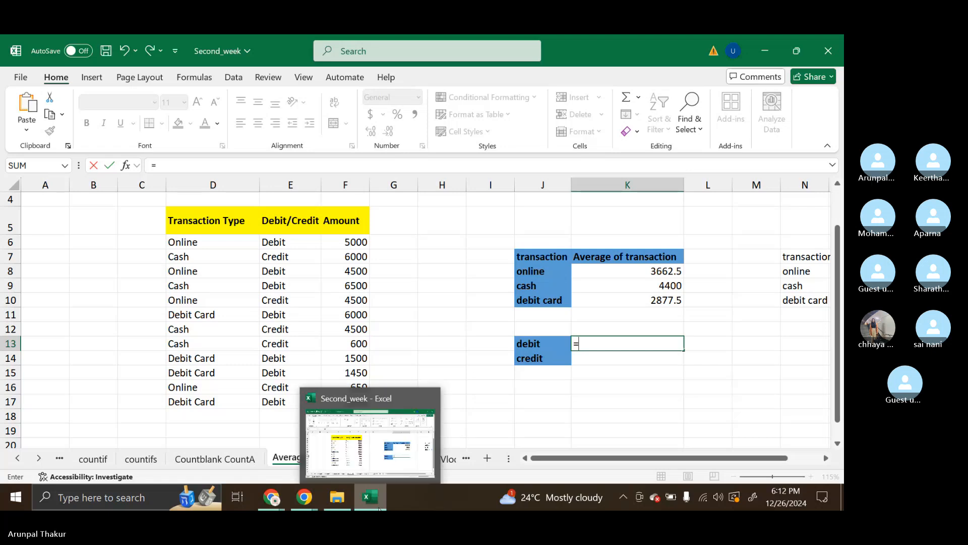
# Clear the unfinished formula from K13 on the Averageif sheet and leave the cell empty
pyautogui.click(394, 314)
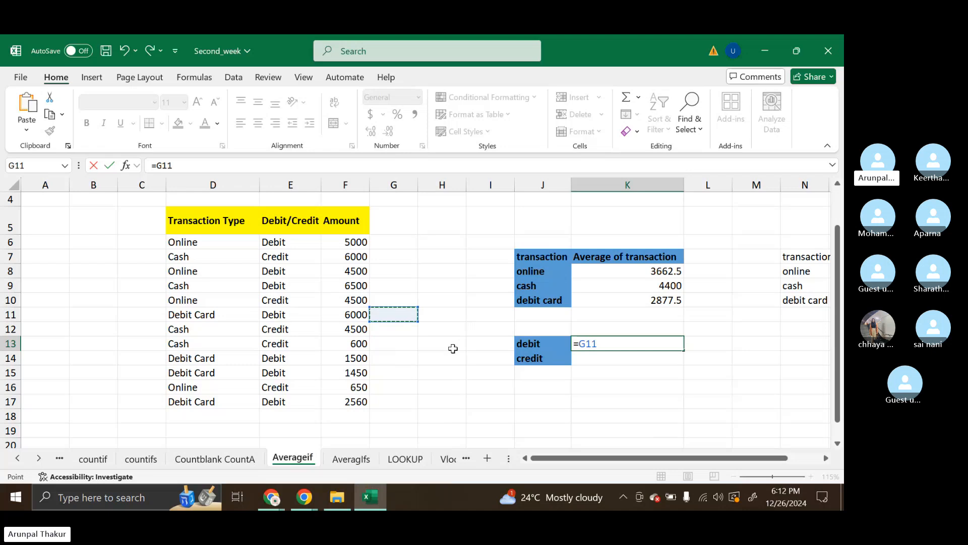
pyautogui.press('BackSpace')
pyautogui.press('BackSpace')
pyautogui.press('BackSpace')
pyautogui.press('BackSpace')
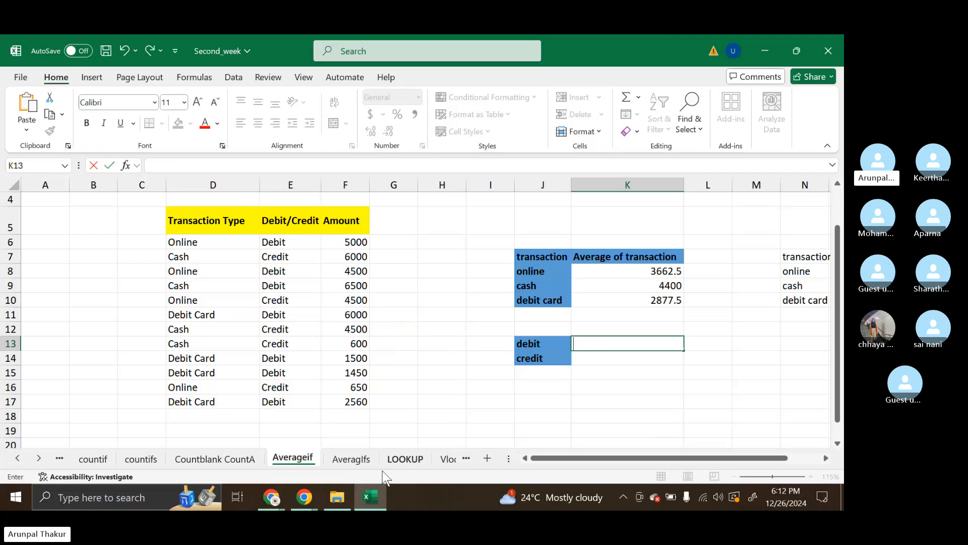
pyautogui.moveTo(380, 502)
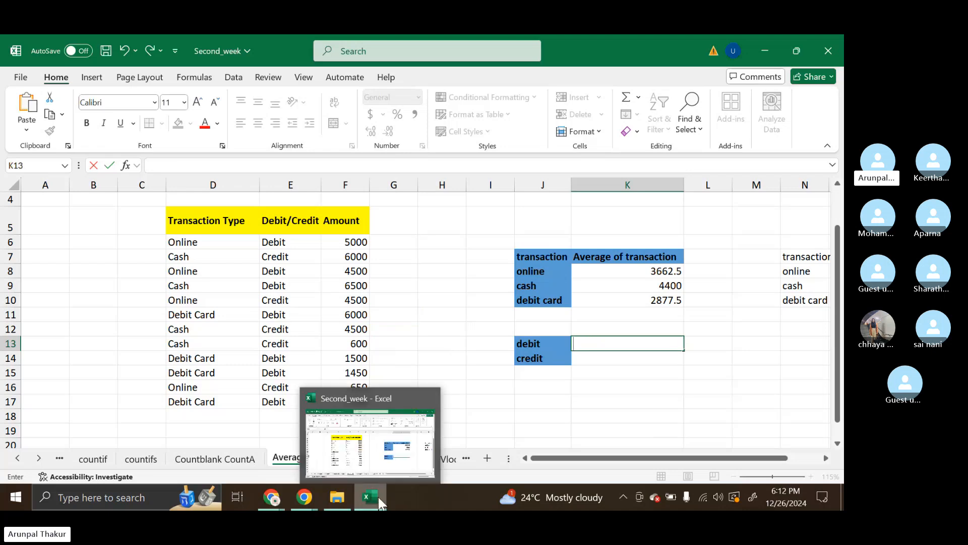
pyautogui.click(391, 314)
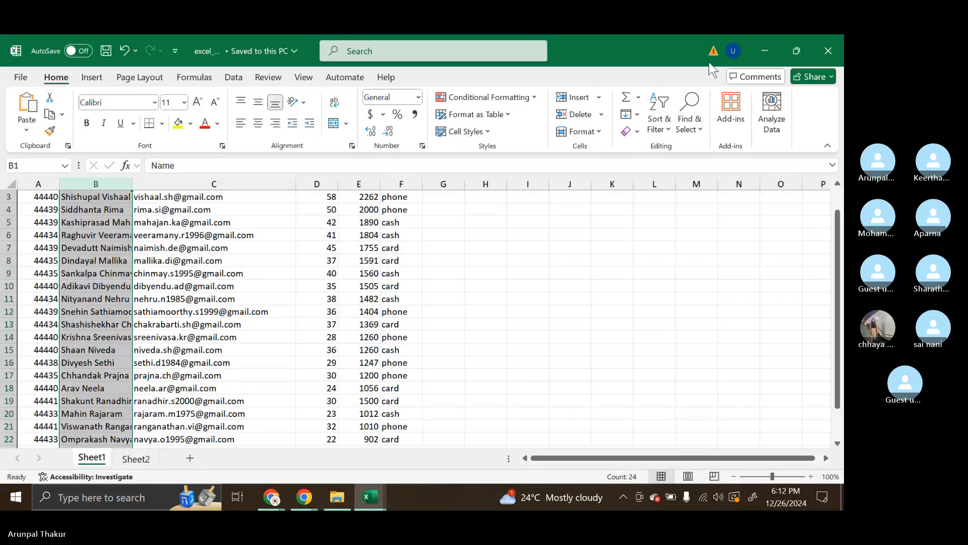
# Close the excel_data workbook and open datafile_excel_class from the Excel training folder in File Explorer
pyautogui.click(829, 51)
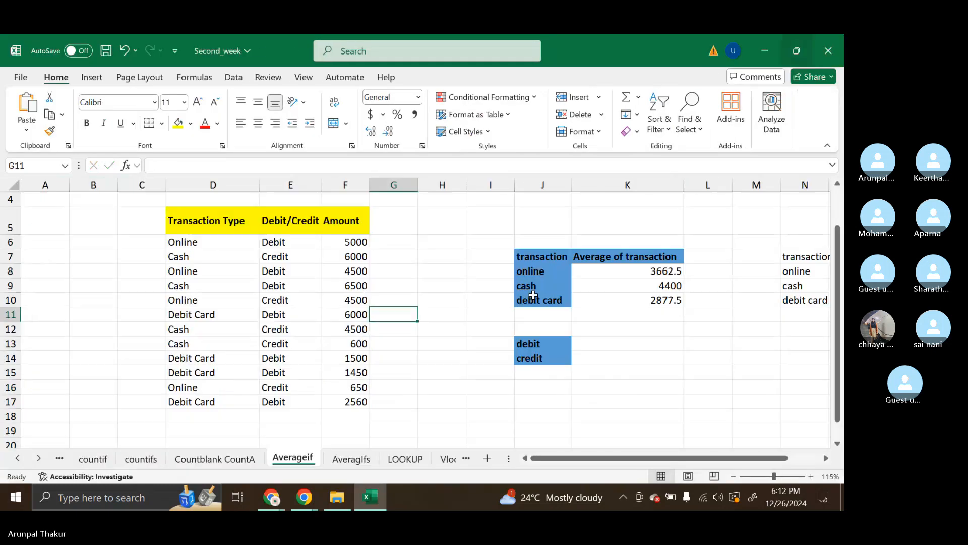
pyautogui.moveTo(342, 504)
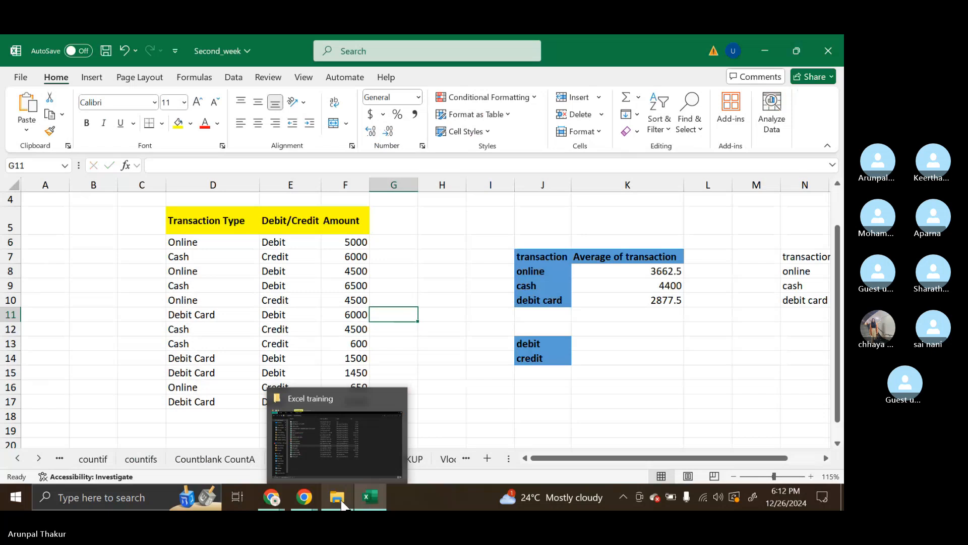
pyautogui.click(345, 463)
pyautogui.click(182, 216)
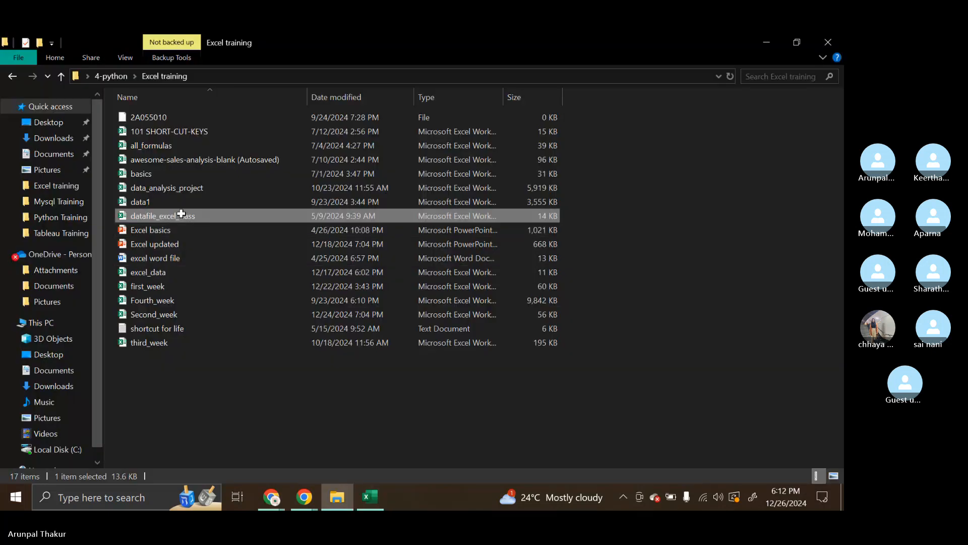
pyautogui.hotkey('alt', 'Tab')
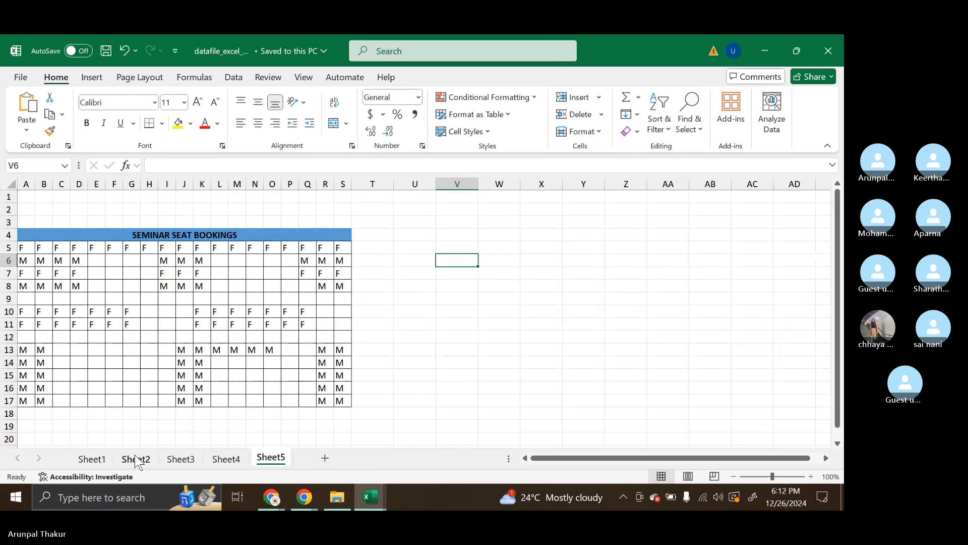
# Check Sheet1 and Sheet2 for sample data and copy the Sr No, NAME and PAY DAYS table C7:E23 from Sheet1
pyautogui.click(101, 459)
pyautogui.click(129, 460)
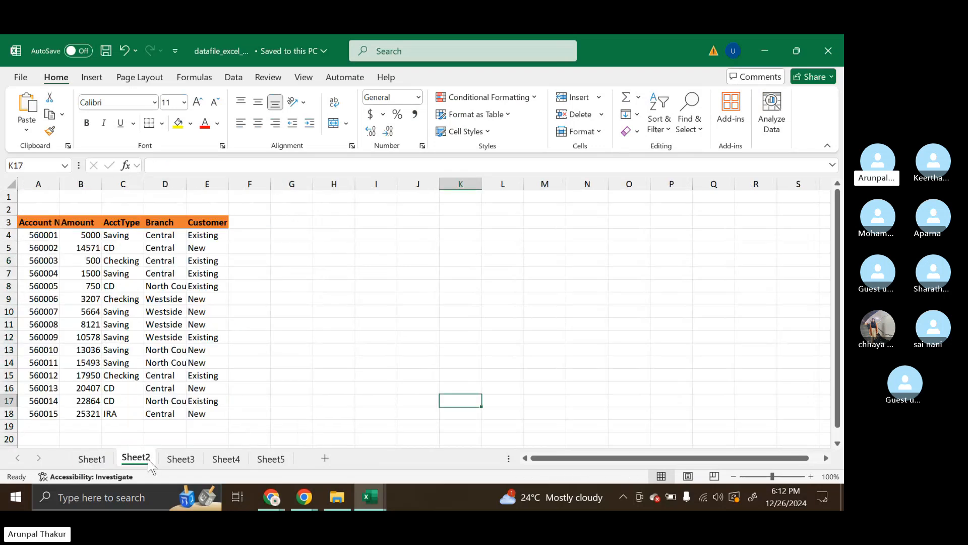
pyautogui.click(92, 459)
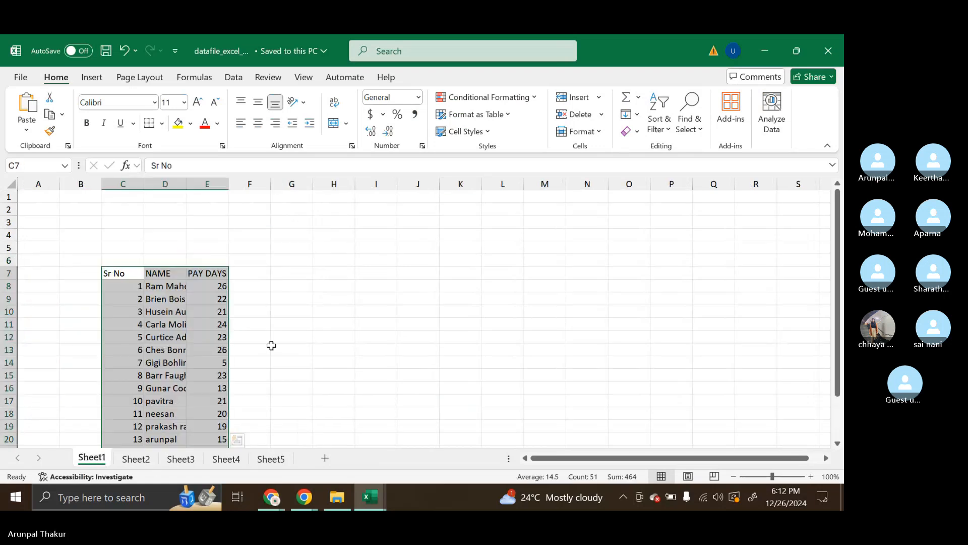
pyautogui.scroll(-4, 271, 345)
pyautogui.scroll(2, 272, 345)
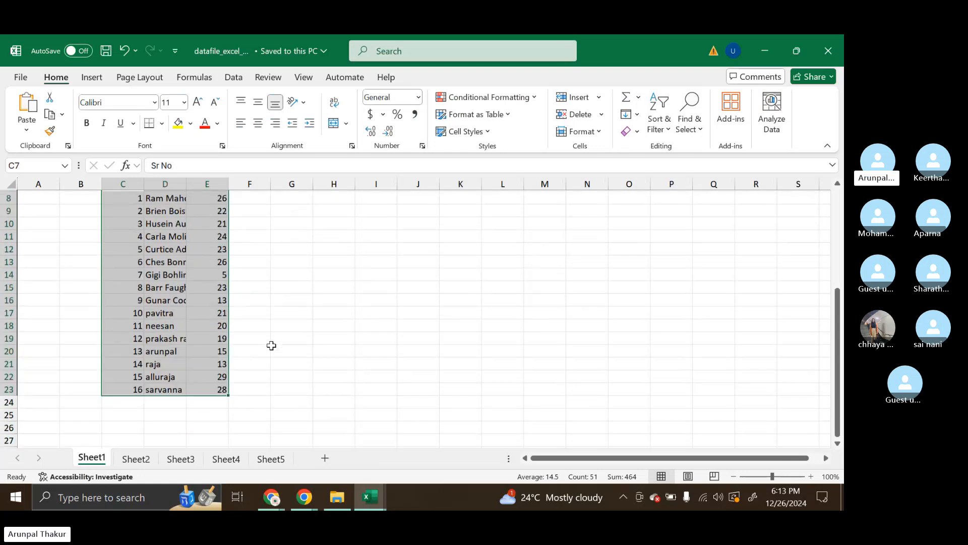
pyautogui.scroll(1, 271, 345)
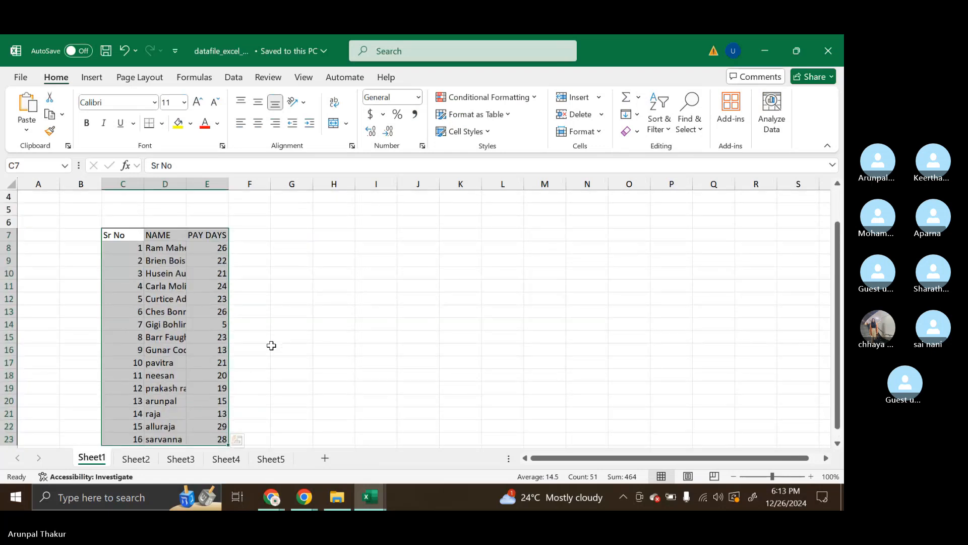
pyautogui.scroll(-1, 271, 345)
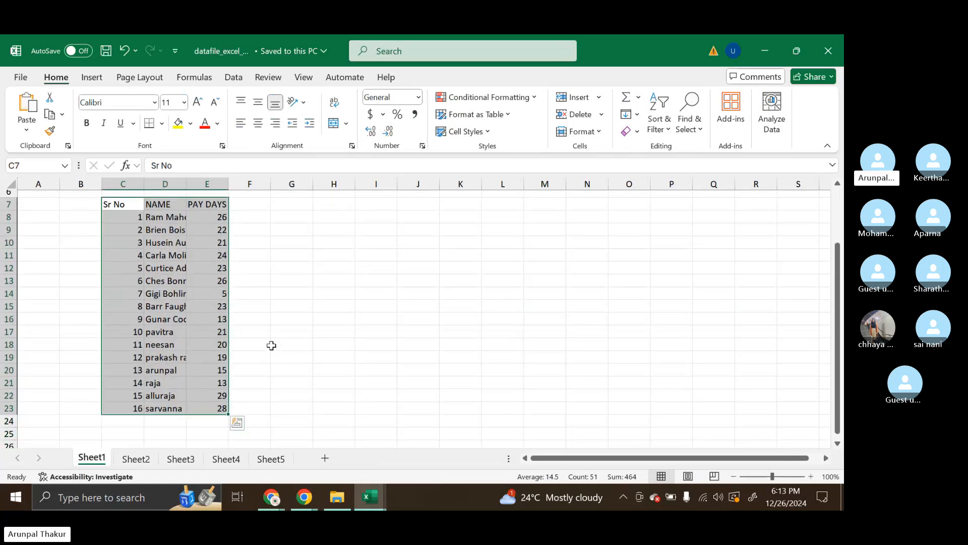
pyautogui.hotkey('ctrl', 'c')
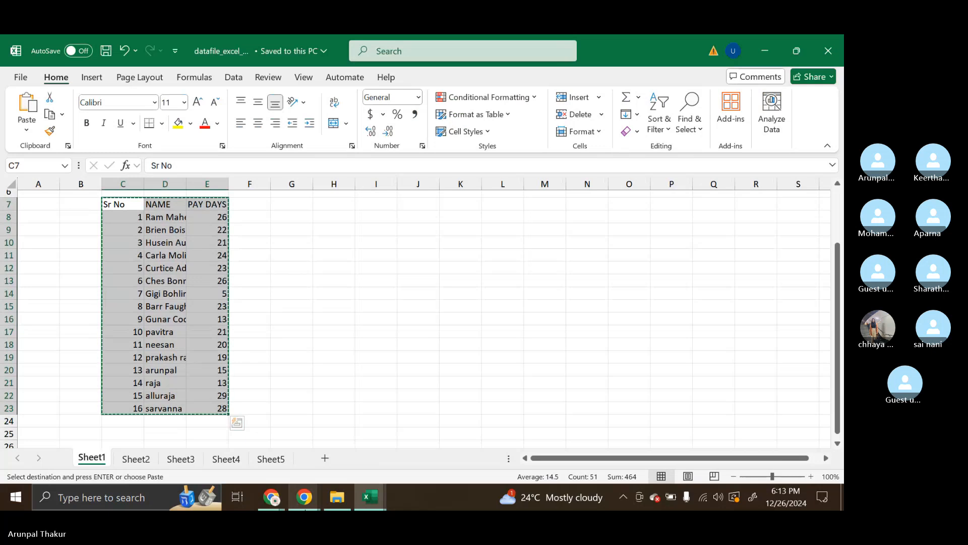
# Switch to the Skype call in Chrome, send the copied table in the call chat and close the chat
pyautogui.moveTo(306, 508)
pyautogui.click(288, 456)
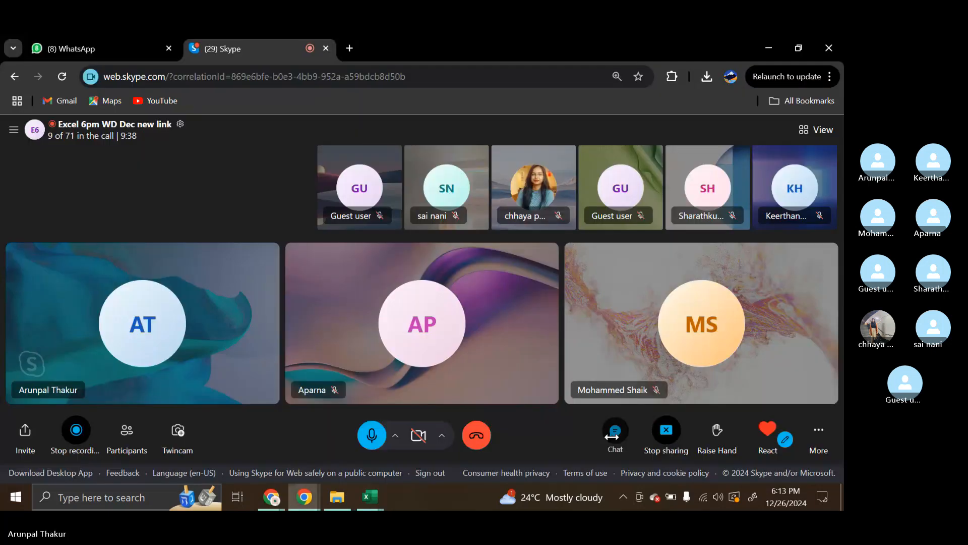
pyautogui.click(612, 434)
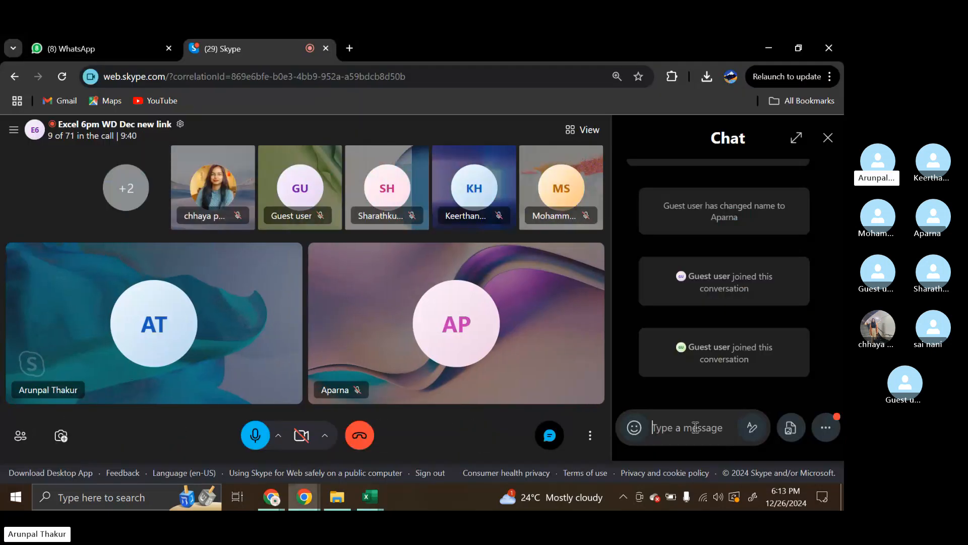
pyautogui.hotkey('ctrl', 'v')
pyautogui.press('Return')
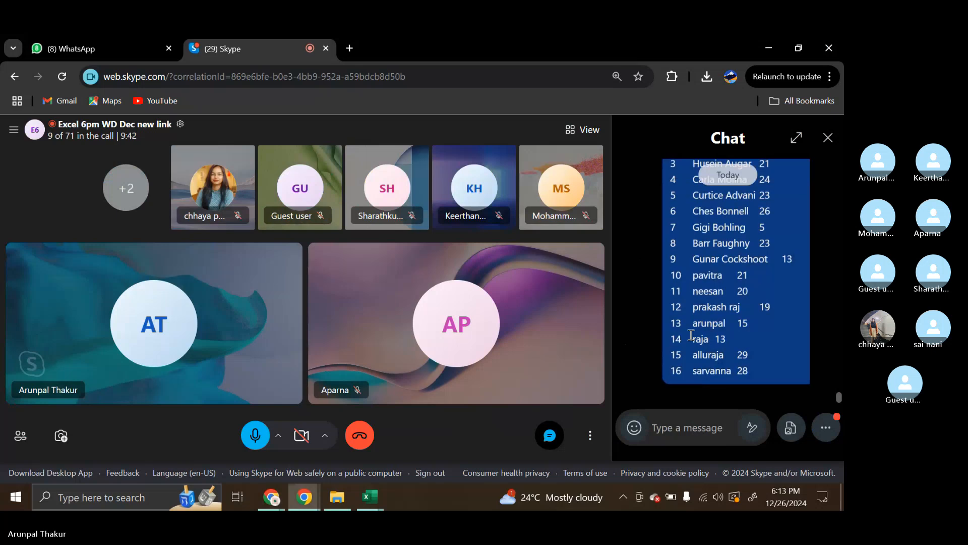
pyautogui.scroll(2, 691, 334)
pyautogui.scroll(-2, 691, 335)
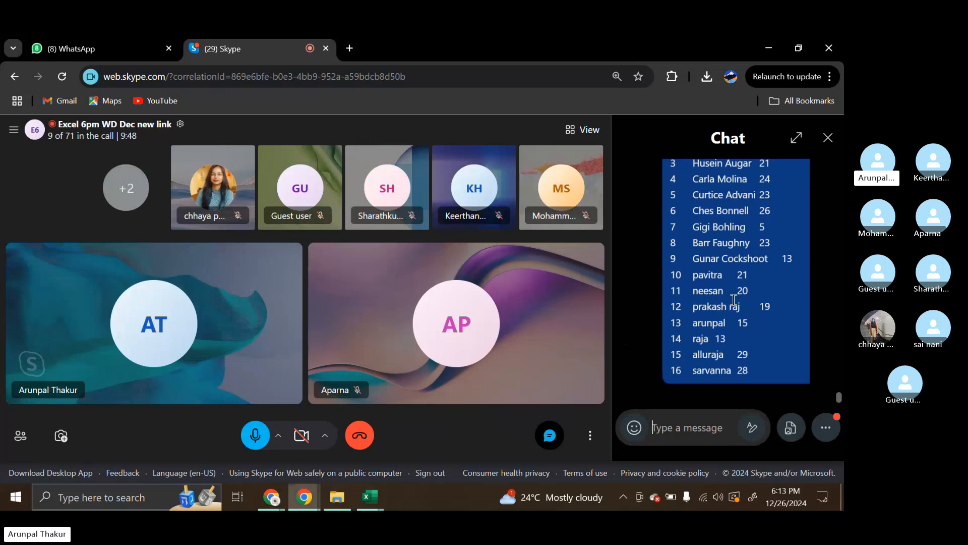
pyautogui.click(828, 140)
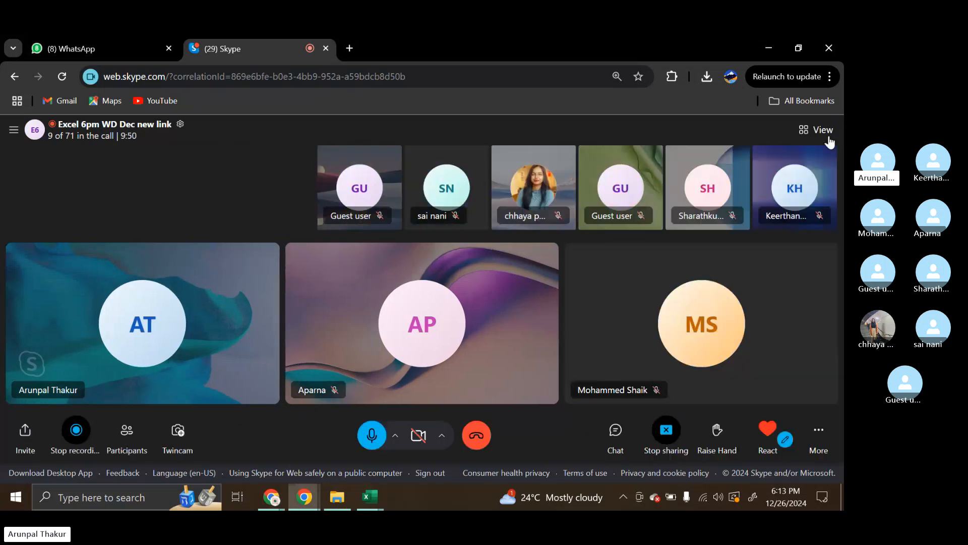
# Return to the Second_week workbook in Excel and open the AVERAGEIF formula in K8 to review its arguments
pyautogui.moveTo(369, 497)
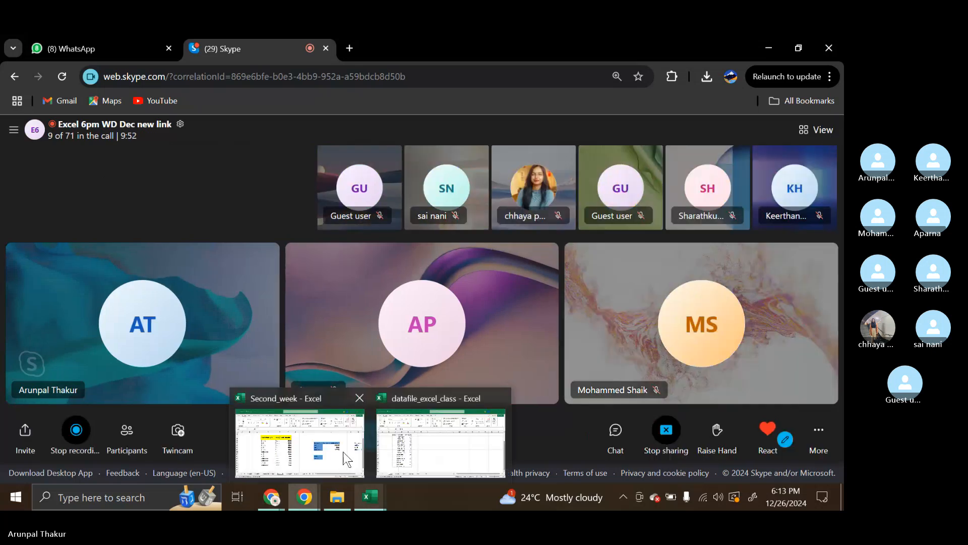
pyautogui.click(347, 459)
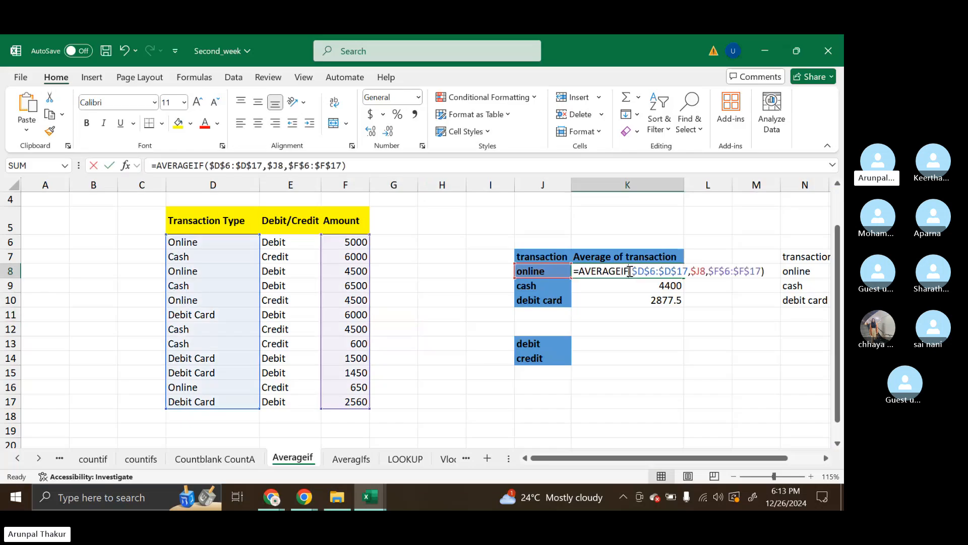
pyautogui.click(630, 272)
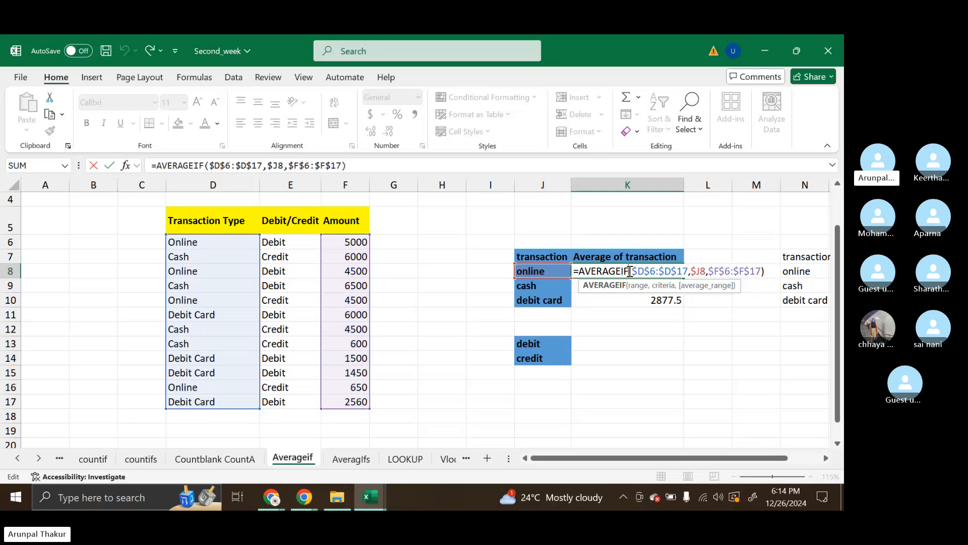
# Leave the K8 formula and try to start an AVERAGEIF formula in K13 for the debit average
pyautogui.click(587, 342)
pyautogui.doubleClick(588, 342)
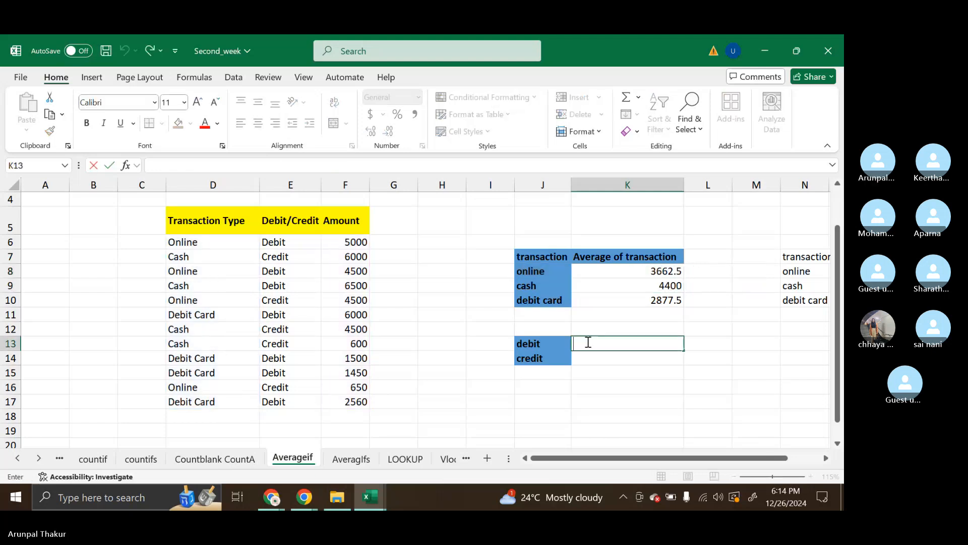
pyautogui.write('=')
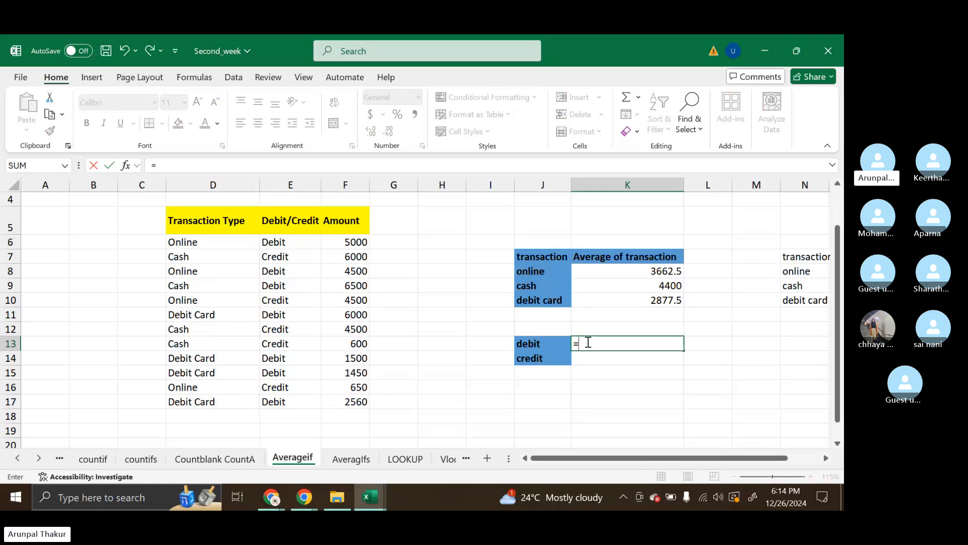
pyautogui.write('ave')
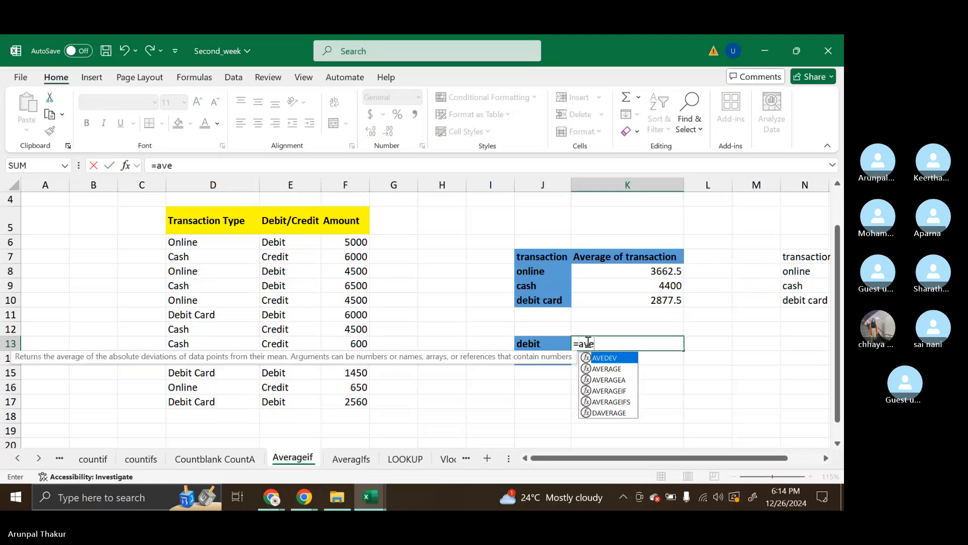
pyautogui.press('Down')
pyautogui.press('Down')
pyautogui.press('Down')
pyautogui.press('Return')
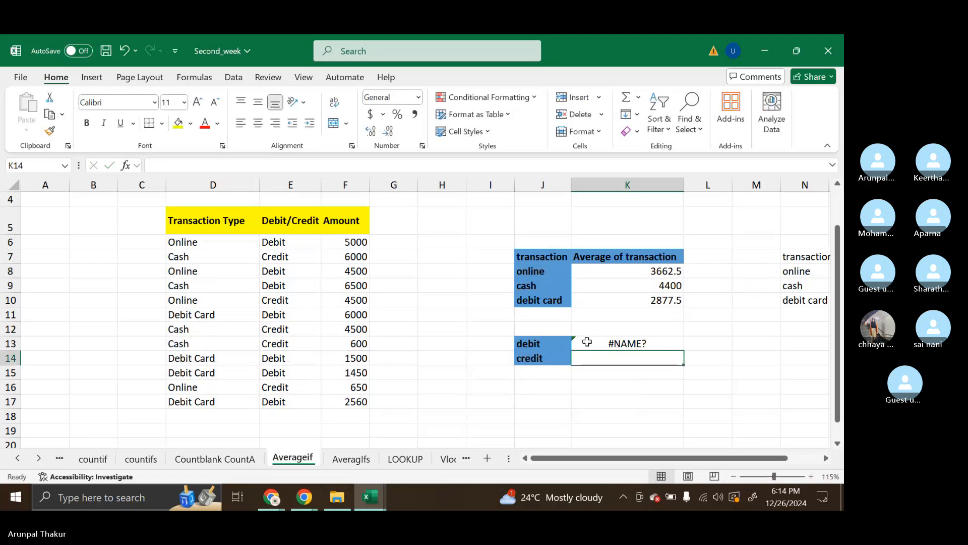
# Correct the K13 formula to use AVERAGEIF with the Debit/Credit column $E$6:$E$17 as its absolute range
pyautogui.doubleClick(587, 343)
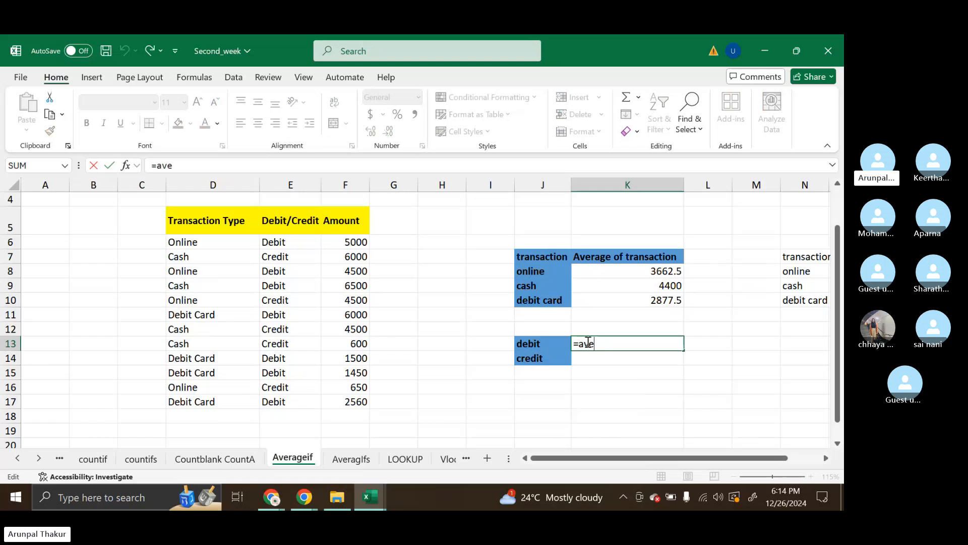
pyautogui.press('BackSpace')
pyautogui.press('Down')
pyautogui.press('Down')
pyautogui.press('Down')
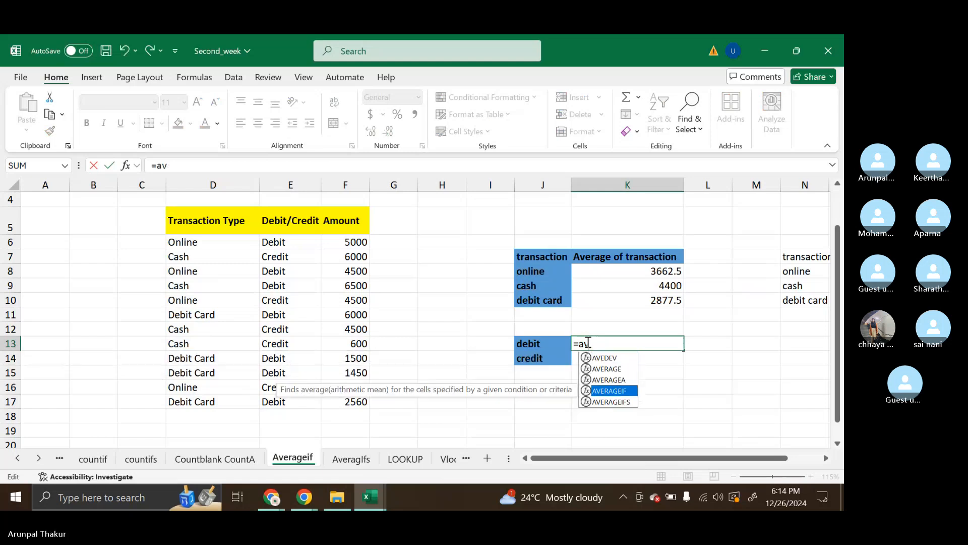
pyautogui.press('Tab')
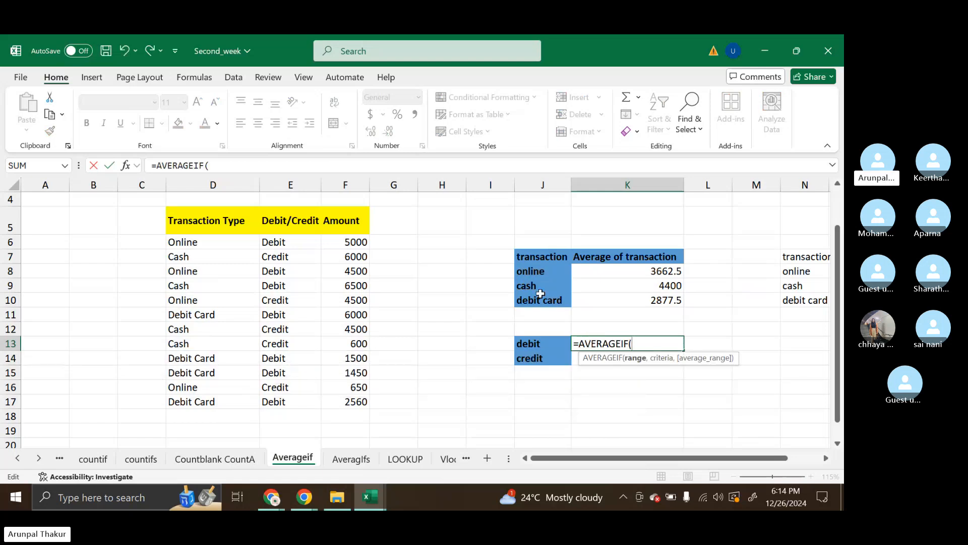
pyautogui.moveTo(221, 242); pyautogui.dragTo(230, 403)
pyautogui.moveTo(276, 242); pyautogui.dragTo(287, 408)
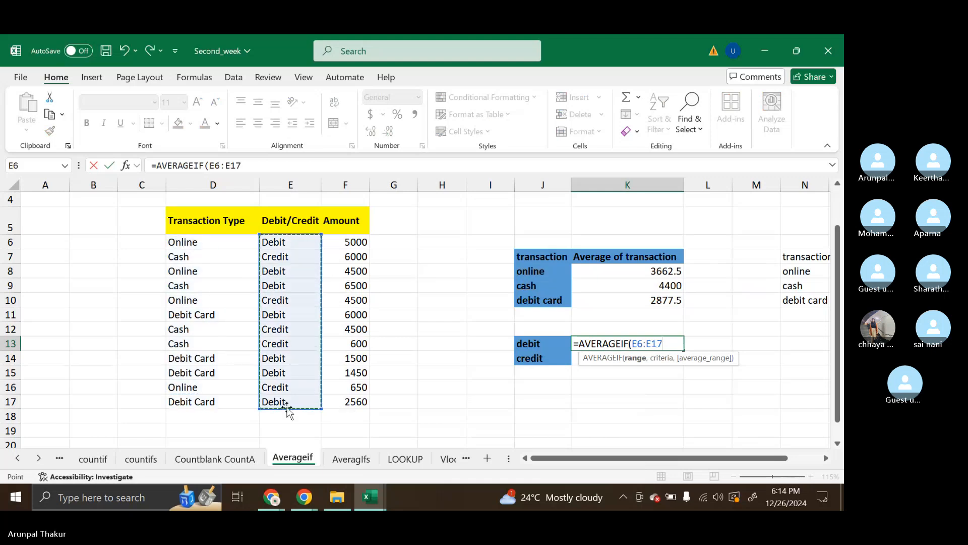
pyautogui.press('F4')
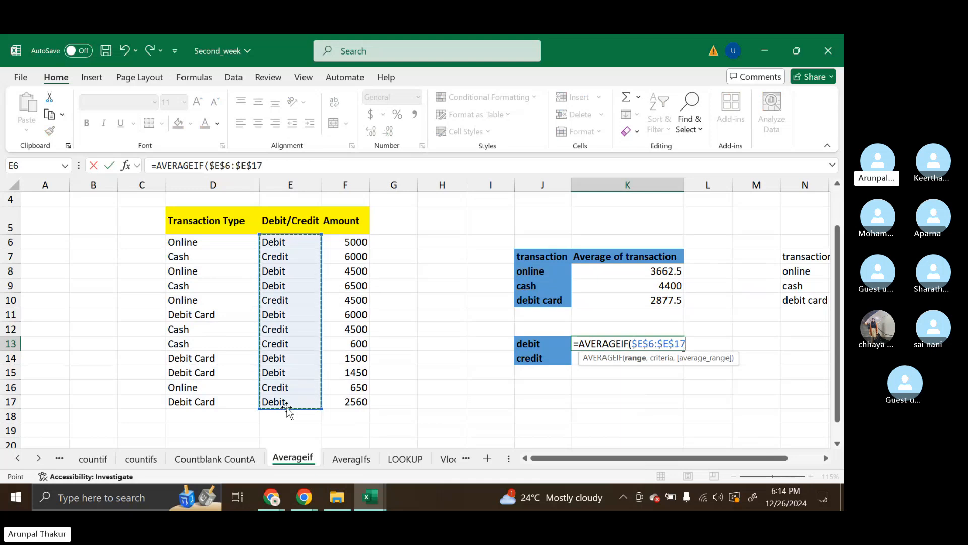
# Add the debit label cell as the K13 formula's criterion, with the column locked as $J13
pyautogui.write(',')
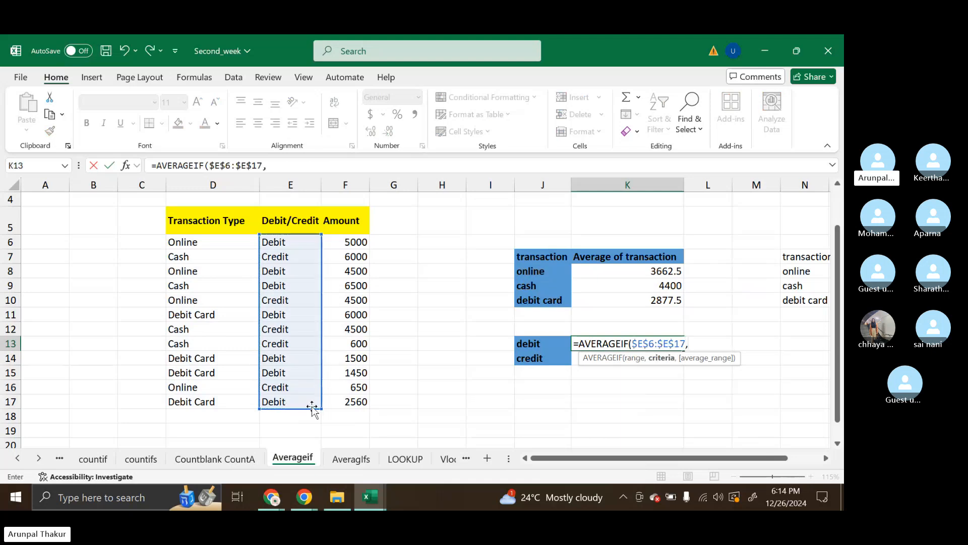
pyautogui.click(547, 343)
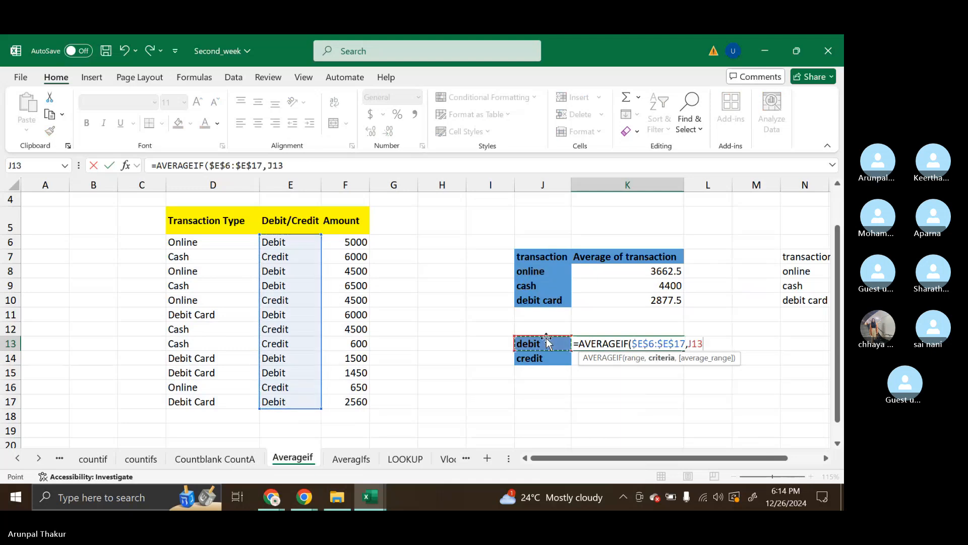
pyautogui.click(689, 343)
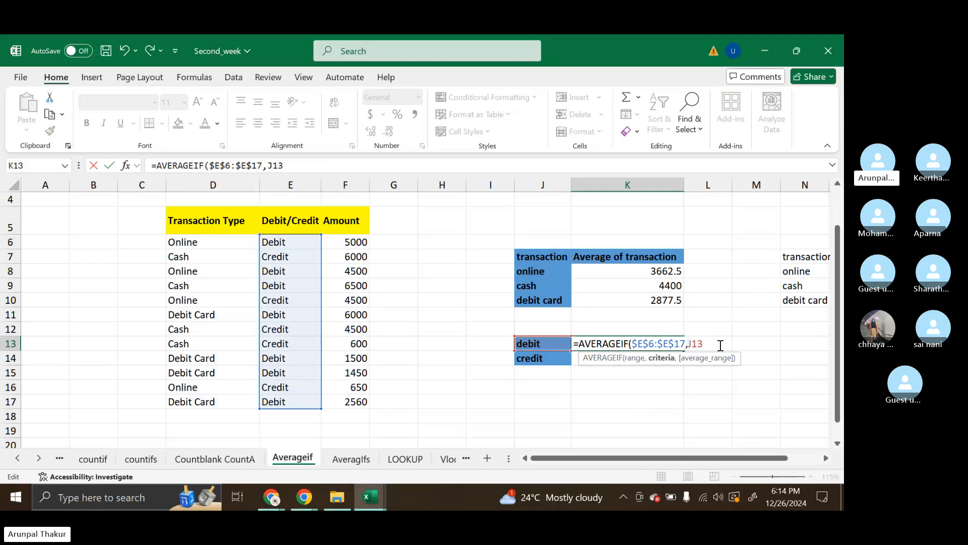
pyautogui.write('$')
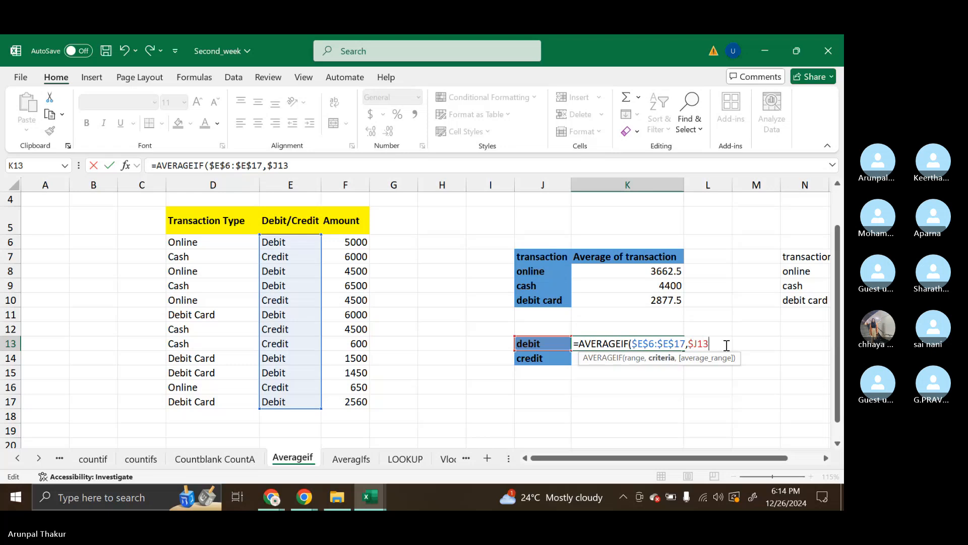
# Complete the K13 AVERAGEIF formula with the Amount column $F$6:$F$17 as average range, and fill it down to the credit row
pyautogui.click(726, 345)
pyautogui.write(',')
pyautogui.moveTo(353, 242); pyautogui.dragTo(361, 394)
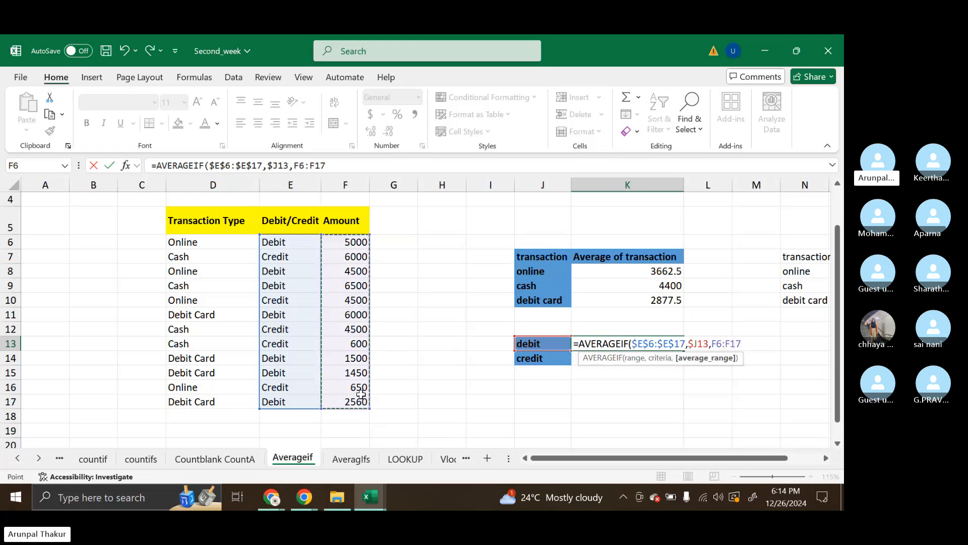
pyautogui.press('F4')
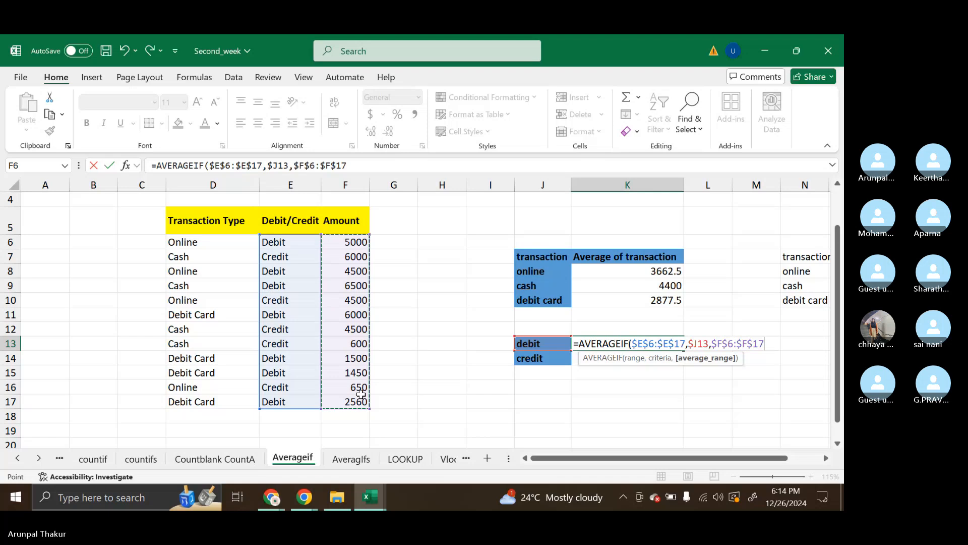
pyautogui.write(')')
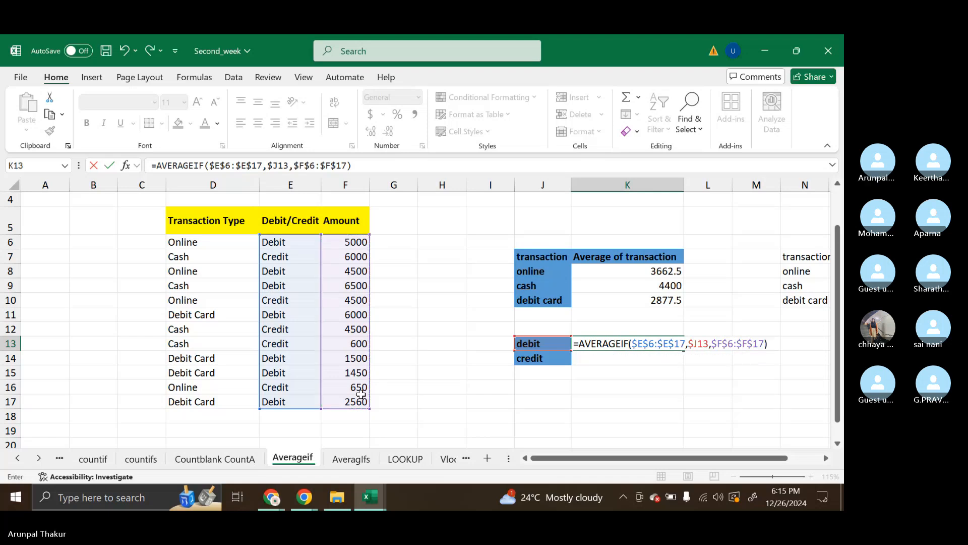
pyautogui.hotkey('ctrl', 'Return')
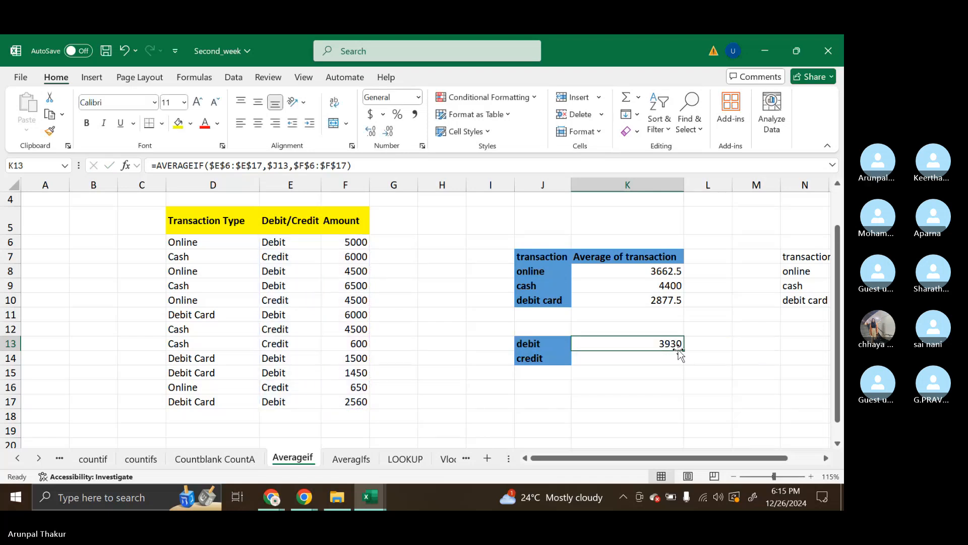
pyautogui.doubleClick(684, 349)
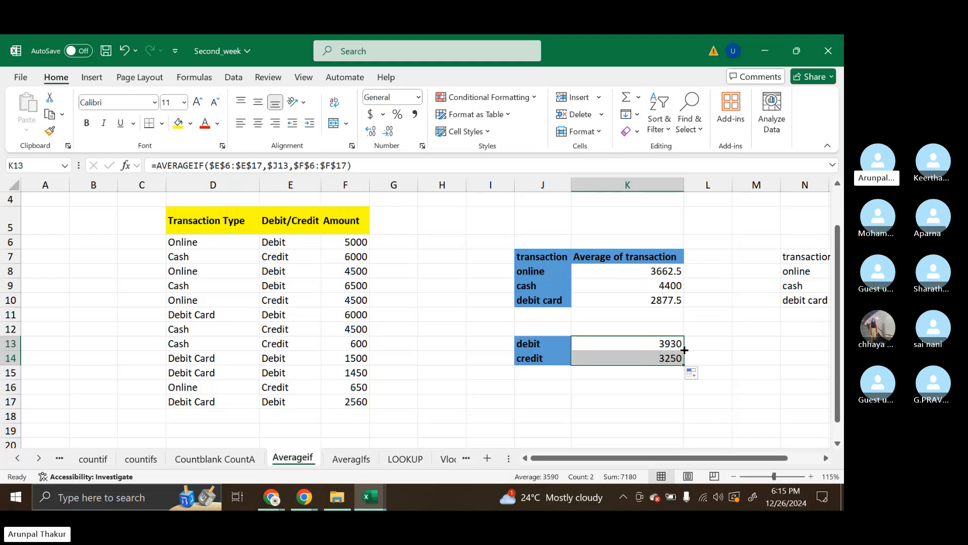
pyautogui.click(697, 346)
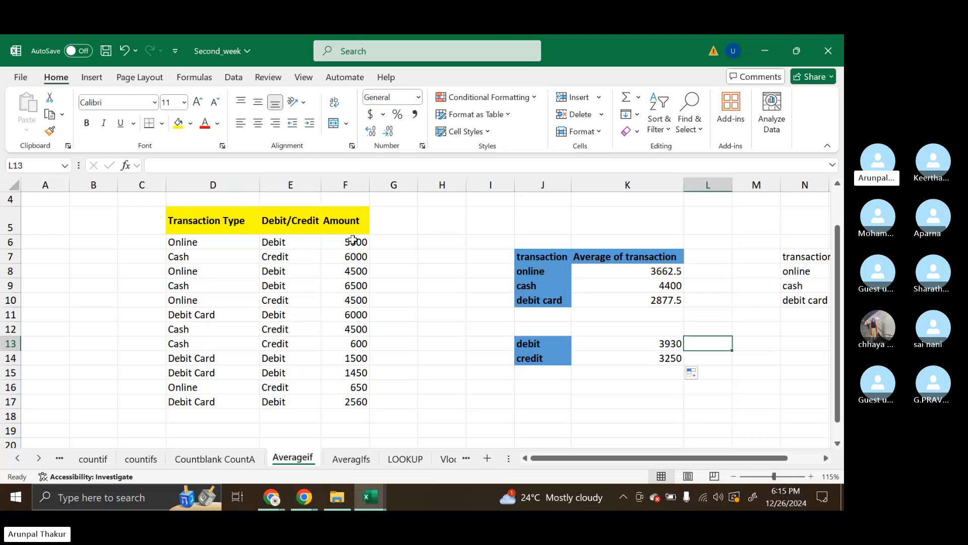
# Compare the overall average of the amounts in F6:F17 with the average of the transaction type results in K8:K10
pyautogui.moveTo(353, 240); pyautogui.dragTo(361, 403)
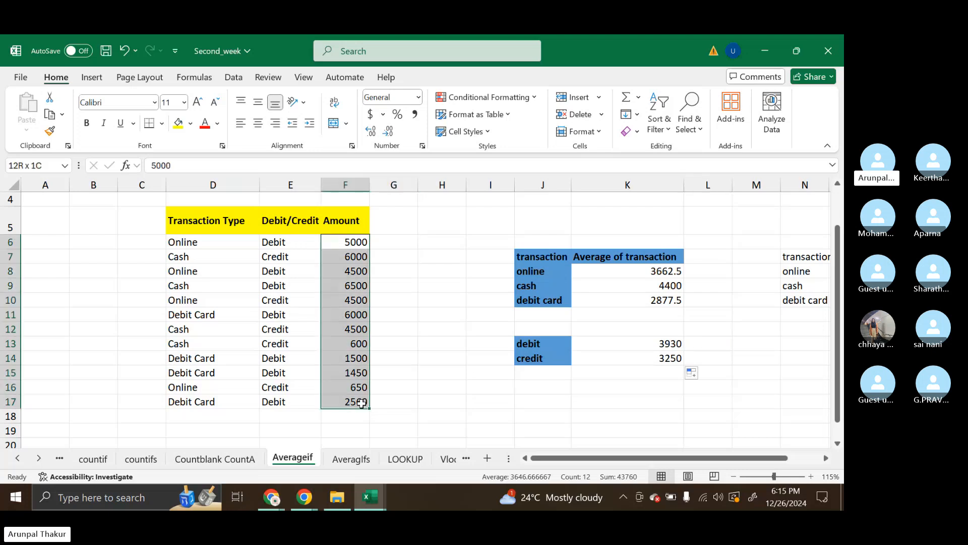
pyautogui.moveTo(362, 402); pyautogui.dragTo(361, 403)
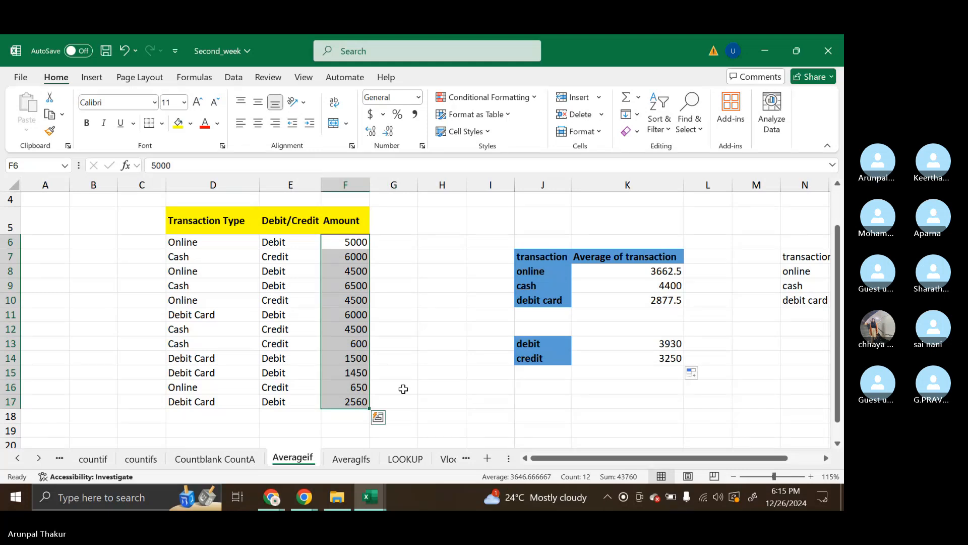
pyautogui.click(641, 275)
pyautogui.moveTo(641, 275); pyautogui.dragTo(648, 301)
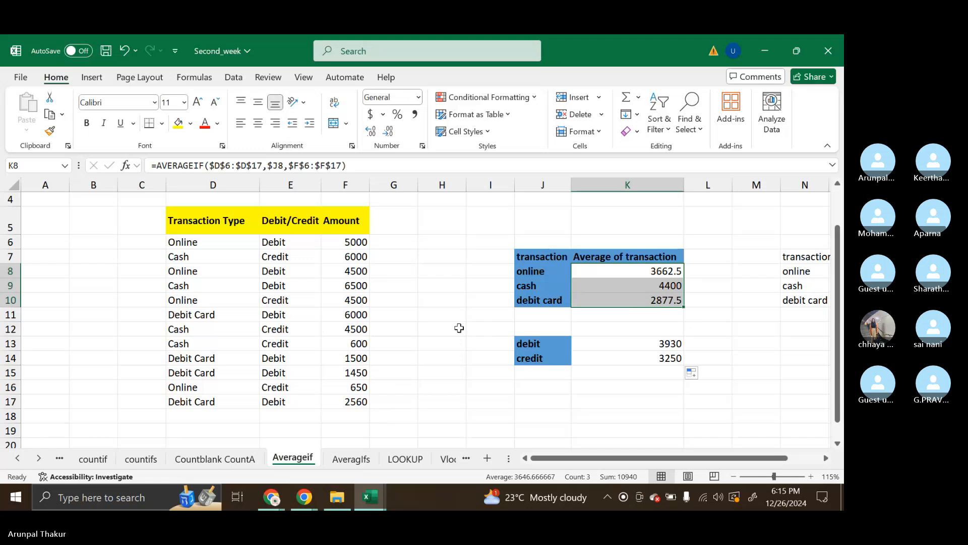
pyautogui.click(459, 329)
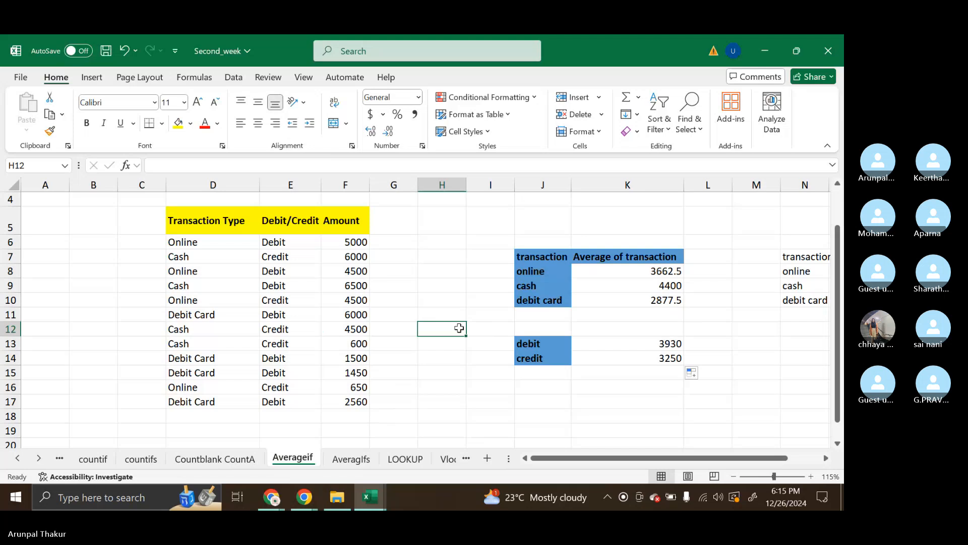
# Open the AveragIfs sheet and widen column A to fit the transaction type header
pyautogui.click(338, 456)
pyautogui.scroll(-2, 432, 356)
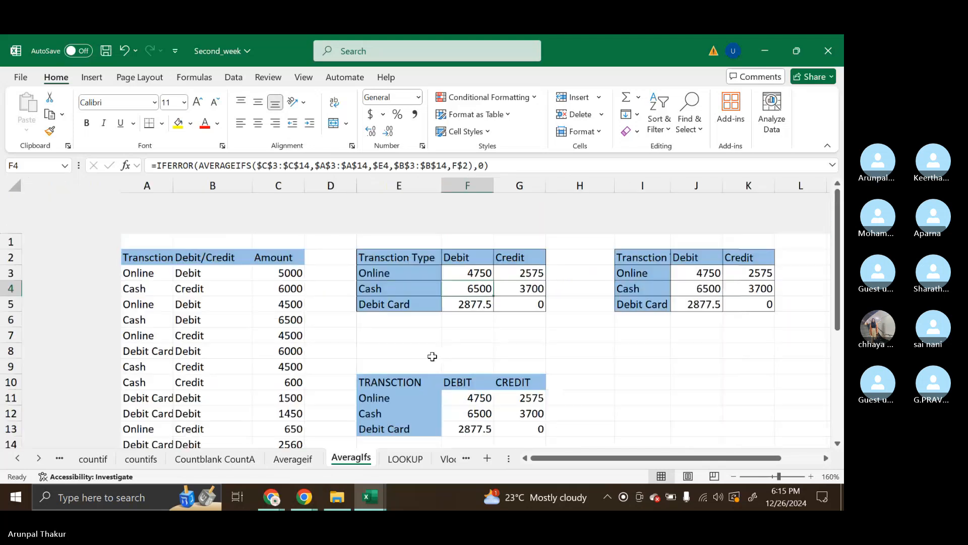
pyautogui.scroll(2, 215, 405)
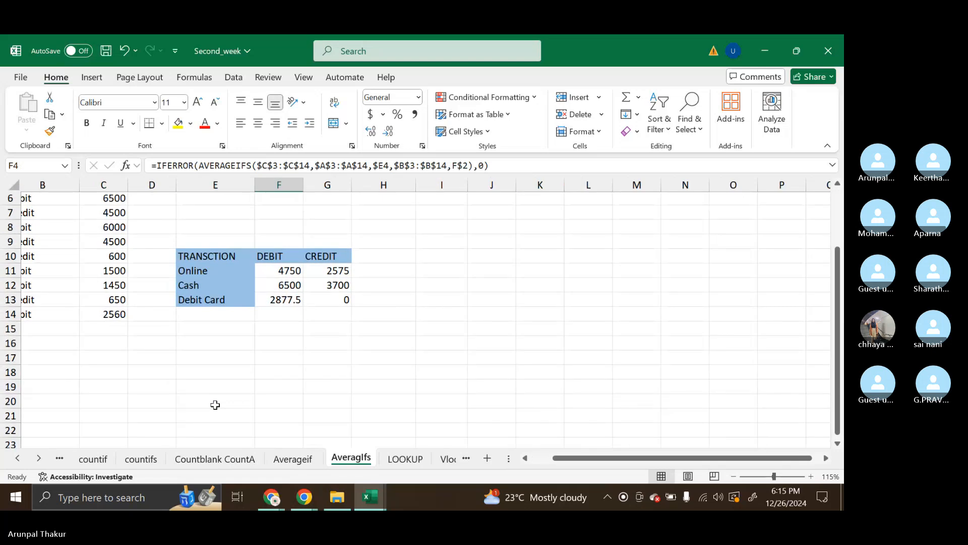
pyautogui.scroll(2, 233, 303)
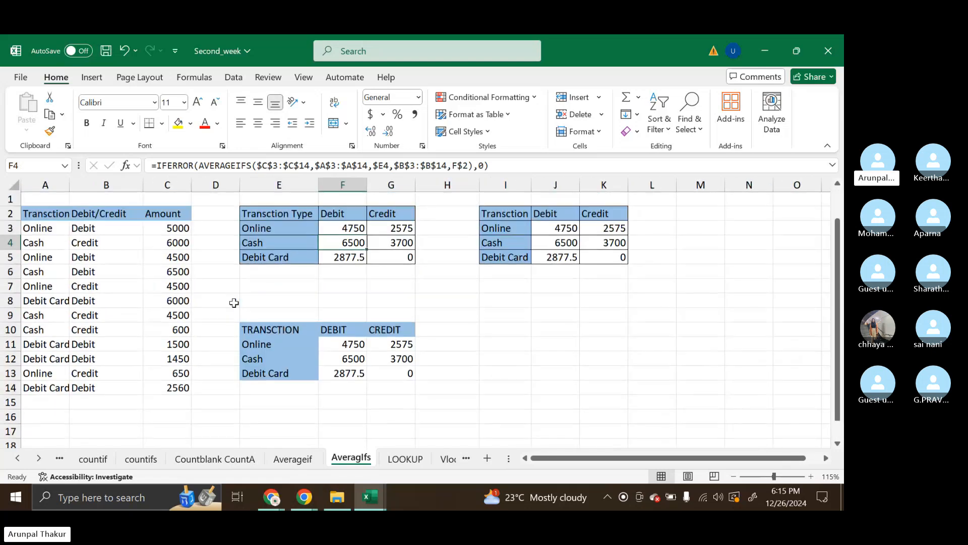
pyautogui.moveTo(69, 185); pyautogui.dragTo(100, 184)
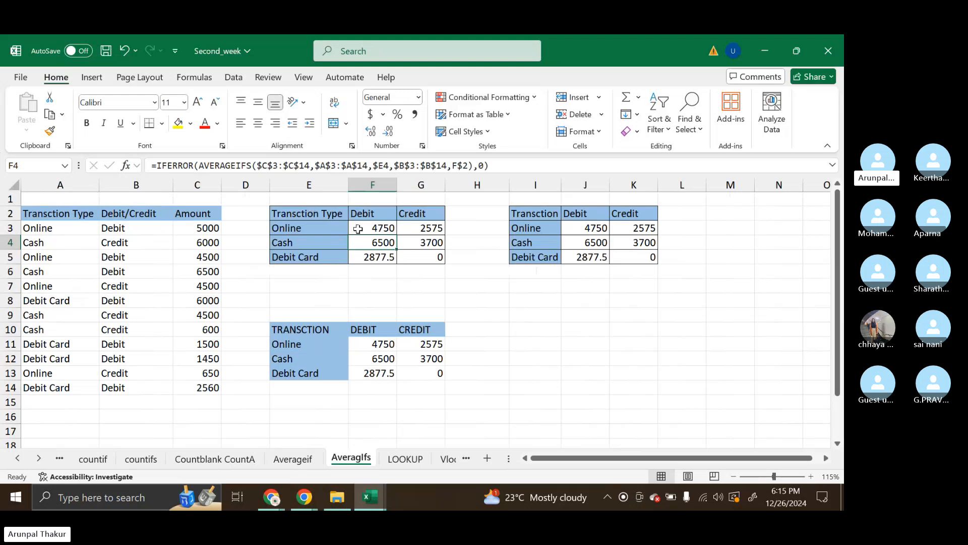
# Clear the existing results in F3:G5 of the first summary table and review the source data beside the emptied table
pyautogui.moveTo(358, 229); pyautogui.dragTo(416, 258)
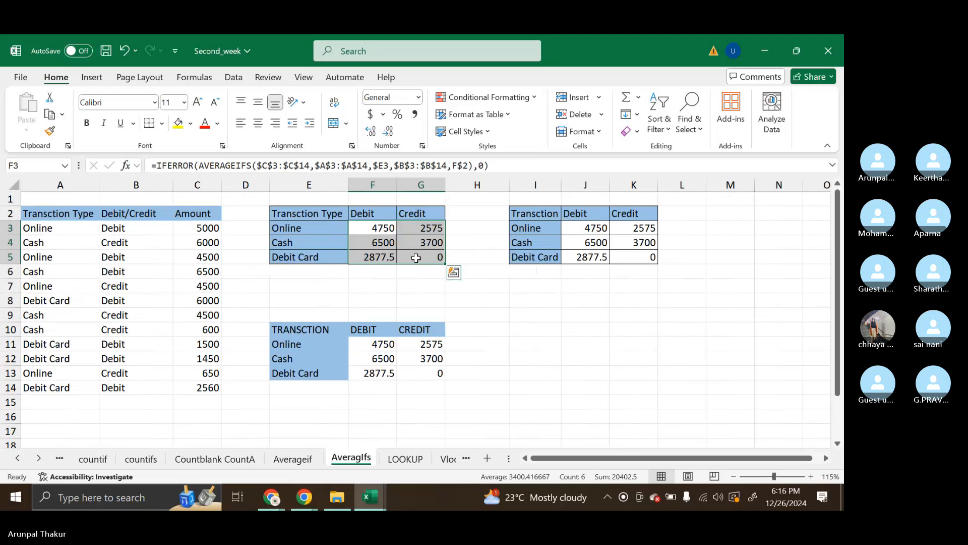
pyautogui.press('Delete')
pyautogui.click(372, 315)
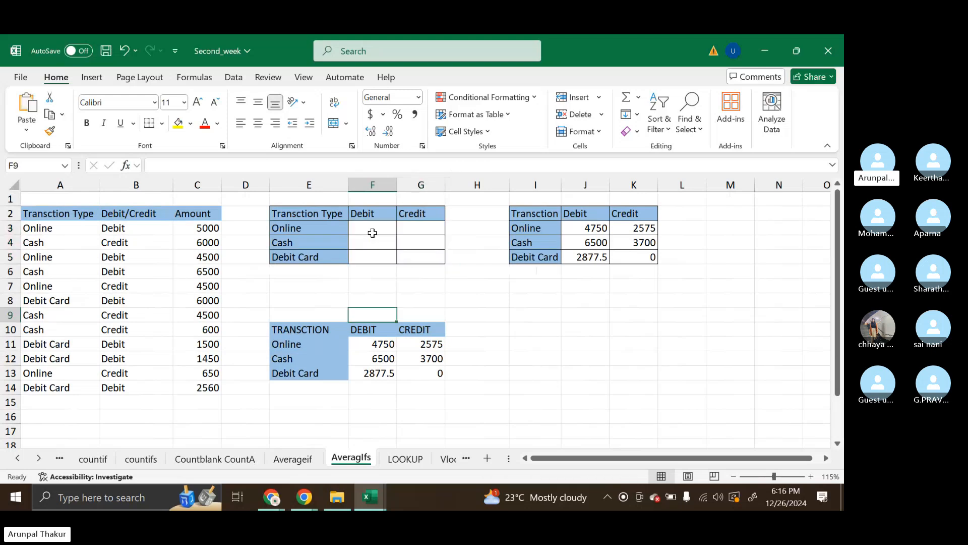
pyautogui.moveTo(38, 225); pyautogui.dragTo(210, 359)
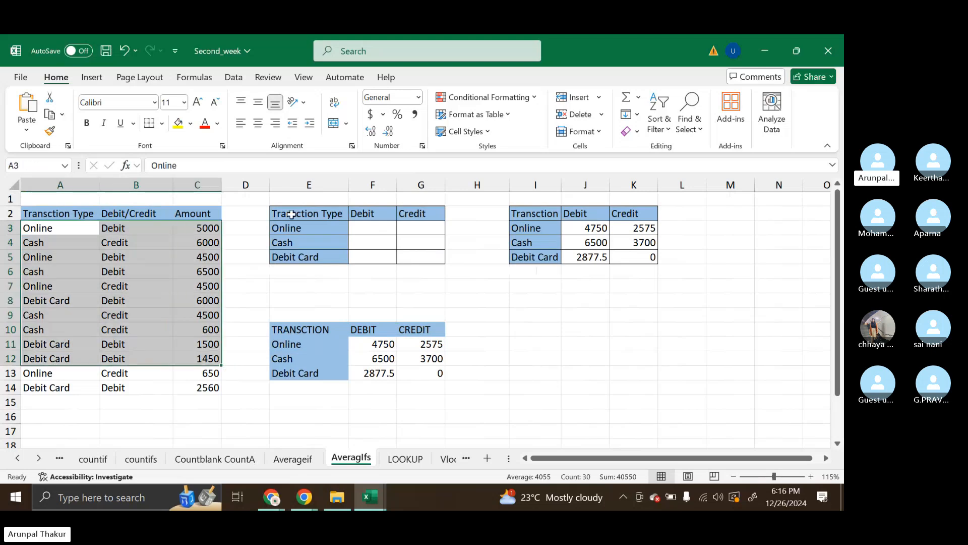
pyautogui.moveTo(292, 214); pyautogui.dragTo(431, 250)
pyautogui.click(430, 250)
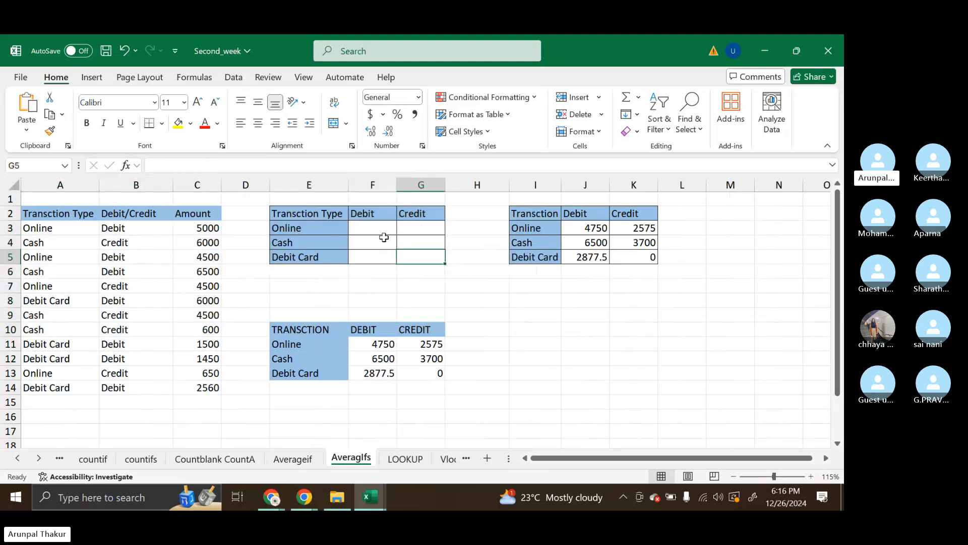
# Start an AVERAGEIFS formula in F3 for the online debit average
pyautogui.doubleClick(364, 227)
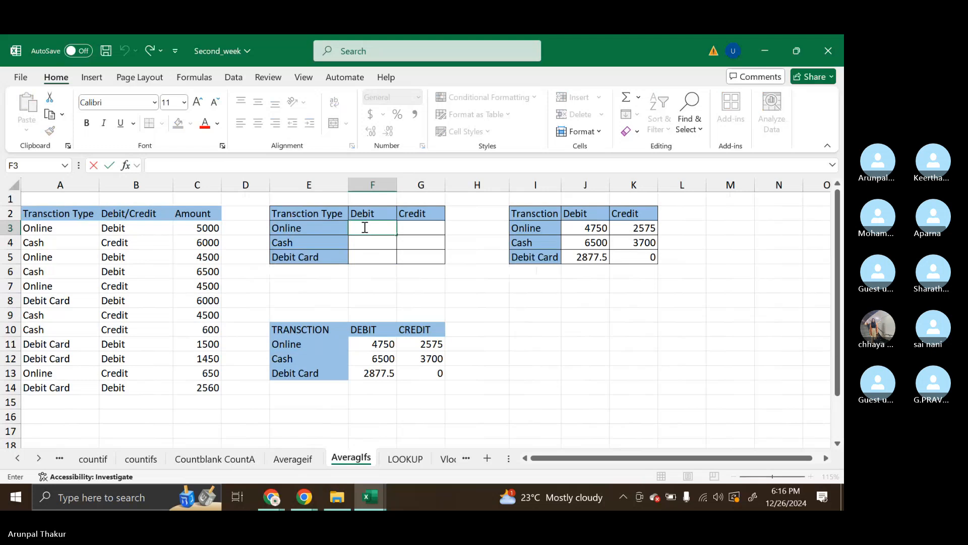
pyautogui.write('==')
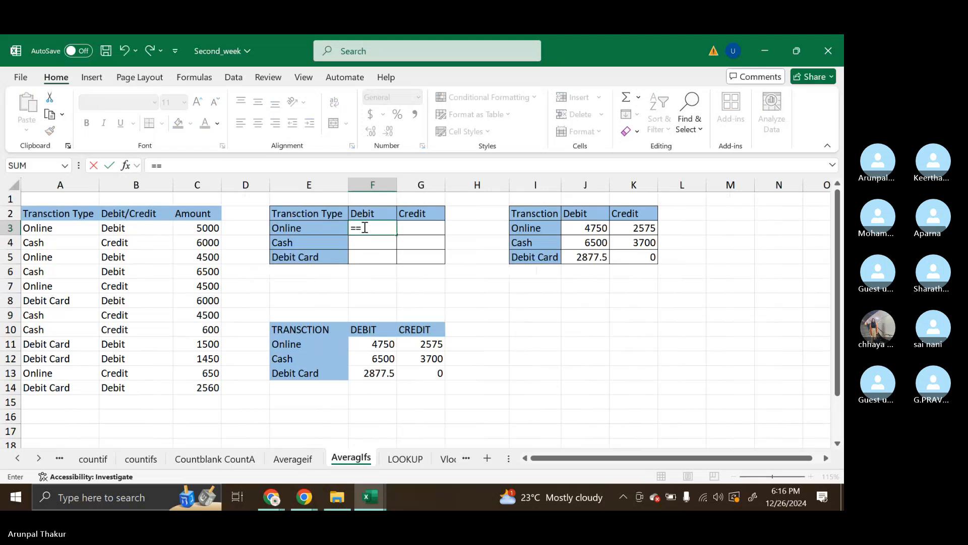
pyautogui.press('BackSpace')
pyautogui.write('avr')
pyautogui.press('BackSpace')
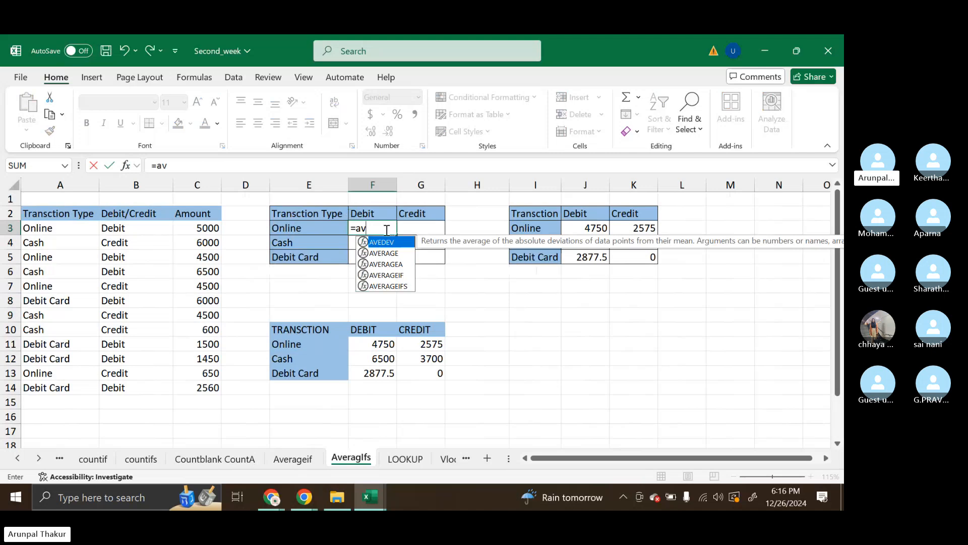
pyautogui.press('Down')
pyautogui.press('Down')
pyautogui.press('Down')
pyautogui.press('Down')
pyautogui.press('Tab')
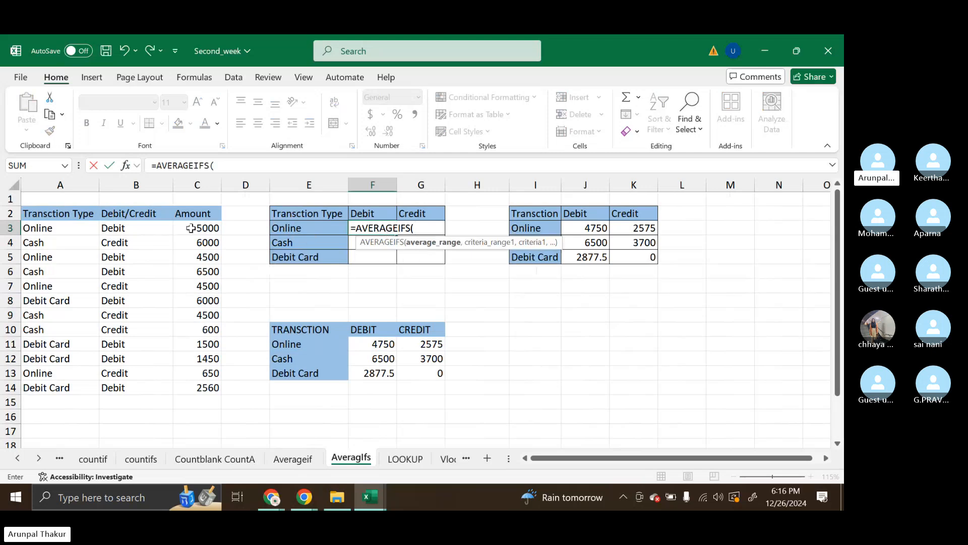
# Set the F3 formula's average range to the Amount column as the absolute reference $C$3:$C$14
pyautogui.moveTo(192, 228); pyautogui.dragTo(192, 389)
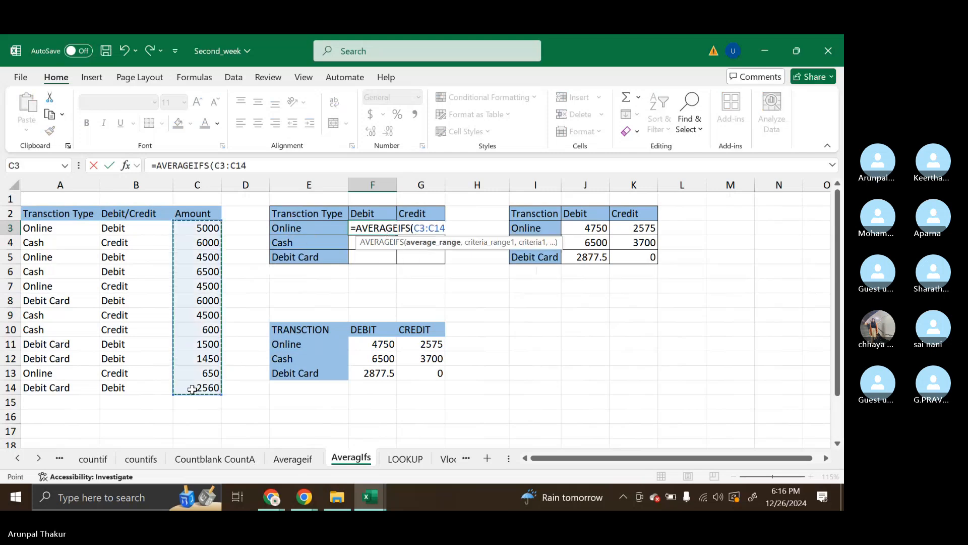
pyautogui.press('F4')
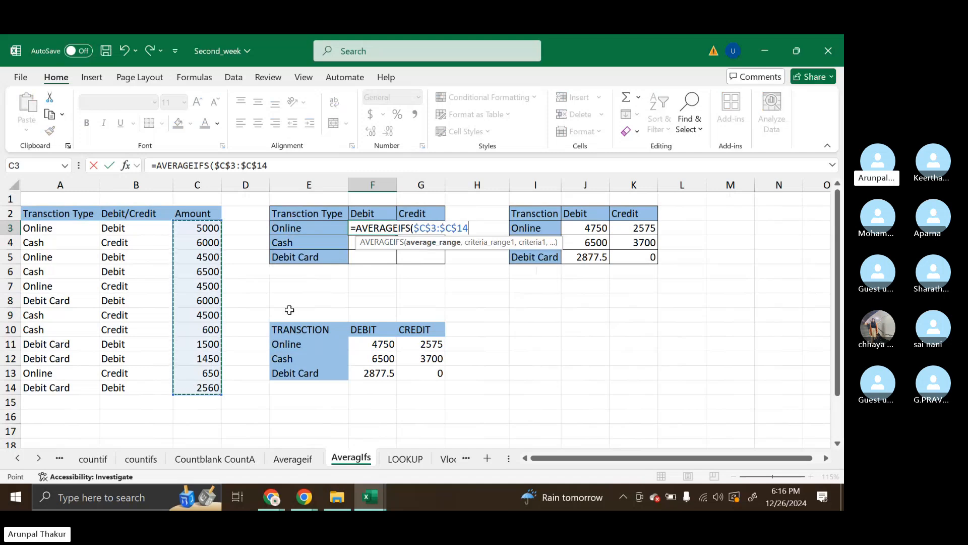
pyautogui.write(',')
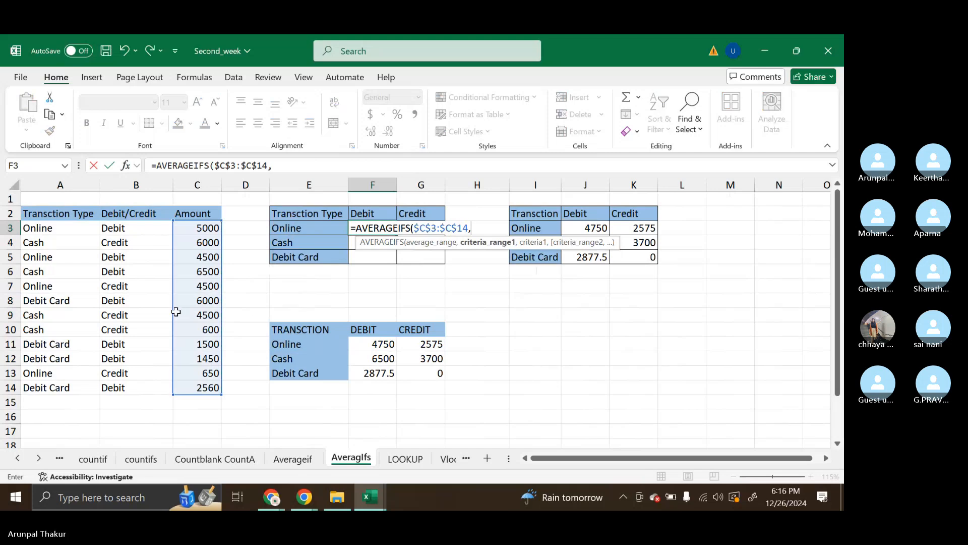
pyautogui.moveTo(64, 229); pyautogui.dragTo(64, 386)
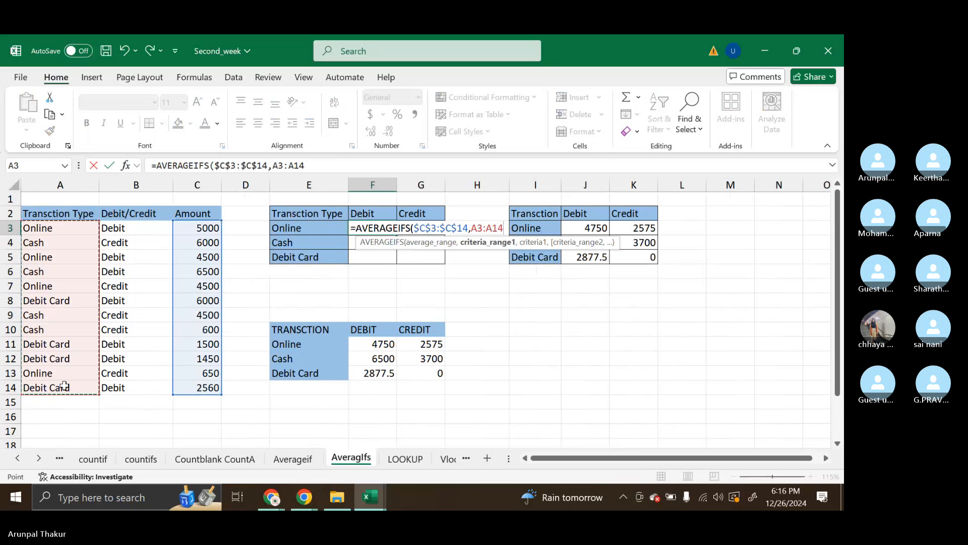
pyautogui.press('F4')
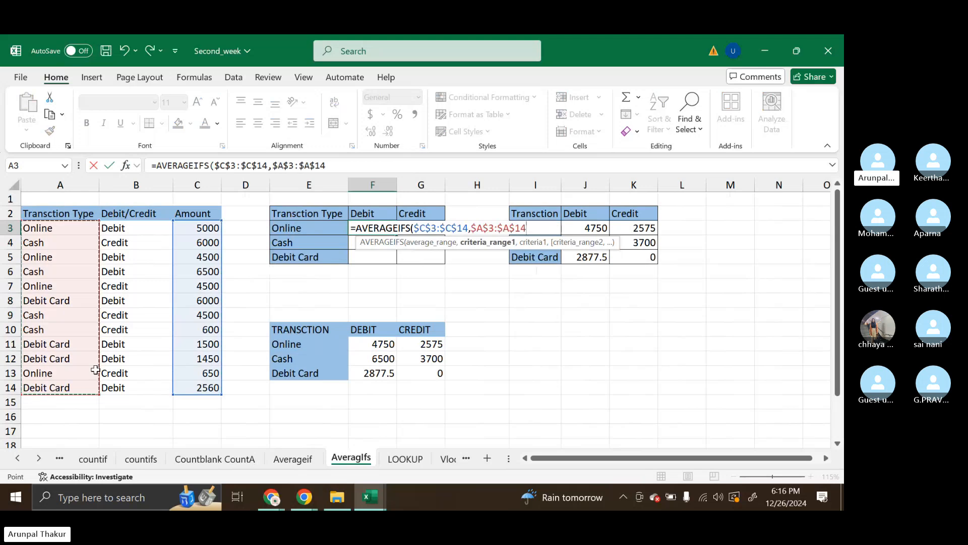
pyautogui.click(304, 228)
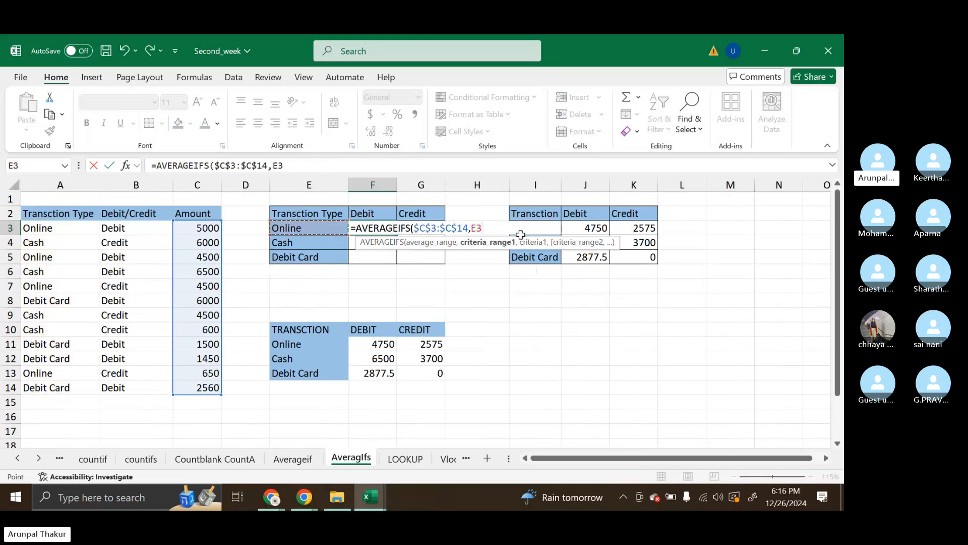
pyautogui.click(473, 228)
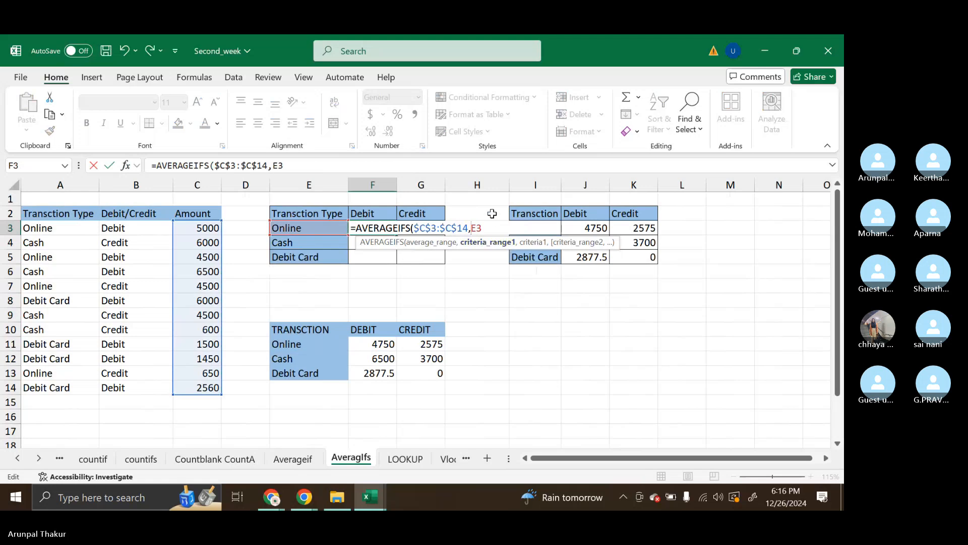
pyautogui.write('$14')
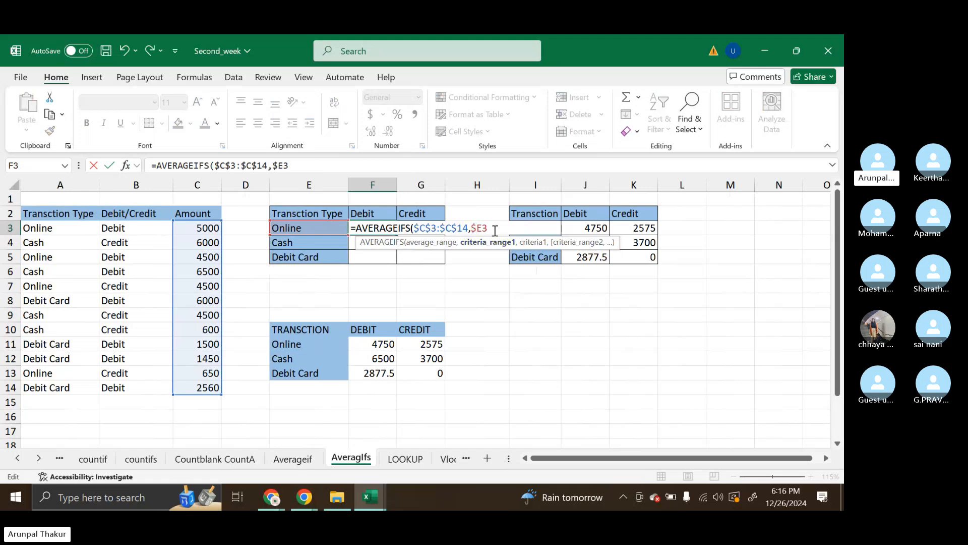
pyautogui.write(',')
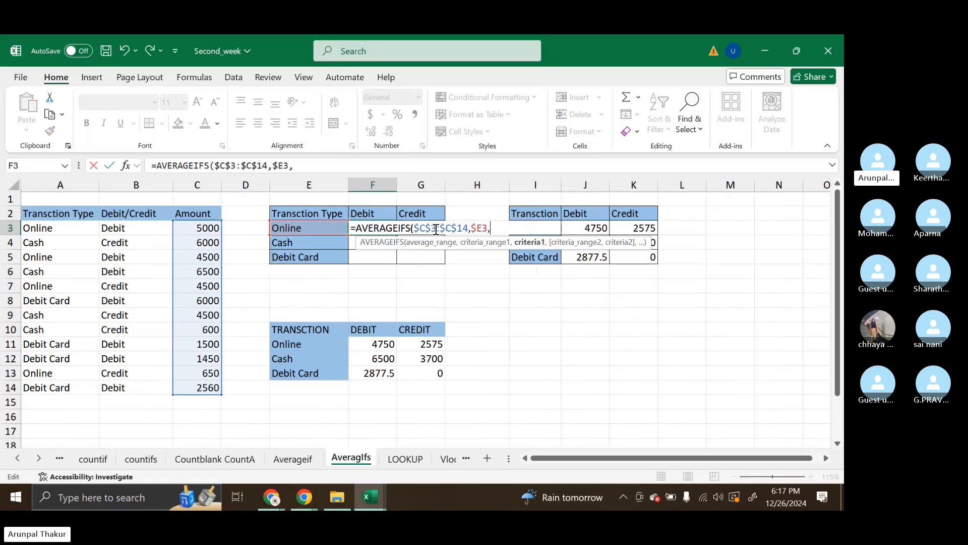
pyautogui.press('BackSpace')
pyautogui.press('BackSpace')
pyautogui.press('BackSpace')
pyautogui.press('BackSpace')
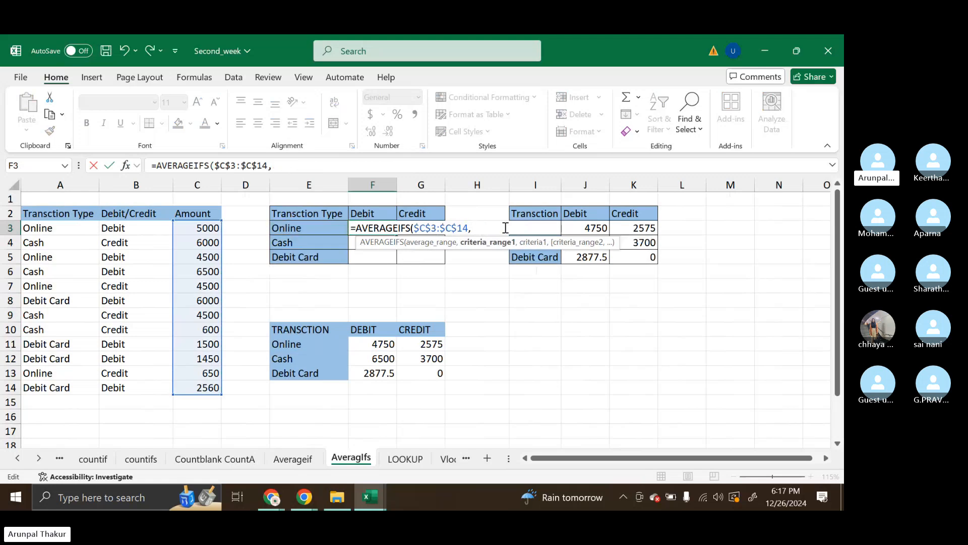
# Add the transaction type column as the F3 formula's first criteria range, locked as $A$3:$A$14
pyautogui.moveTo(63, 231); pyautogui.dragTo(85, 391)
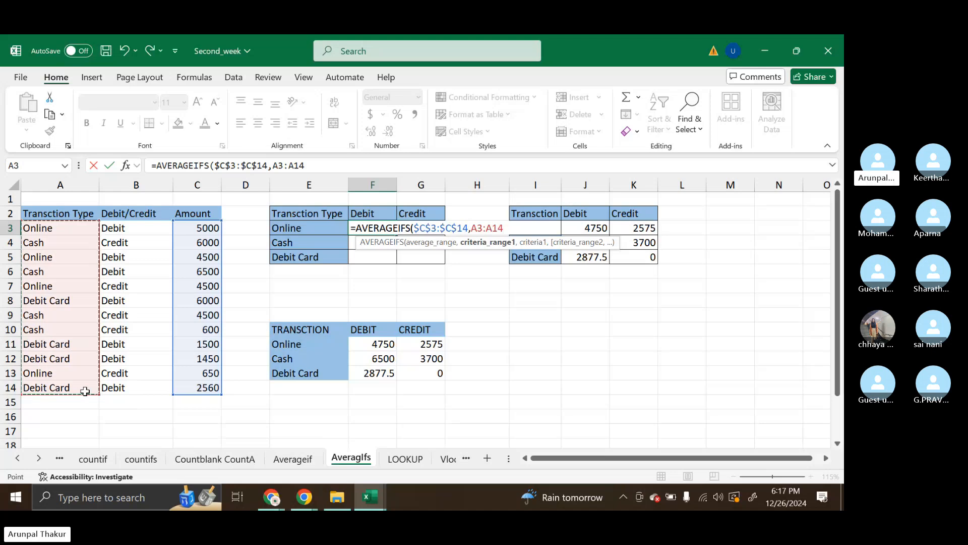
pyautogui.press('F4')
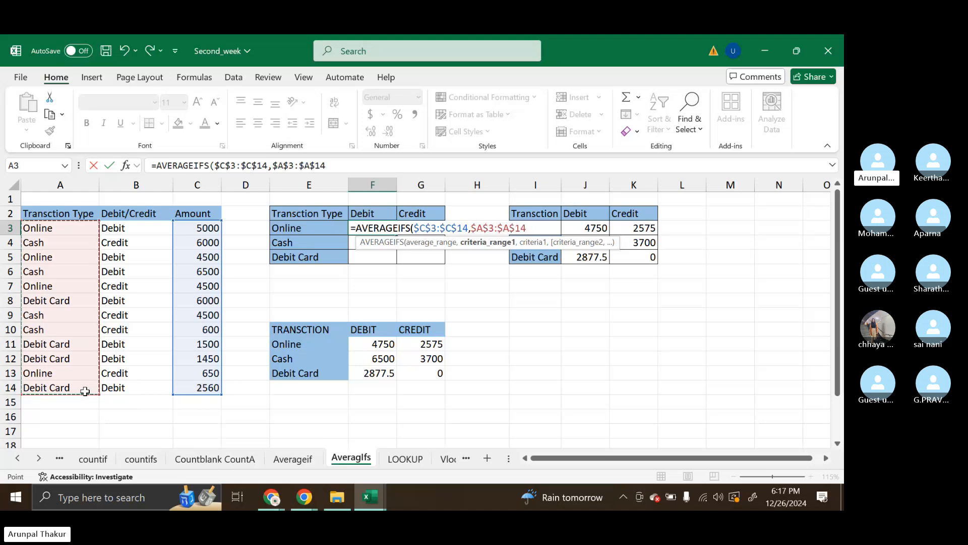
pyautogui.write(',')
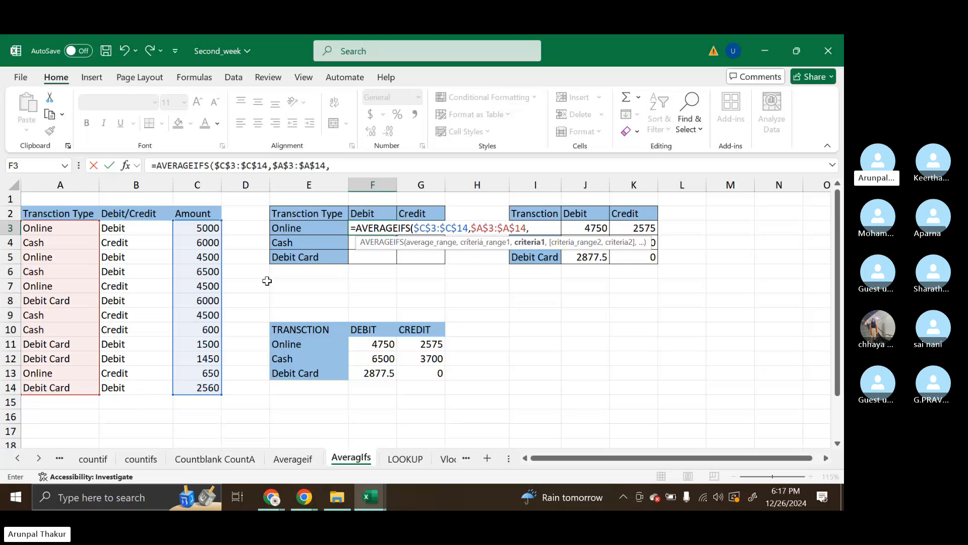
# Add the Online label as the F3 formula's first criterion, with the column locked as $E3
pyautogui.click(308, 227)
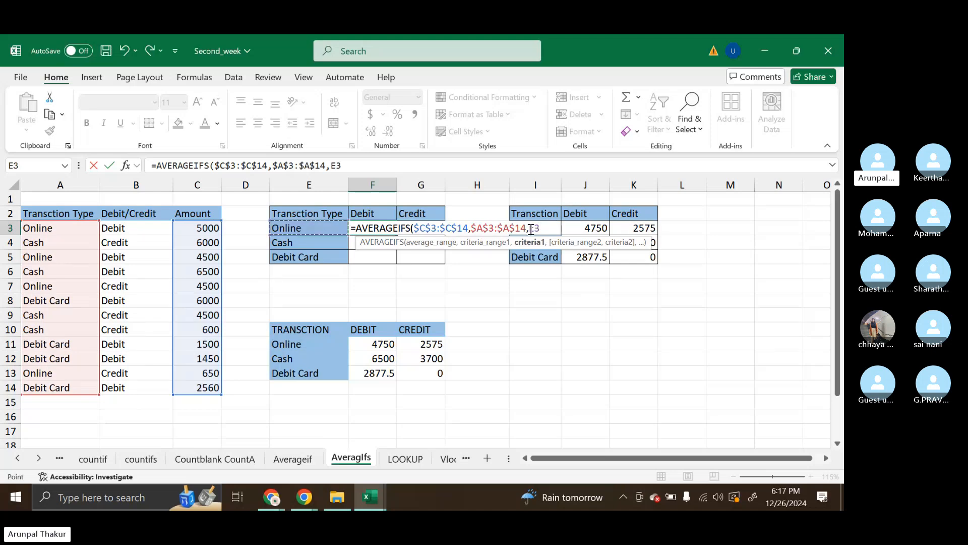
pyautogui.click(548, 230)
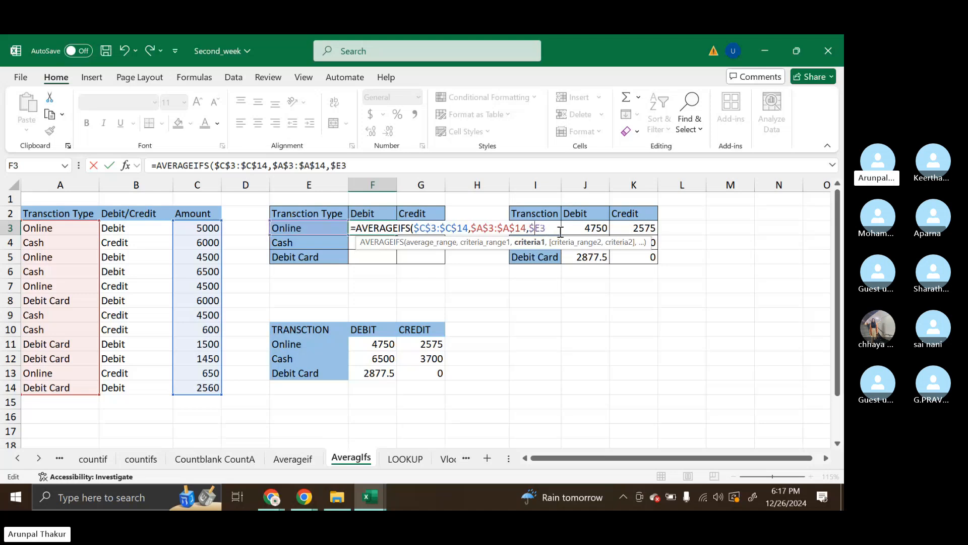
pyautogui.click(533, 228)
pyautogui.write('$14')
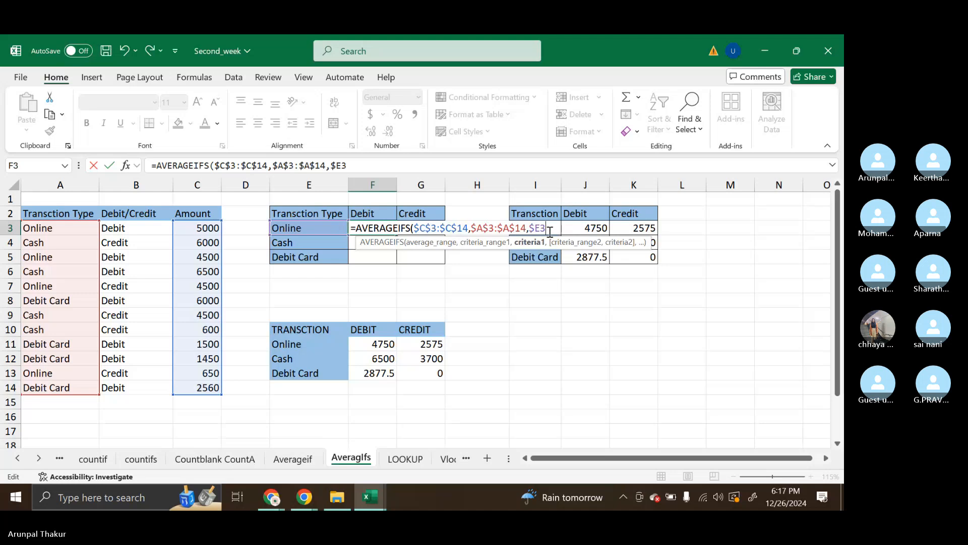
pyautogui.write(',')
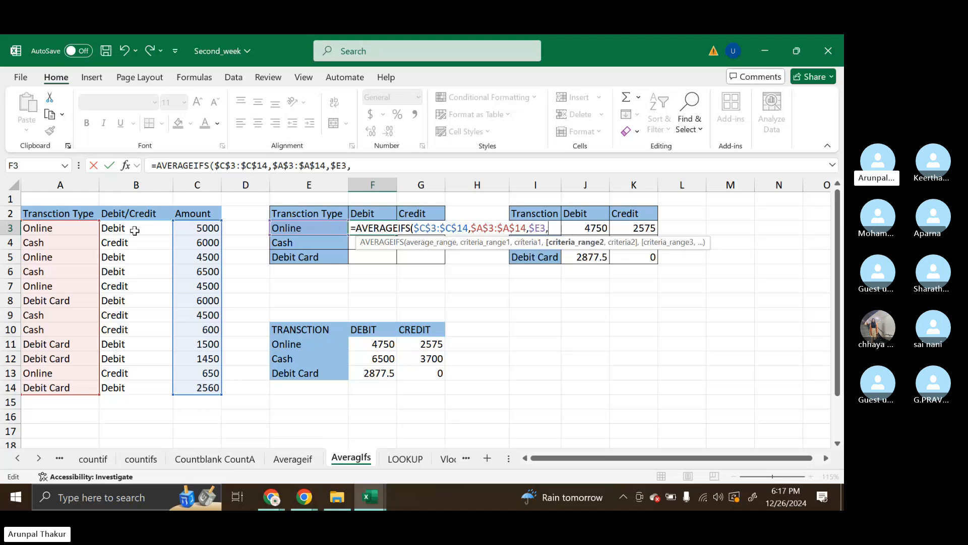
# Add the Debit/Credit column as the F3 formula's second criteria range, locked as $B$3:$B$14
pyautogui.moveTo(135, 231); pyautogui.dragTo(153, 385)
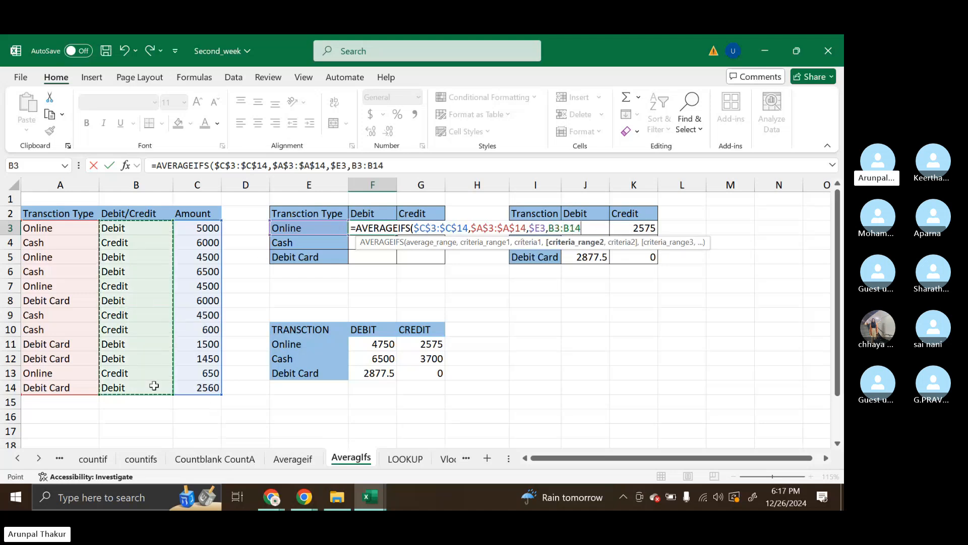
pyautogui.press('F4')
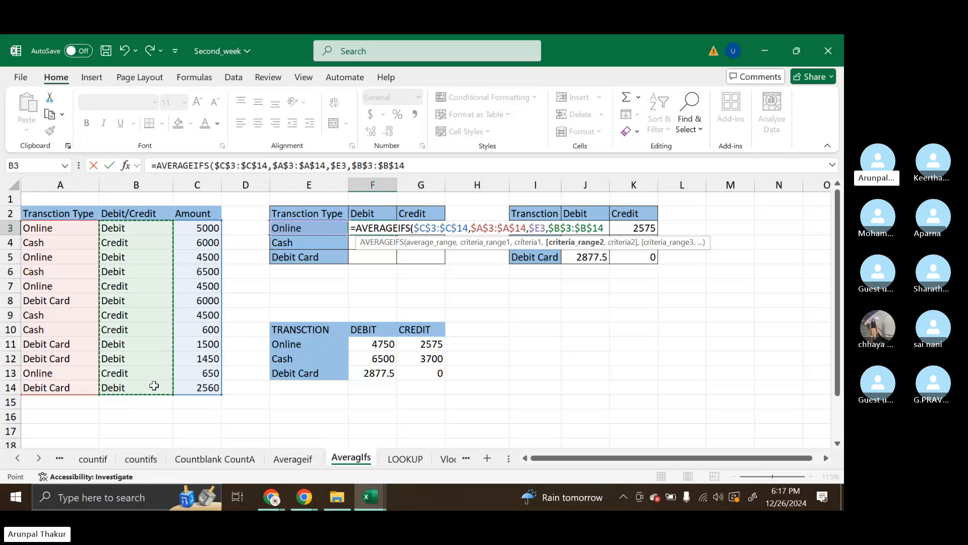
pyautogui.write(',')
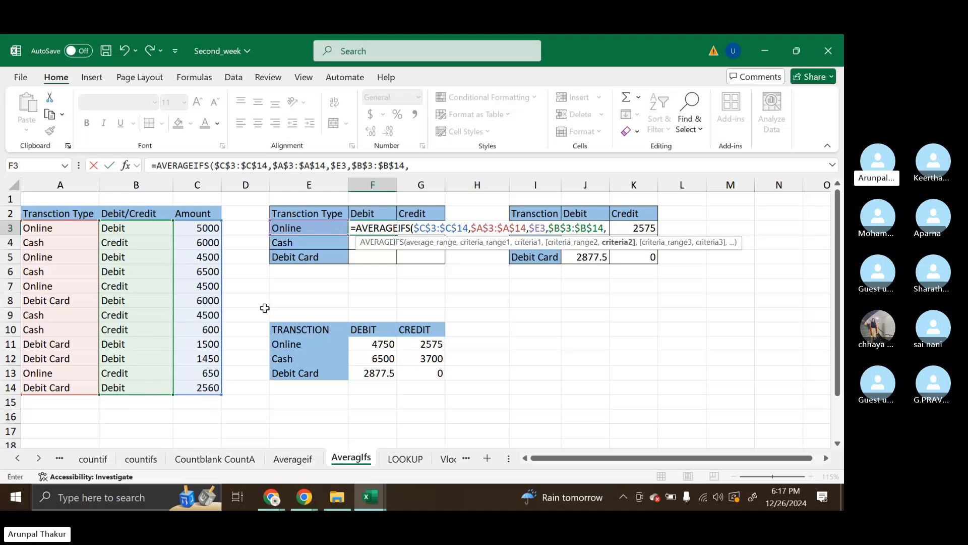
# Add the Debit header as the second criterion, row-locked as F$2, and complete the AVERAGEIFS formula in F3
pyautogui.click(384, 211)
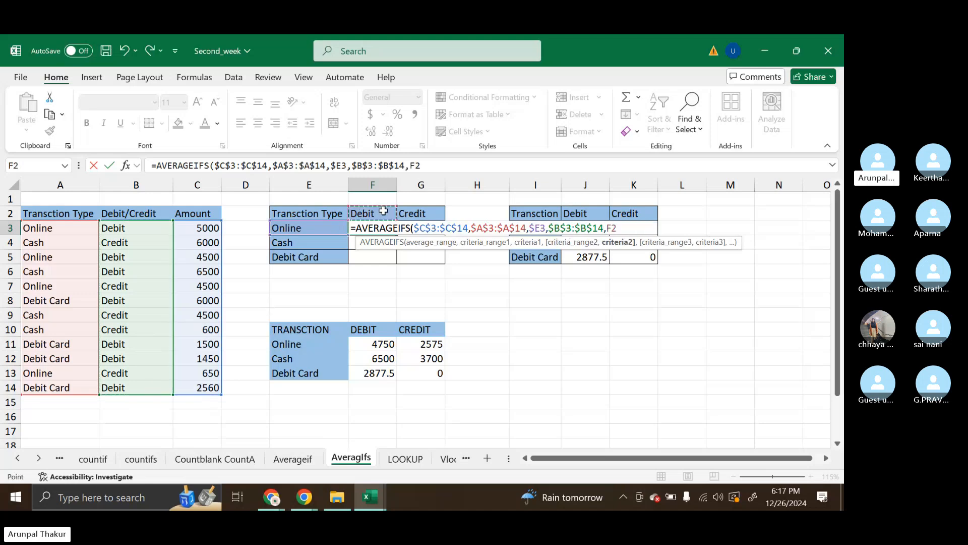
pyautogui.click(625, 229)
pyautogui.write('$2)')
pyautogui.press('Return')
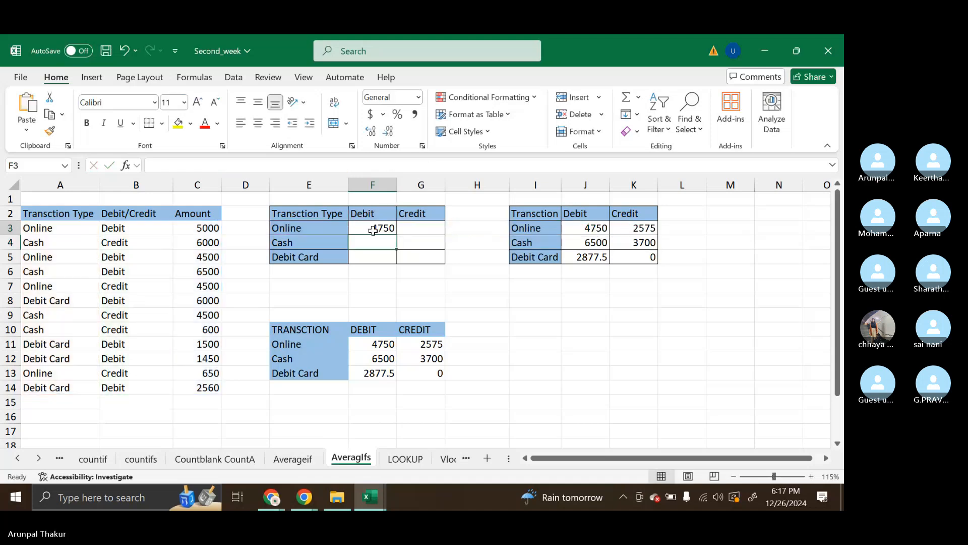
# Fill the F3 formula across the first summary table to F3:G5 and inspect the debit card credit cell G5
pyautogui.click(372, 231)
pyautogui.moveTo(396, 235); pyautogui.dragTo(443, 258)
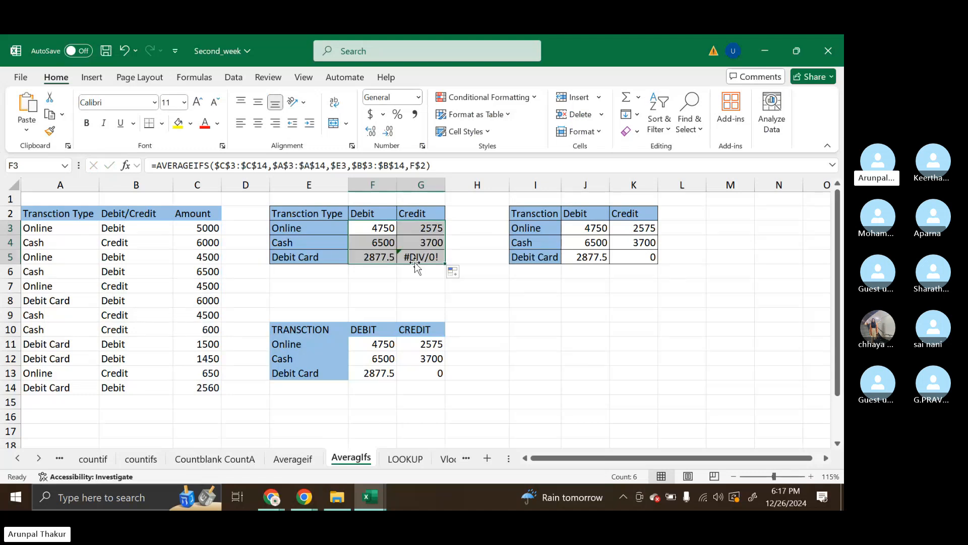
pyautogui.click(428, 260)
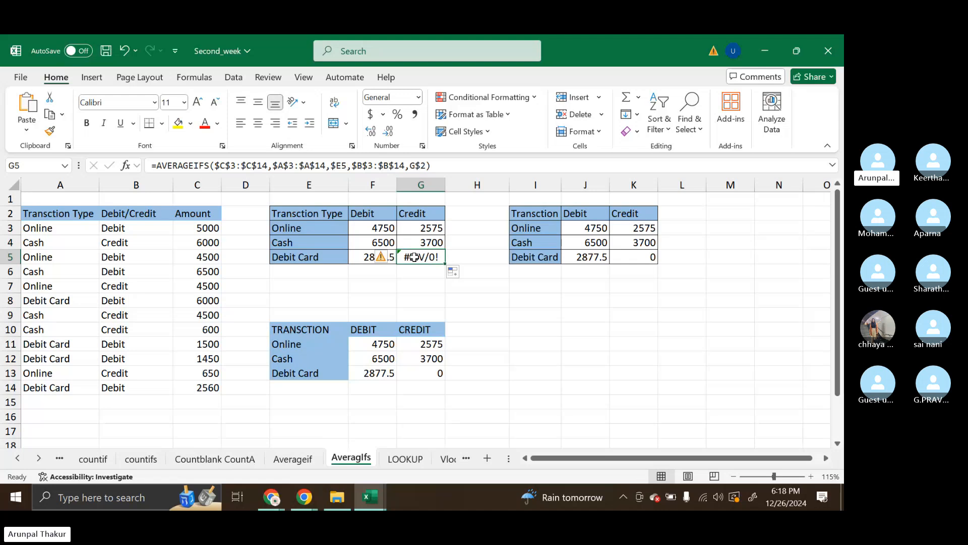
# Insert the IFERROR function in front of AVERAGEIFS in the F3 formula
pyautogui.doubleClick(382, 227)
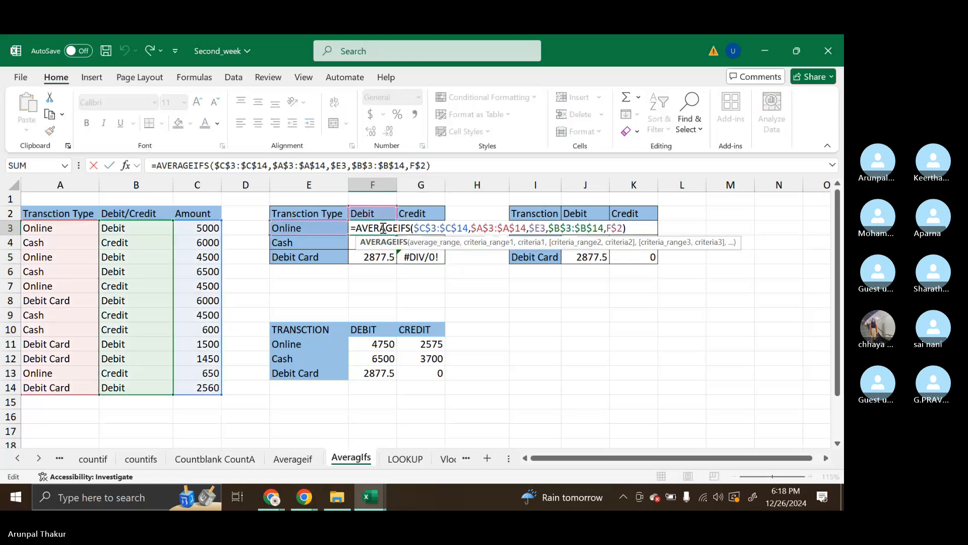
pyautogui.click(358, 228)
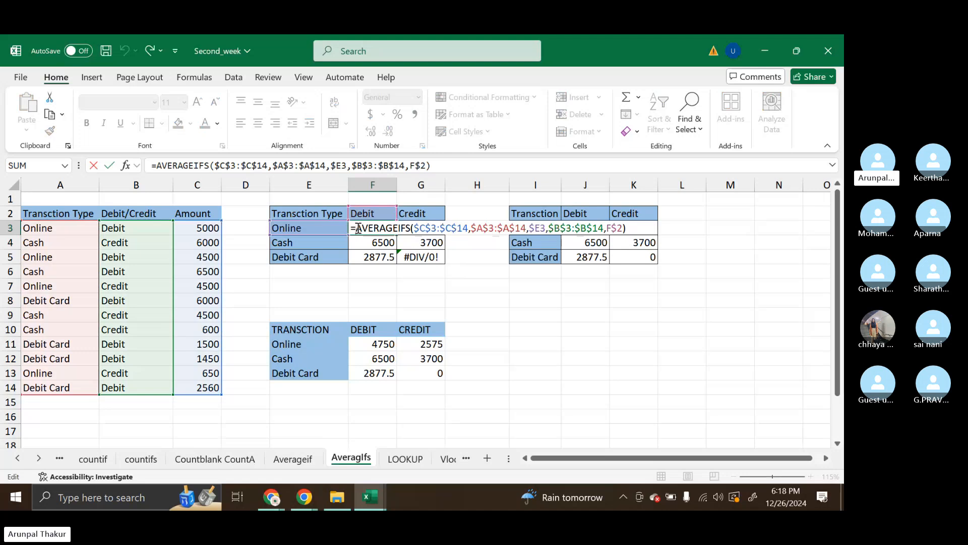
pyautogui.write('if')
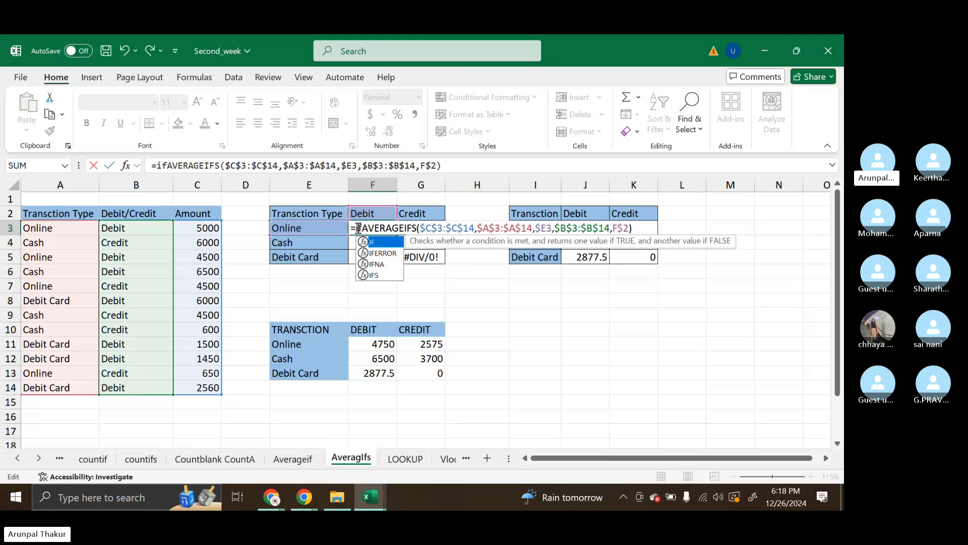
pyautogui.press('Down')
pyautogui.press('Tab')
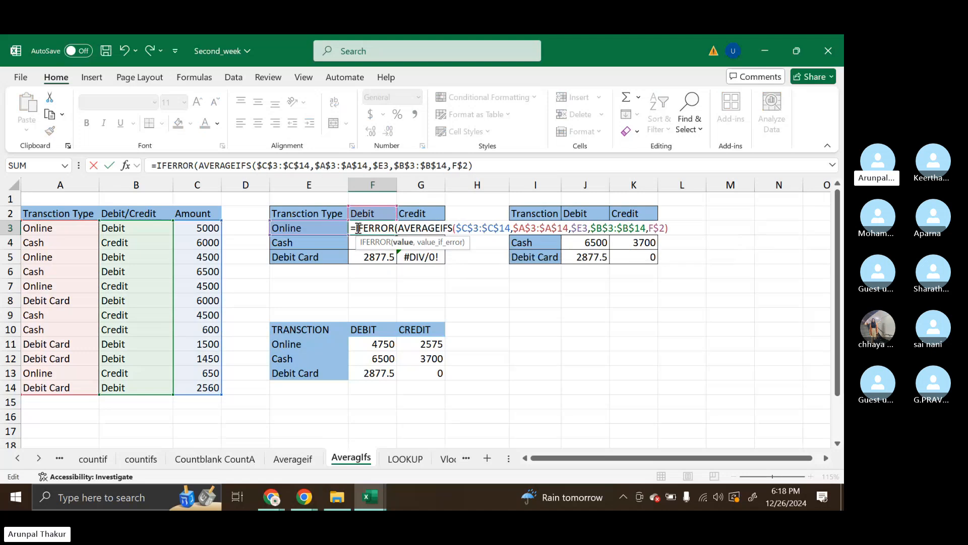
# Complete the IFERROR formula in F3 with 0 as the error value and fill it across F3:G5
pyautogui.click(669, 229)
pyautogui.write(',0')
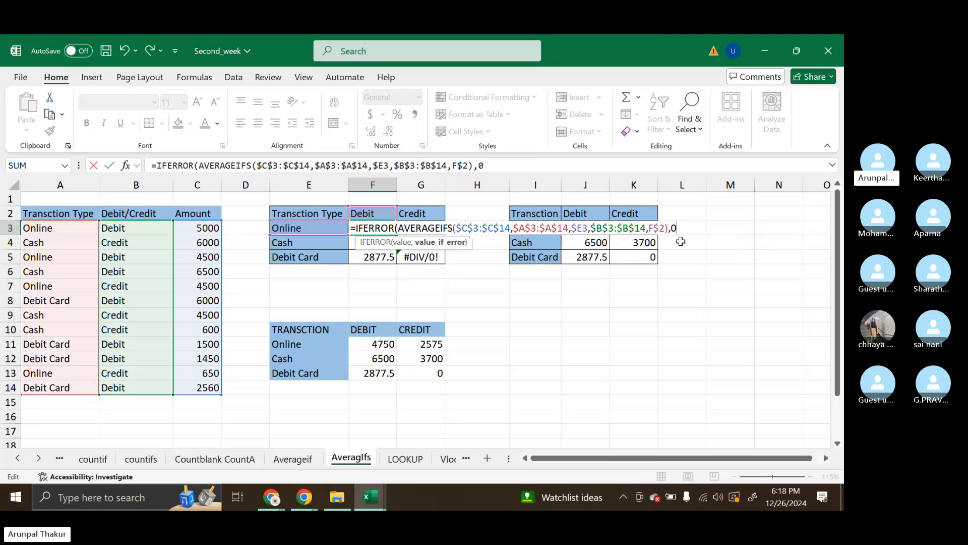
pyautogui.write(')')
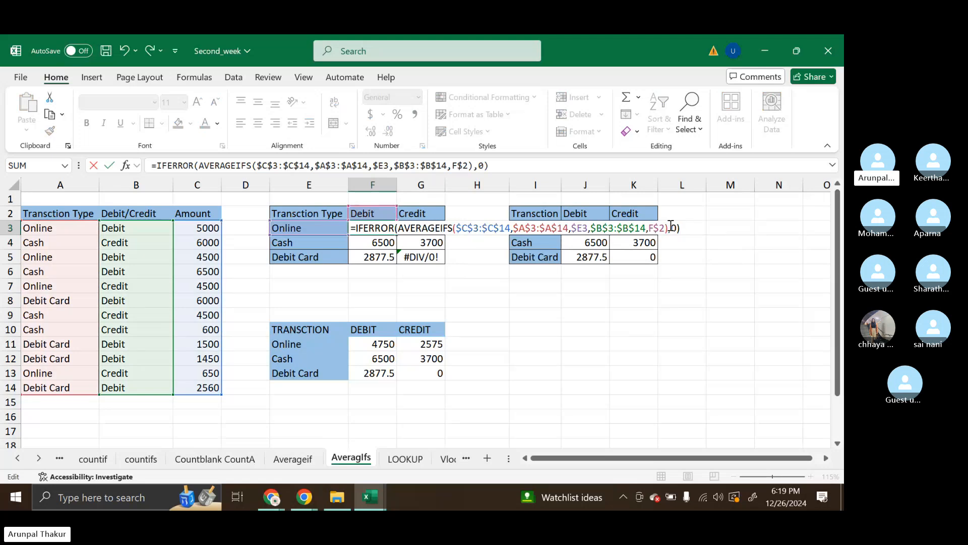
pyautogui.moveTo(671, 226); pyautogui.dragTo(680, 228)
pyautogui.hotkey('ctrl', 'Return')
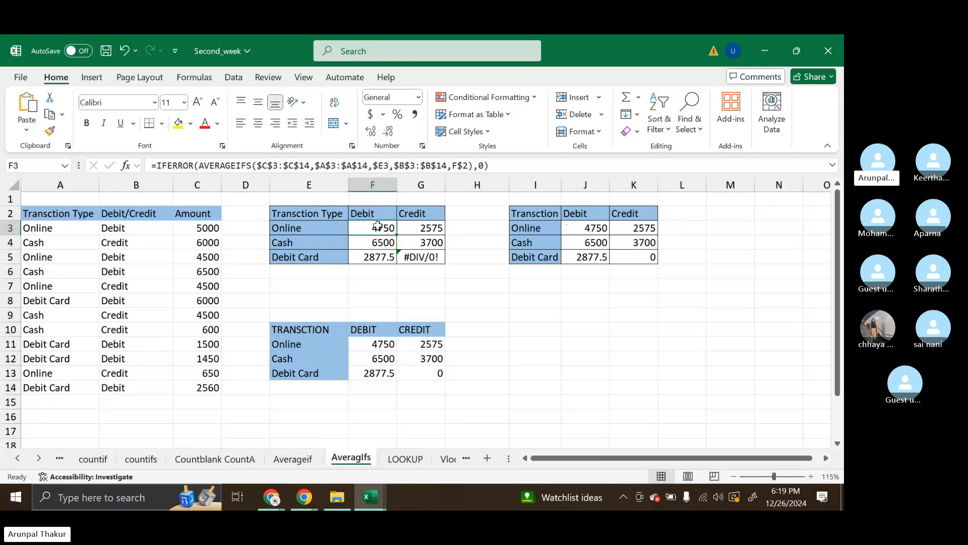
pyautogui.moveTo(397, 235); pyautogui.dragTo(443, 262)
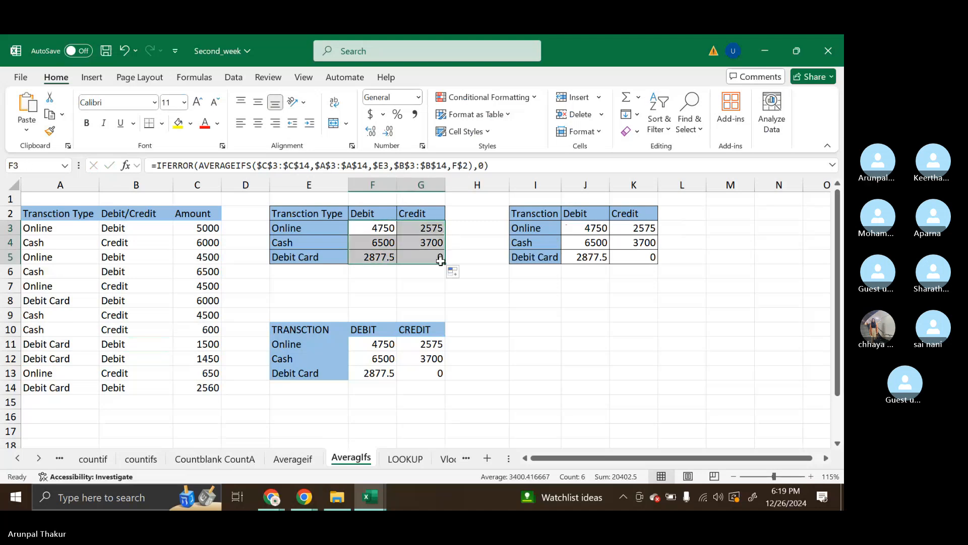
pyautogui.click(458, 258)
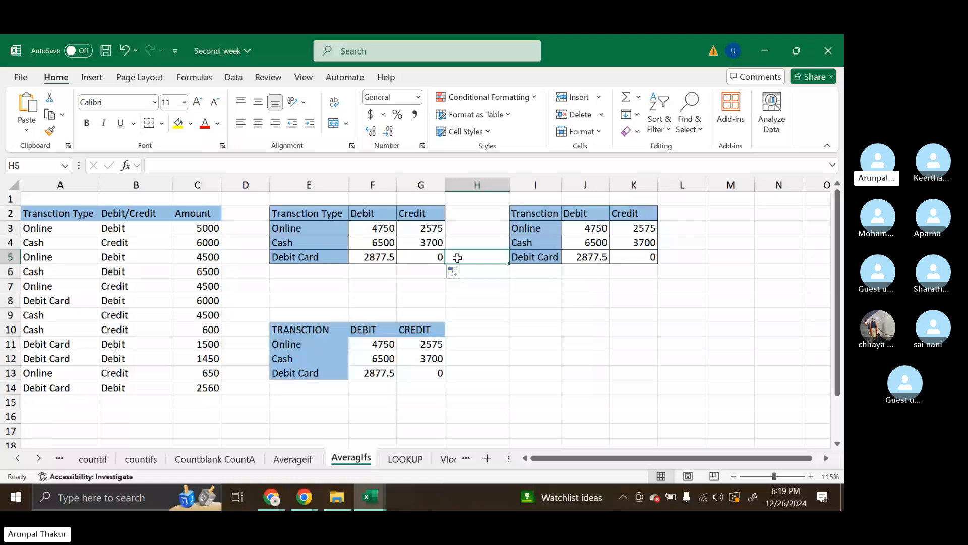
# Review the F3 formula, highlighting the nested AVERAGEIFS part as IFERROR's value argument, and leave it as is
pyautogui.doubleClick(370, 227)
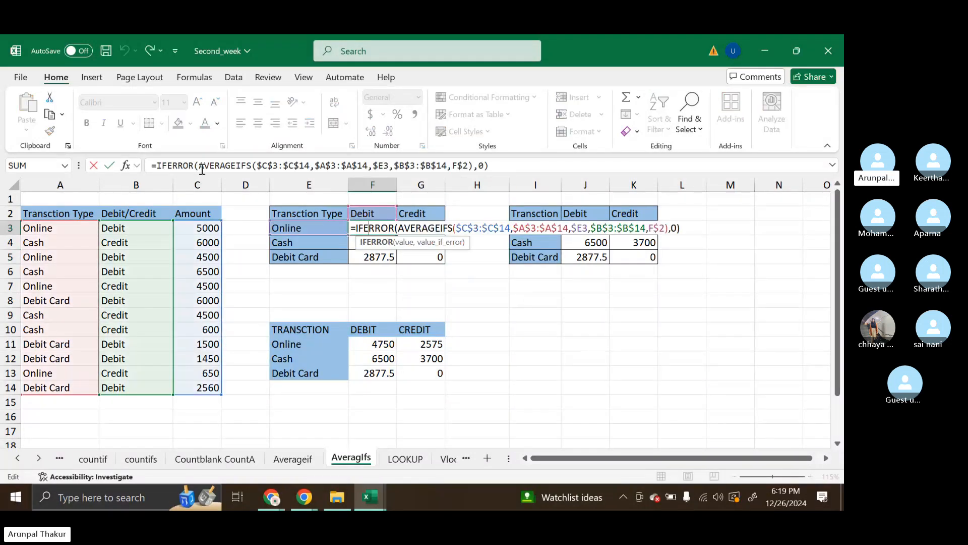
pyautogui.click(200, 165)
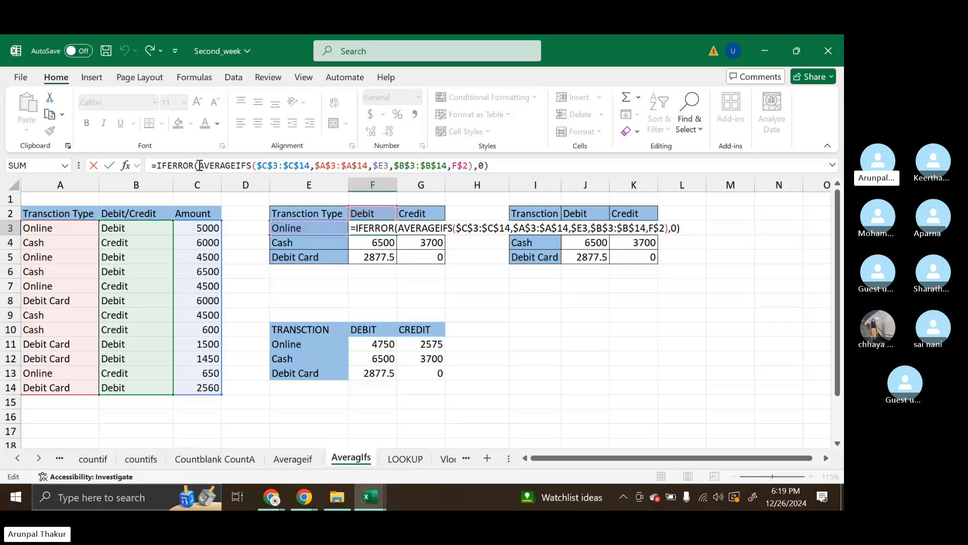
pyautogui.moveTo(199, 165); pyautogui.dragTo(472, 167)
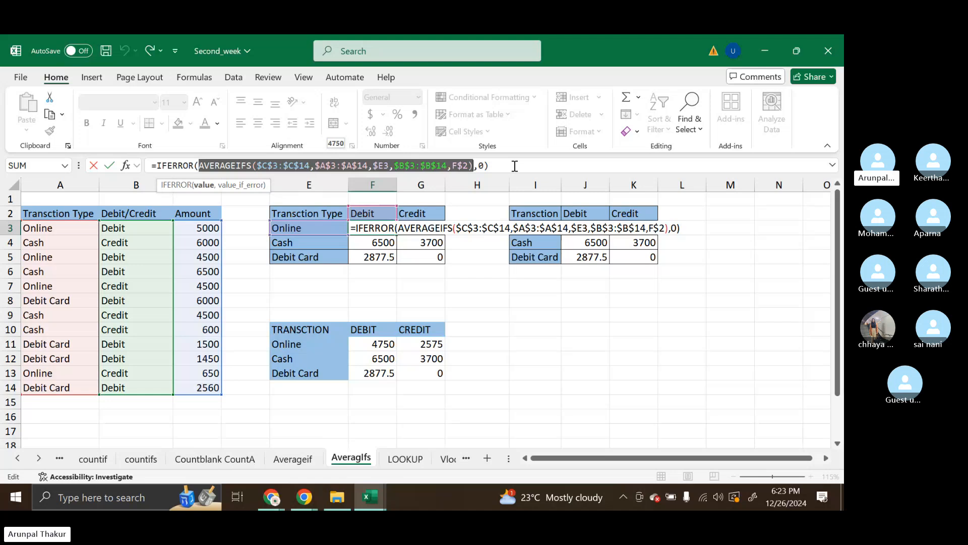
pyautogui.press('Return')
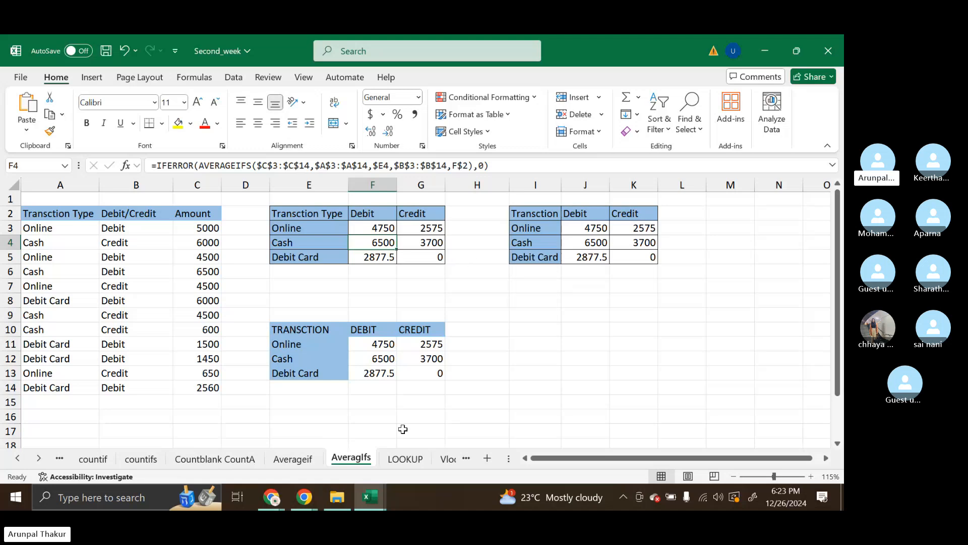
# Switch to the Skype call in Chrome, review the pay days table shared in the chat, and close the chat
pyautogui.click(309, 497)
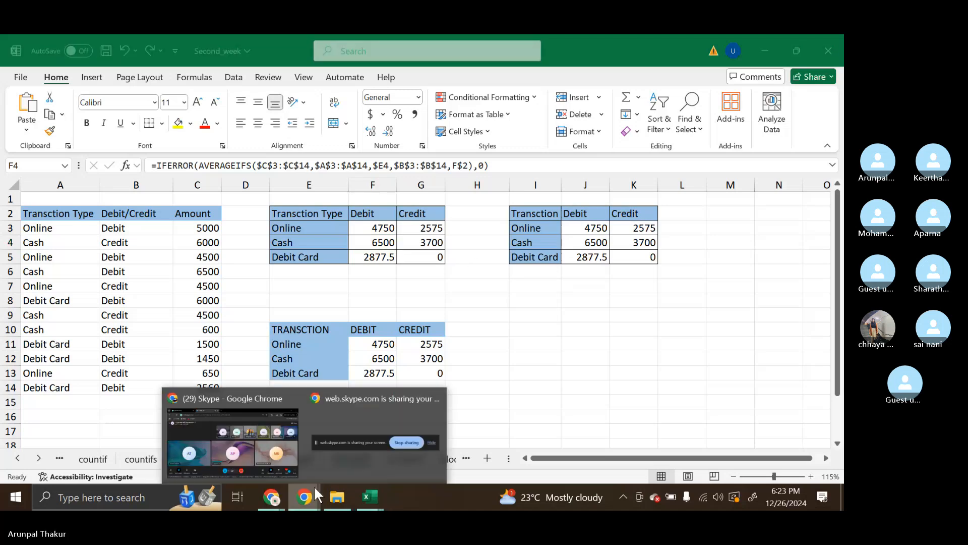
pyautogui.click(281, 437)
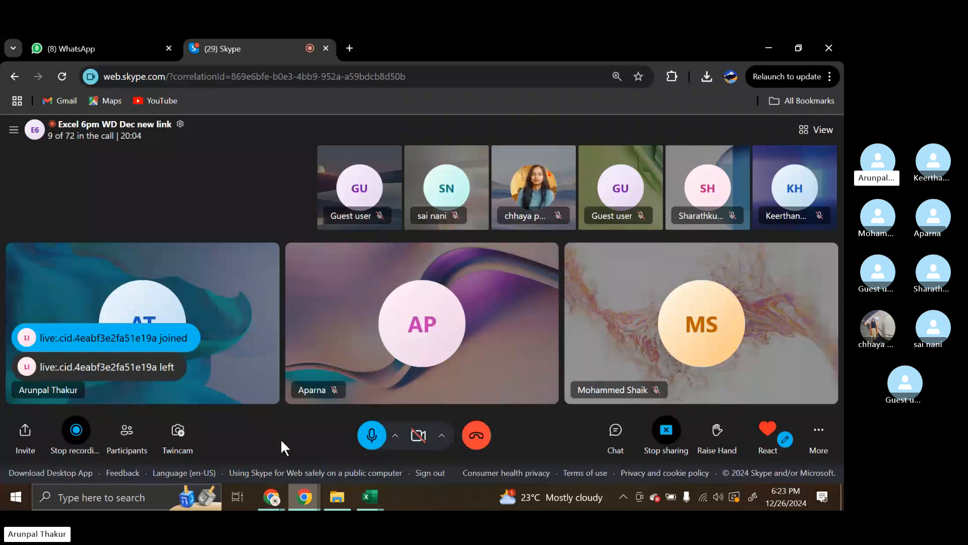
pyautogui.click(615, 431)
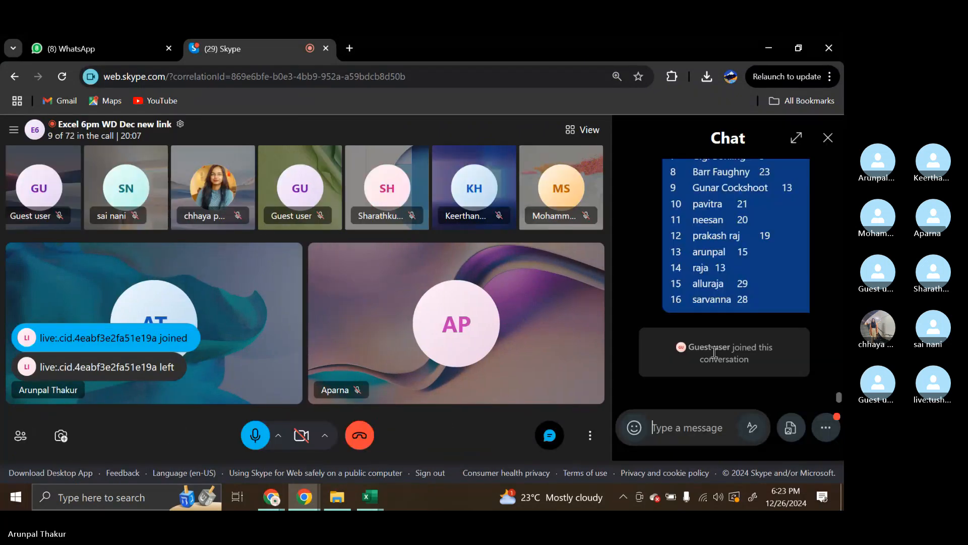
pyautogui.scroll(1, 785, 316)
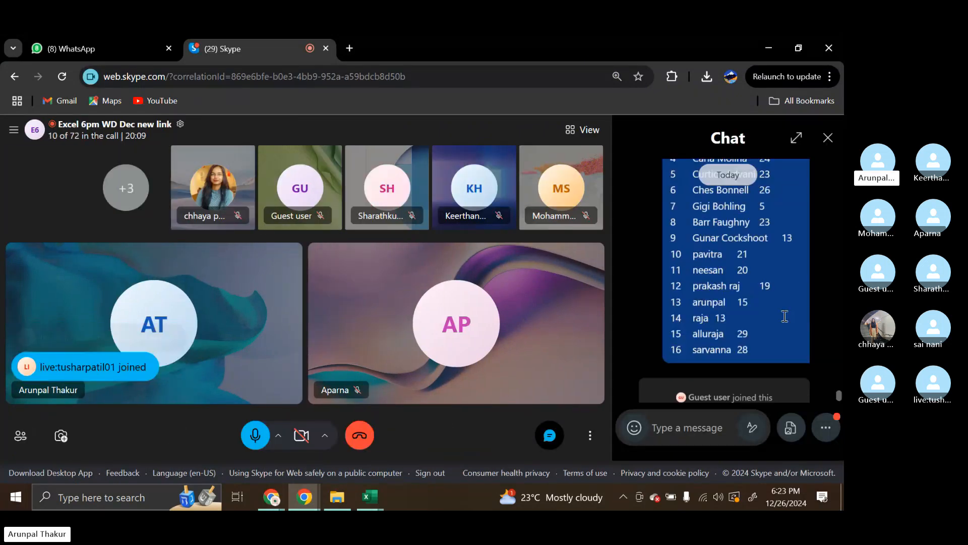
pyautogui.scroll(3, 785, 316)
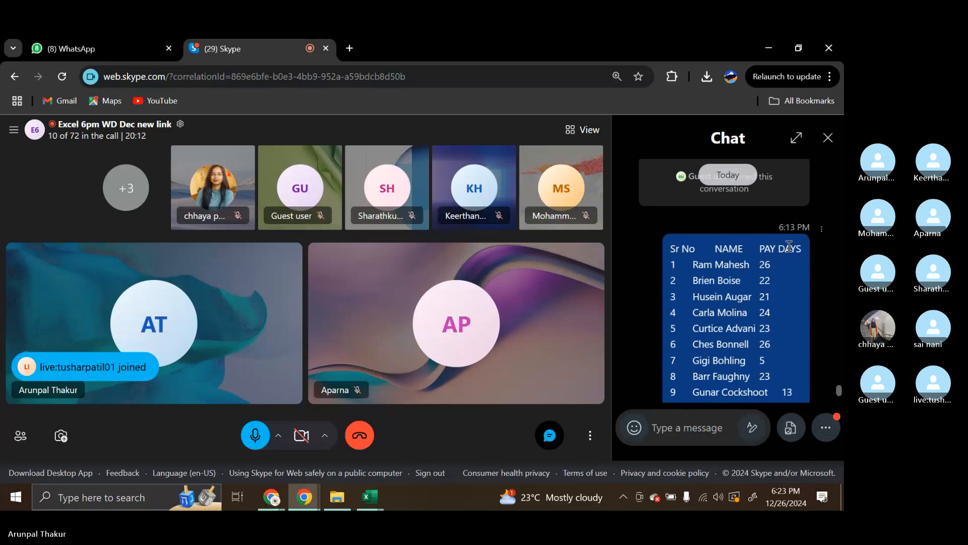
pyautogui.click(825, 140)
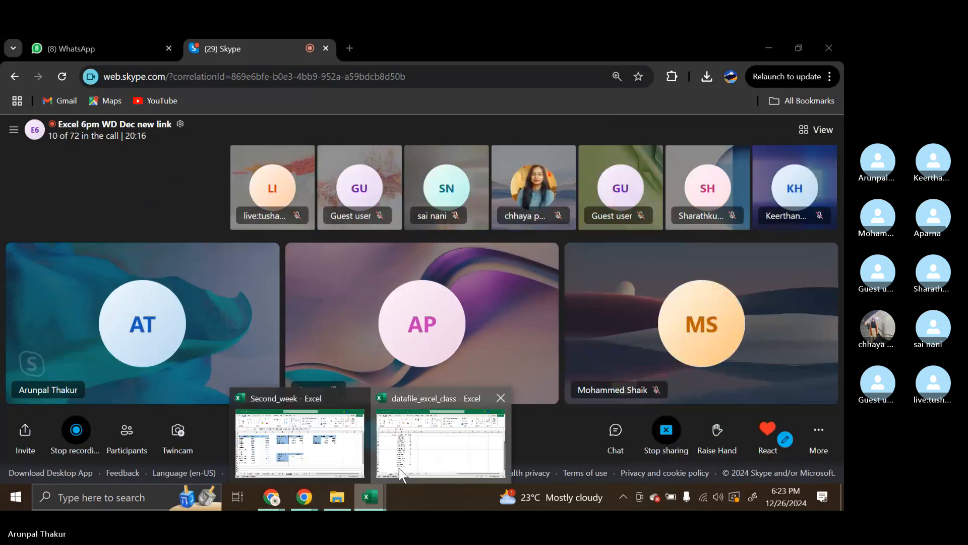
# Switch back to the Second_week workbook in Excel and open the LOOKUP sheet
pyautogui.click(361, 504)
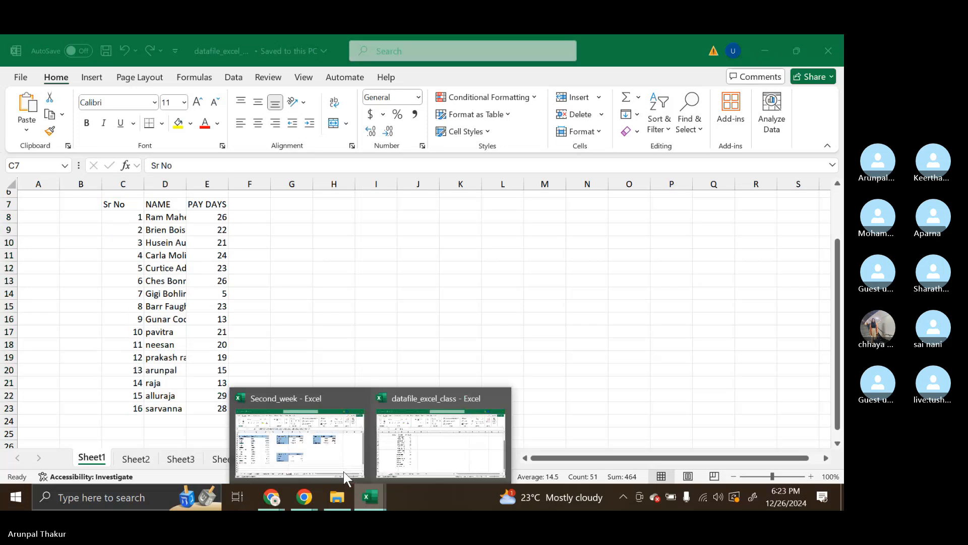
pyautogui.click(343, 471)
pyautogui.click(406, 459)
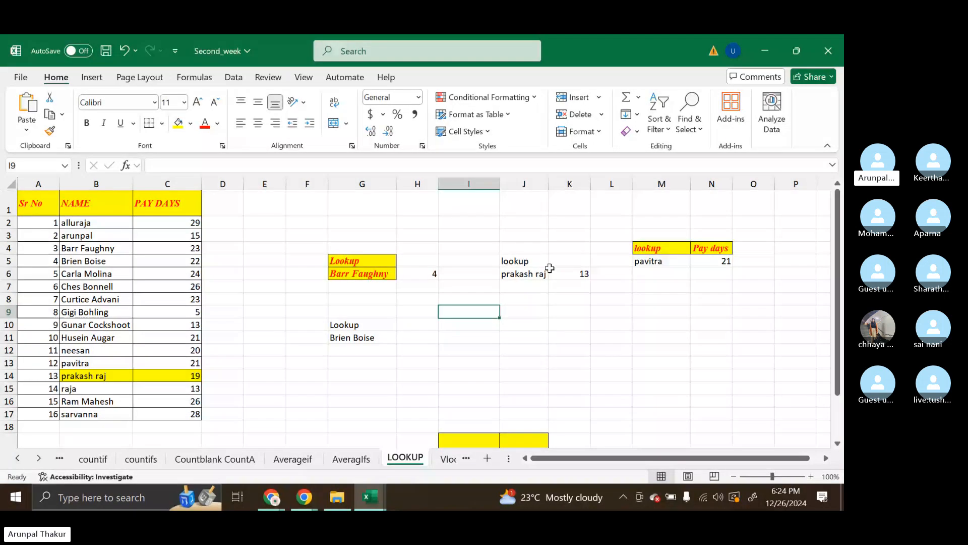
# Copy the lookup and Pay days headers from M4:N4 to M8:N8
pyautogui.moveTo(648, 248); pyautogui.dragTo(717, 262)
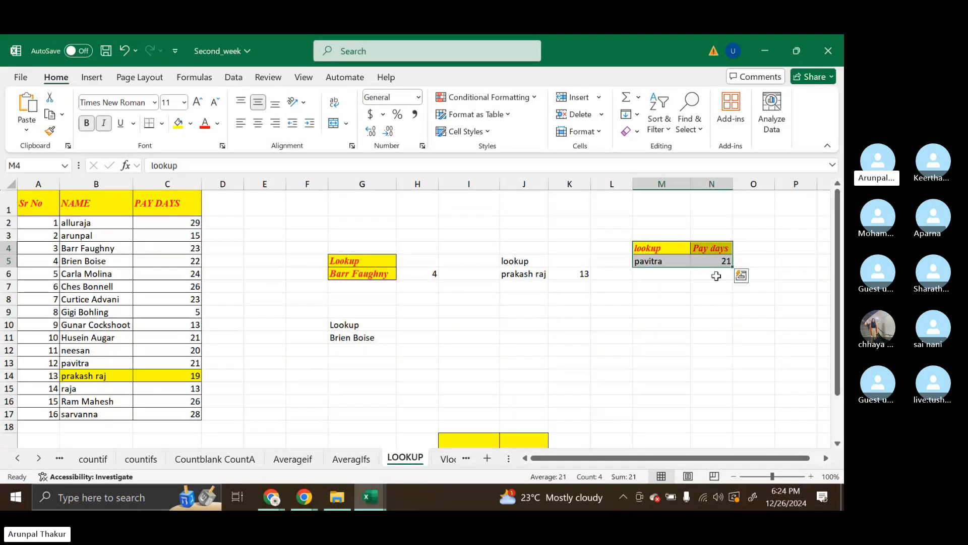
pyautogui.click(716, 276)
pyautogui.moveTo(649, 247); pyautogui.dragTo(720, 249)
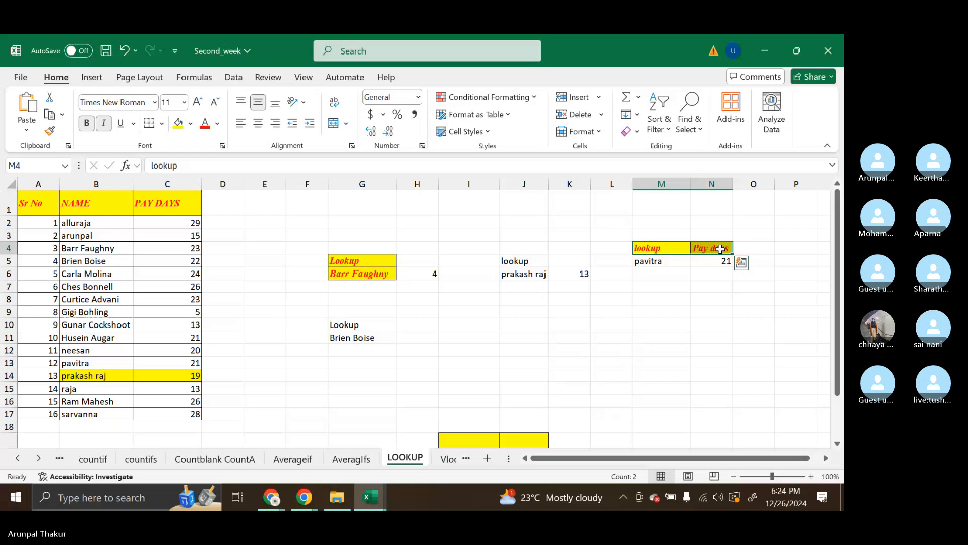
pyautogui.hotkey('ctrl', 'c')
pyautogui.click(667, 302)
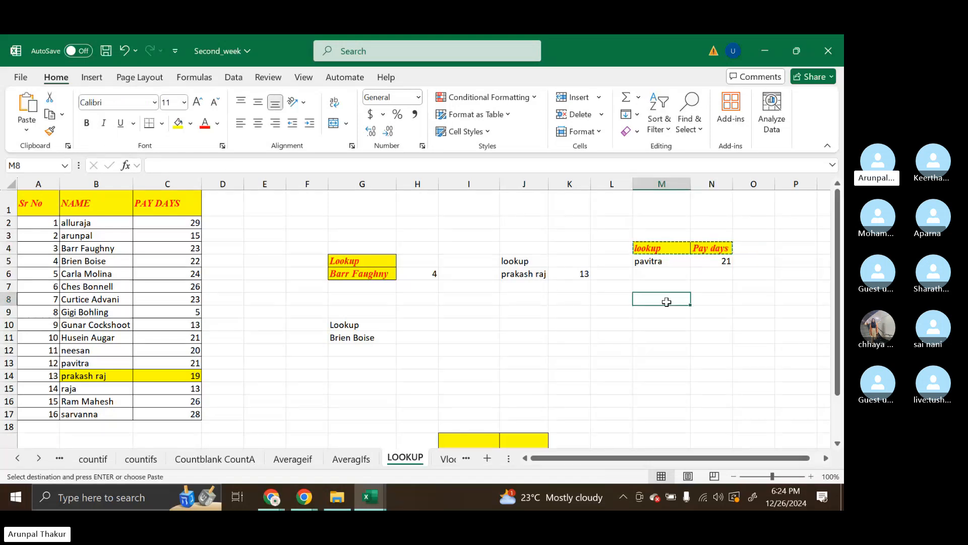
pyautogui.hotkey('ctrl', 'v')
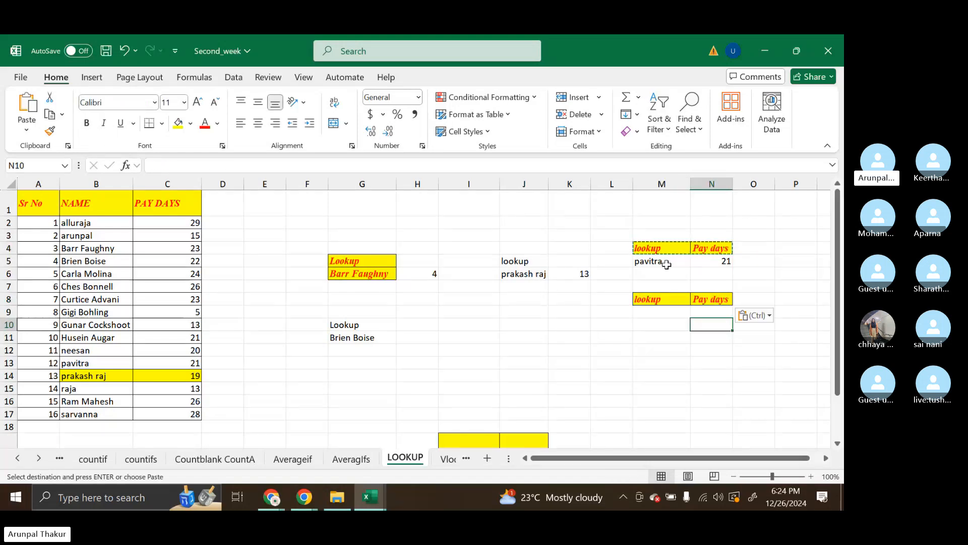
# Try the existing dropdown in M5 by choosing the name from B12, and switch it to the name from B5
pyautogui.click(667, 264)
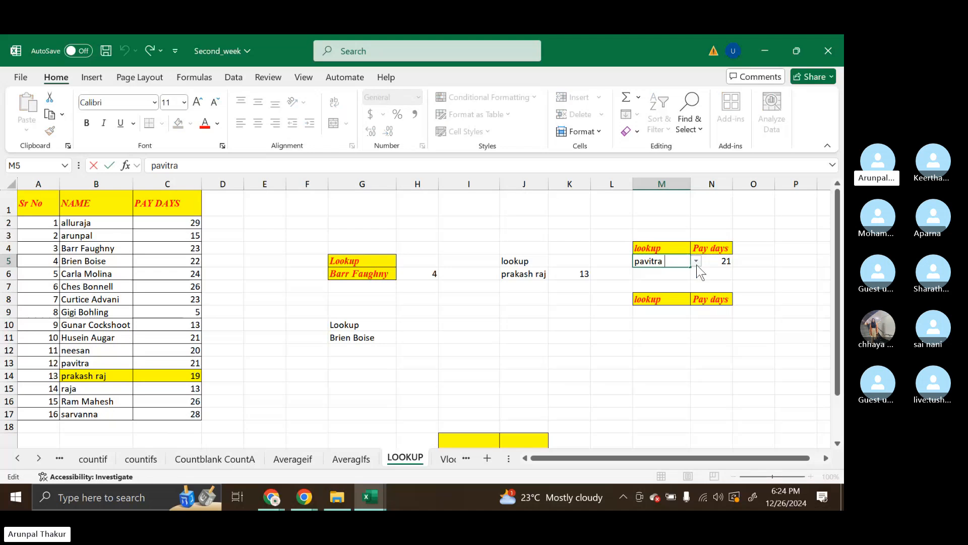
pyautogui.click(697, 262)
pyautogui.click(661, 340)
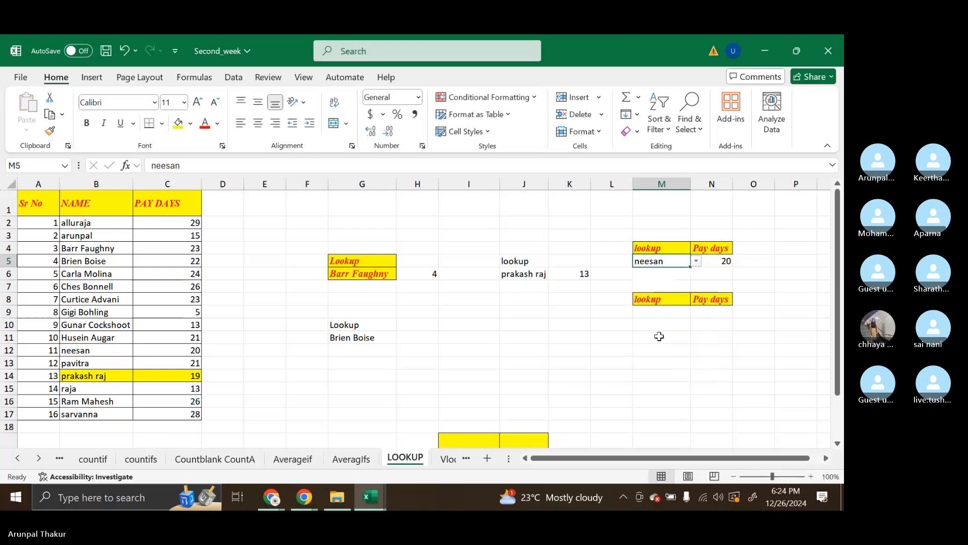
pyautogui.click(696, 261)
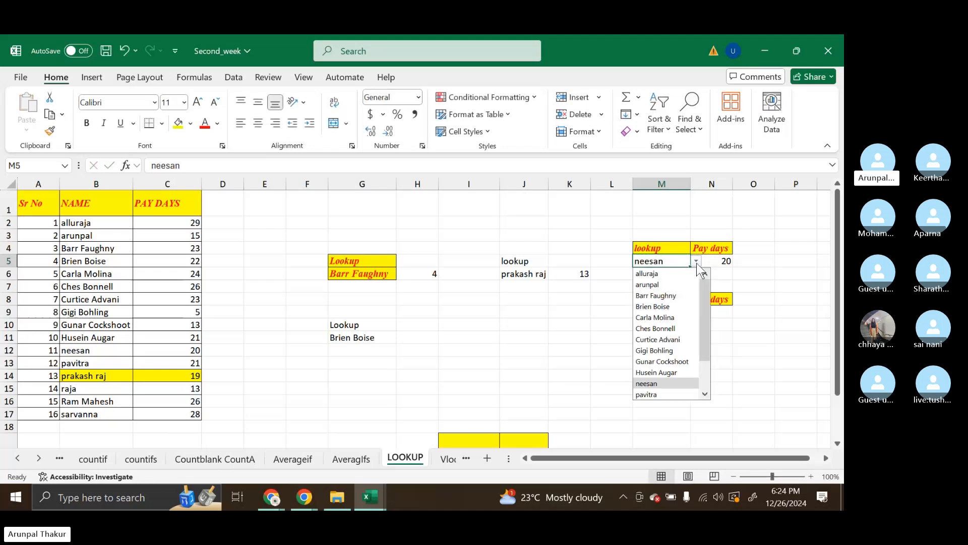
pyautogui.click(665, 307)
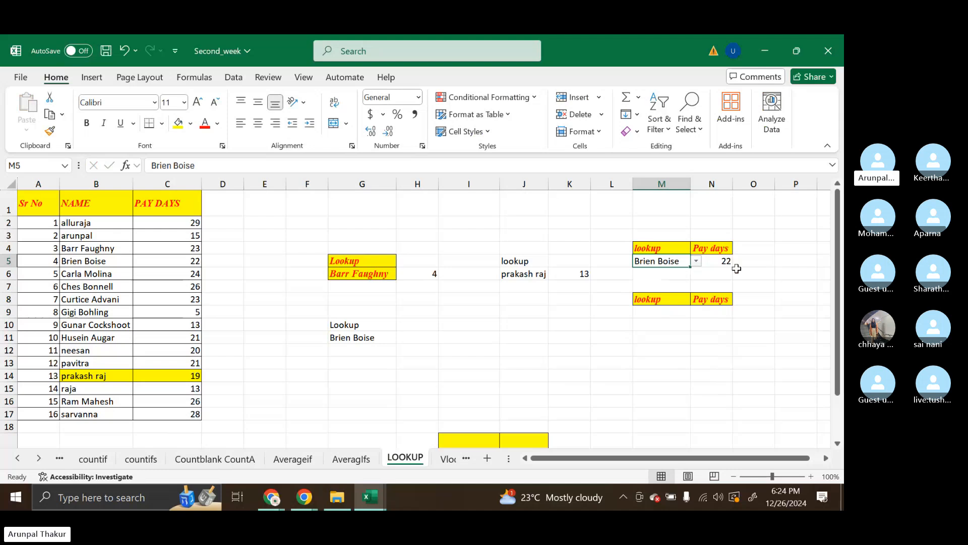
# Add List data validation to M9 with the names in =$B$2:$B$17 as its source
pyautogui.click(664, 315)
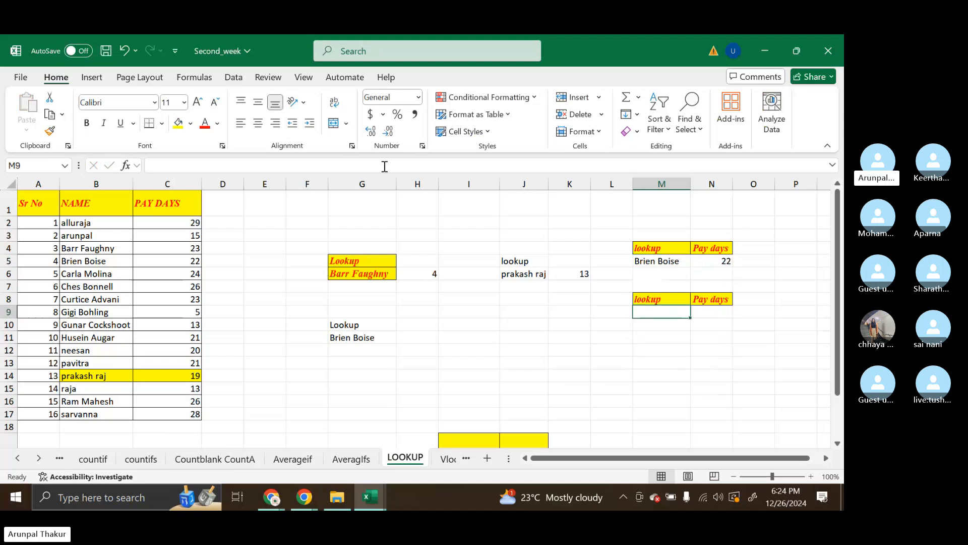
pyautogui.click(234, 76)
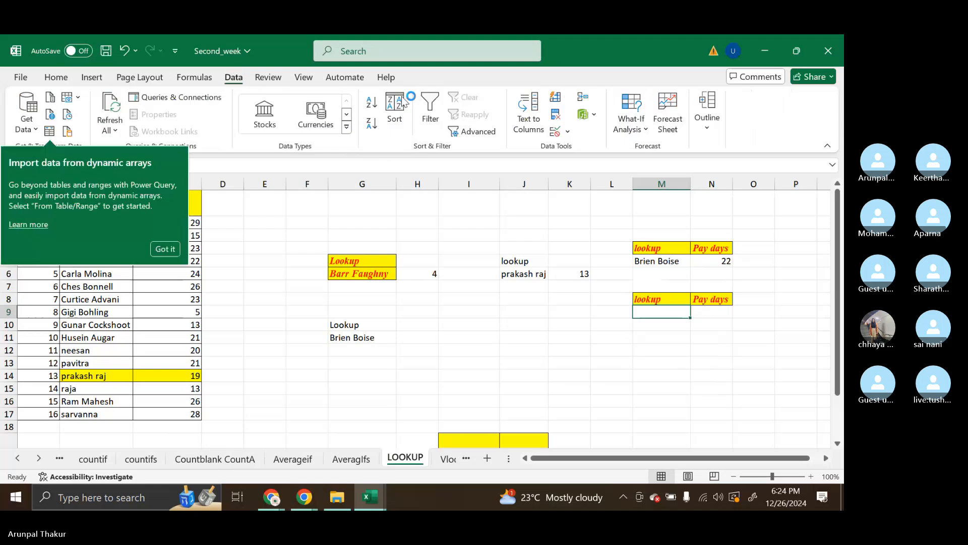
pyautogui.click(567, 131)
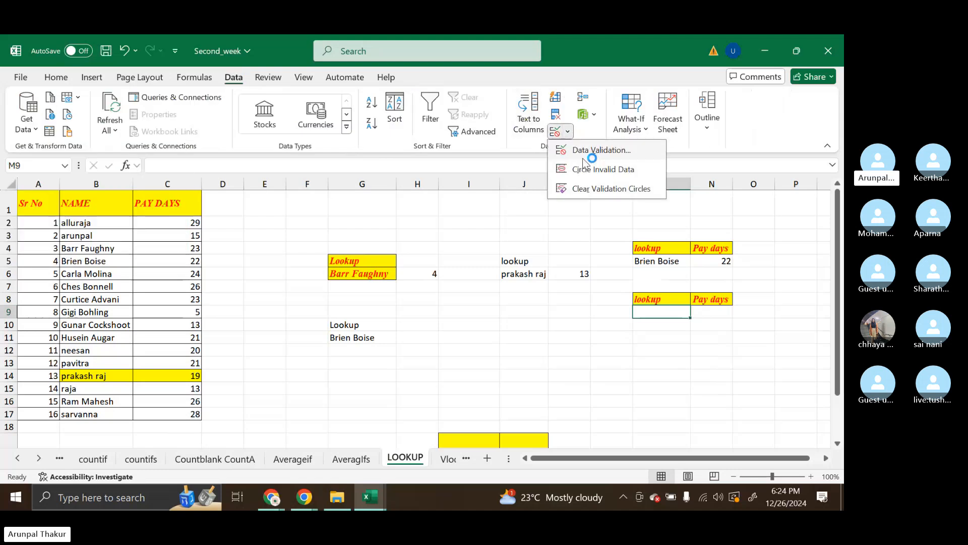
pyautogui.click(625, 150)
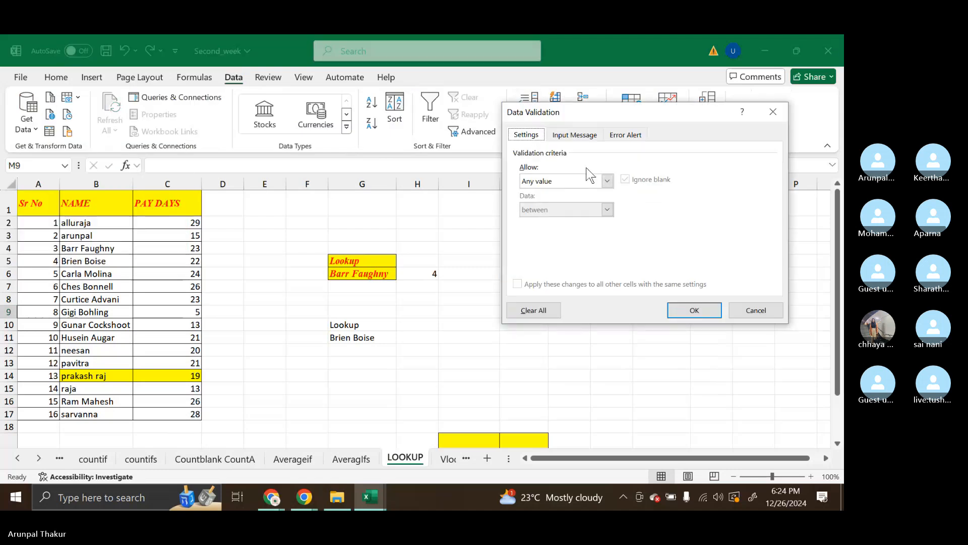
pyautogui.click(608, 181)
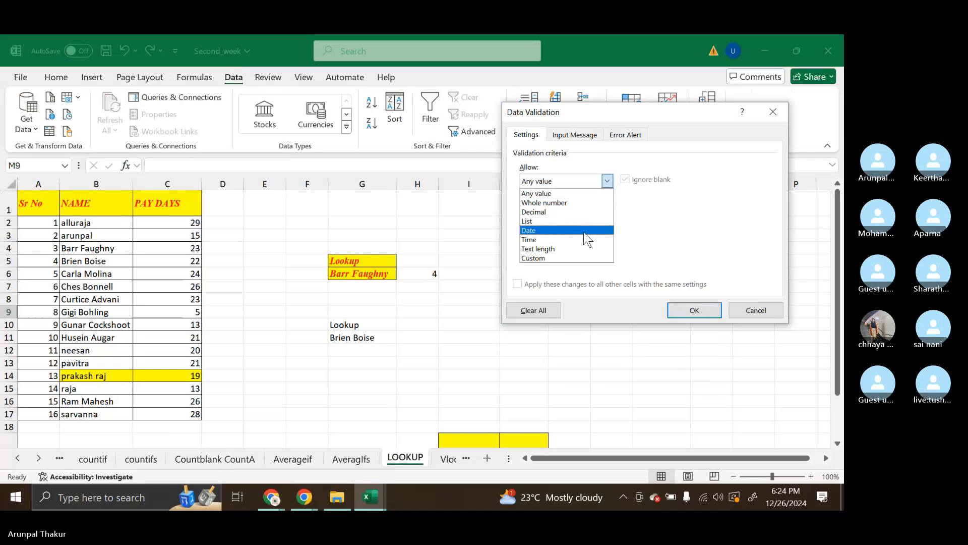
pyautogui.click(568, 224)
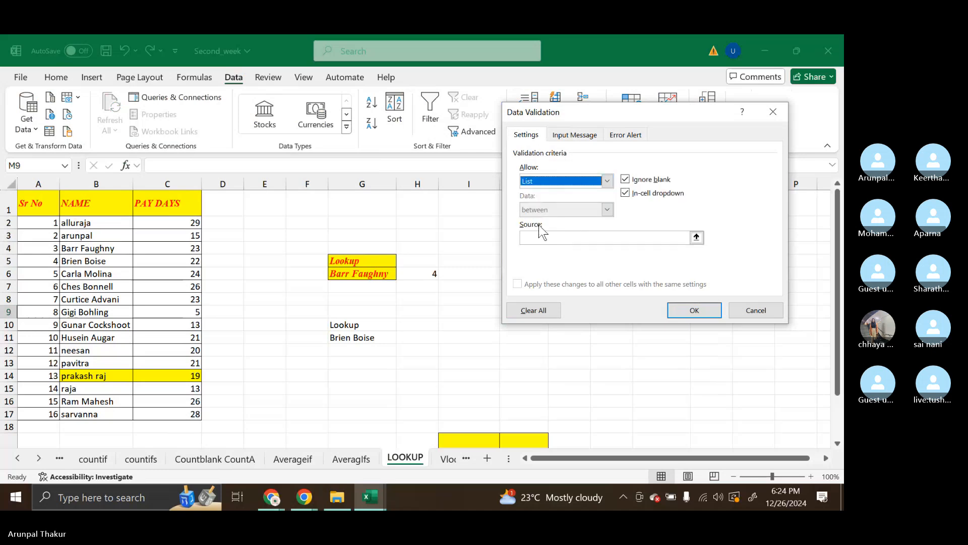
pyautogui.click(543, 238)
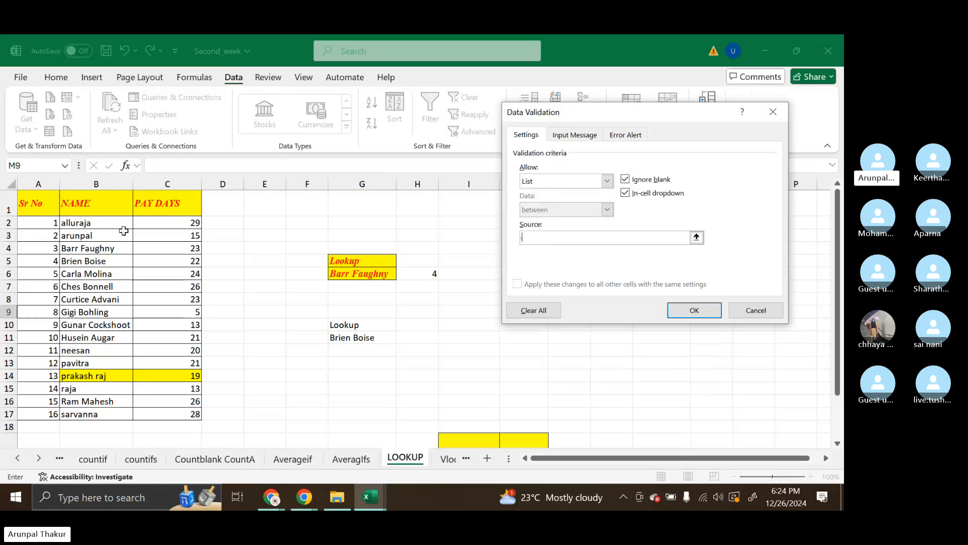
pyautogui.moveTo(91, 222); pyautogui.dragTo(92, 411)
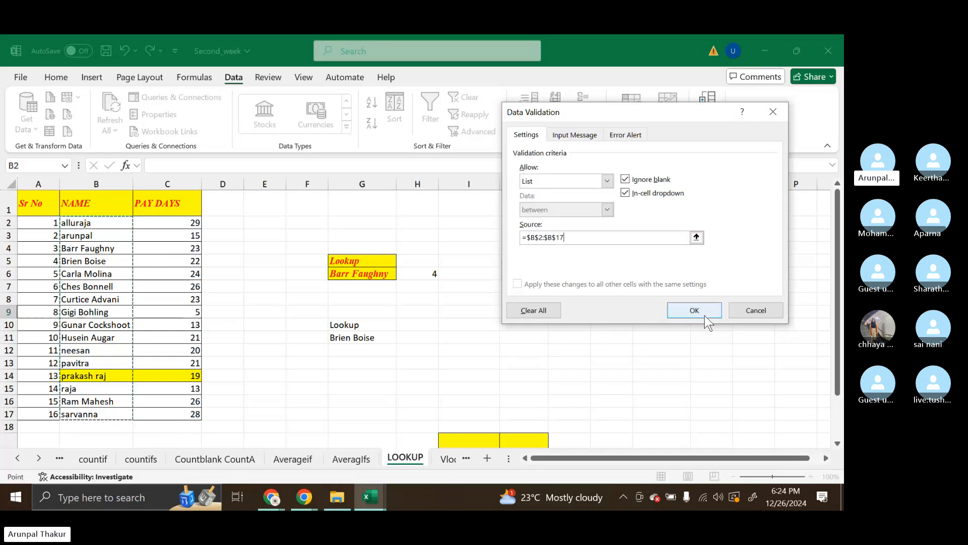
pyautogui.click(694, 310)
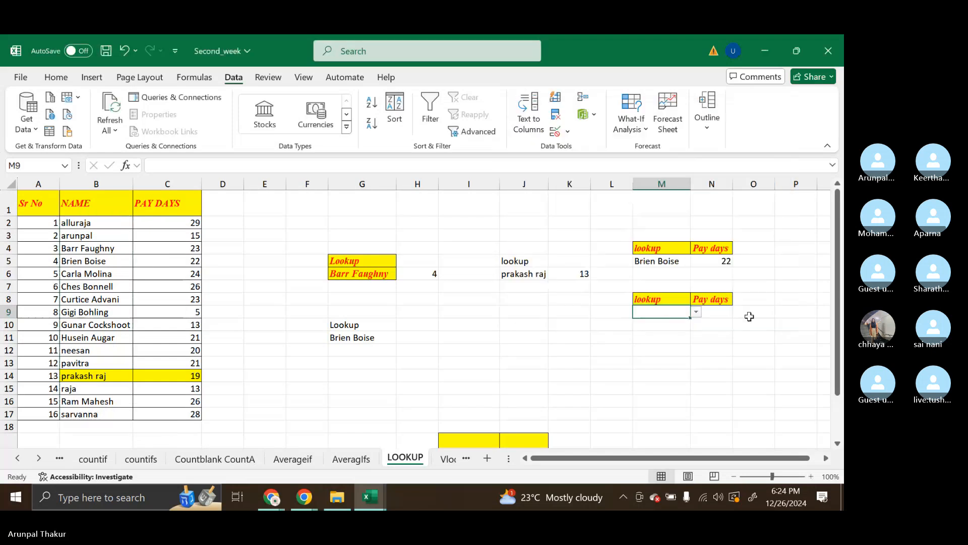
# Choose the name from B5 in the M9 dropdown
pyautogui.doubleClick(662, 311)
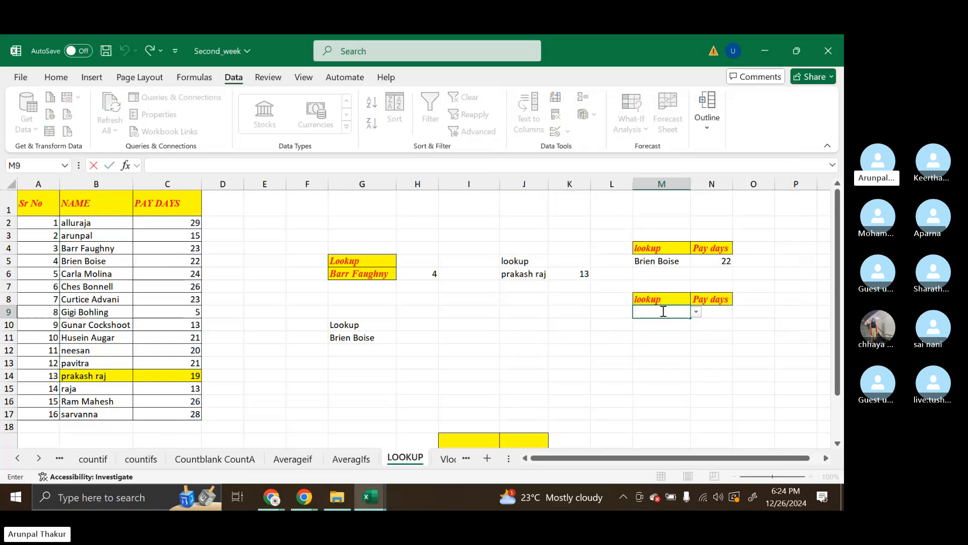
pyautogui.click(697, 312)
pyautogui.click(667, 358)
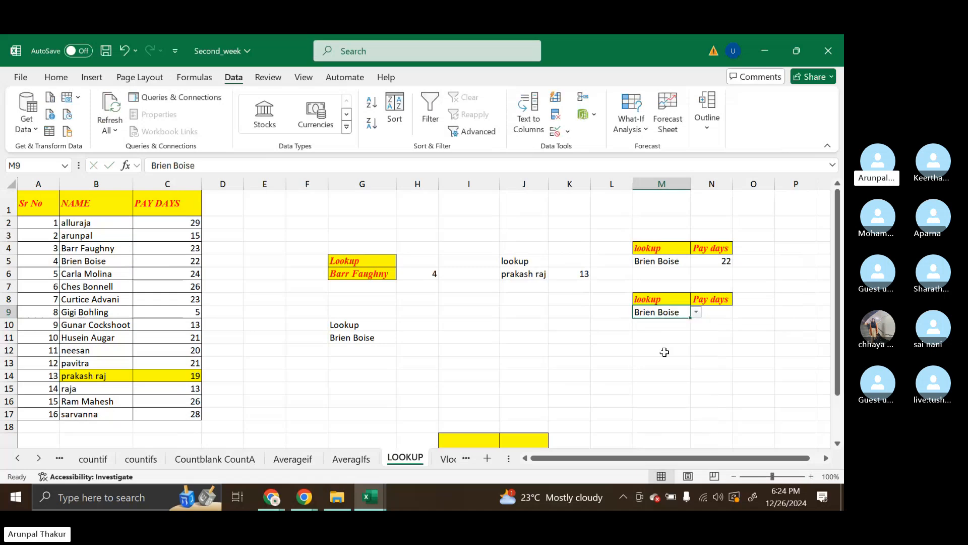
# Review the existing LOOKUP formula in N5 and leave it as is
pyautogui.click(721, 316)
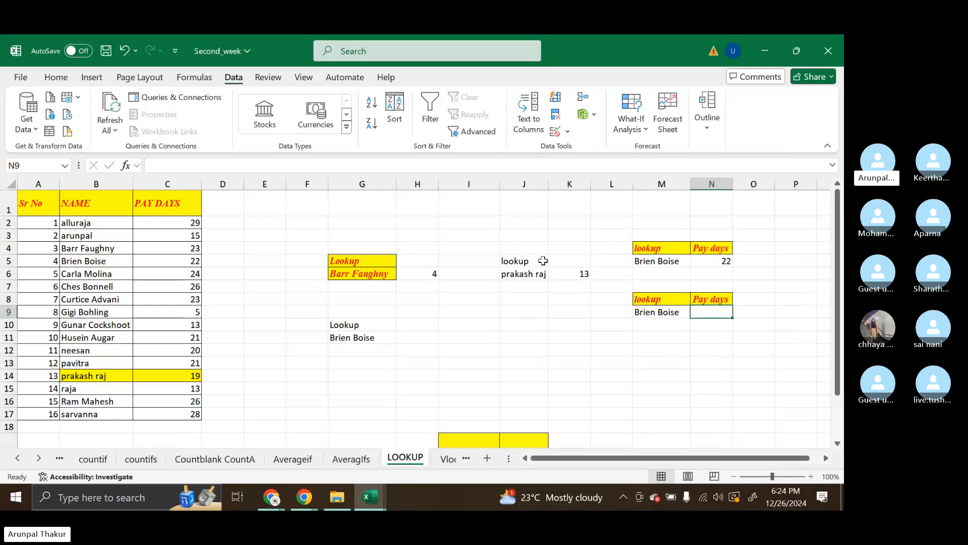
pyautogui.doubleClick(711, 263)
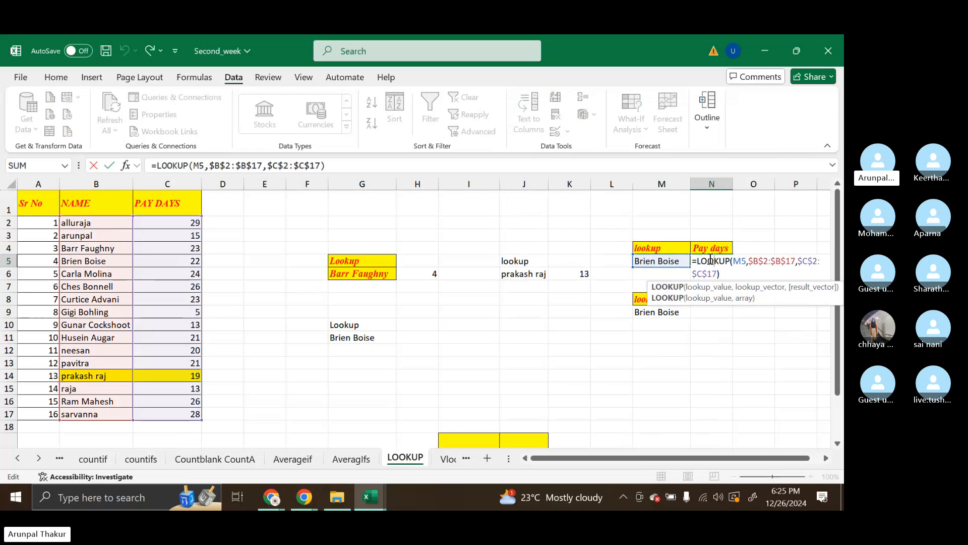
pyautogui.press('Return')
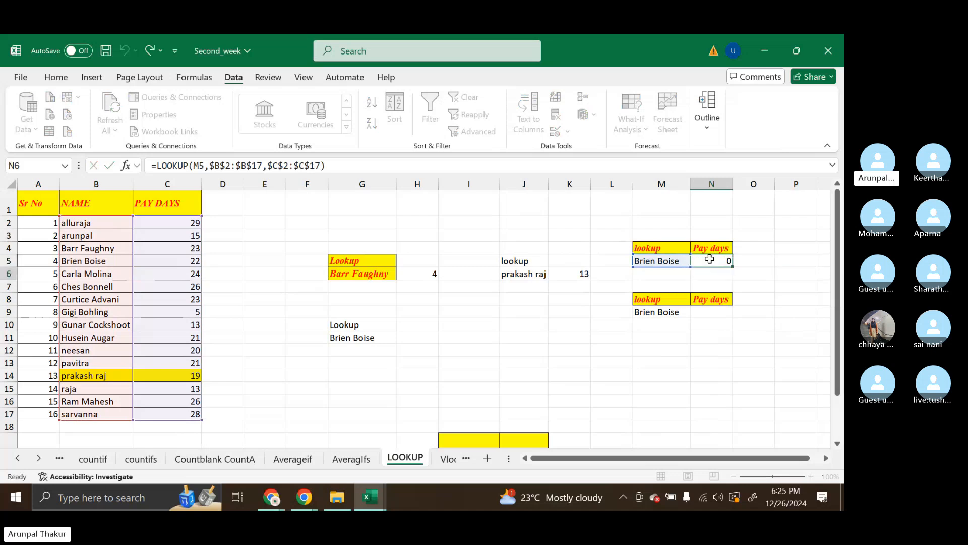
# Begin a LOOKUP formula in N9 with the absolute reference $M$9 as the lookup value
pyautogui.click(721, 313)
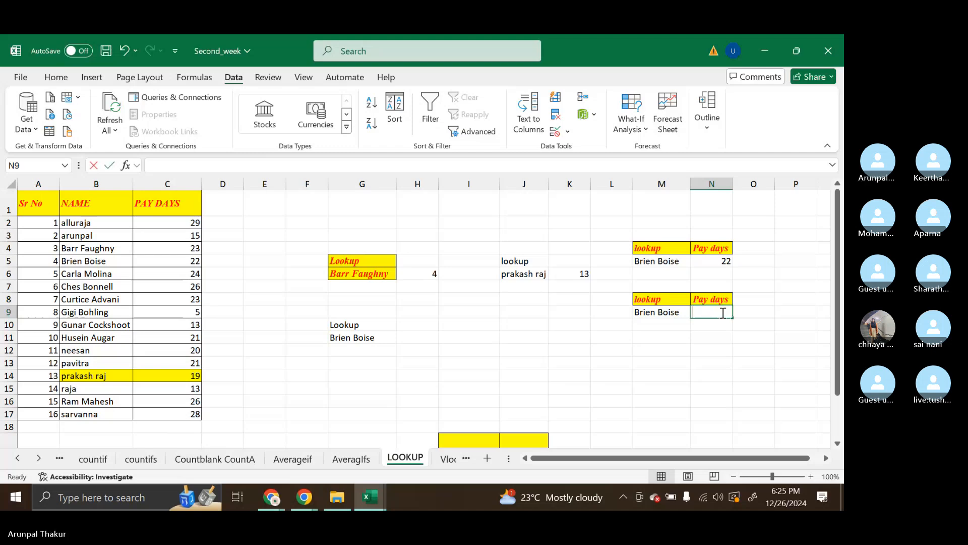
pyautogui.write('=loo')
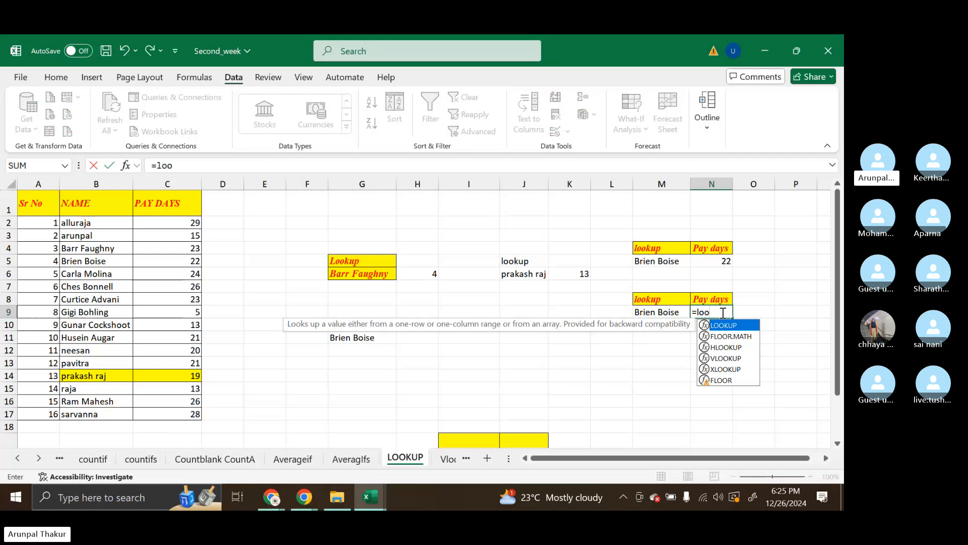
pyautogui.press('Tab')
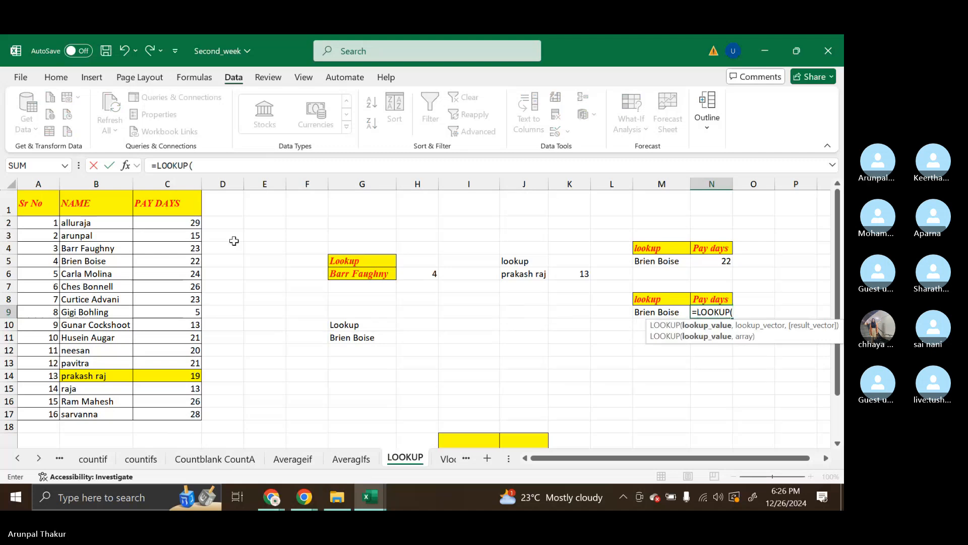
pyautogui.click(663, 313)
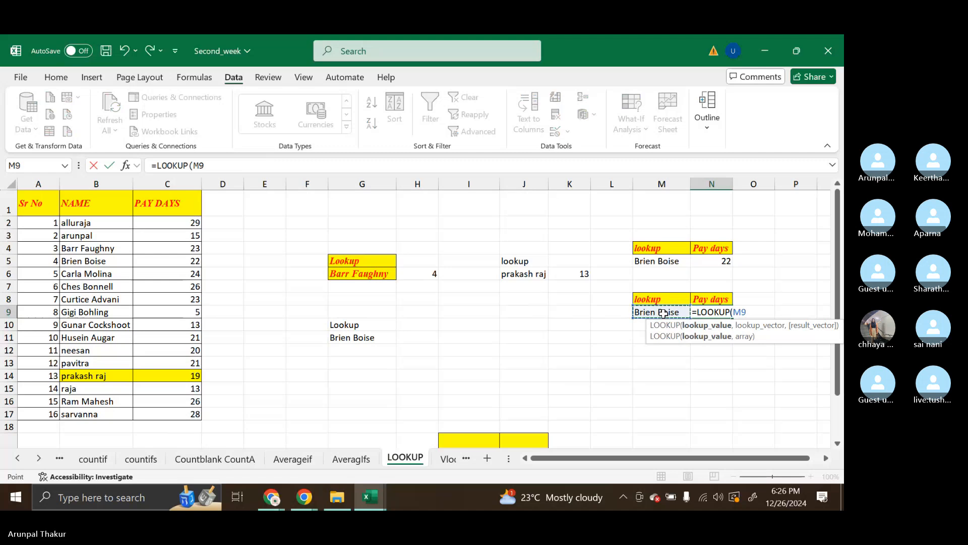
pyautogui.press('F4')
pyautogui.write(',')
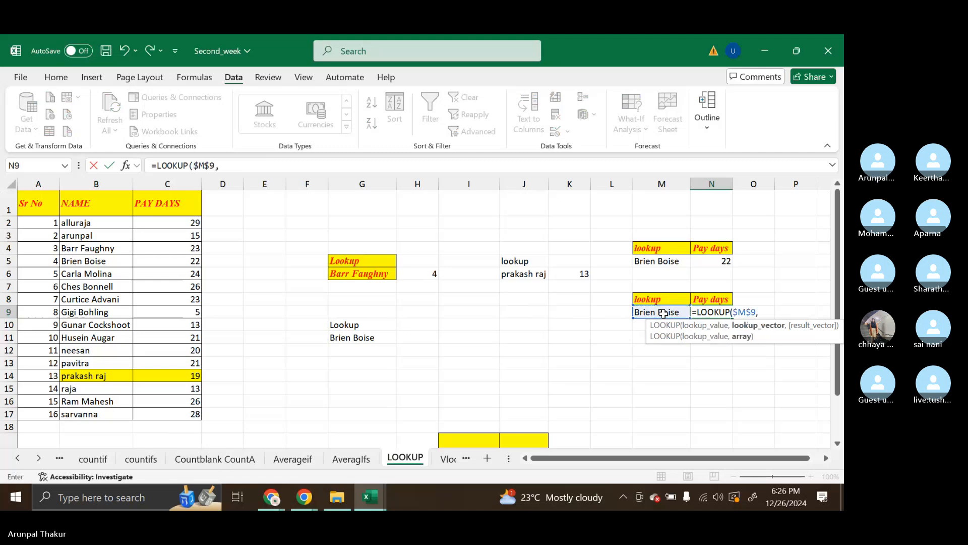
# Complete the N9 LOOKUP formula with $B$2:$B$17 as the lookup vector and $C$2:$C$17 as the result vector
pyautogui.moveTo(99, 225); pyautogui.dragTo(93, 414)
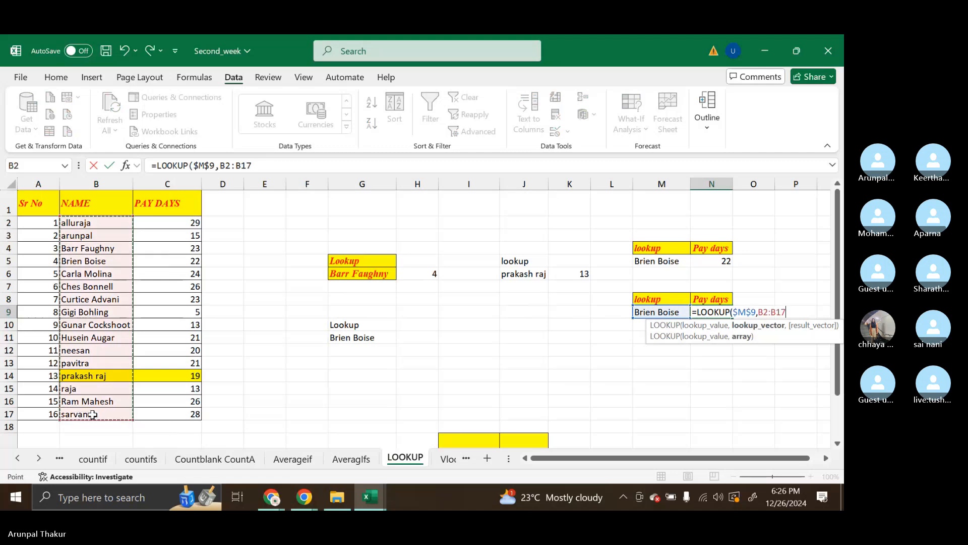
pyautogui.press('F4')
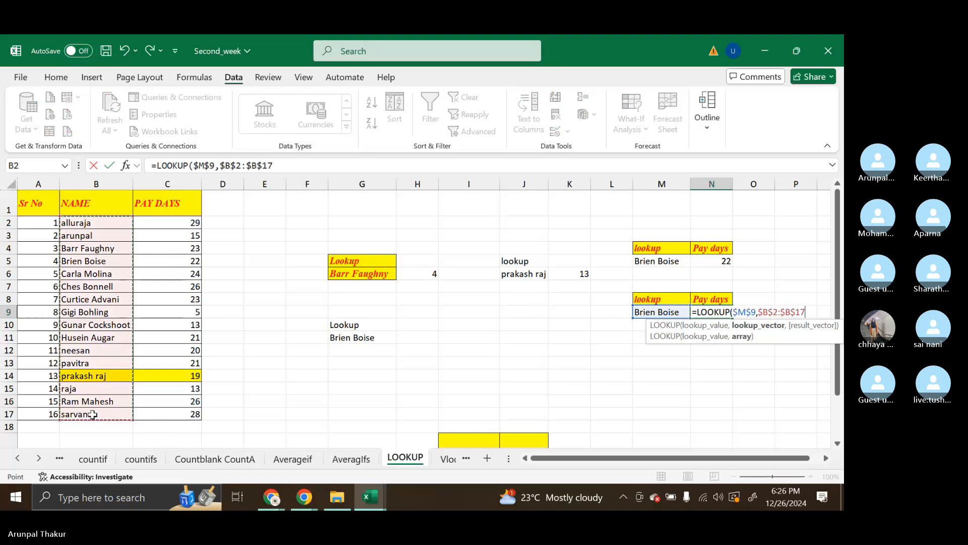
pyautogui.write(',')
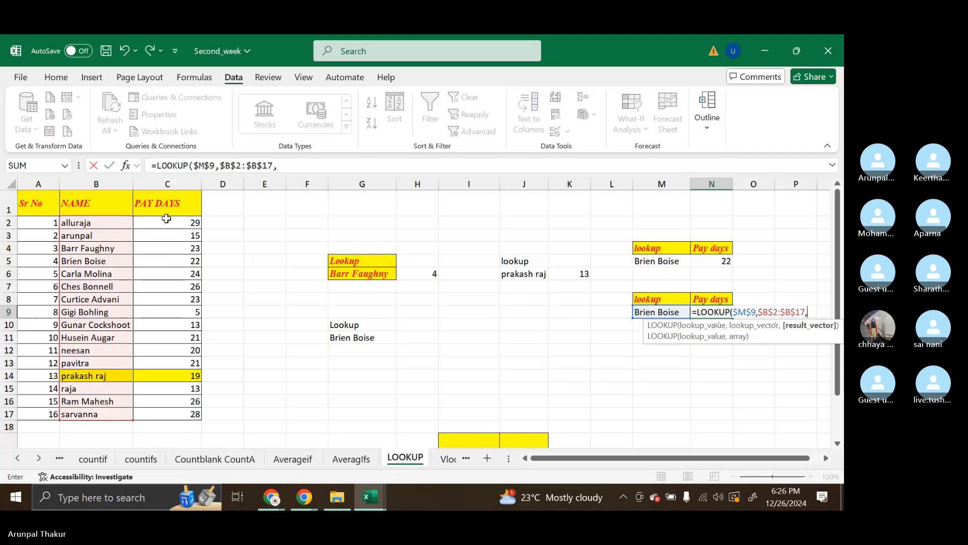
pyautogui.moveTo(166, 220); pyautogui.dragTo(179, 416)
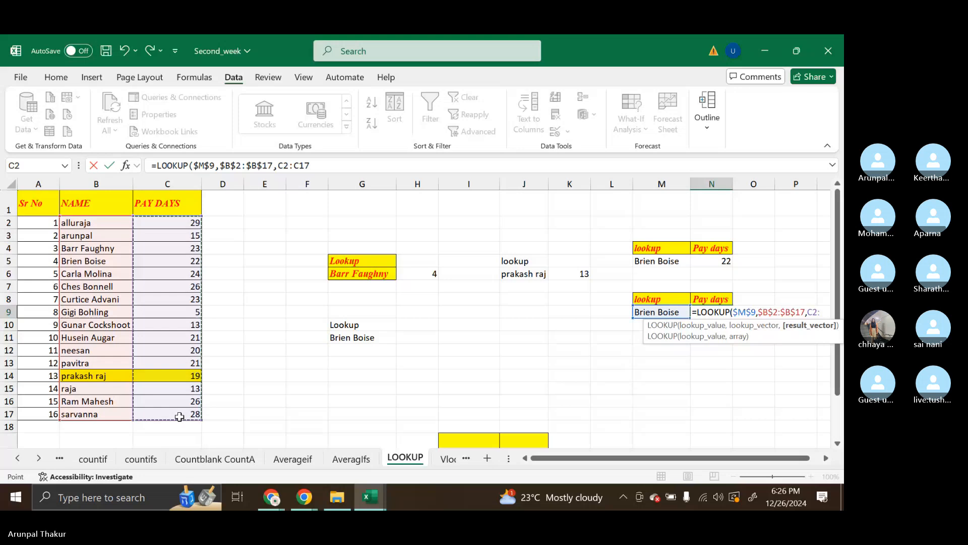
pyautogui.press('F4')
pyautogui.write(')')
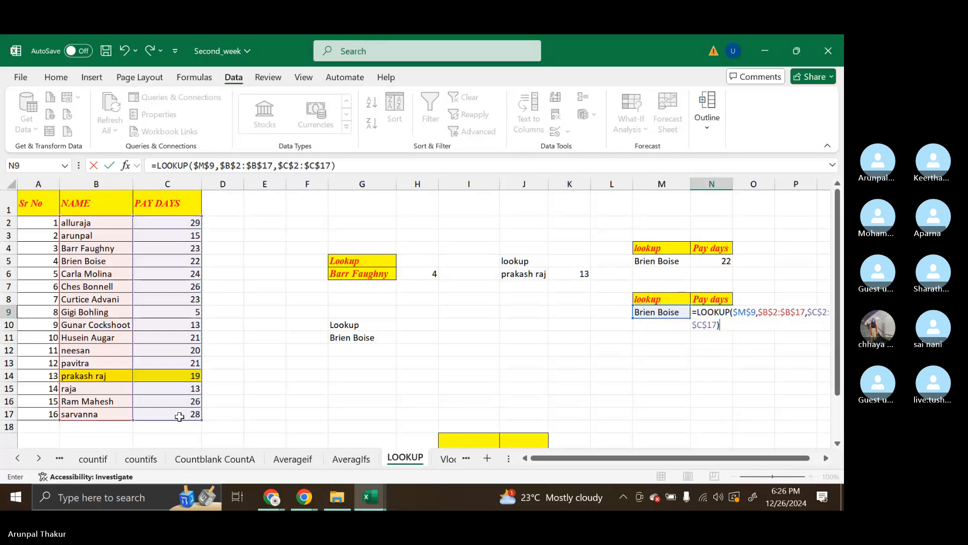
pyautogui.press('Return')
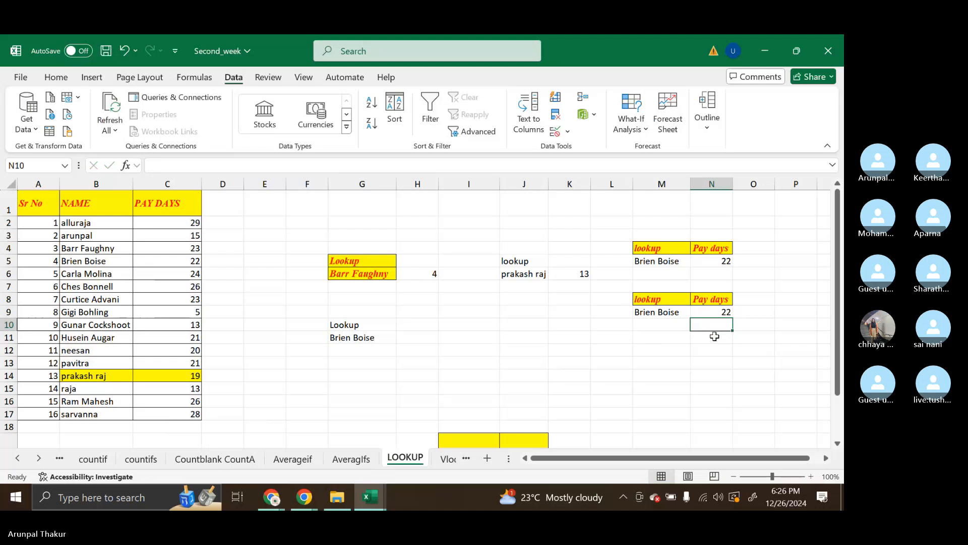
# Select the lookup name in M9, and open the Vlookup sheet
pyautogui.click(678, 313)
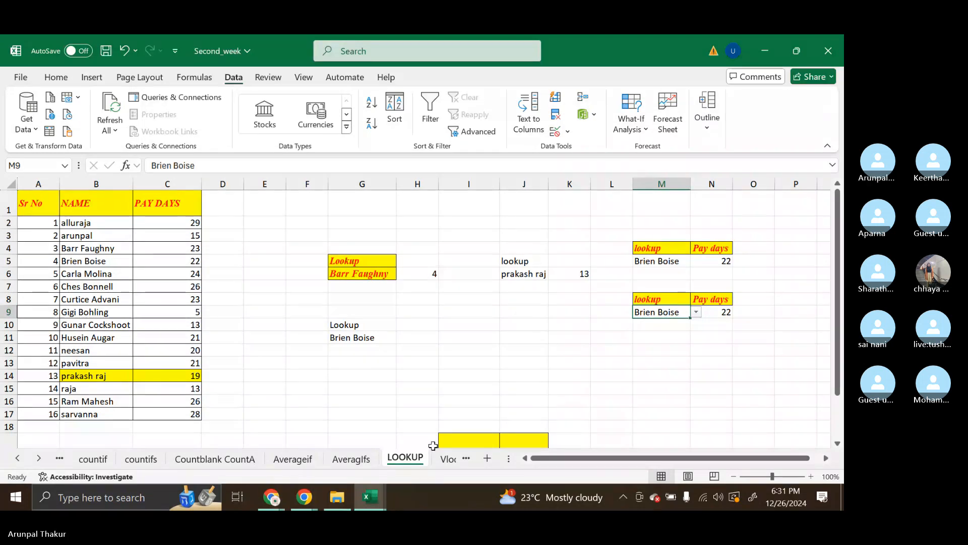
pyautogui.click(448, 459)
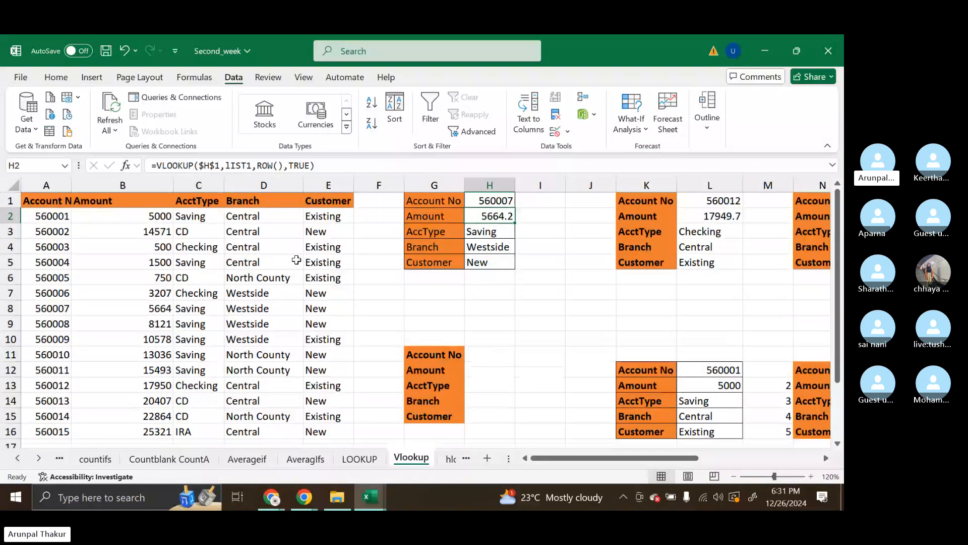
# Copy the account table A1:E16 from the Vlookup sheet and send it in the Skype call's chat
pyautogui.moveTo(38, 206); pyautogui.dragTo(334, 399)
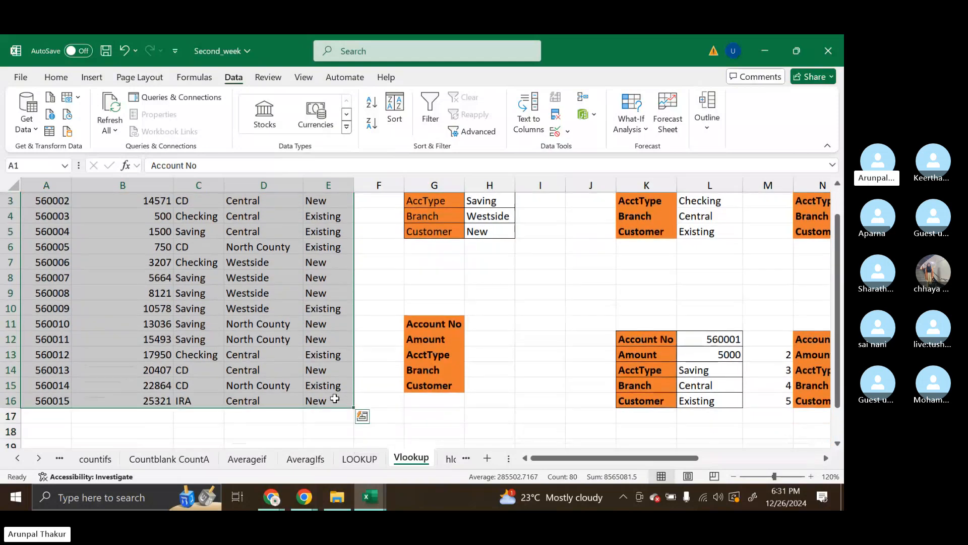
pyautogui.hotkey('ctrl', 'c')
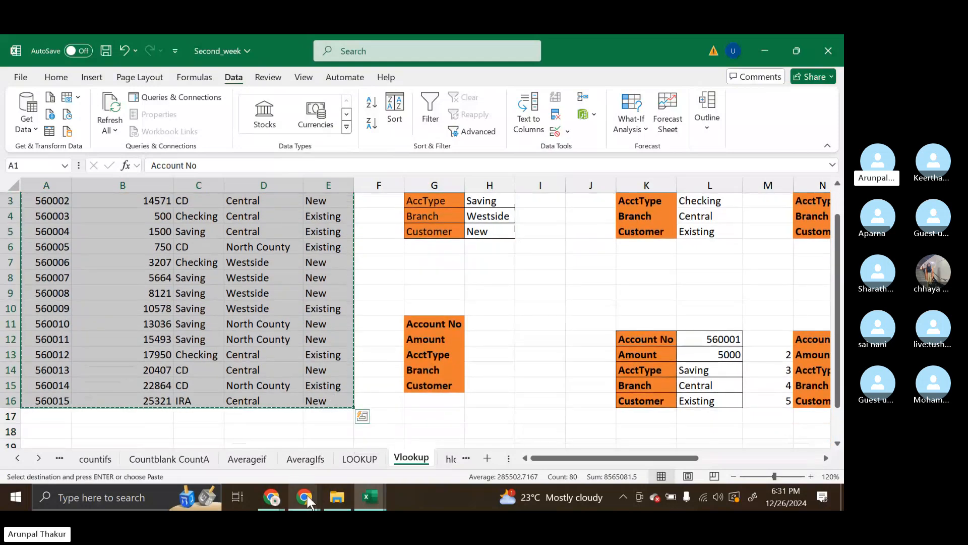
pyautogui.click(280, 454)
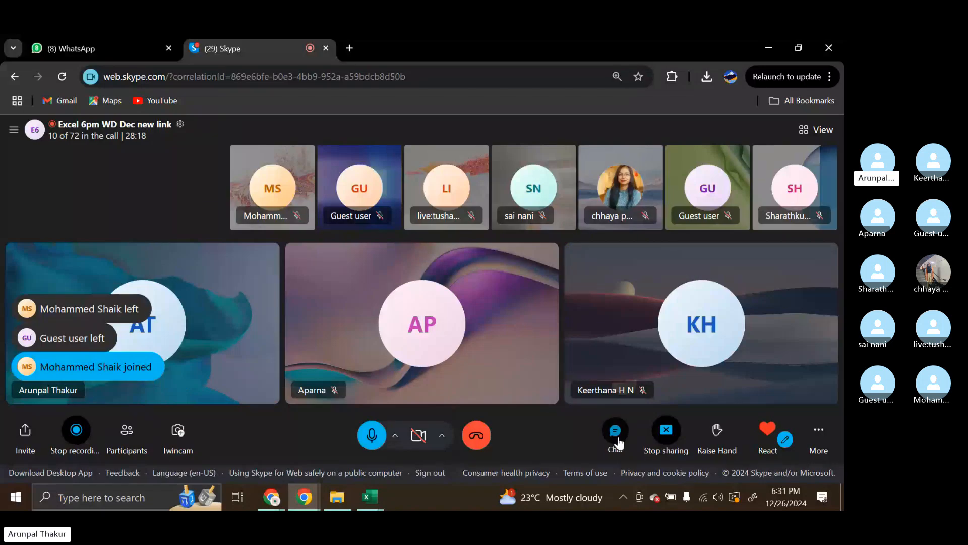
pyautogui.click(618, 441)
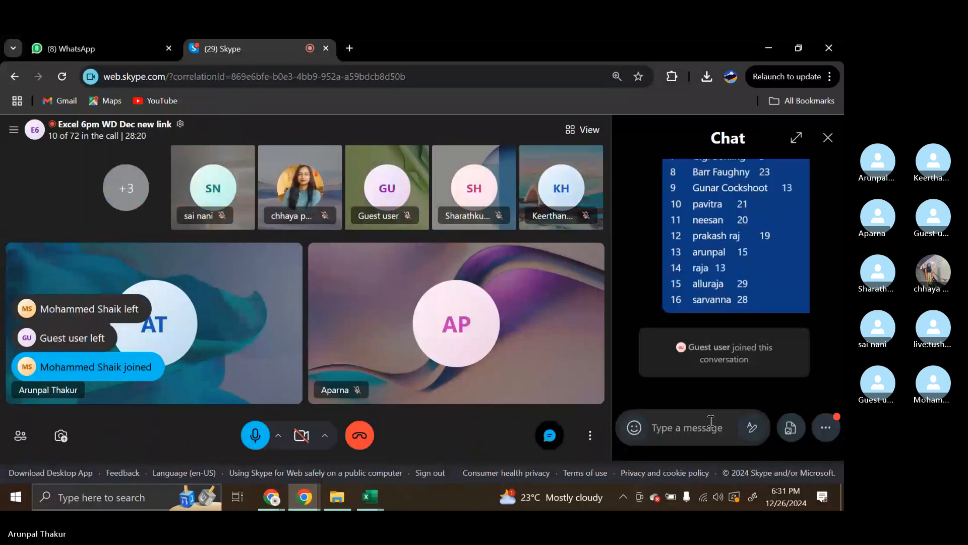
pyautogui.hotkey('ctrl', 'v')
pyautogui.press('Return')
# Widen the Skype chat pane to check the posted account table, and close the chat
pyautogui.scroll(8, 737, 390)
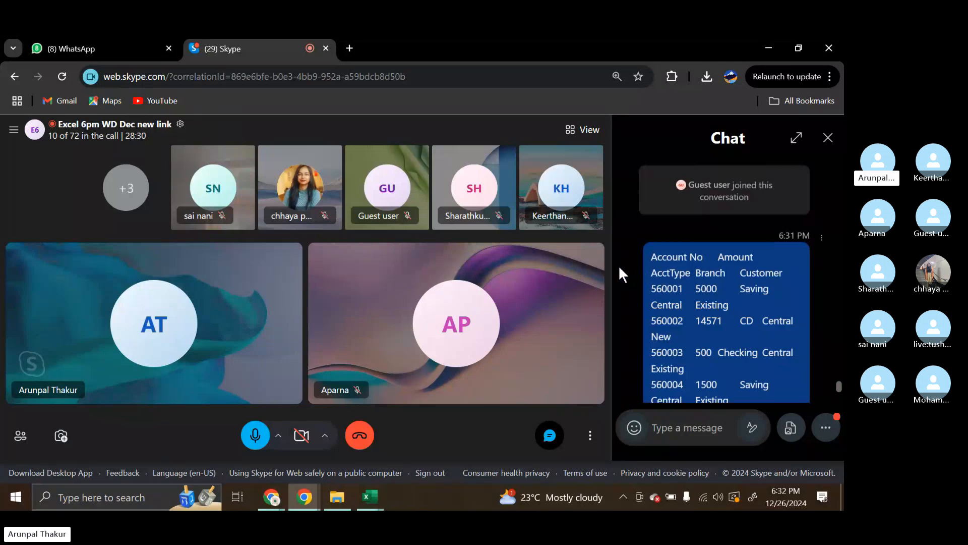
pyautogui.moveTo(614, 263); pyautogui.dragTo(528, 260)
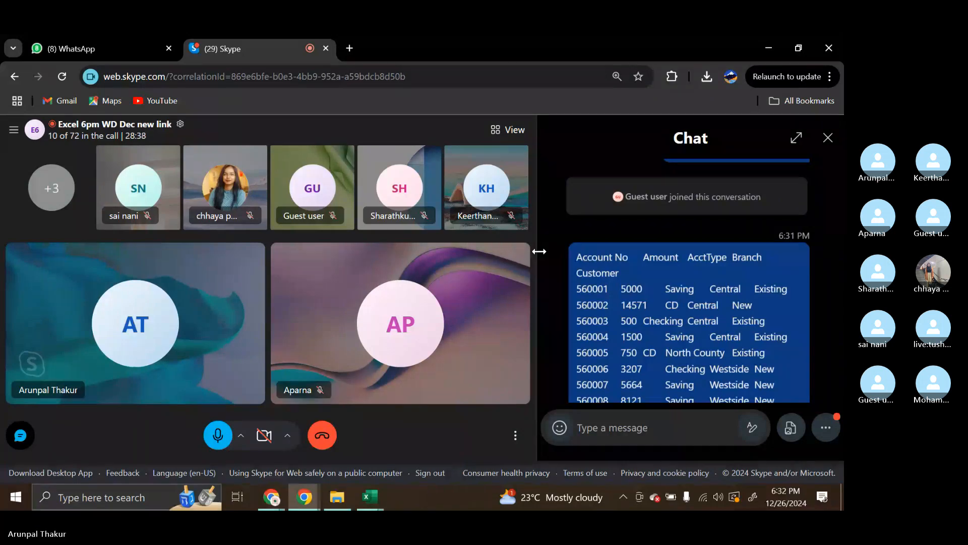
pyautogui.scroll(-1, 692, 247)
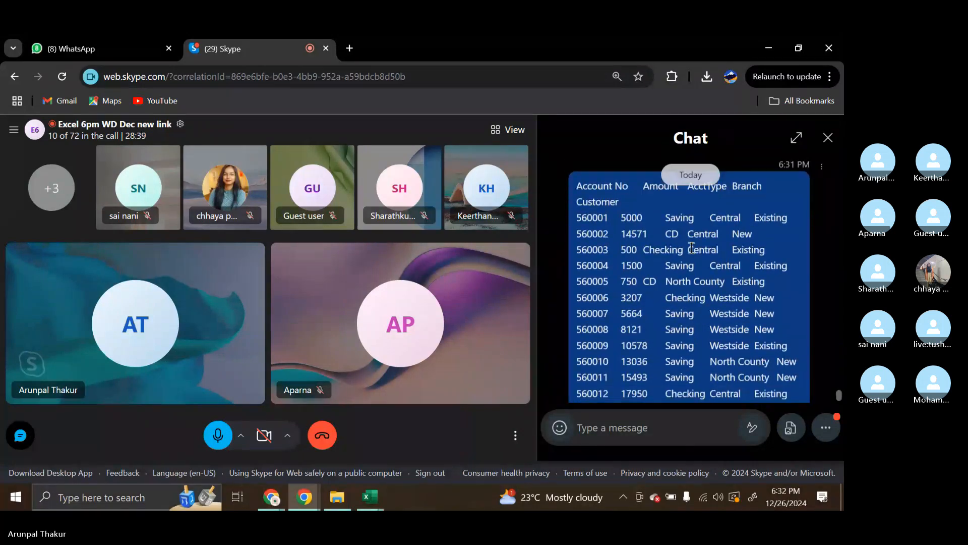
pyautogui.scroll(-1, 692, 248)
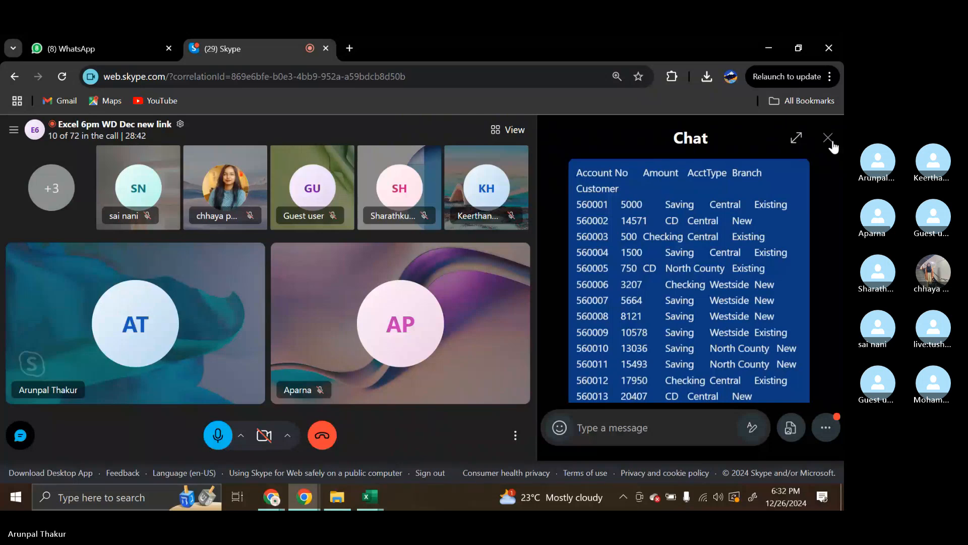
pyautogui.click(828, 138)
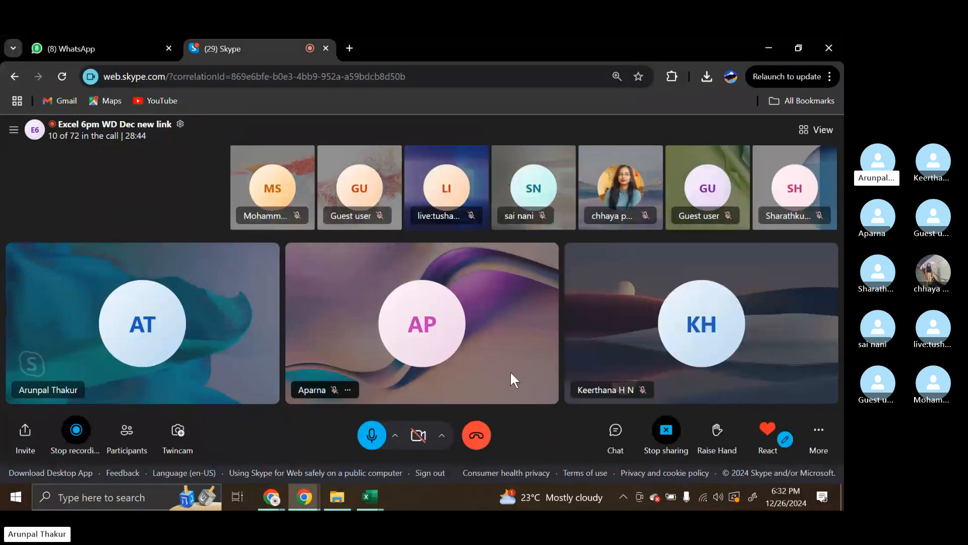
# Close the datafile_excel_class workbook, return to Second_week in Excel and cancel the pending copy on the Vlookup sheet
pyautogui.moveTo(368, 492)
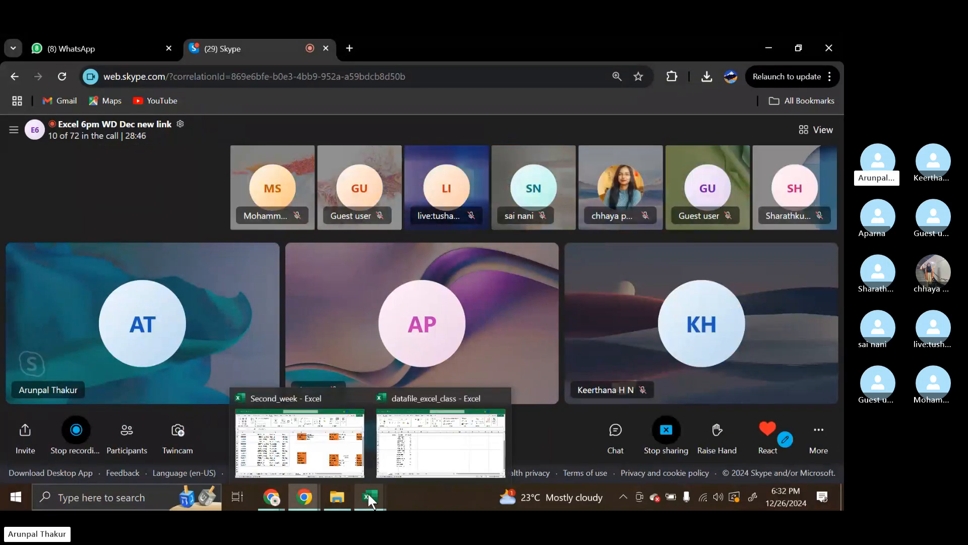
pyautogui.moveTo(502, 398)
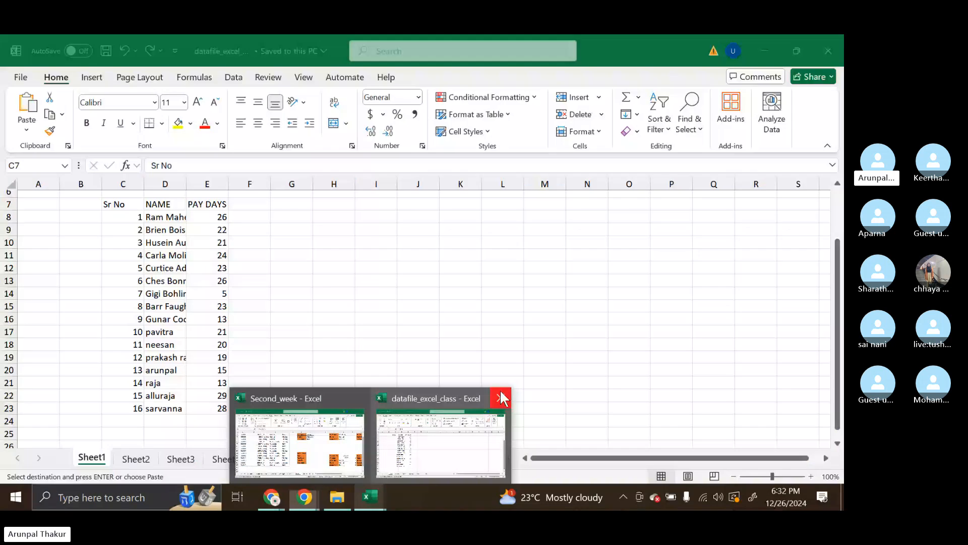
pyautogui.click(502, 399)
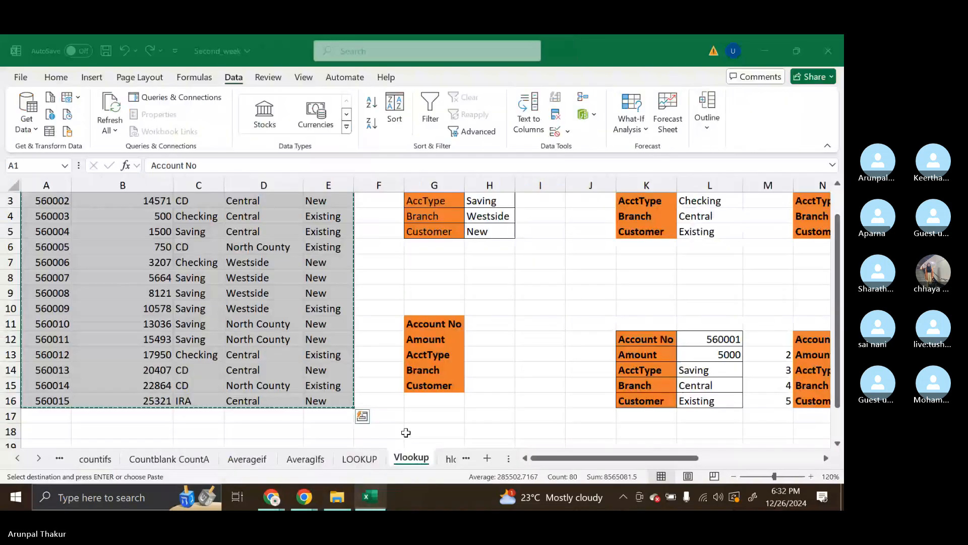
pyautogui.click(507, 297)
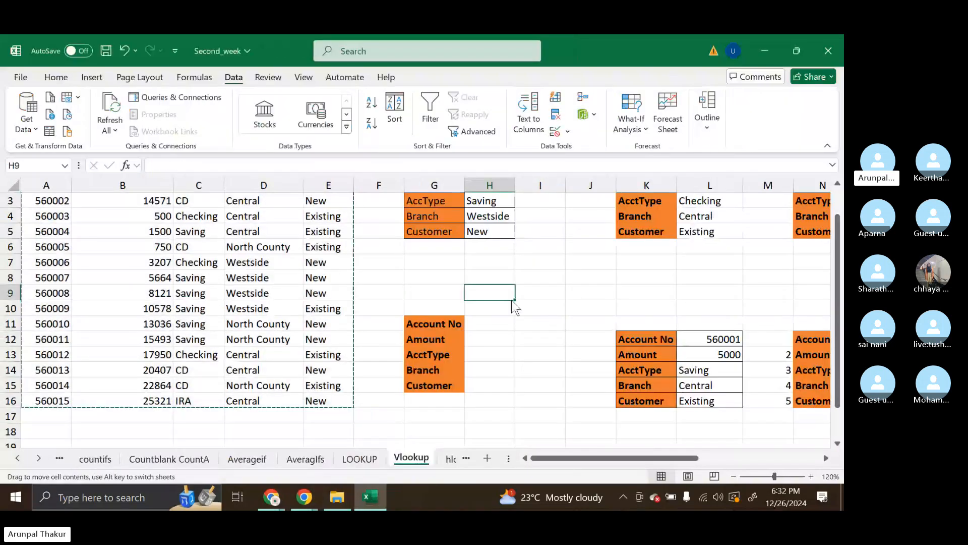
pyautogui.press('Escape')
# Autofit column A of the Vlookup sheet to the width of its Account No header
pyautogui.scroll(1, 495, 292)
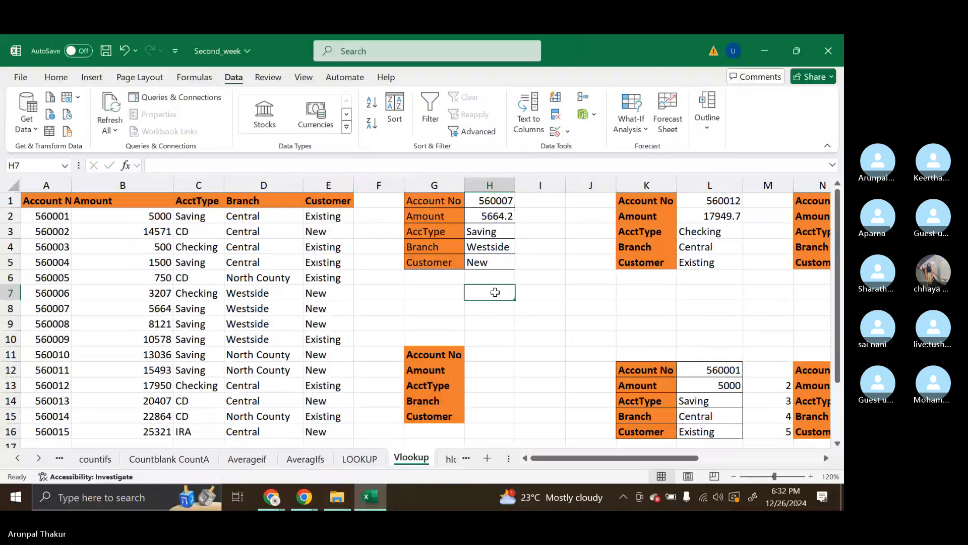
pyautogui.scroll(2, 495, 292)
pyautogui.doubleClick(72, 186)
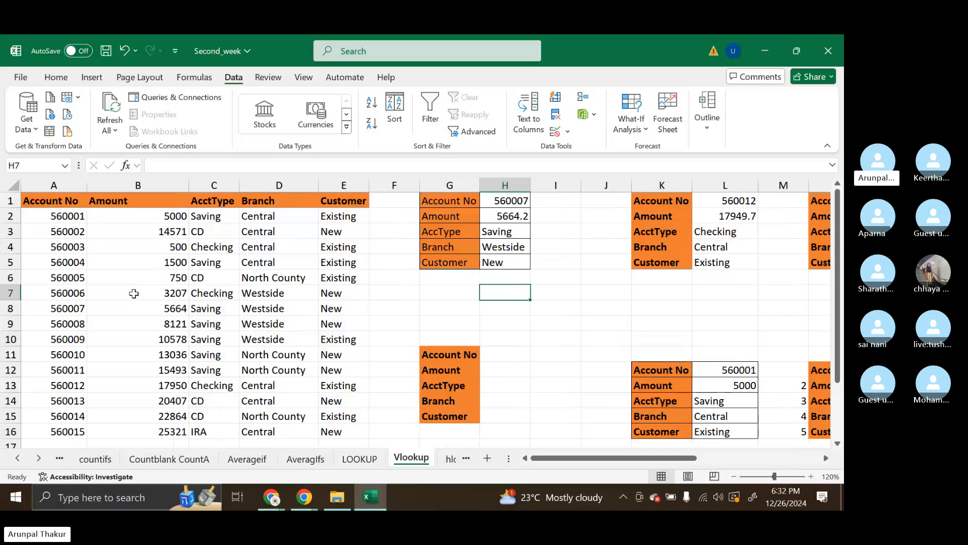
pyautogui.moveTo(51, 201); pyautogui.dragTo(342, 206)
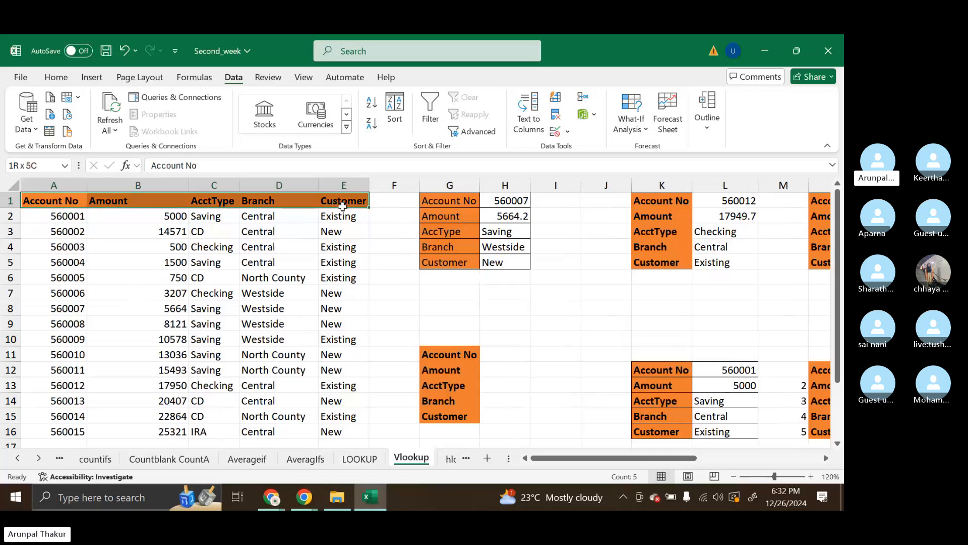
pyautogui.click(323, 231)
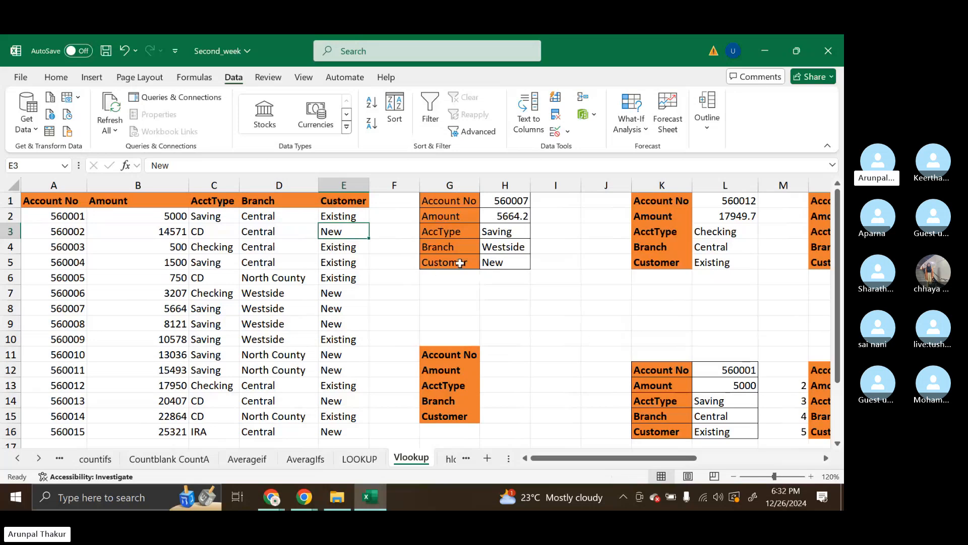
pyautogui.moveTo(447, 206); pyautogui.dragTo(482, 328)
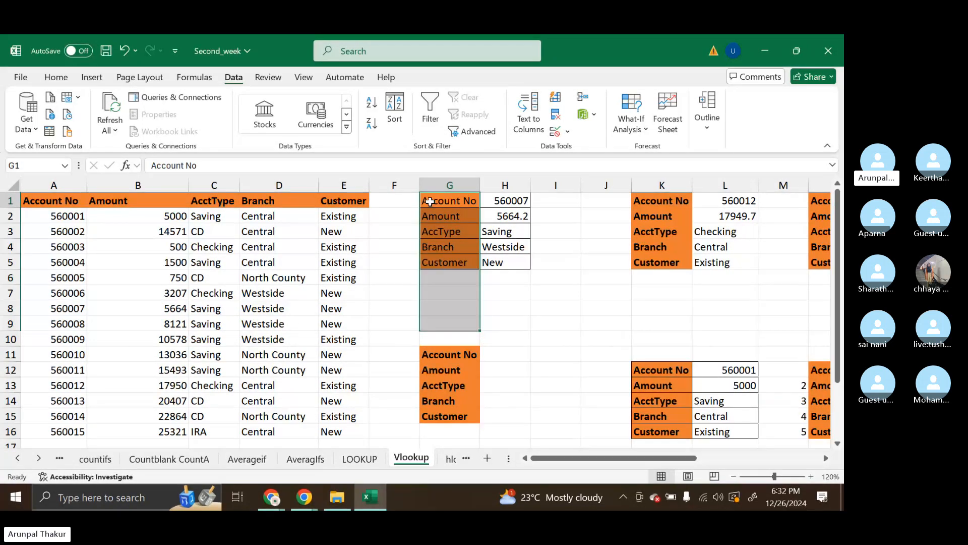
pyautogui.moveTo(426, 201); pyautogui.dragTo(526, 259)
pyautogui.click(526, 258)
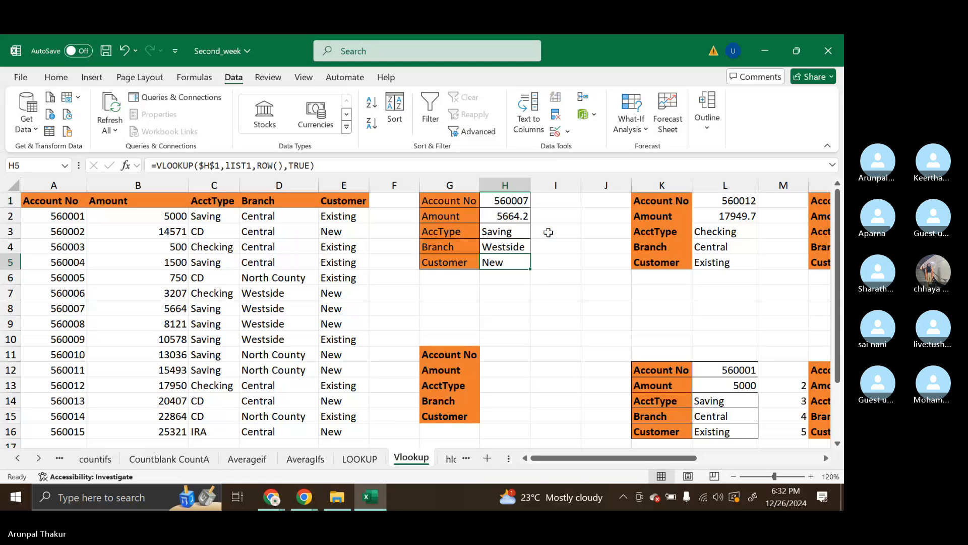
# Clear all contents, formatting and validation from the lookup result cells H1:H5
pyautogui.moveTo(505, 203); pyautogui.dragTo(508, 263)
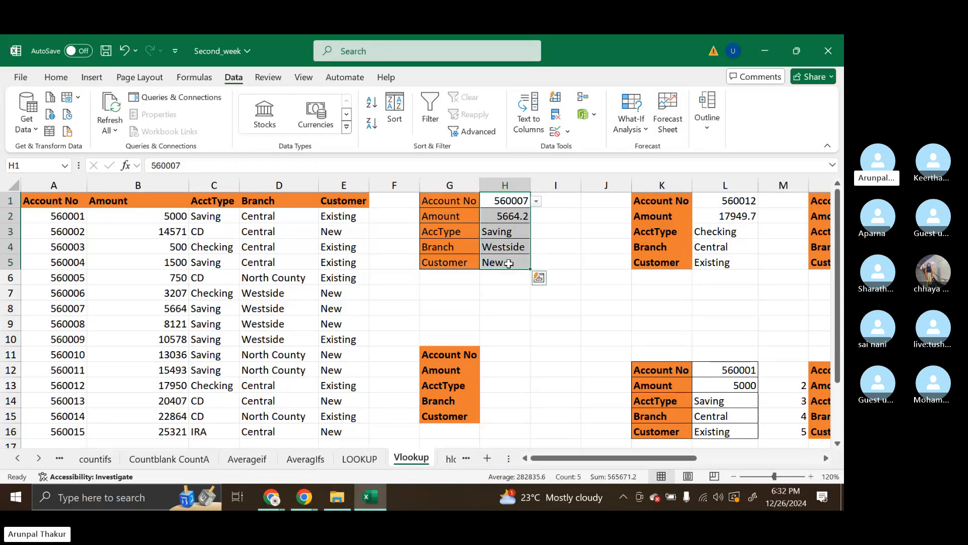
pyautogui.press('Delete')
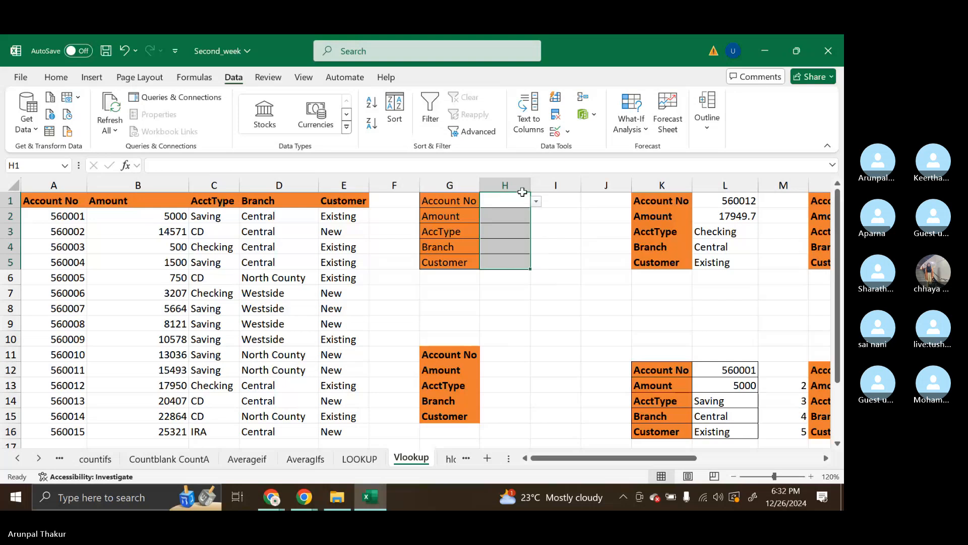
pyautogui.click(56, 77)
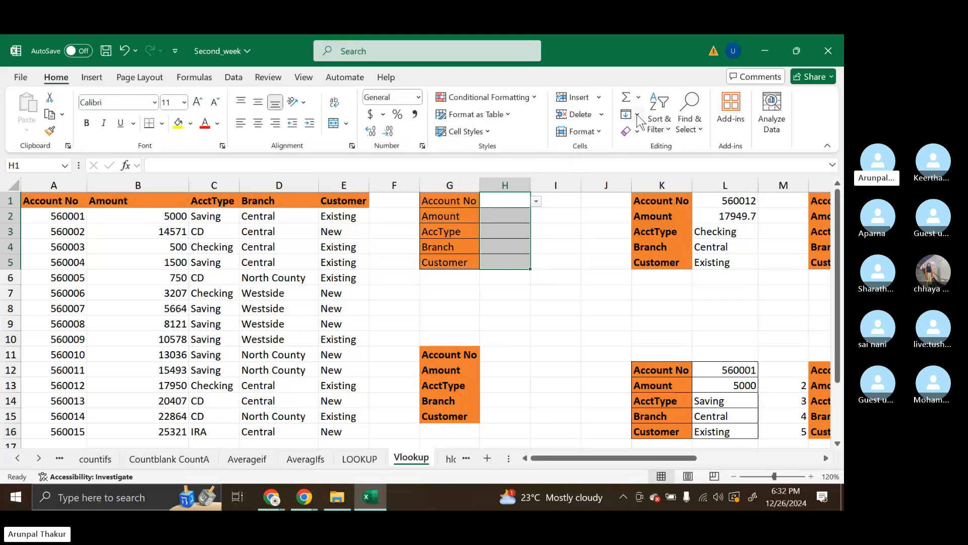
pyautogui.click(629, 134)
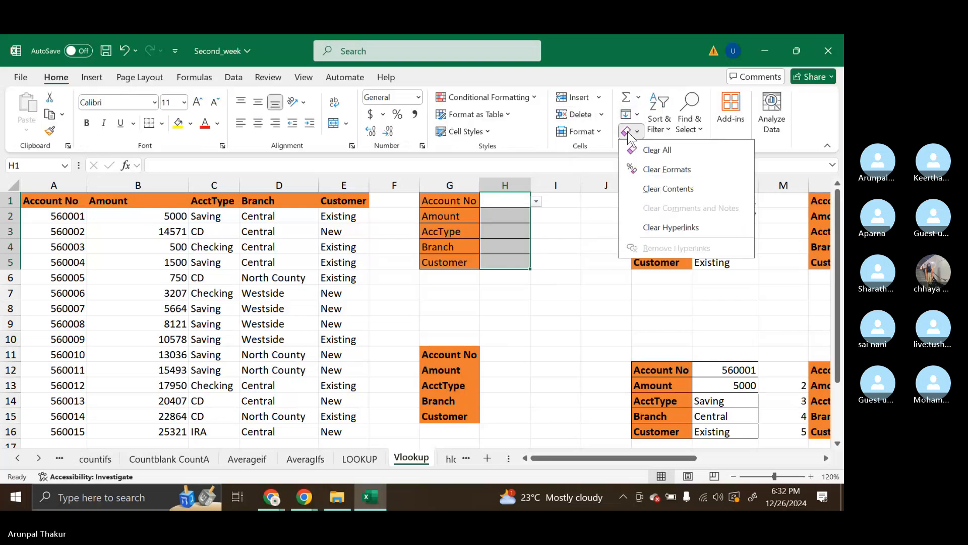
pyautogui.click(651, 149)
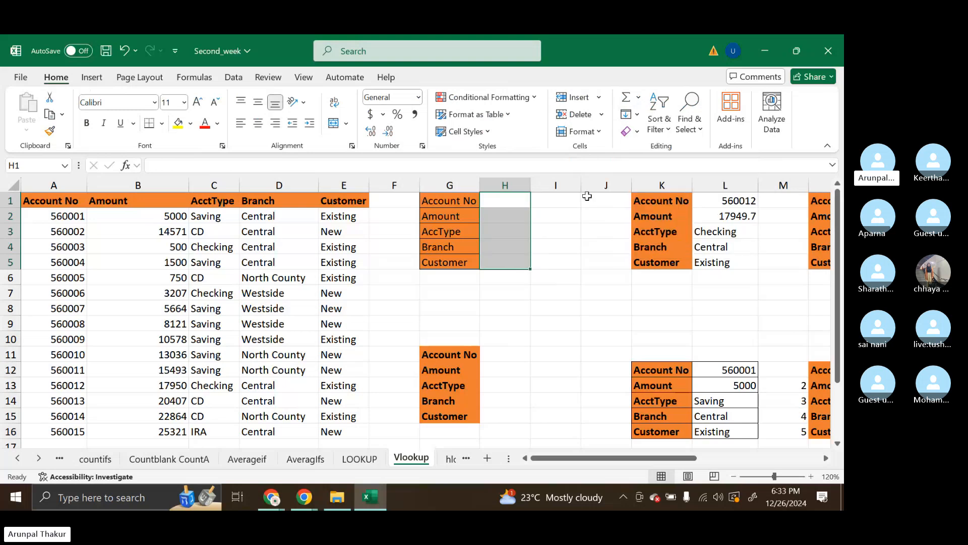
pyautogui.click(535, 228)
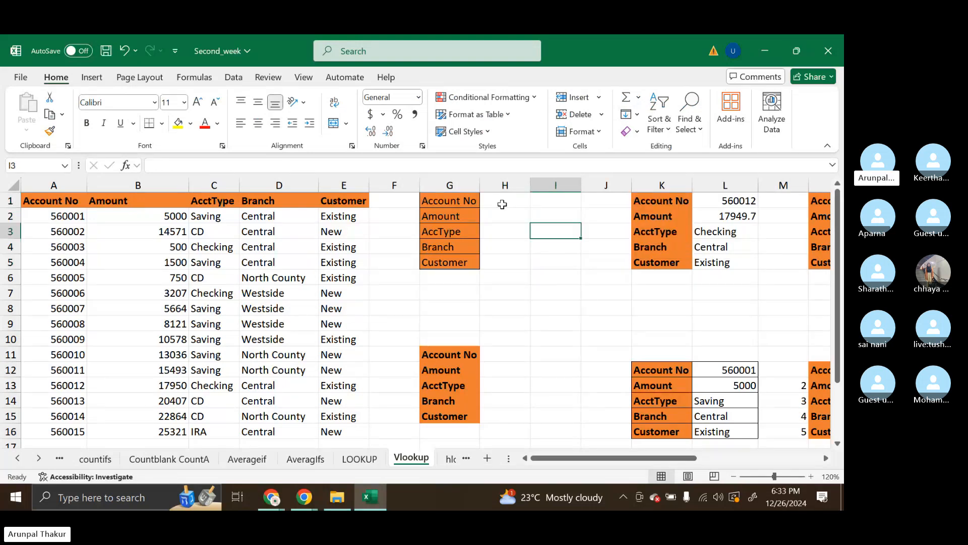
# Give the empty result cells H1:H5 a light blue fill and all borders
pyautogui.moveTo(501, 204); pyautogui.dragTo(501, 262)
pyautogui.click(190, 123)
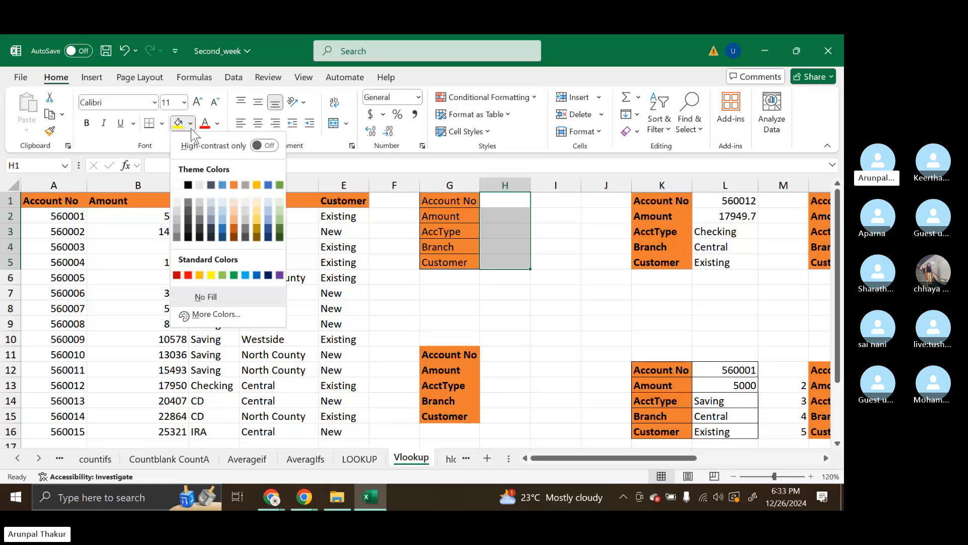
pyautogui.click(223, 217)
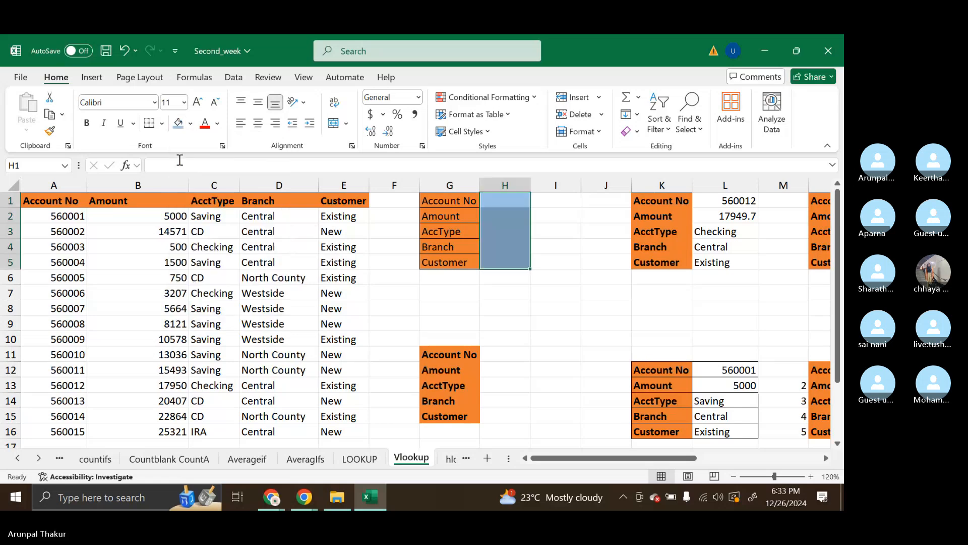
pyautogui.click(162, 124)
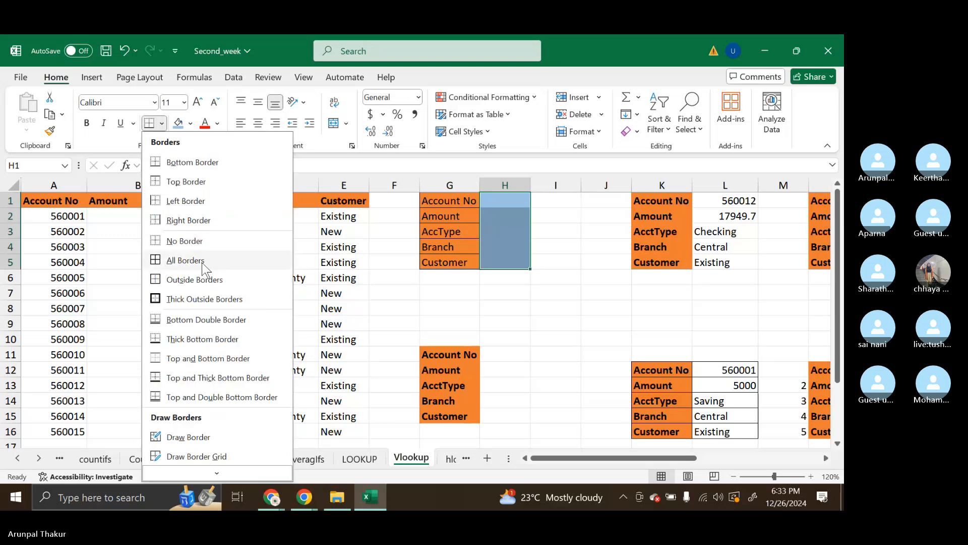
pyautogui.click(204, 263)
pyautogui.click(566, 277)
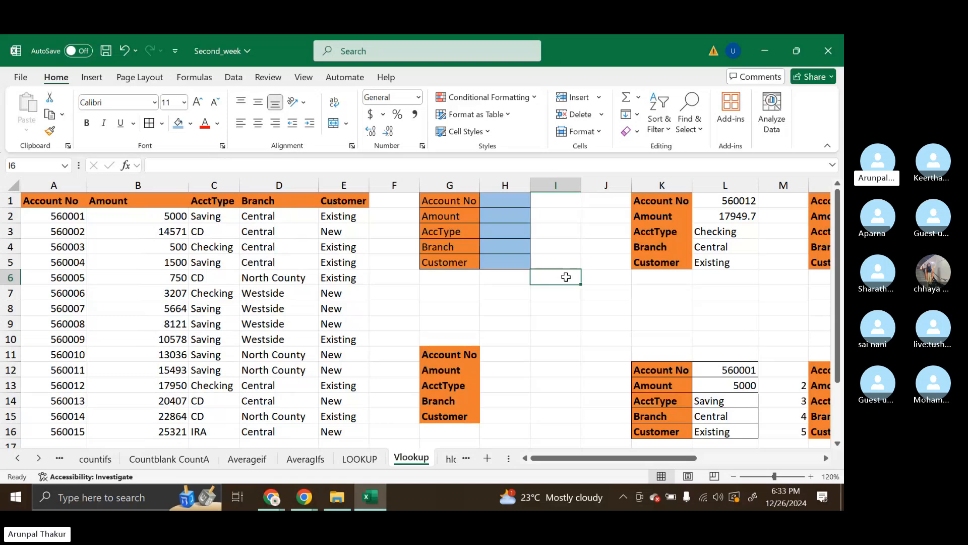
# Compare the horizontal headers of the account table in A1:E1 with the vertical labels of the lookup block in G1:H5
pyautogui.moveTo(403, 200); pyautogui.dragTo(560, 271)
pyautogui.click(560, 273)
pyautogui.moveTo(38, 205); pyautogui.dragTo(382, 294)
pyautogui.click(272, 277)
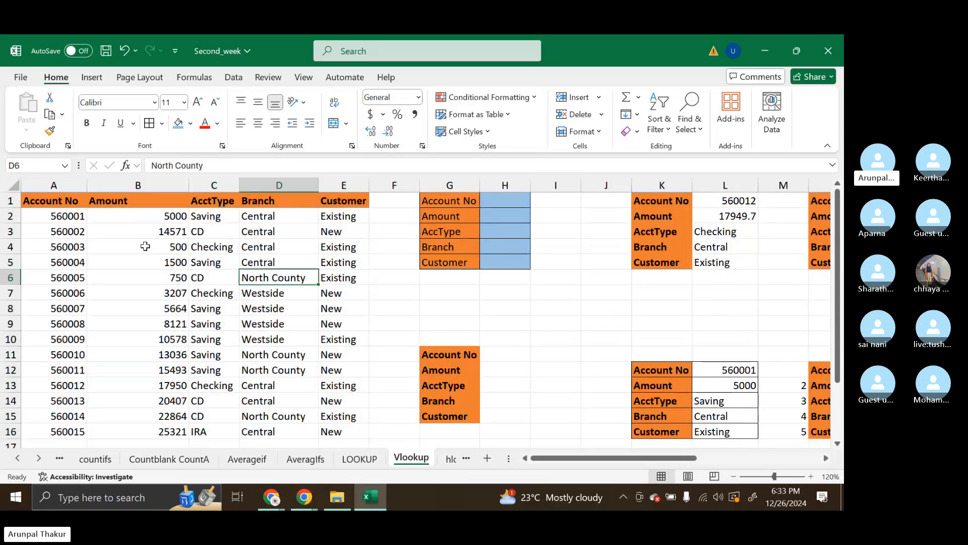
pyautogui.moveTo(41, 201); pyautogui.dragTo(348, 201)
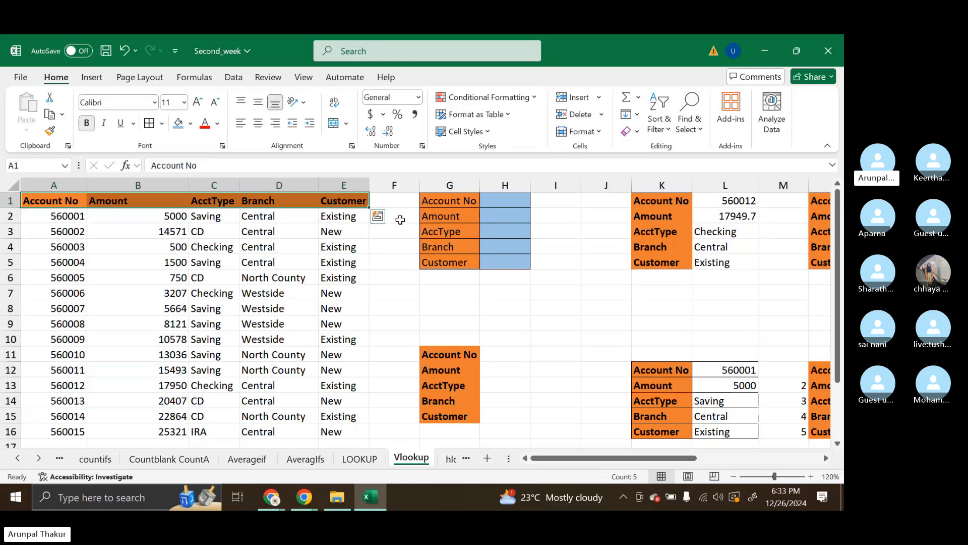
pyautogui.click(466, 201)
pyautogui.moveTo(500, 230); pyautogui.dragTo(535, 268)
pyautogui.click(540, 260)
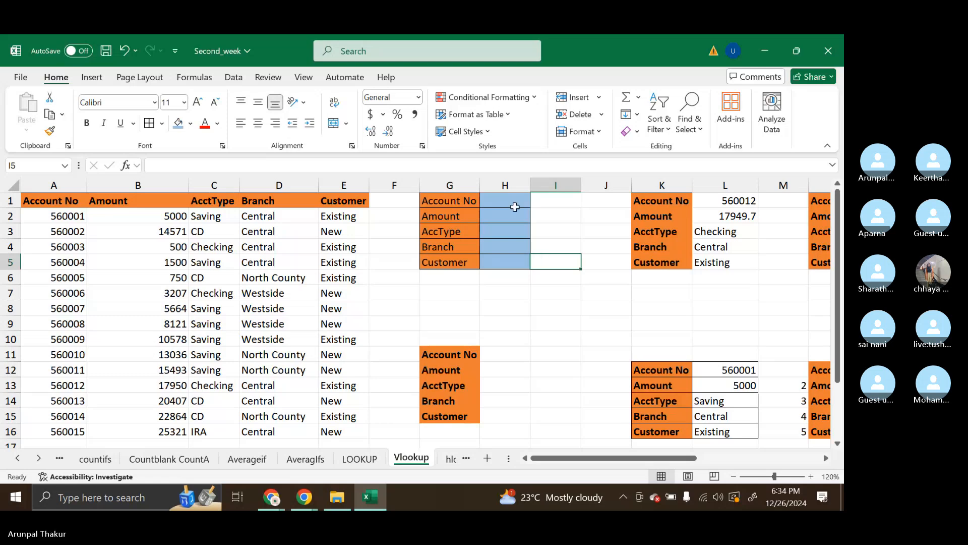
# Add list data validation to the account number cell H1, using $A$2:$A$16 as the source
pyautogui.click(499, 201)
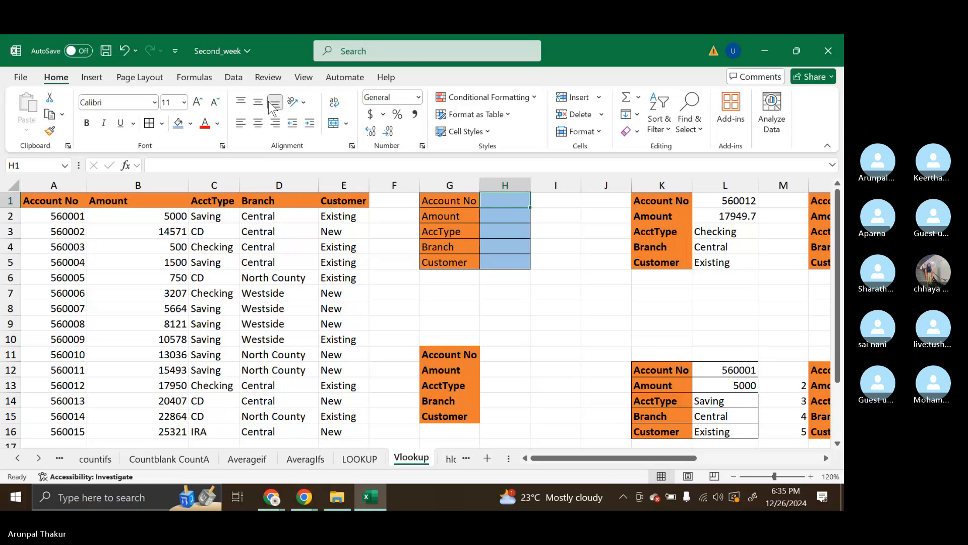
pyautogui.click(233, 77)
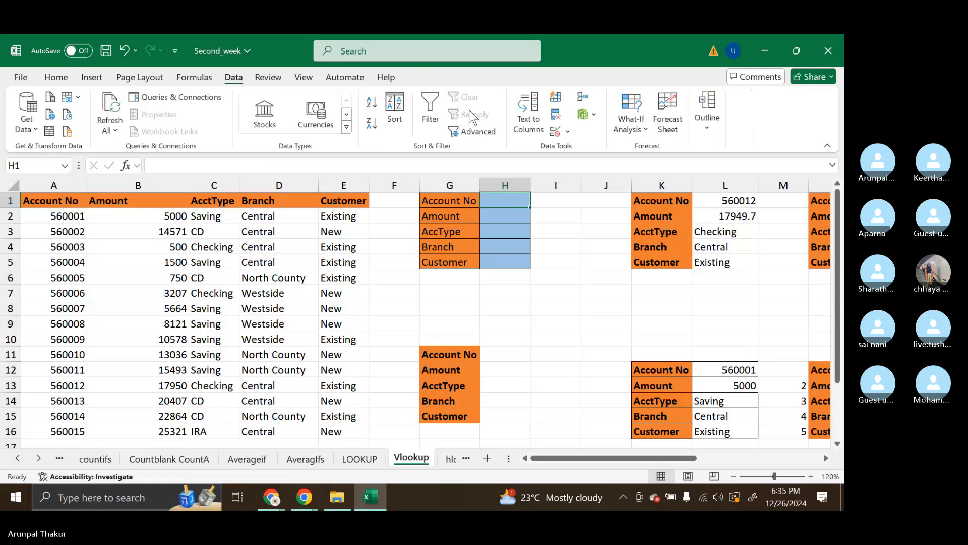
pyautogui.click(567, 131)
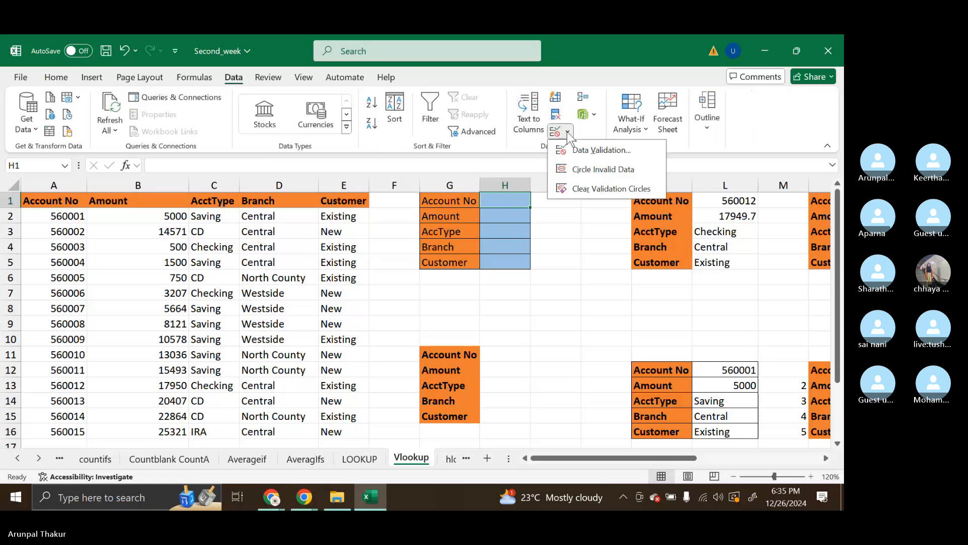
pyautogui.click(589, 150)
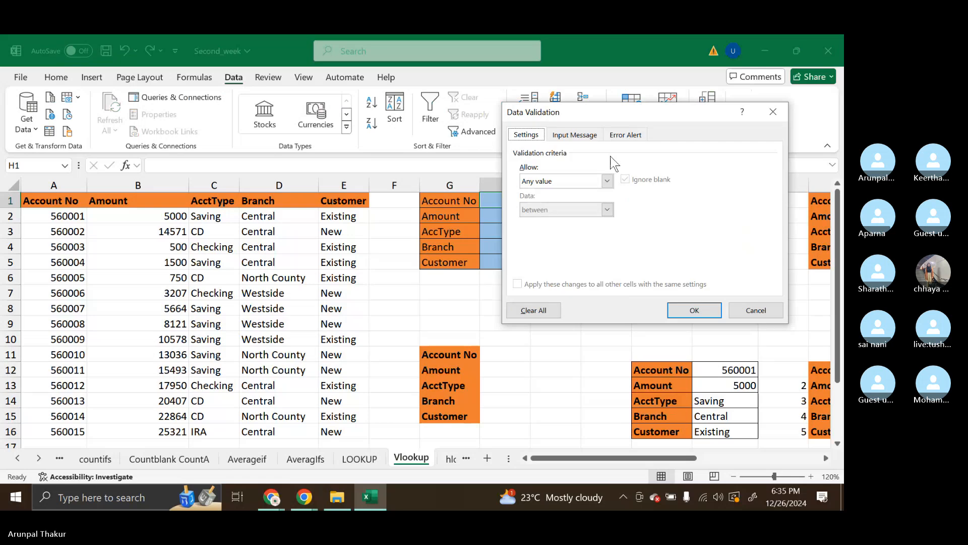
pyautogui.click(607, 180)
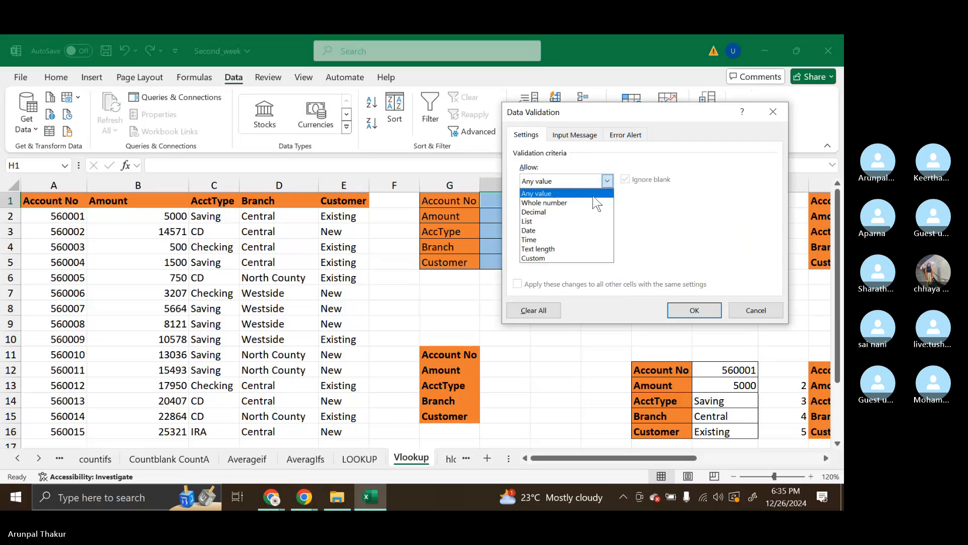
pyautogui.click(568, 223)
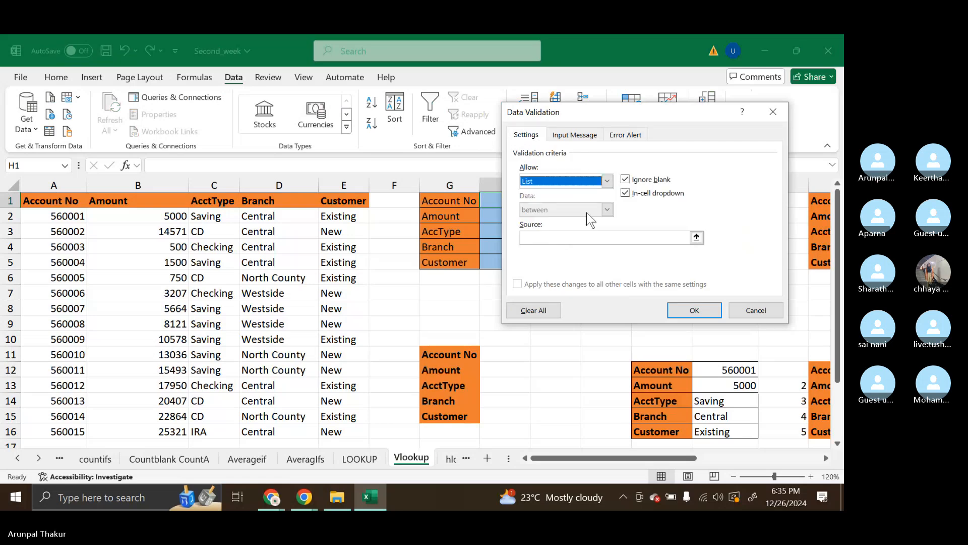
pyautogui.click(557, 239)
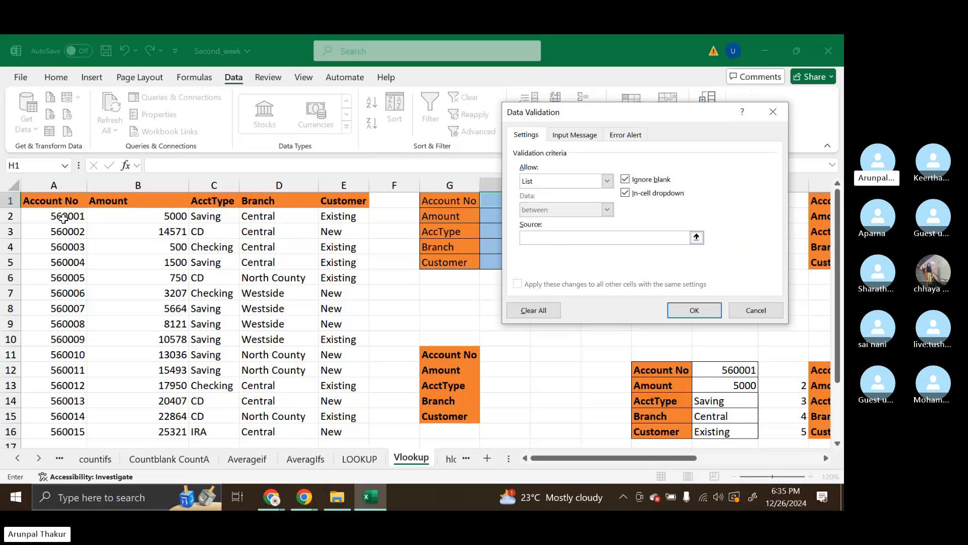
pyautogui.moveTo(62, 218); pyautogui.dragTo(72, 430)
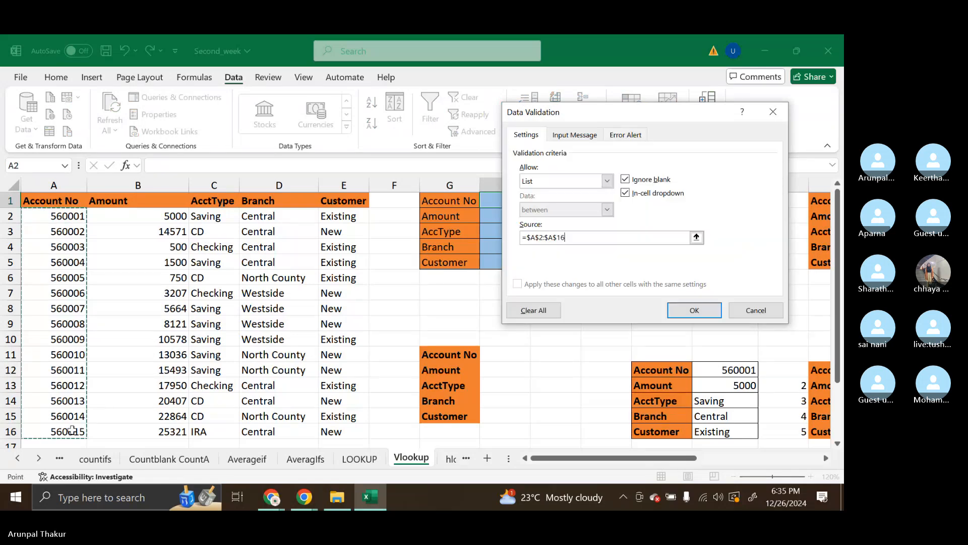
pyautogui.click(72, 429)
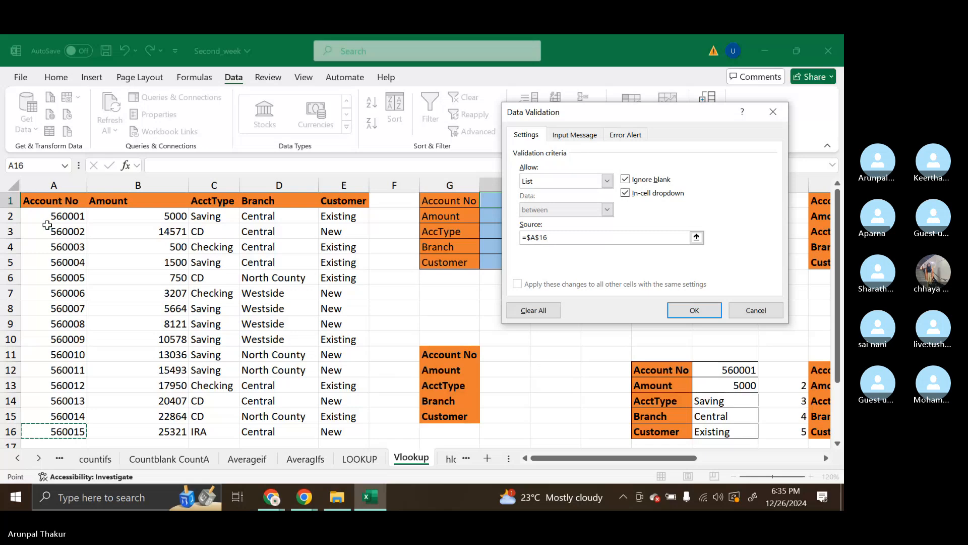
pyautogui.moveTo(55, 214); pyautogui.dragTo(72, 402)
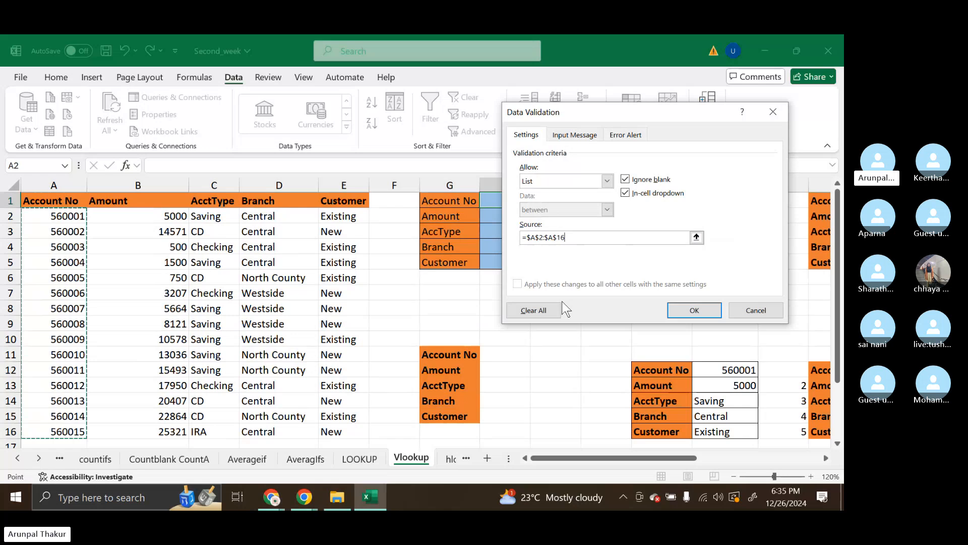
pyautogui.click(695, 309)
# Choose the third account number from the validation list in H1
pyautogui.click(537, 202)
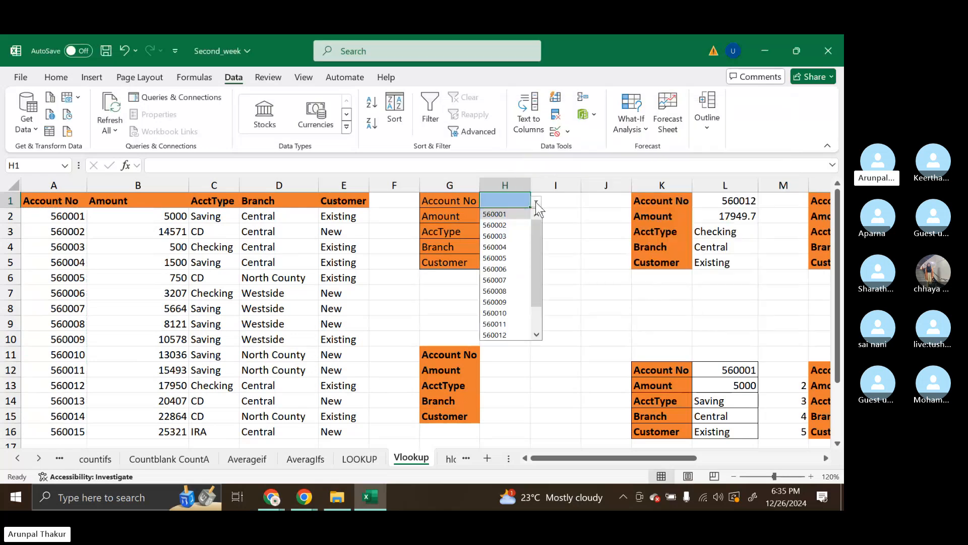
pyautogui.click(513, 236)
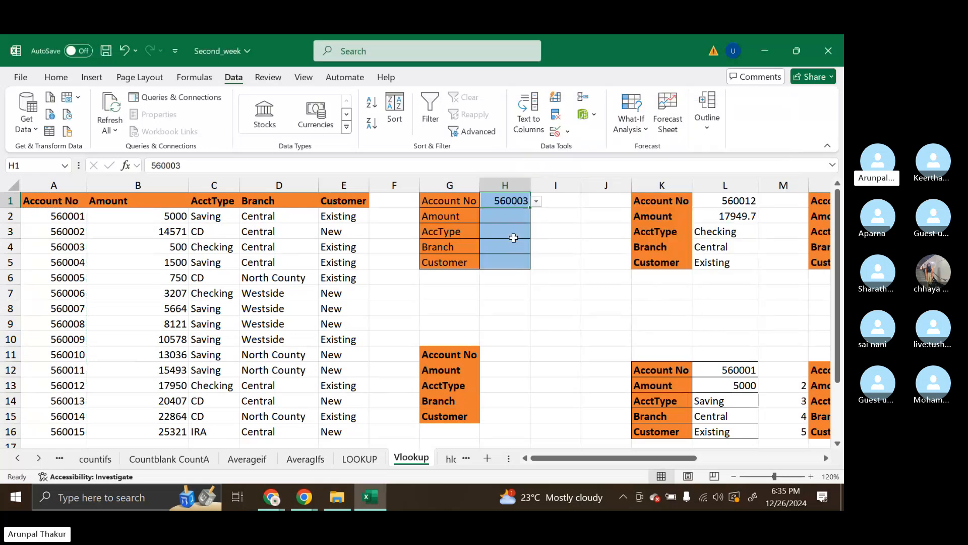
pyautogui.press('Return')
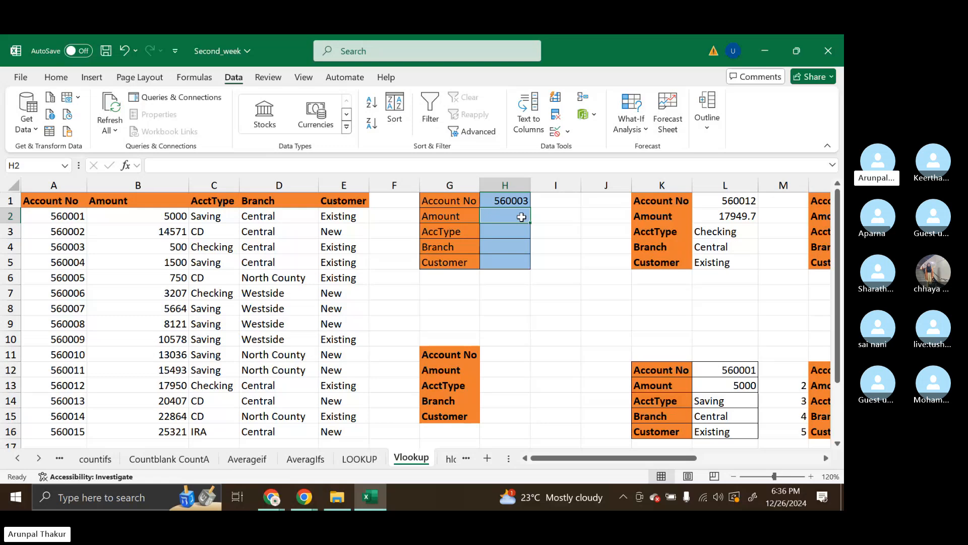
pyautogui.write('=vlo')
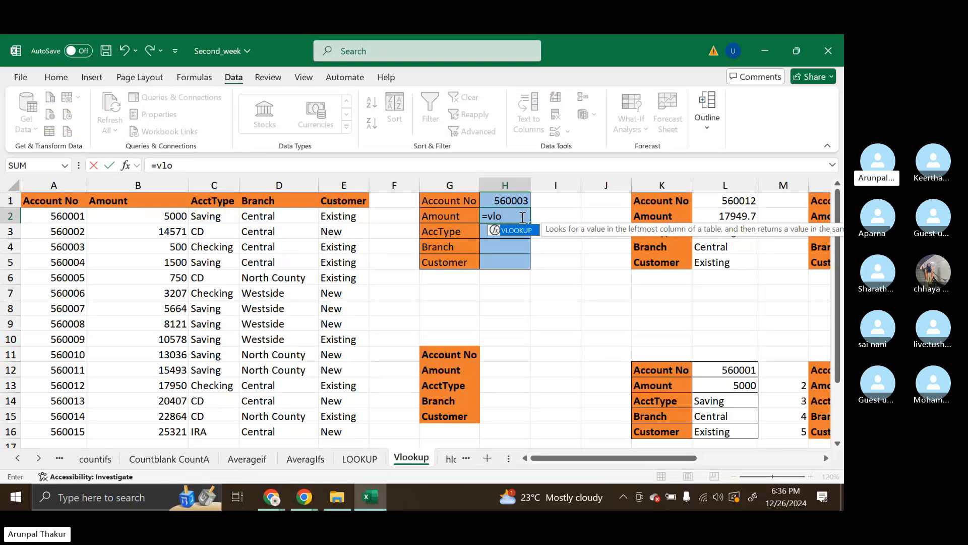
pyautogui.press('Tab')
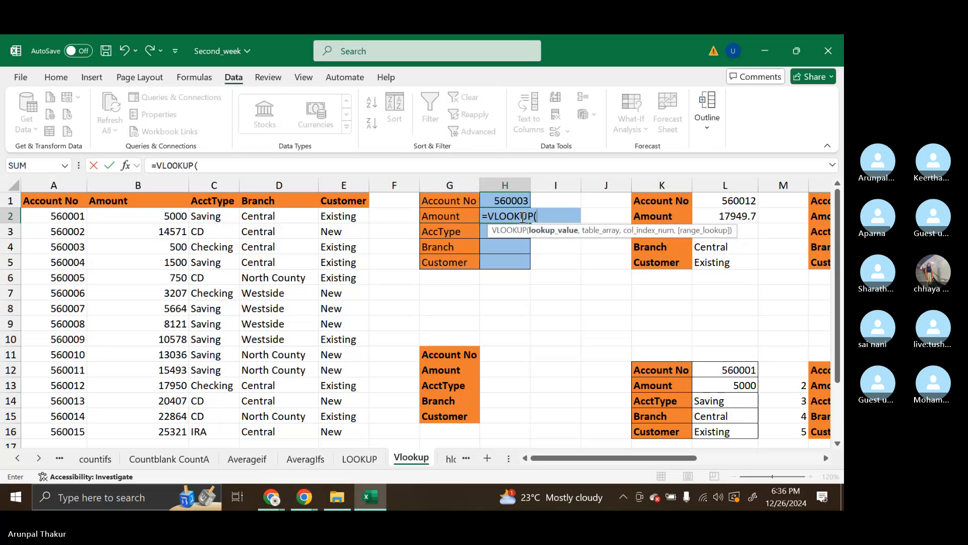
pyautogui.press('BackSpace')
pyautogui.press('BackSpace')
pyautogui.press('BackSpace')
pyautogui.press('BackSpace')
pyautogui.press('BackSpace')
pyautogui.press('BackSpace')
pyautogui.press('BackSpace')
pyautogui.press('BackSpace')
pyautogui.press('BackSpace')
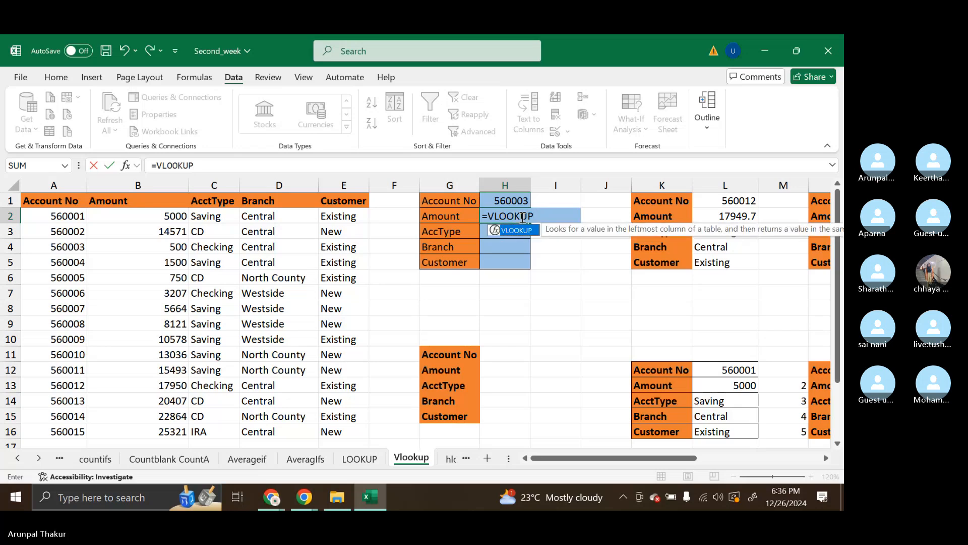
pyautogui.click(557, 241)
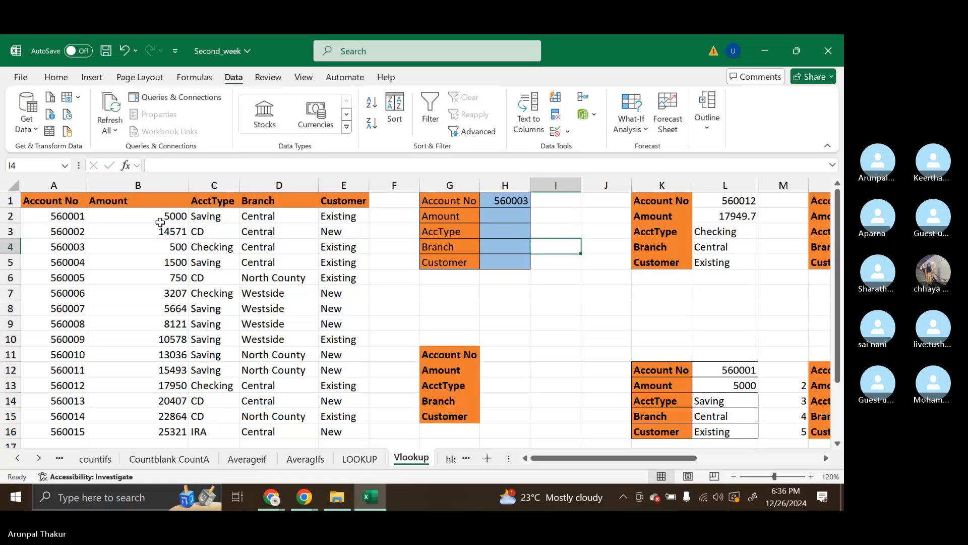
# Examine the account table as the range A1:E16 and as whole columns A:E, including the name assigned to those columns
pyautogui.moveTo(84, 205); pyautogui.dragTo(346, 435)
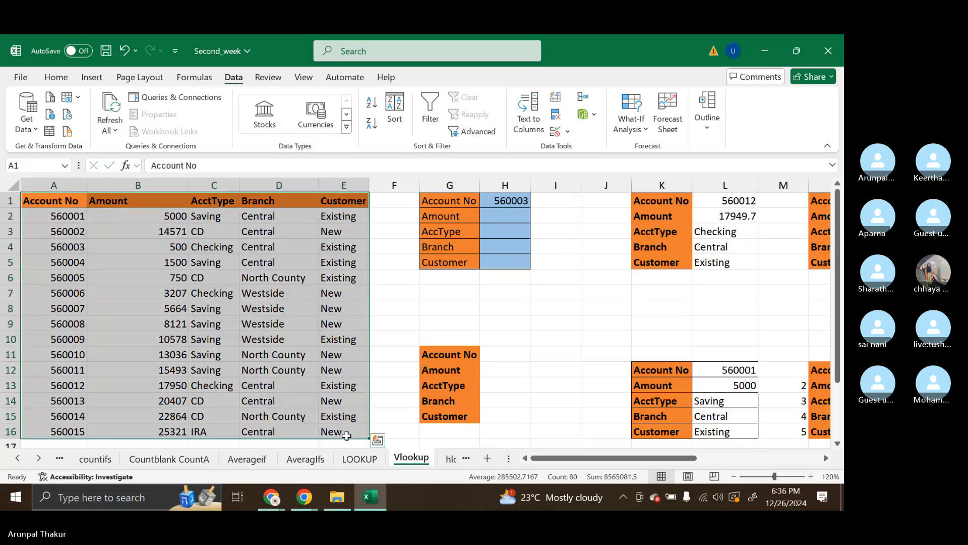
pyautogui.scroll(-1, 109, 428)
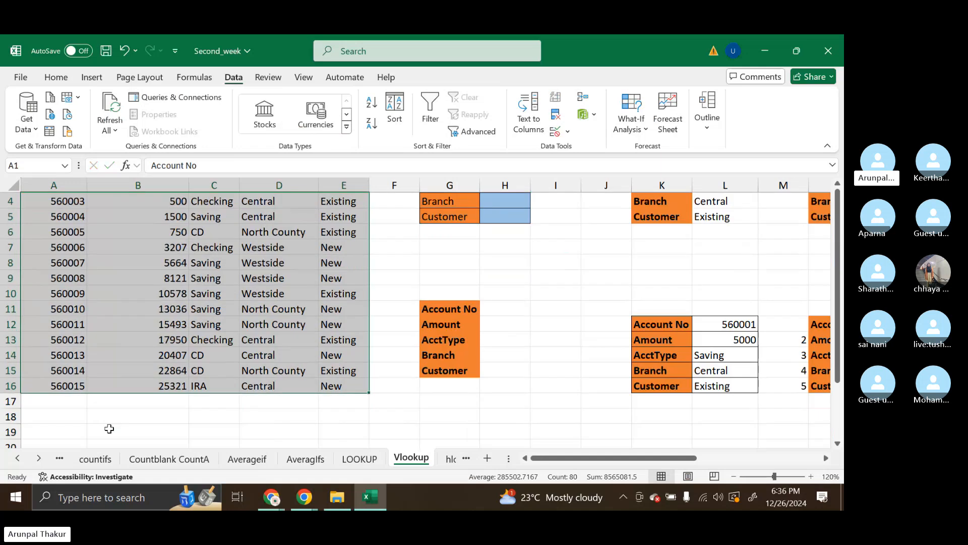
pyautogui.scroll(-1, 109, 428)
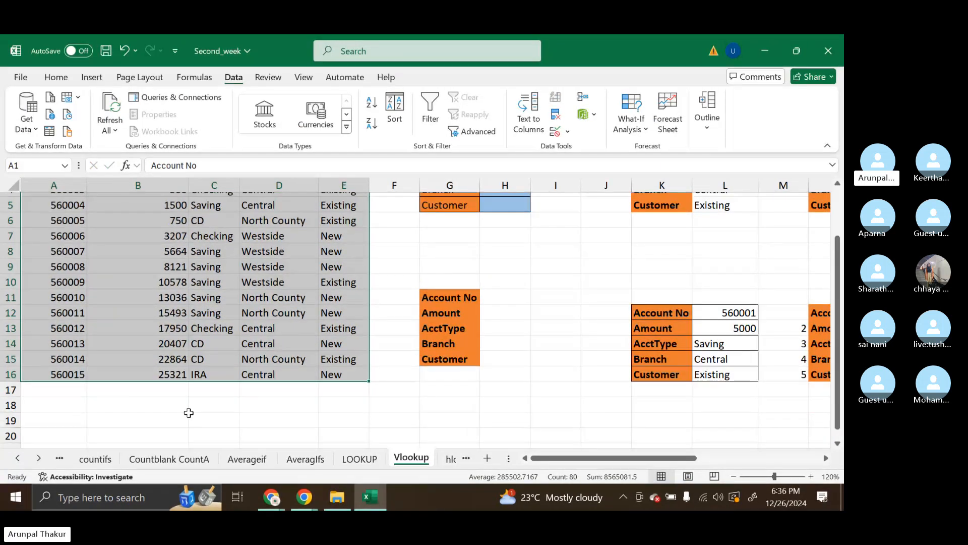
pyautogui.scroll(2, 188, 413)
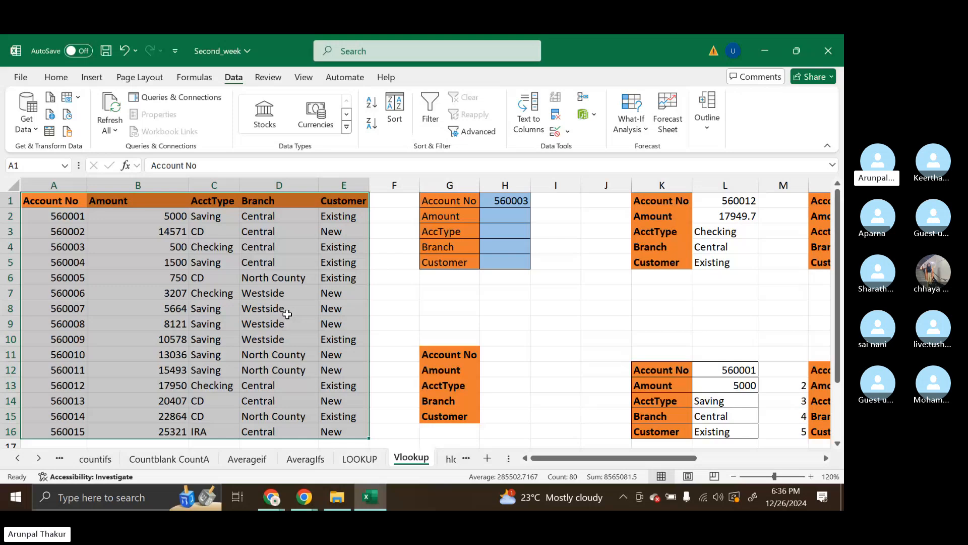
pyautogui.moveTo(54, 185); pyautogui.dragTo(348, 183)
pyautogui.scroll(-10, 272, 348)
pyautogui.scroll(10, 273, 349)
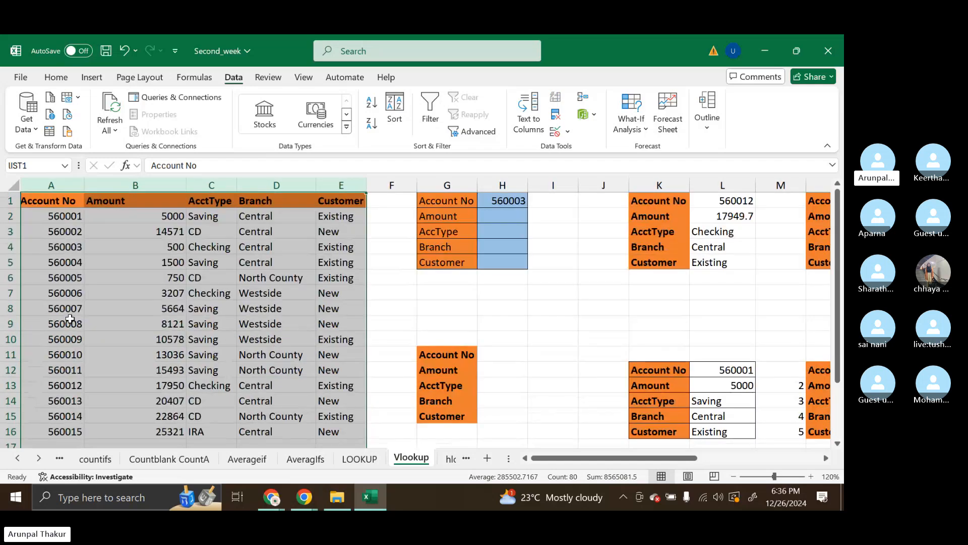
pyautogui.hscroll(1, 125, 301)
pyautogui.scroll(-1, 126, 301)
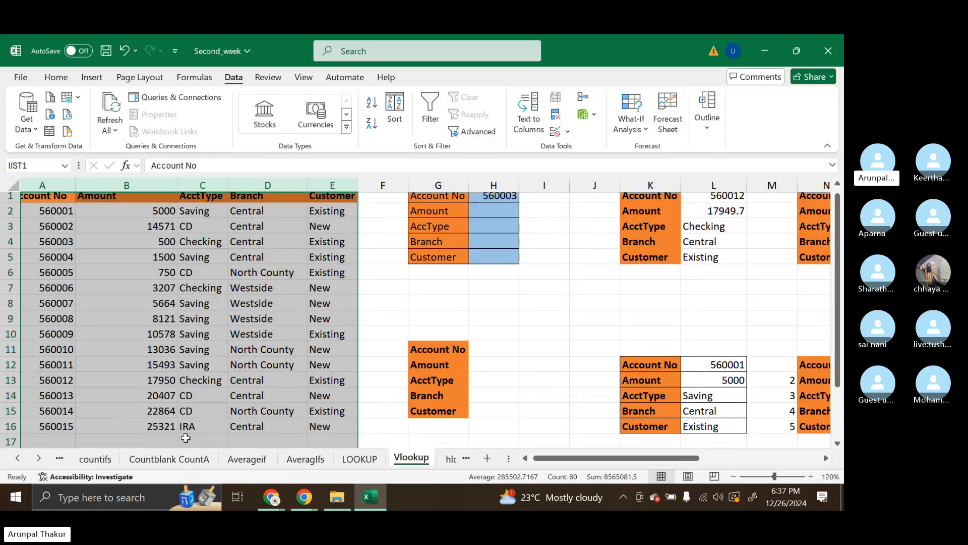
pyautogui.scroll(-1, 198, 347)
pyautogui.scroll(1, 198, 347)
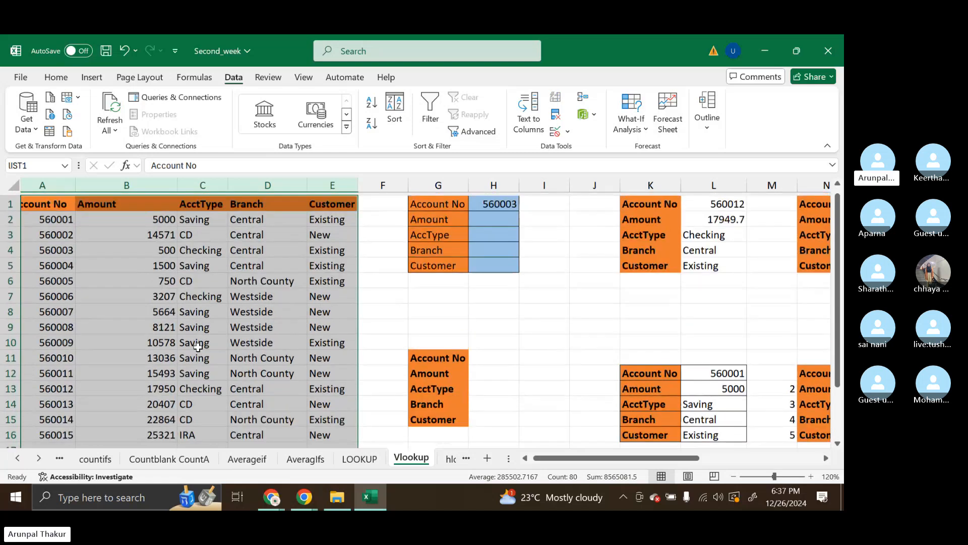
pyautogui.scroll(-1, 198, 347)
pyautogui.click(43, 167)
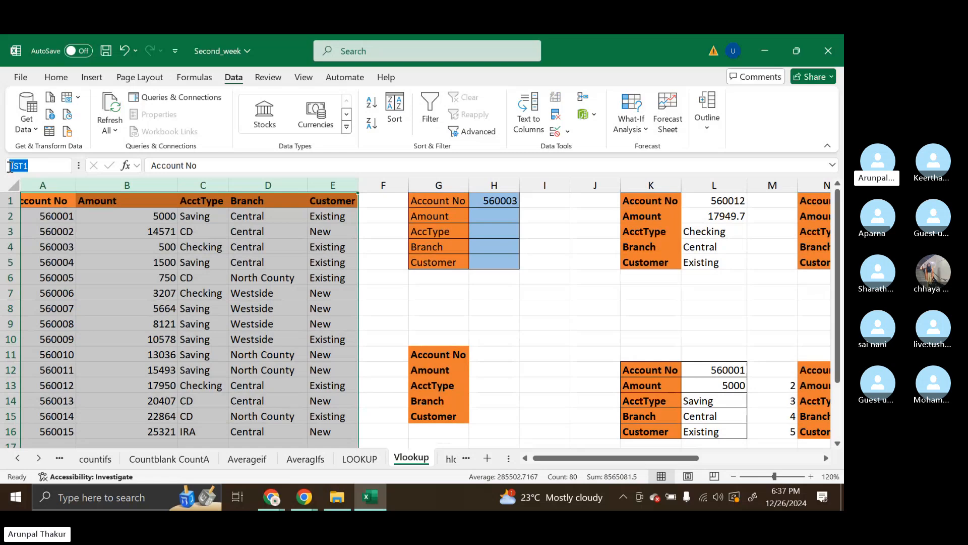
pyautogui.click(36, 166)
# Glance at the Averageif sheet, return to the Vlookup sheet and highlight the account table's columns A:E again
pyautogui.click(272, 460)
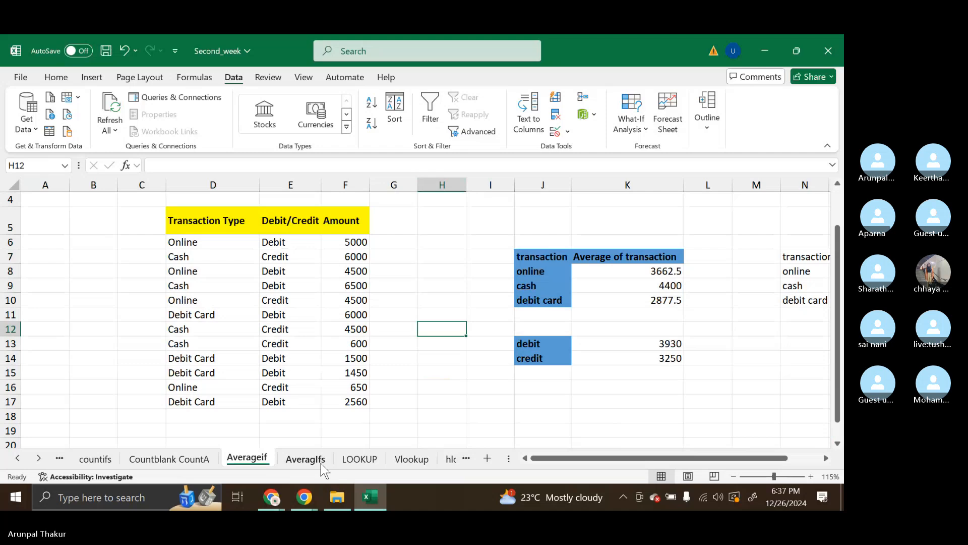
pyautogui.click(406, 461)
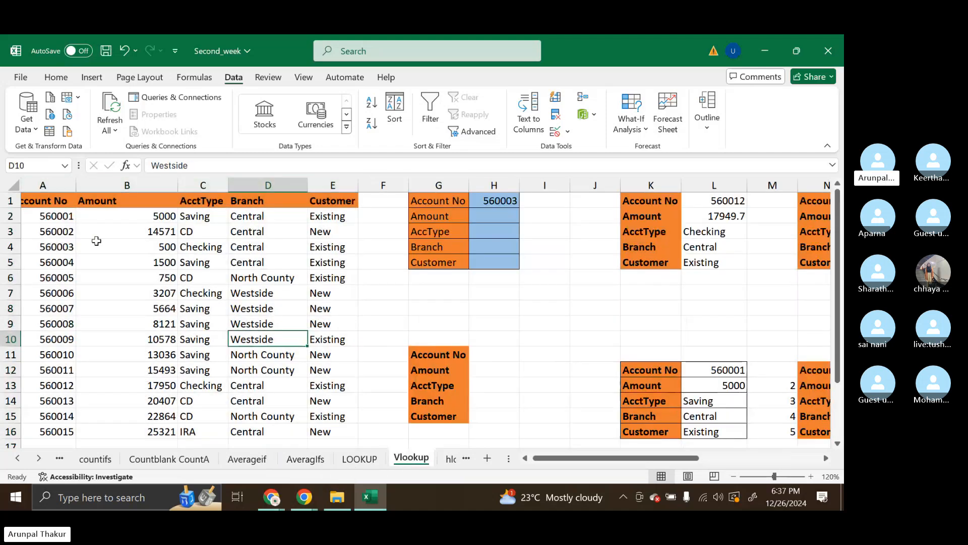
pyautogui.hscroll(-1, 62, 224)
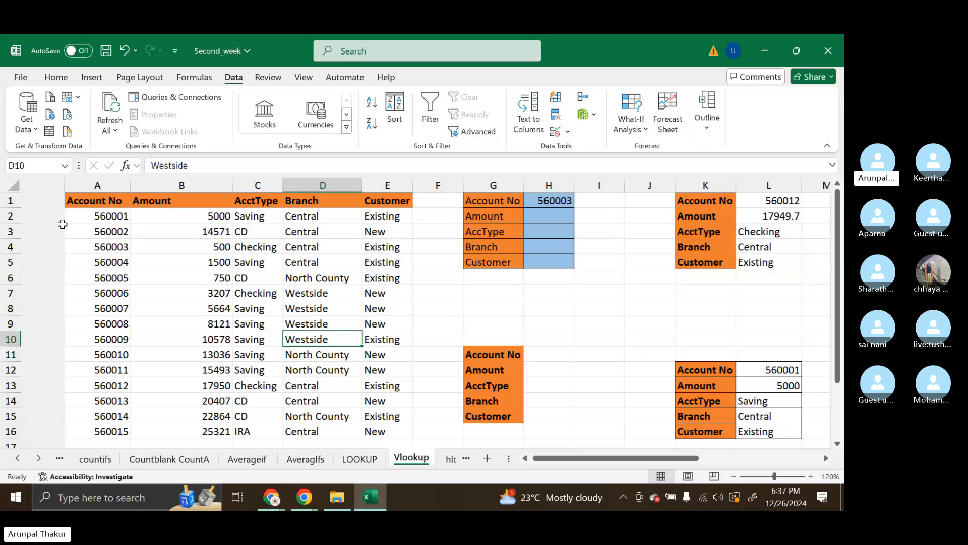
pyautogui.moveTo(59, 202); pyautogui.dragTo(340, 430)
pyautogui.click(344, 387)
pyautogui.moveTo(54, 185); pyautogui.dragTo(341, 194)
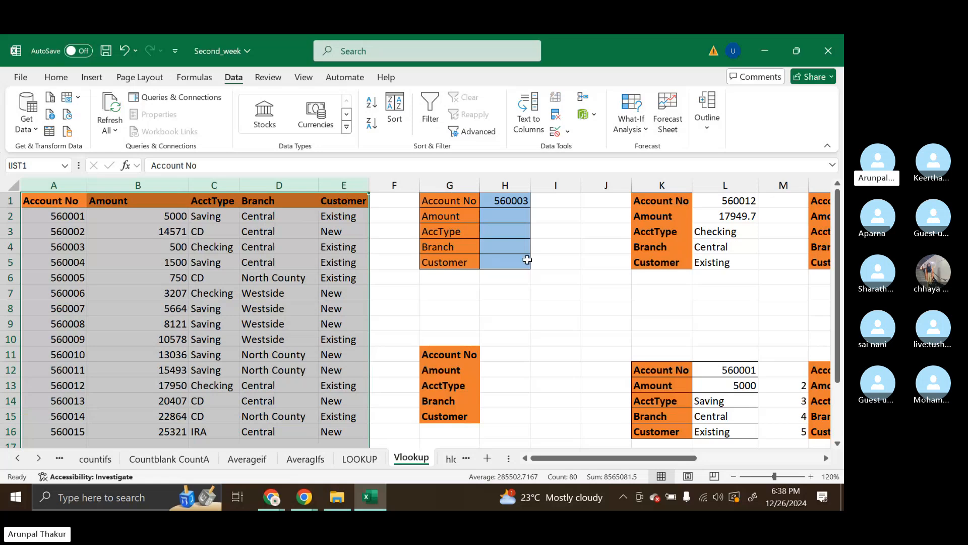
# Start a VLOOKUP formula in the Amount cell H2 with $G2 as the lookup value
pyautogui.click(499, 216)
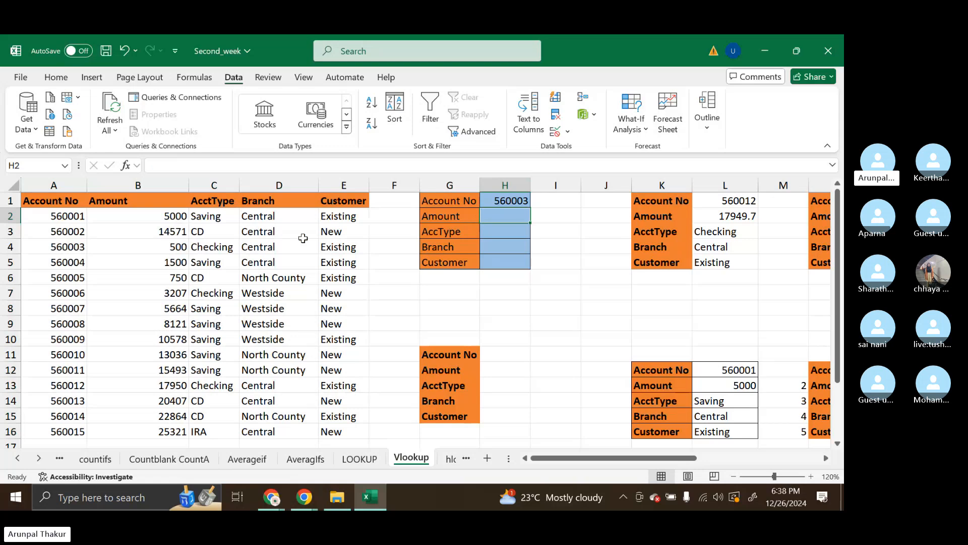
pyautogui.doubleClick(504, 215)
pyautogui.write('=')
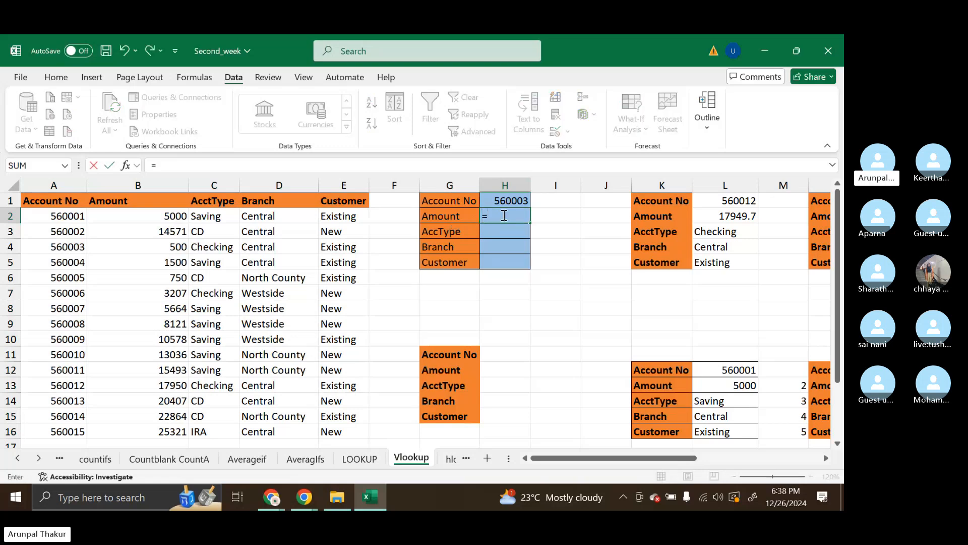
pyautogui.write('vlo')
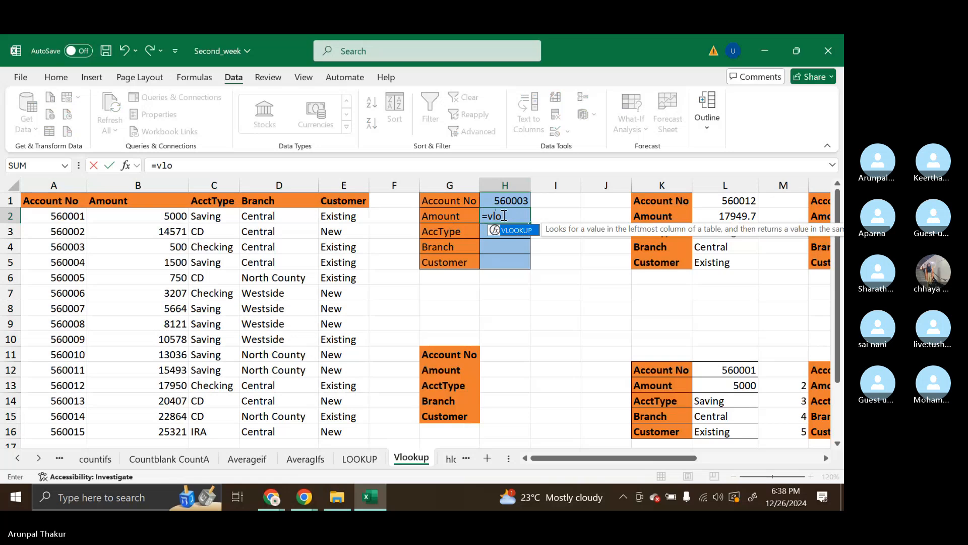
pyautogui.press('Tab')
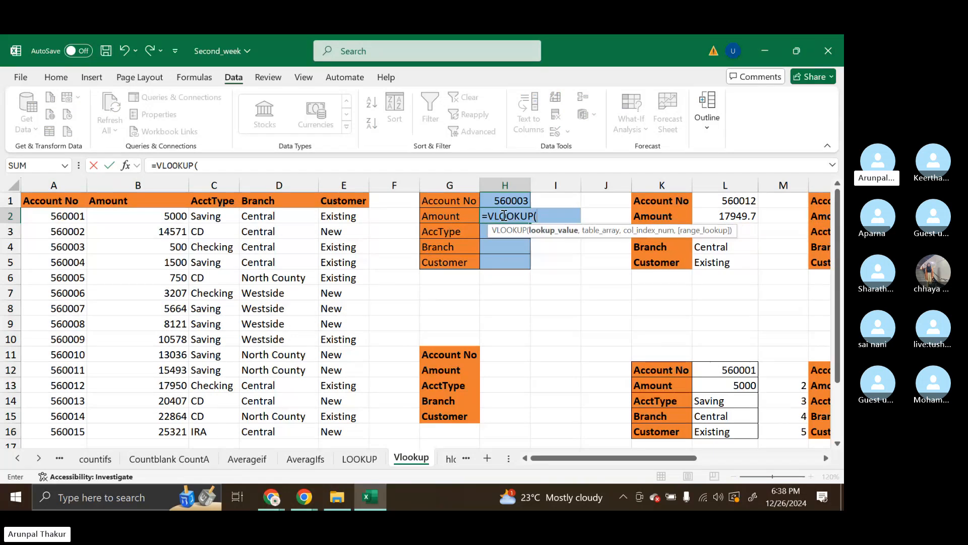
pyautogui.click(457, 216)
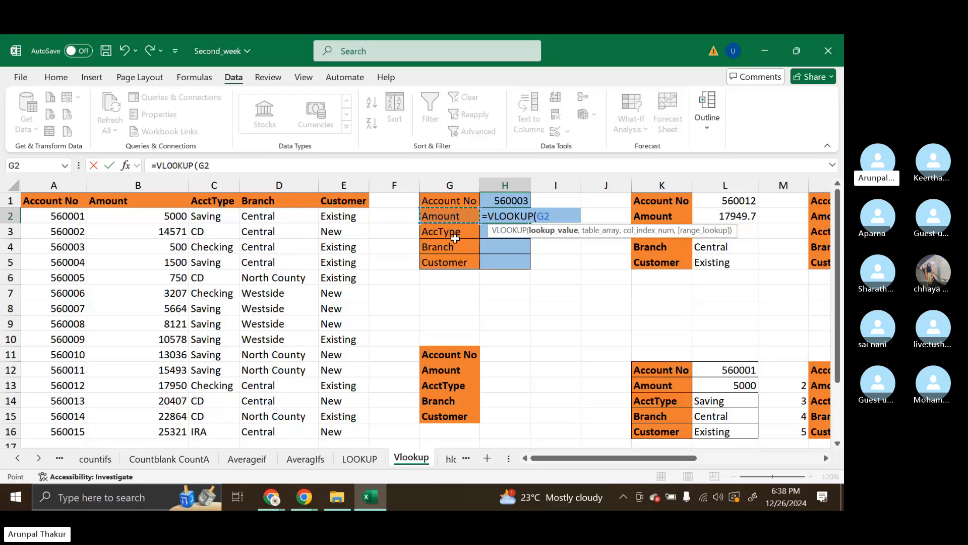
pyautogui.click(546, 216)
pyautogui.write('$G2')
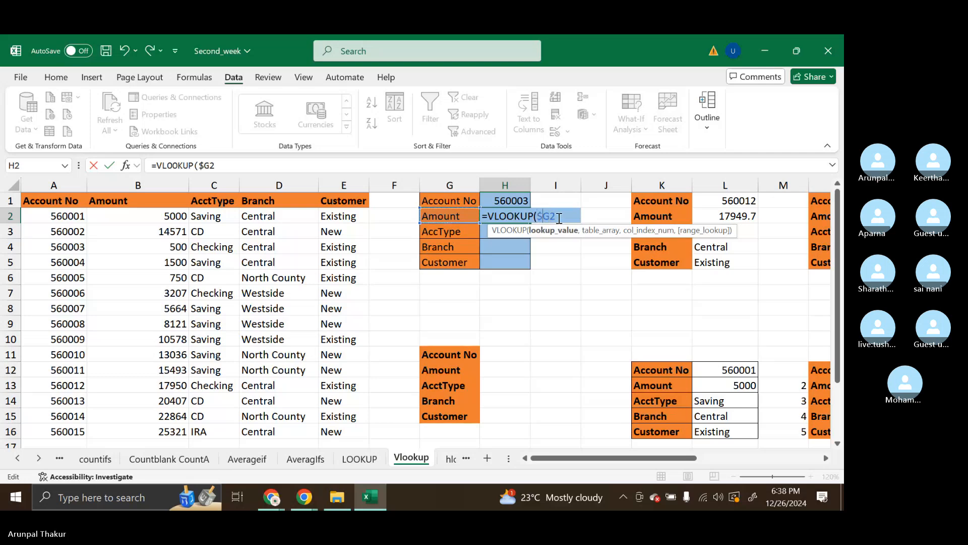
pyautogui.write(',')
# Add the named range lIST1 as the table array of the VLOOKUP in H2
pyautogui.press('BackSpace')
pyautogui.write(',li')
pyautogui.press('Down')
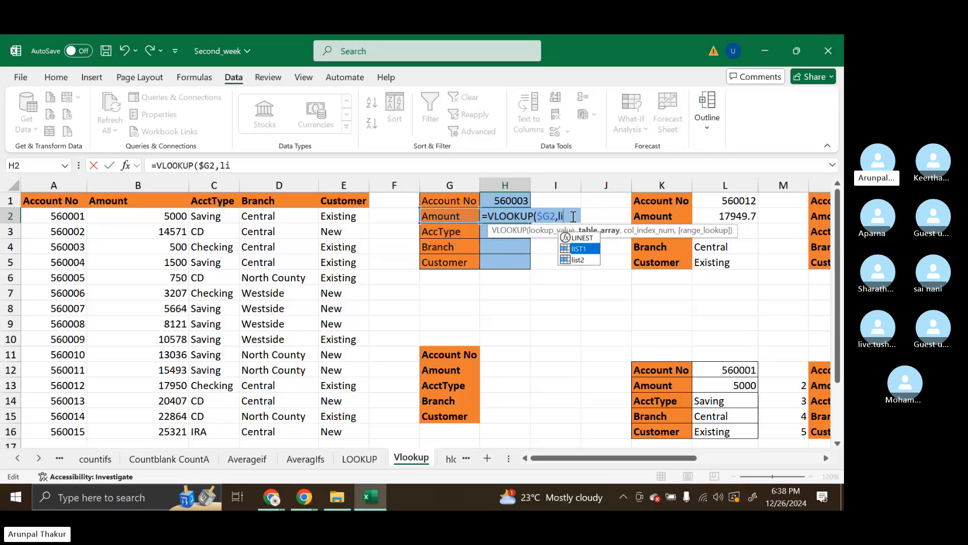
pyautogui.press('Tab')
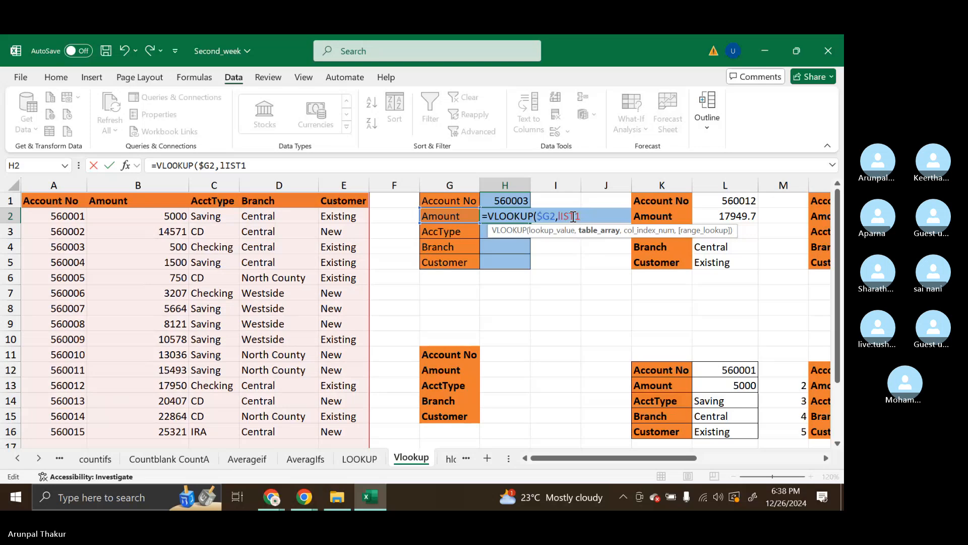
pyautogui.write(',')
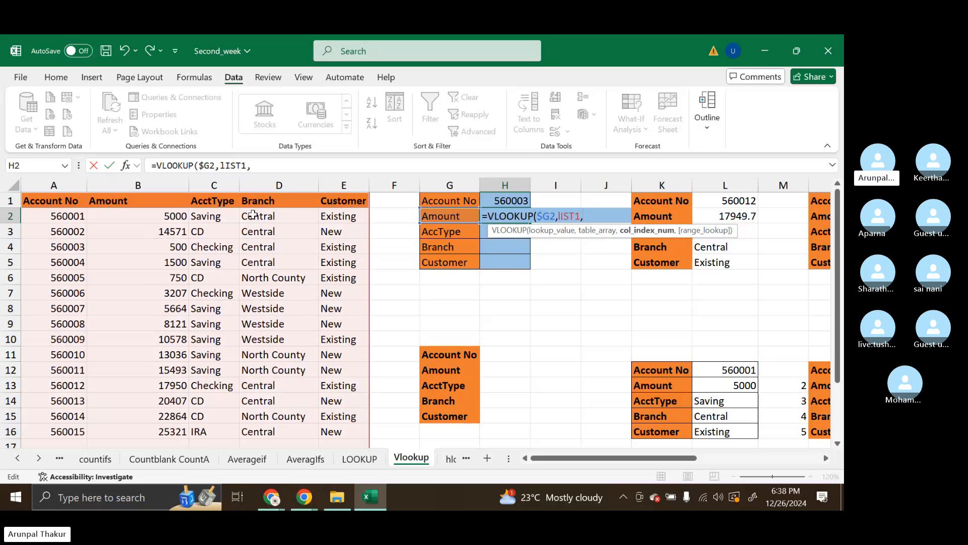
# Complete the H2 VLOOKUP with column index 2 and FALSE for an exact match
pyautogui.write('2')
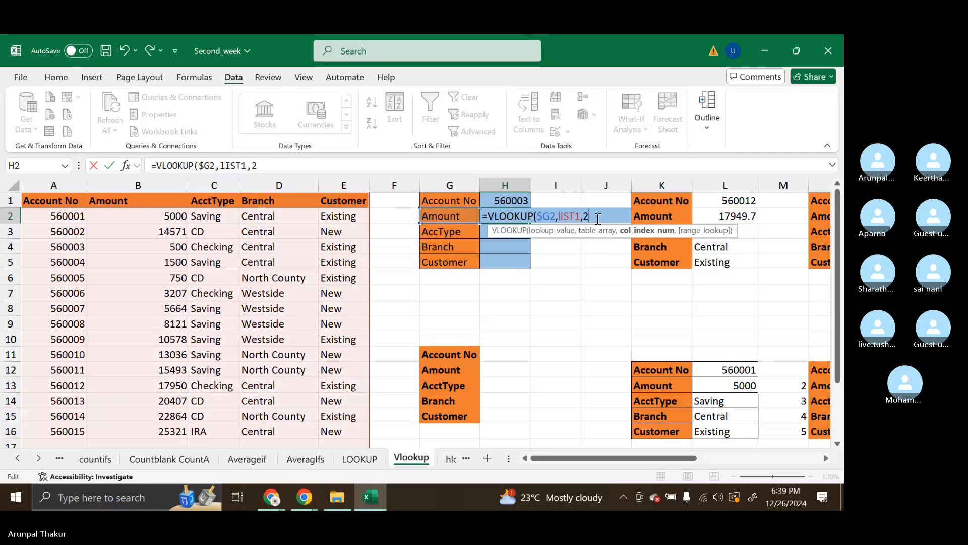
pyautogui.write(',')
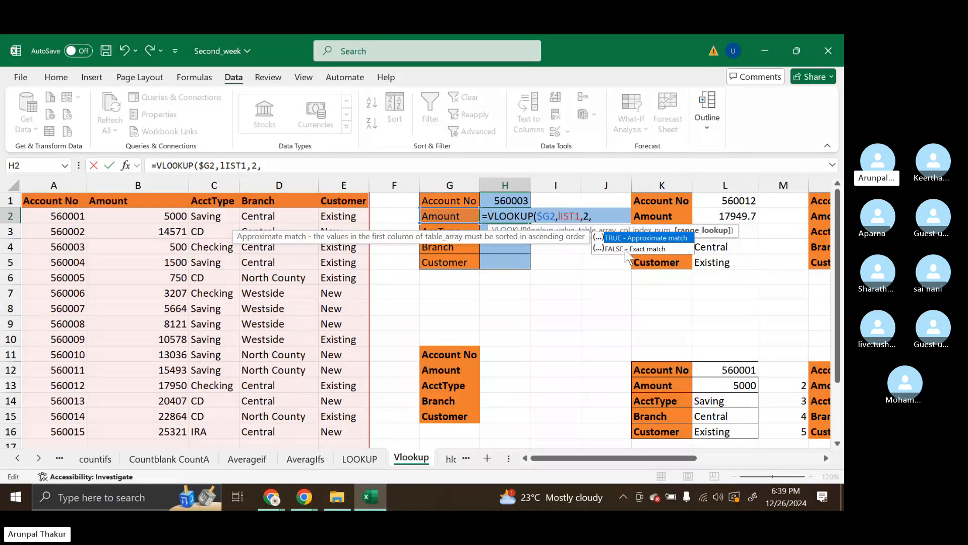
pyautogui.press('Down')
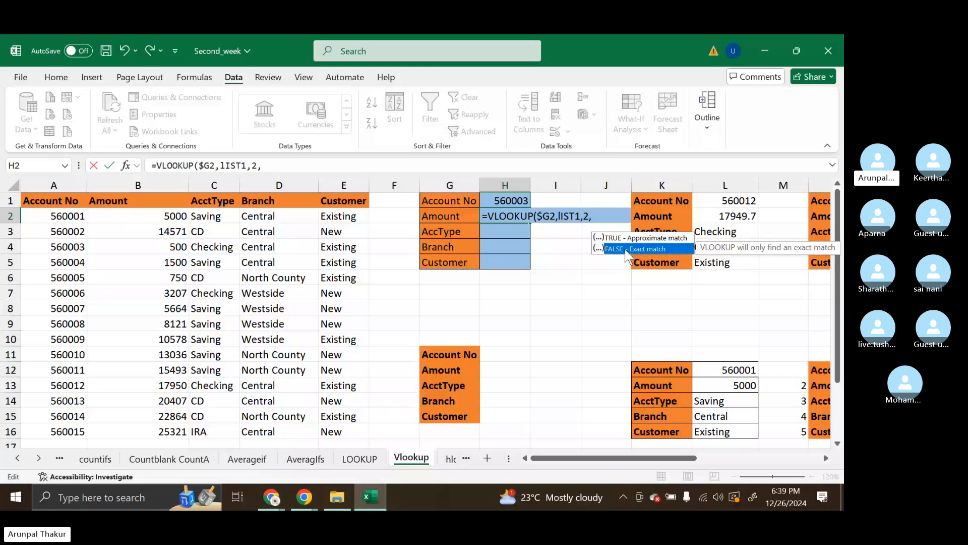
pyautogui.doubleClick(626, 250)
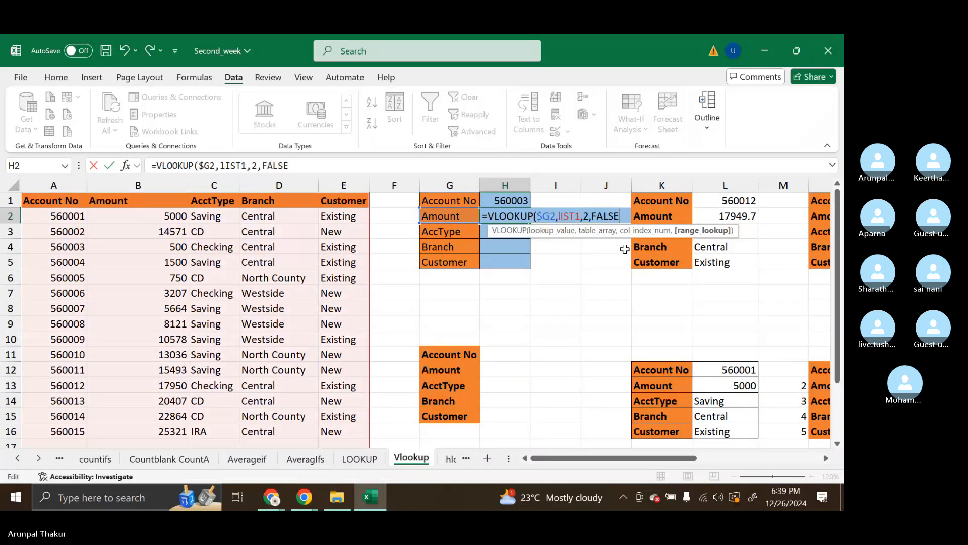
pyautogui.write(')')
pyautogui.press('BackSpace')
pyautogui.press('Return')
pyautogui.click(514, 216)
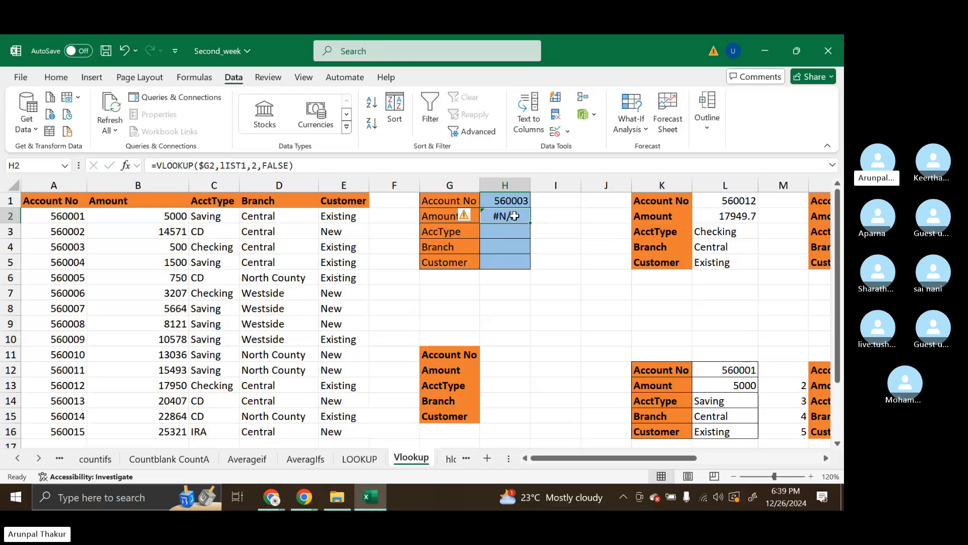
# Replace the lookup value in the H2 VLOOKUP with the absolute reference $H$1
pyautogui.doubleClick(515, 216)
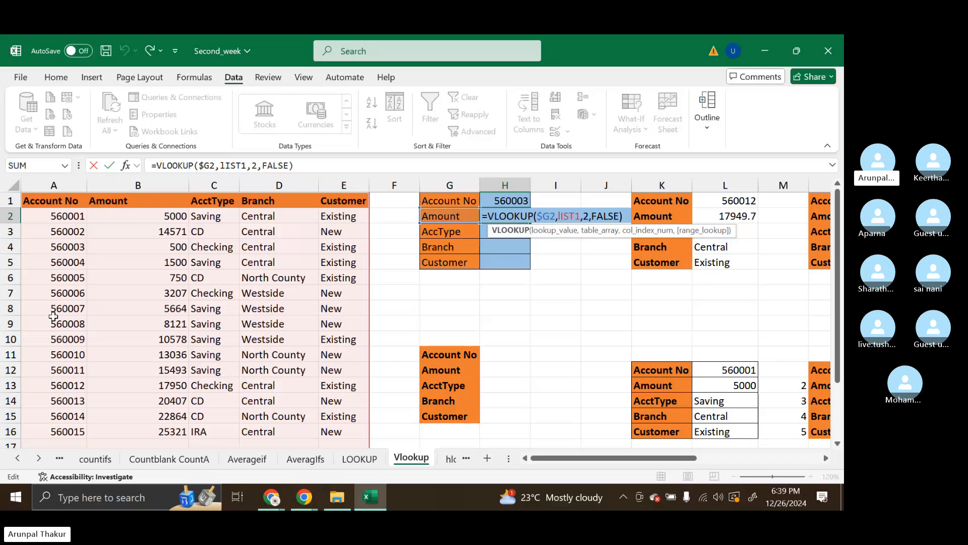
pyautogui.click(555, 218)
pyautogui.press('BackSpace')
pyautogui.press('BackSpace')
pyautogui.press('BackSpace')
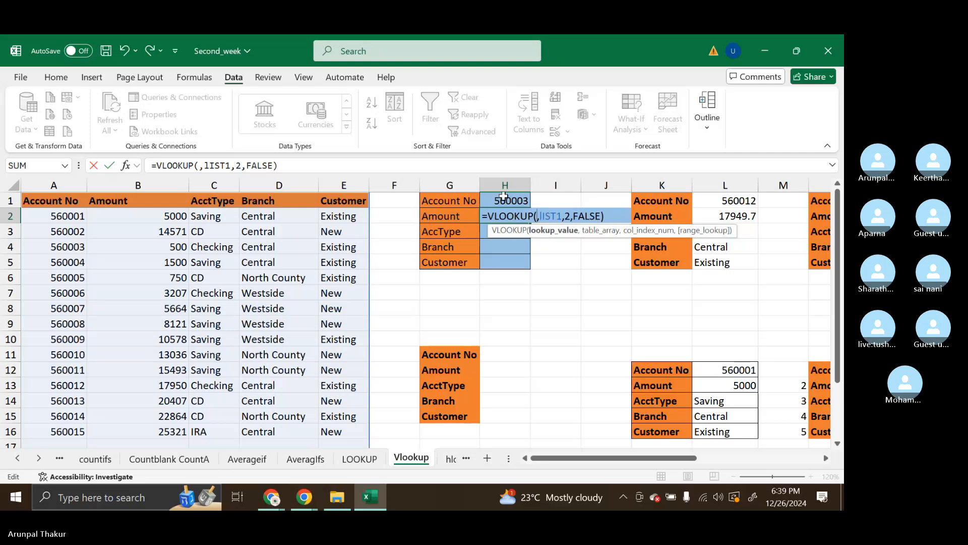
pyautogui.click(503, 198)
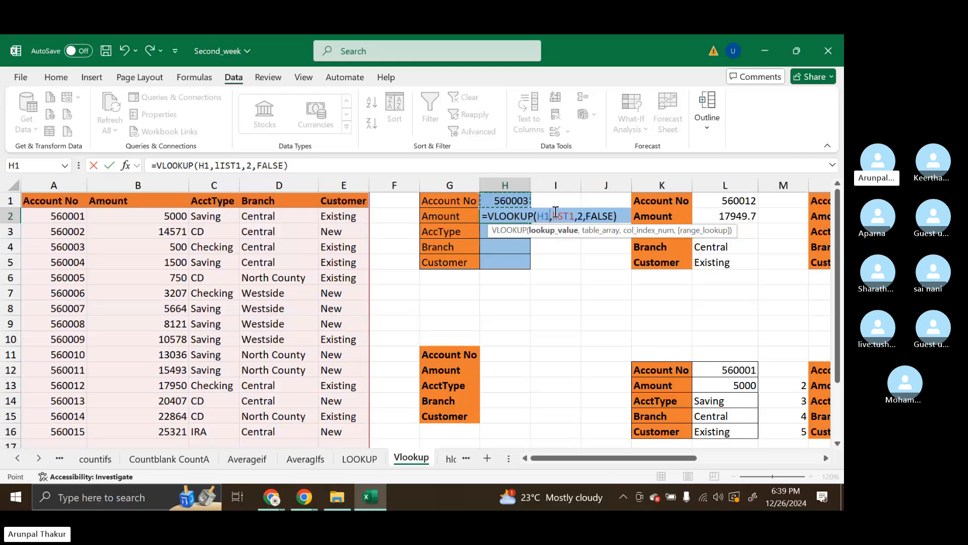
pyautogui.press('F4')
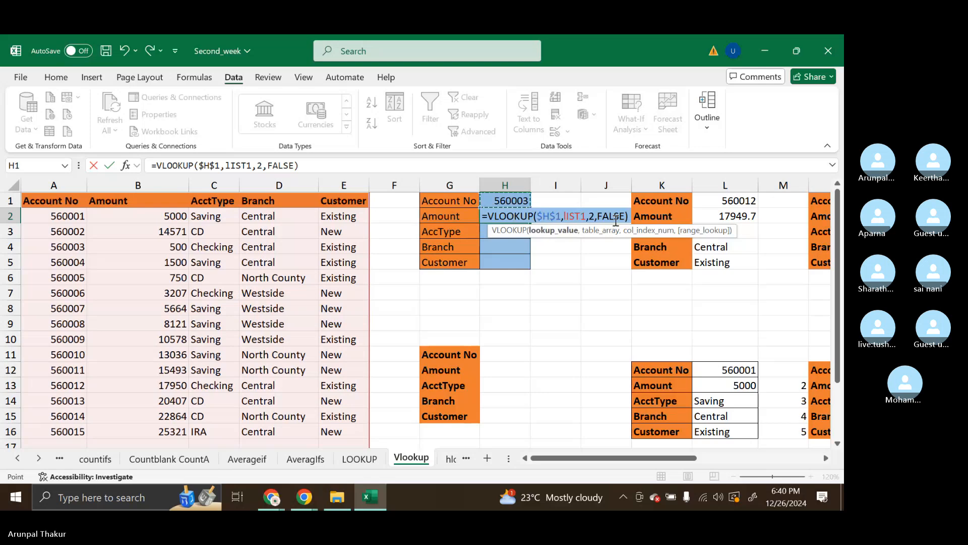
pyautogui.press('Return')
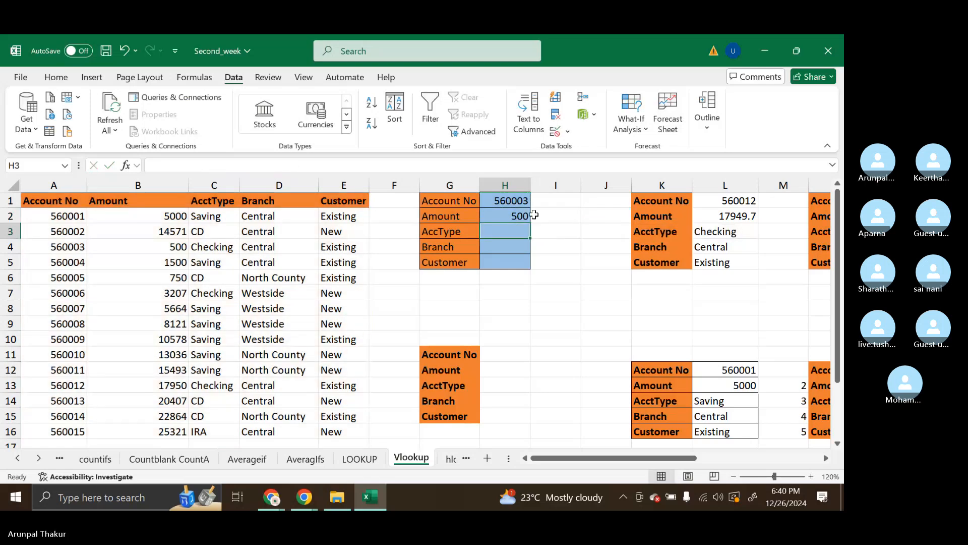
# Choose the fifth account number from the validation list in H1
pyautogui.click(510, 203)
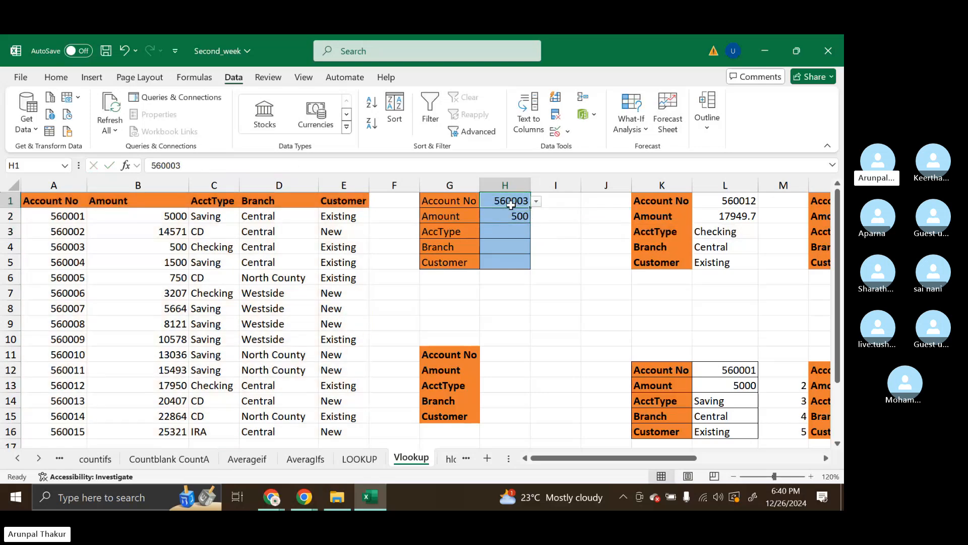
pyautogui.click(536, 200)
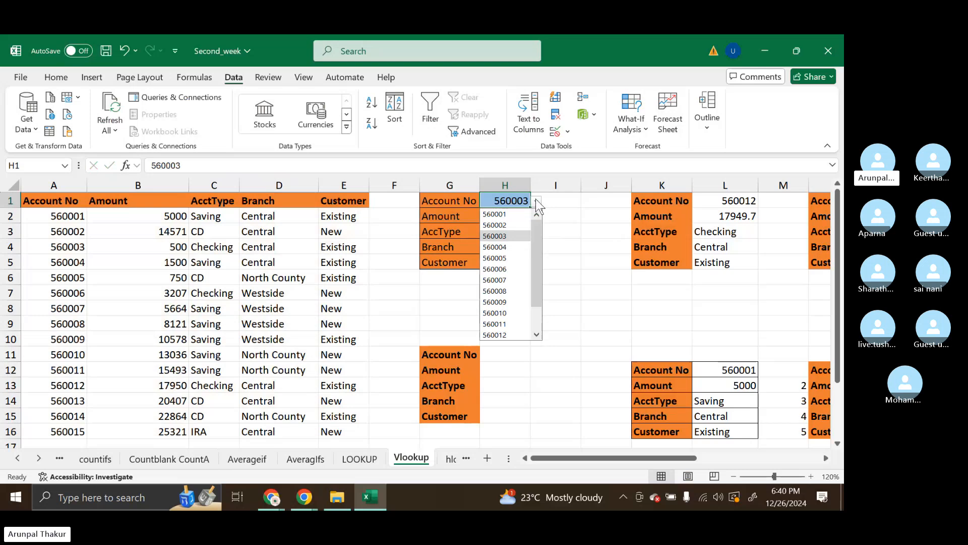
pyautogui.click(495, 258)
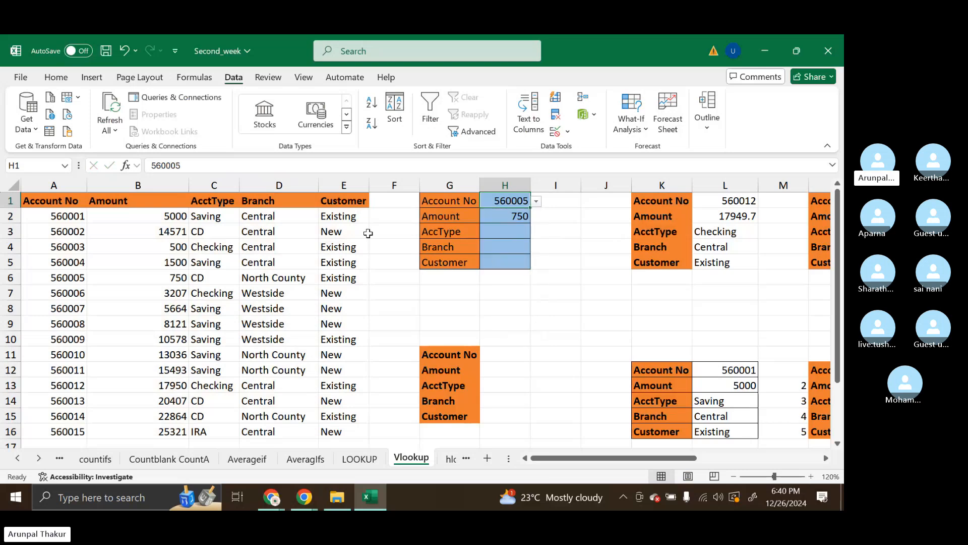
pyautogui.press('Return')
# Fill the H2 lookup down to H5 and set the column index of the AccType formula in H3 to 3
pyautogui.doubleClick(530, 223)
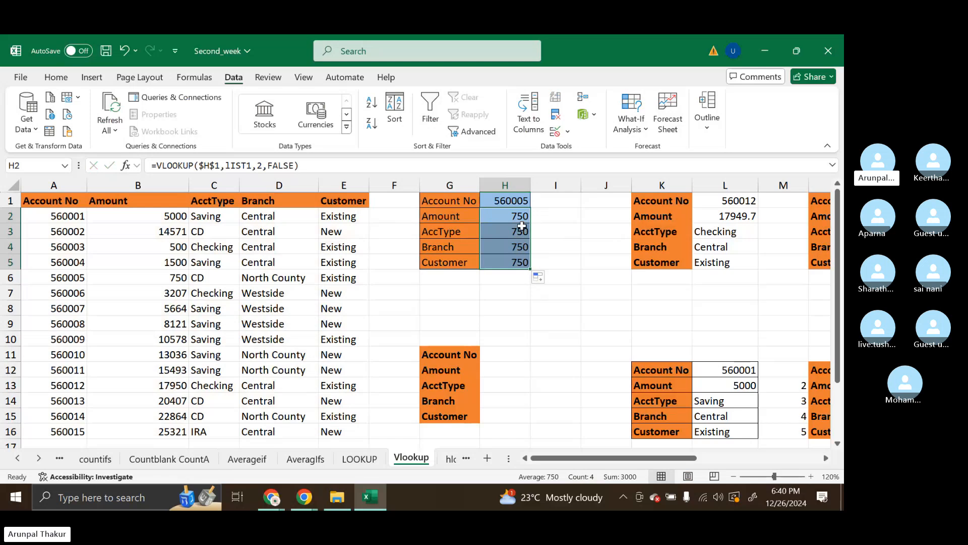
pyautogui.click(515, 230)
pyautogui.doubleClick(515, 231)
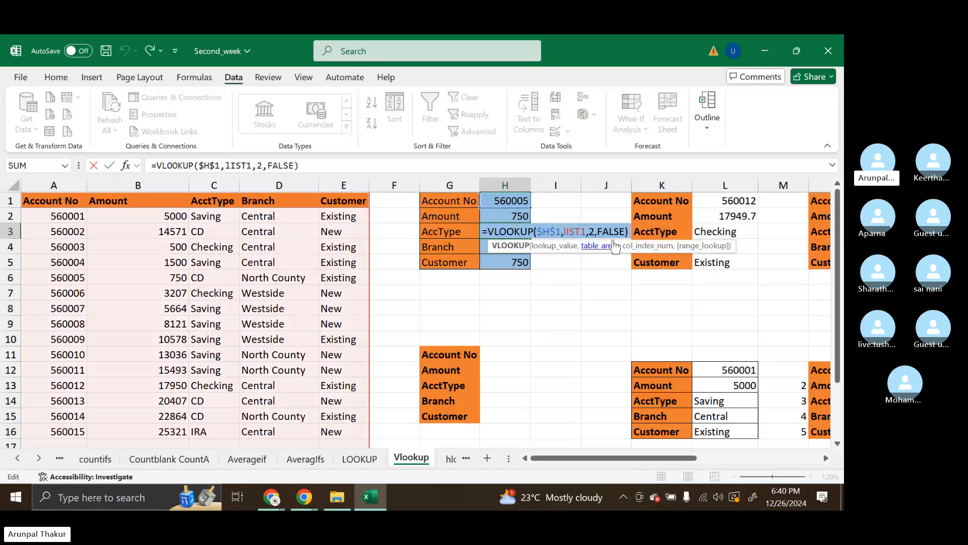
pyautogui.click(596, 234)
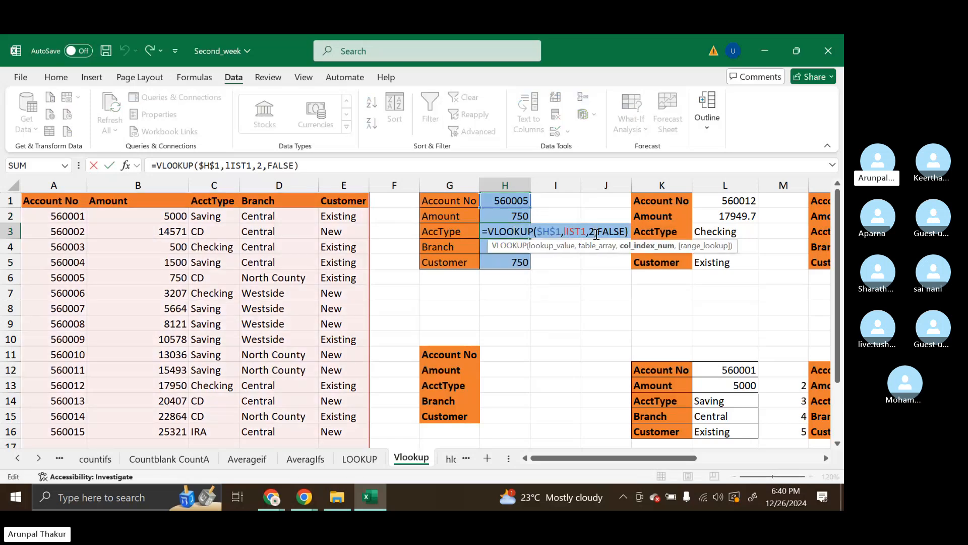
pyautogui.press('BackSpace')
pyautogui.write('3')
pyautogui.press('Return')
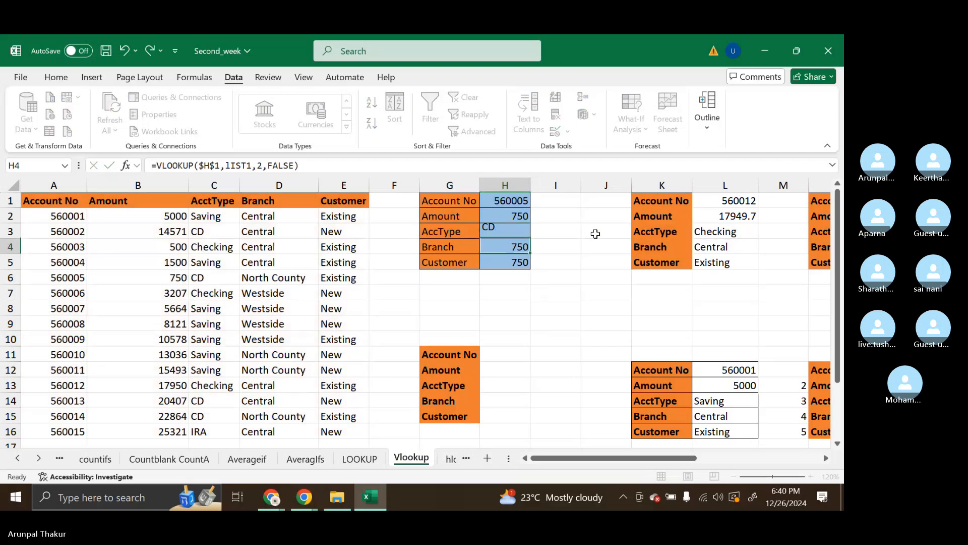
# Set the column index of the Branch formula in H4 to 4
pyautogui.doubleClick(507, 247)
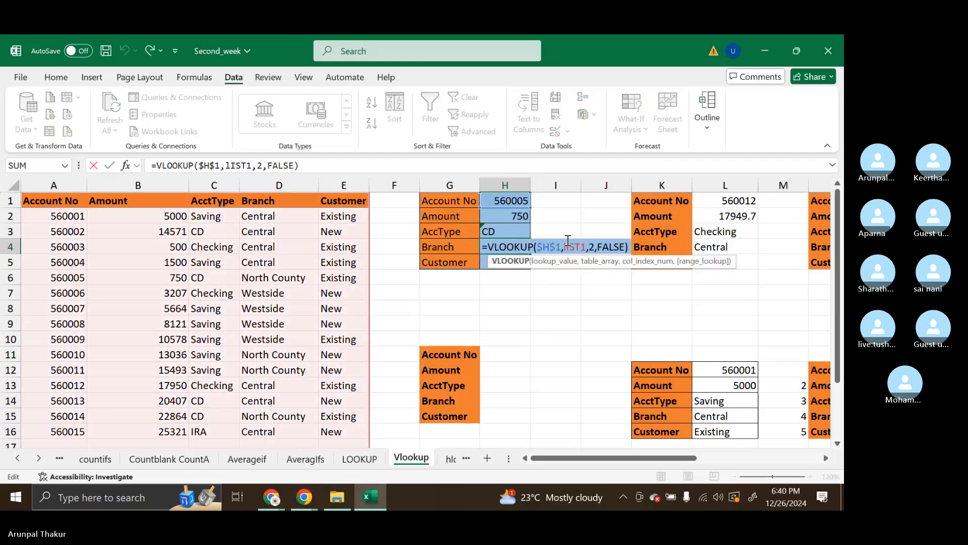
pyautogui.click(593, 246)
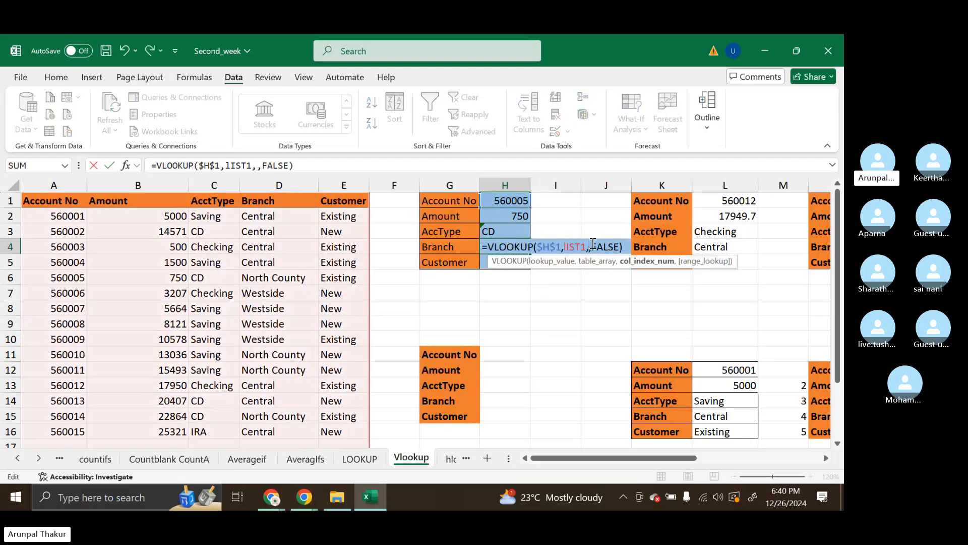
pyautogui.press('BackSpace')
pyautogui.write('4')
pyautogui.press('Return')
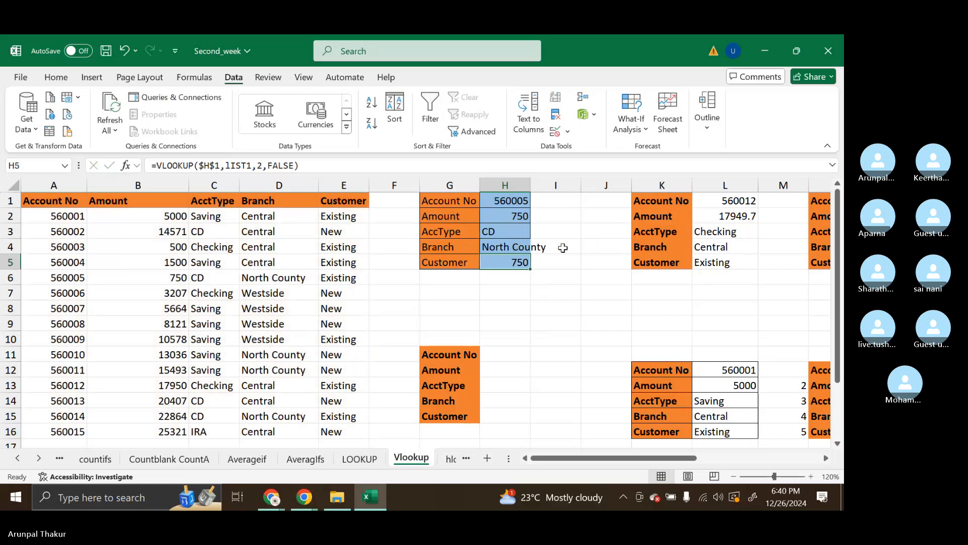
# Set the column index of the Customer formula in H5 to 5
pyautogui.doubleClick(521, 261)
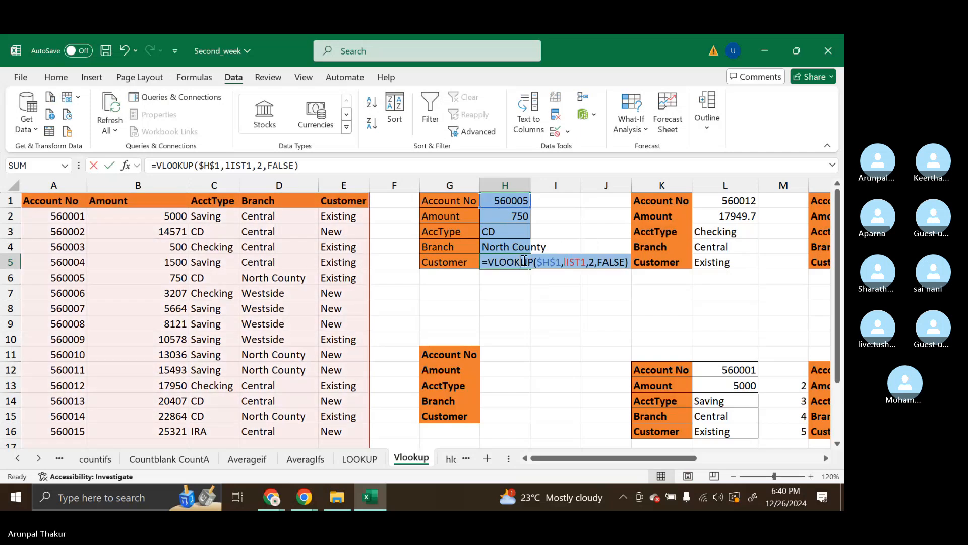
pyautogui.click(593, 263)
pyautogui.press('BackSpace')
pyautogui.write('5')
pyautogui.press('Return')
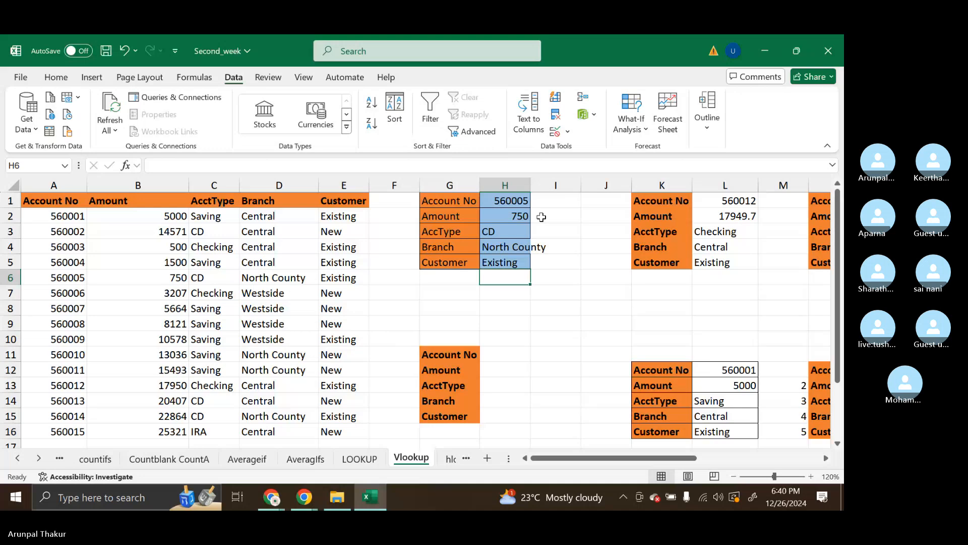
# AutoFit column H to its contents and look over the Branch formula in H4 and the account number cell H1
pyautogui.doubleClick(532, 188)
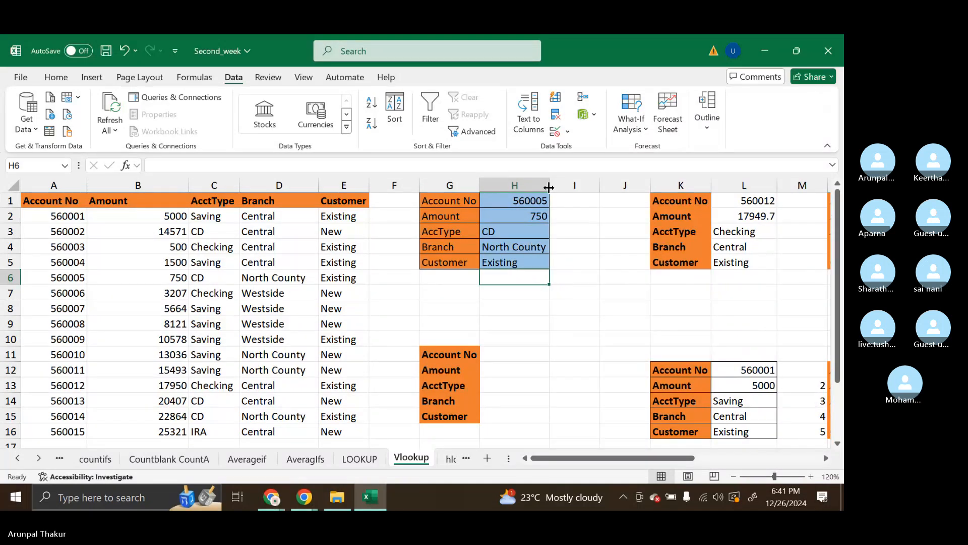
pyautogui.click(528, 248)
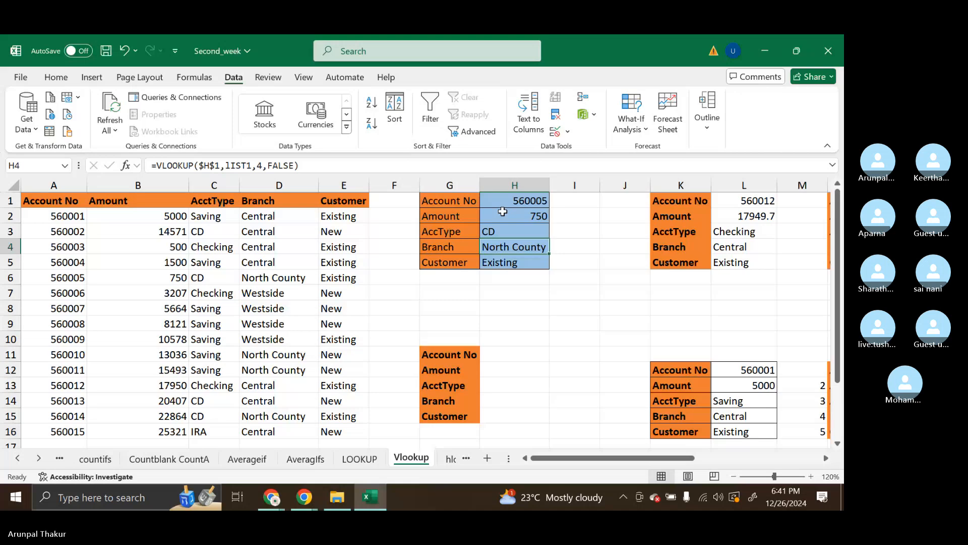
pyautogui.click(532, 202)
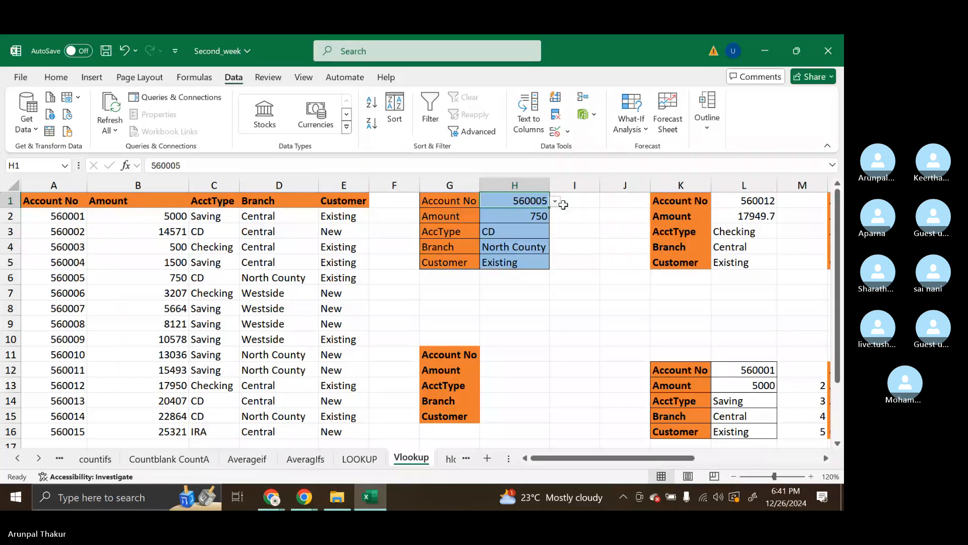
pyautogui.click(570, 204)
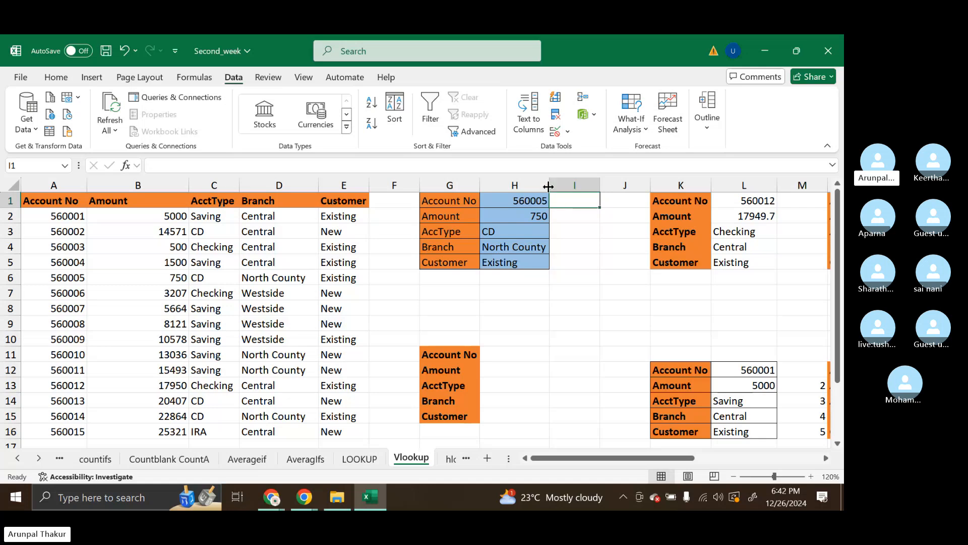
# Widen column H slightly and fill I1:I5 beside the lookup table with the formula =ROW()
pyautogui.moveTo(550, 186); pyautogui.dragTo(564, 188)
pyautogui.click(590, 235)
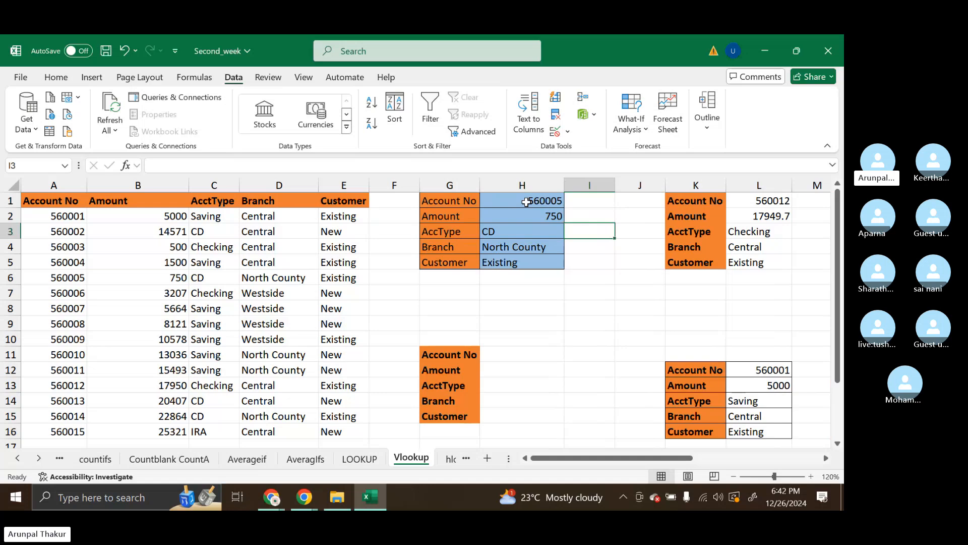
pyautogui.click(585, 201)
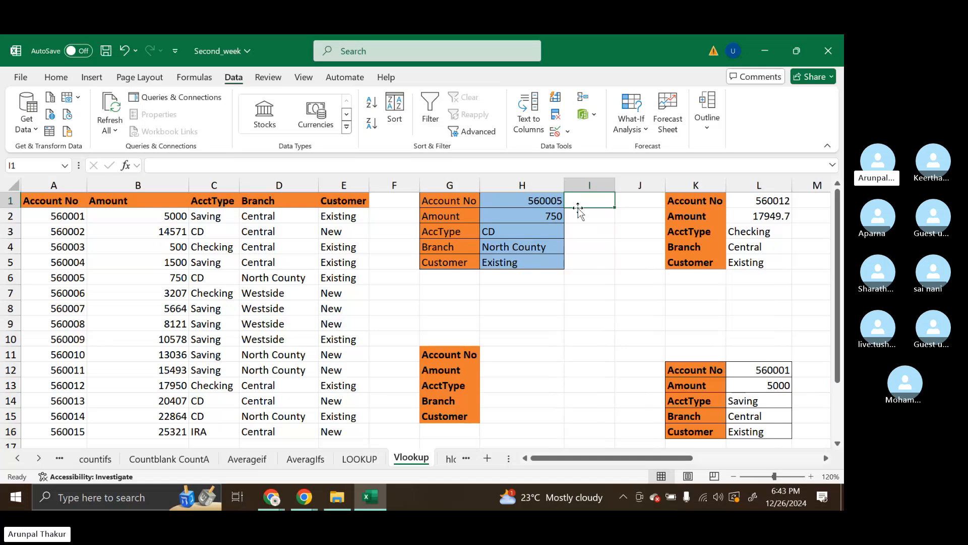
pyautogui.write('=')
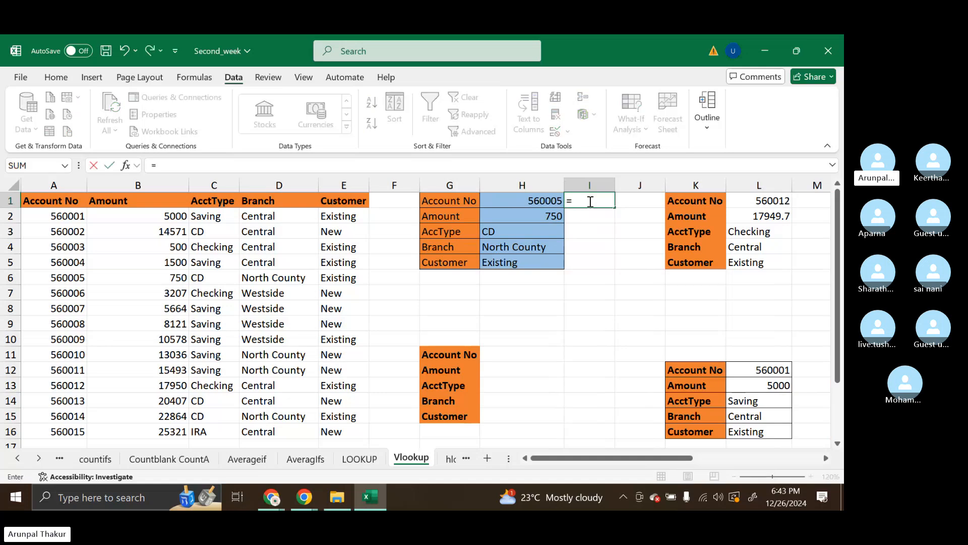
pyautogui.write('row()')
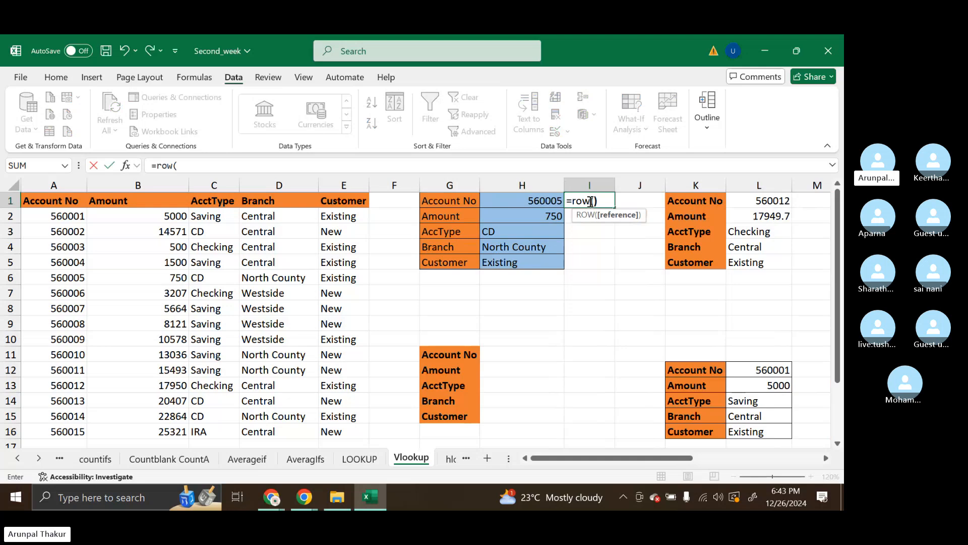
pyautogui.press('Return')
pyautogui.click(589, 201)
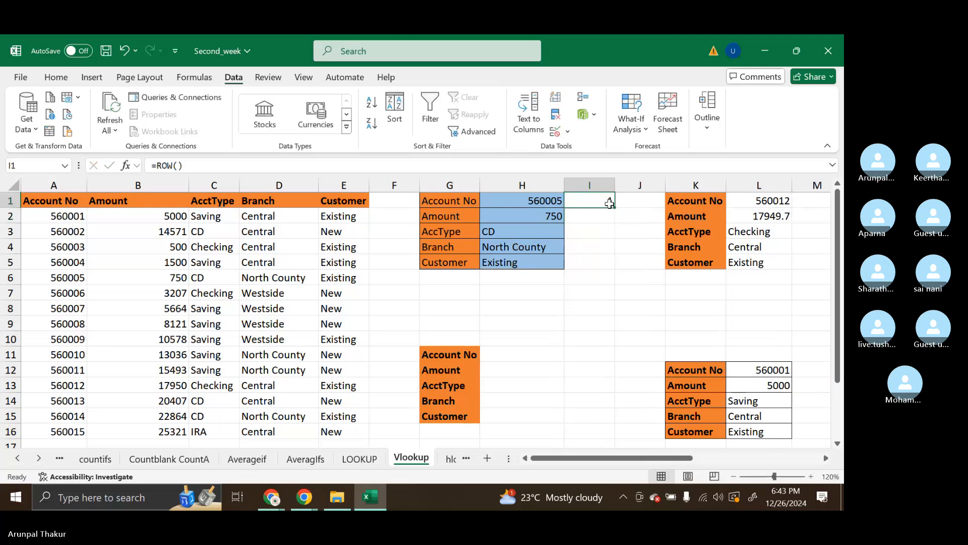
pyautogui.moveTo(614, 207); pyautogui.dragTo(614, 265)
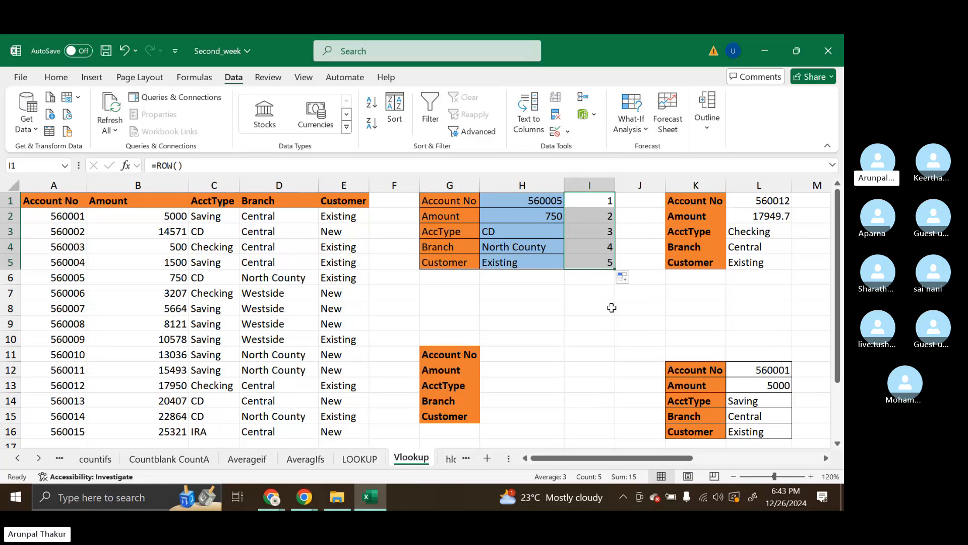
# Replace the column index in the Amount VLOOKUP in H2 with ROW()
pyautogui.click(550, 215)
pyautogui.doubleClick(550, 216)
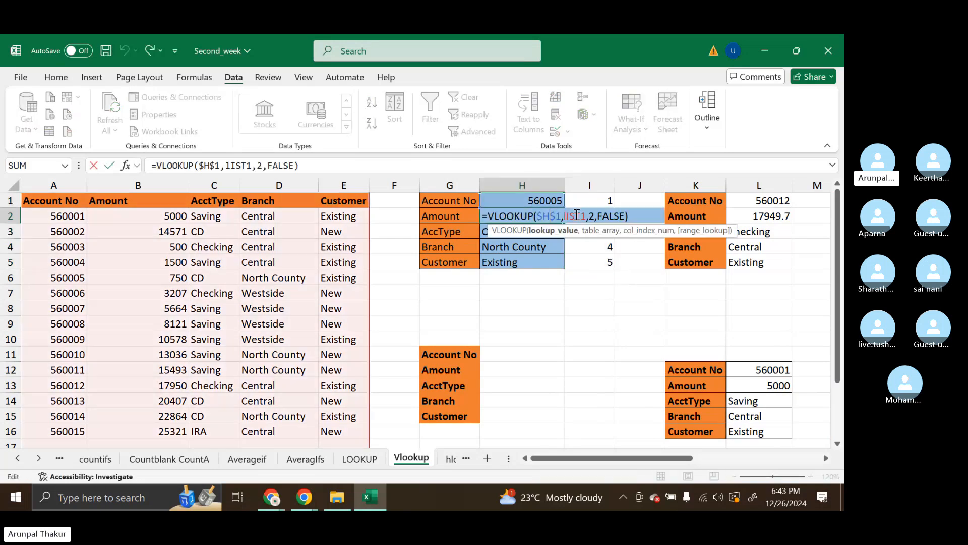
pyautogui.click(596, 215)
pyautogui.press('BackSpace')
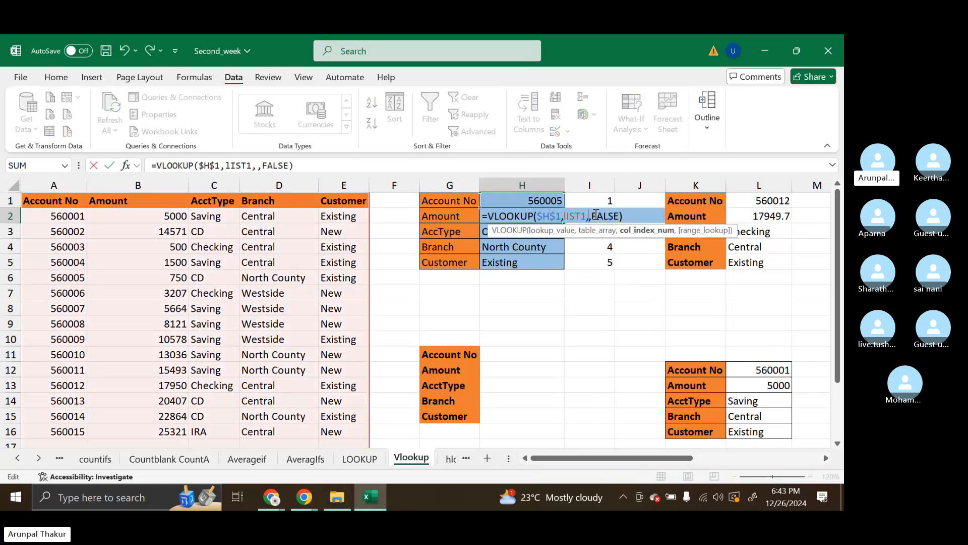
pyautogui.write('row(')
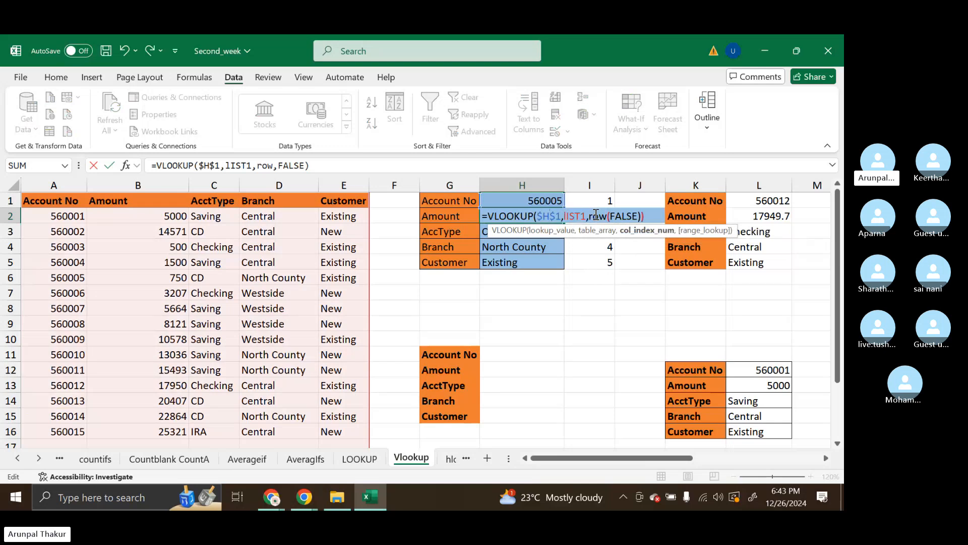
pyautogui.write(')')
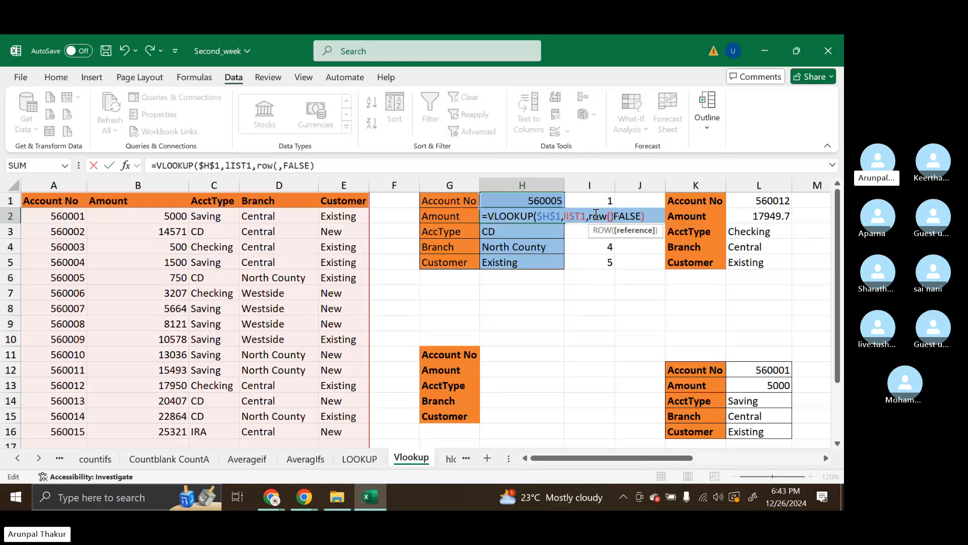
pyautogui.press('Return')
# Fill the ROW-based VLOOKUP from H2 down to H5
pyautogui.click(554, 214)
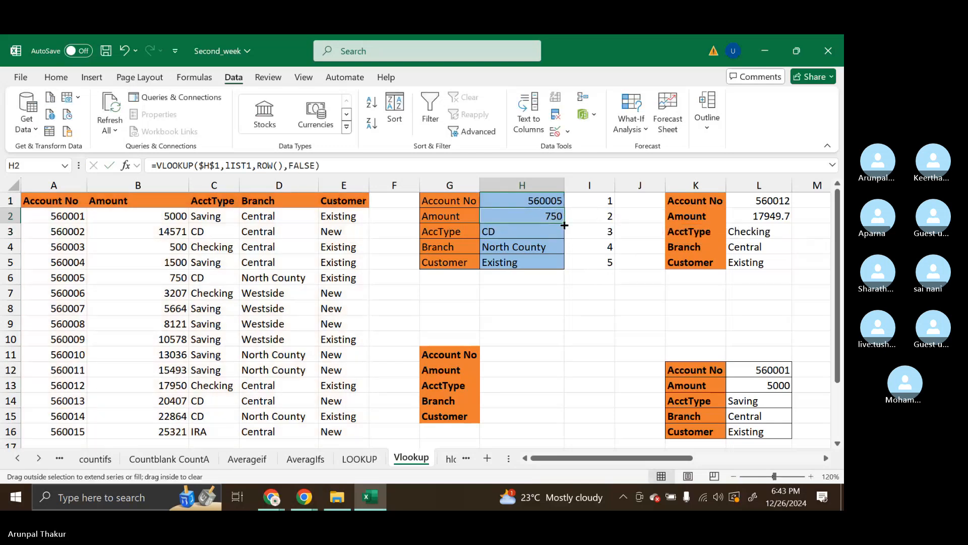
pyautogui.doubleClick(565, 225)
pyautogui.click(574, 243)
# Examine the VLOOKUP formulas in H2 and H3 and compare their ROW() column index with the row numbers in I1:I5
pyautogui.click(544, 212)
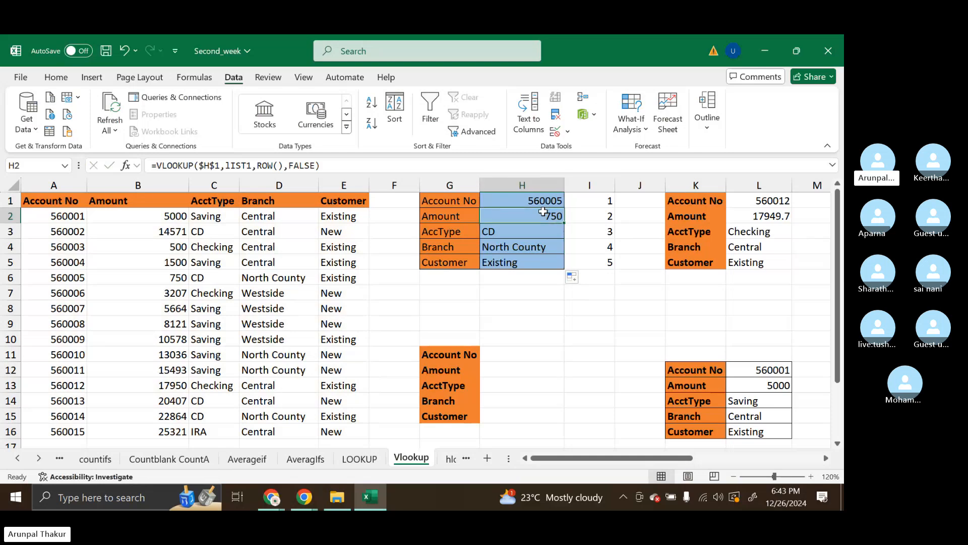
pyautogui.doubleClick(555, 230)
pyautogui.press('Return')
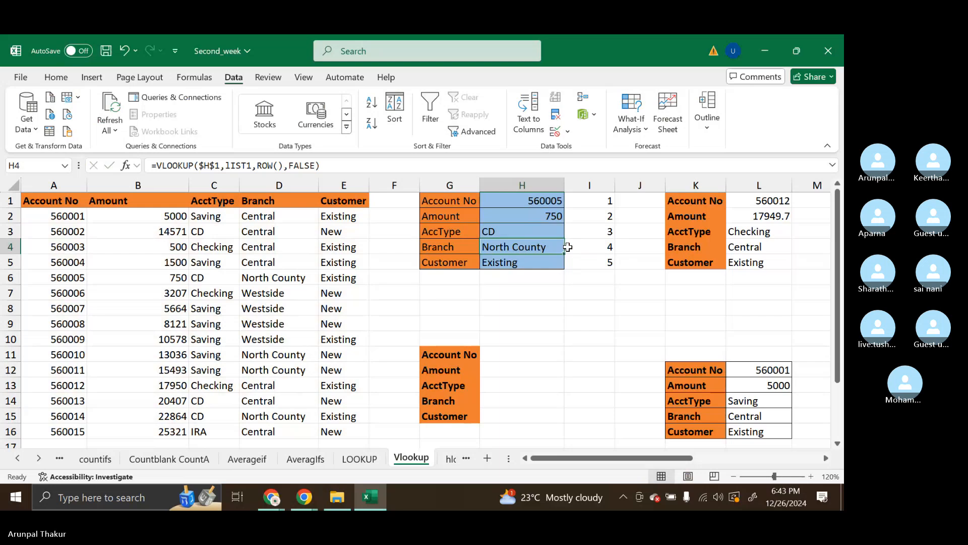
pyautogui.moveTo(605, 201); pyautogui.dragTo(606, 271)
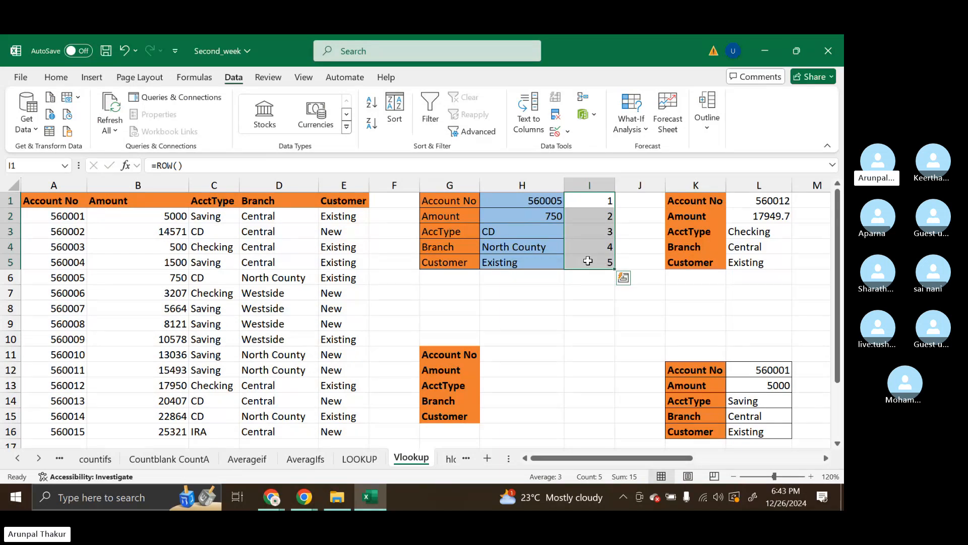
pyautogui.doubleClick(527, 220)
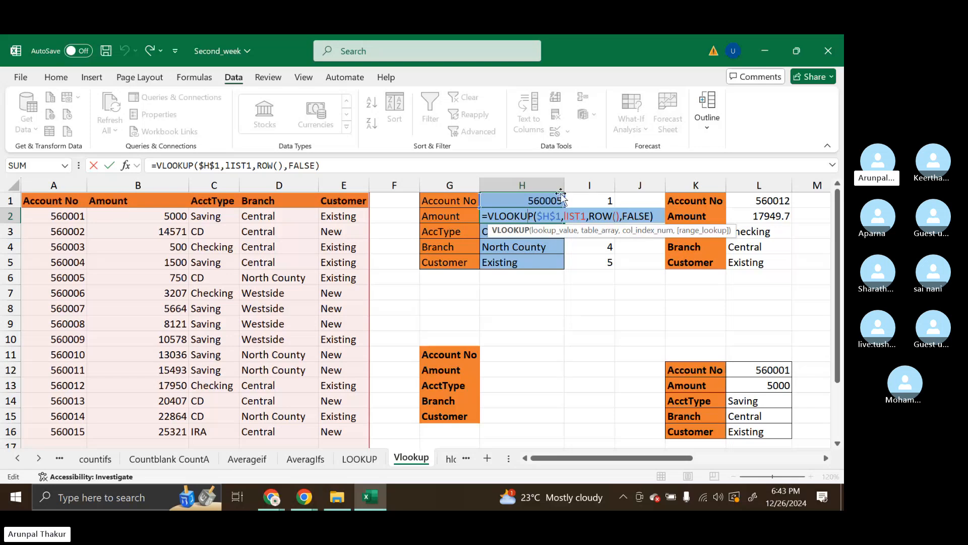
pyautogui.click(591, 216)
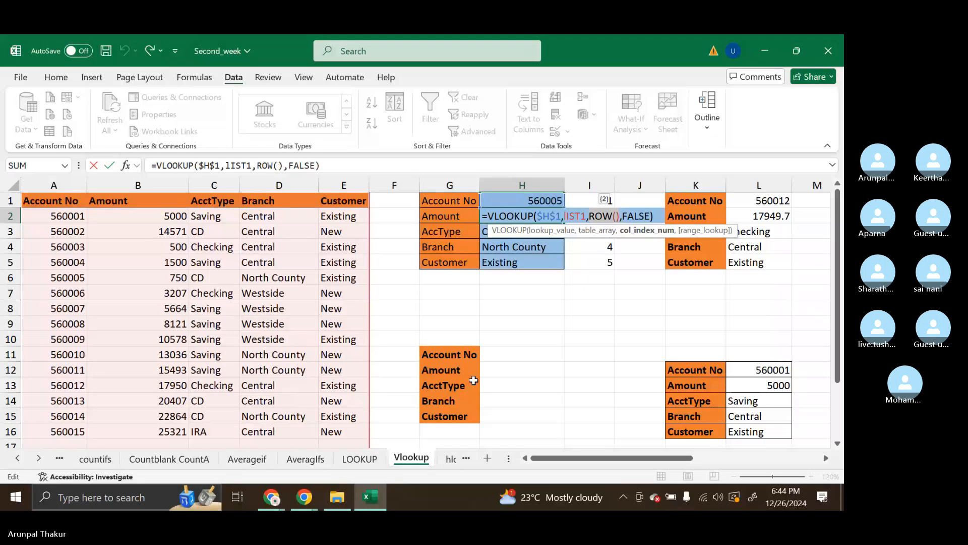
pyautogui.press('Return')
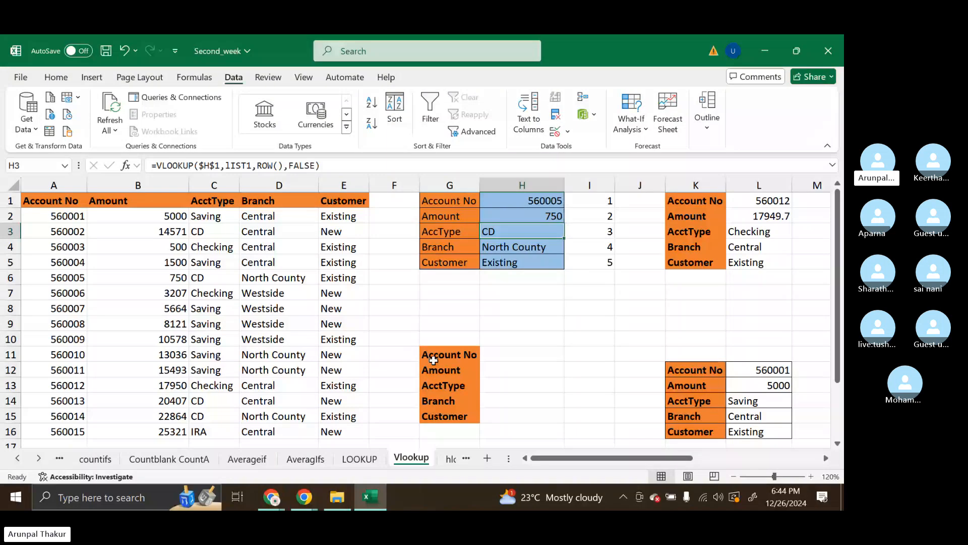
# Enter =ROW() in I11, in the Account No row of the second, empty lookup table
pyautogui.moveTo(454, 354); pyautogui.dragTo(547, 410)
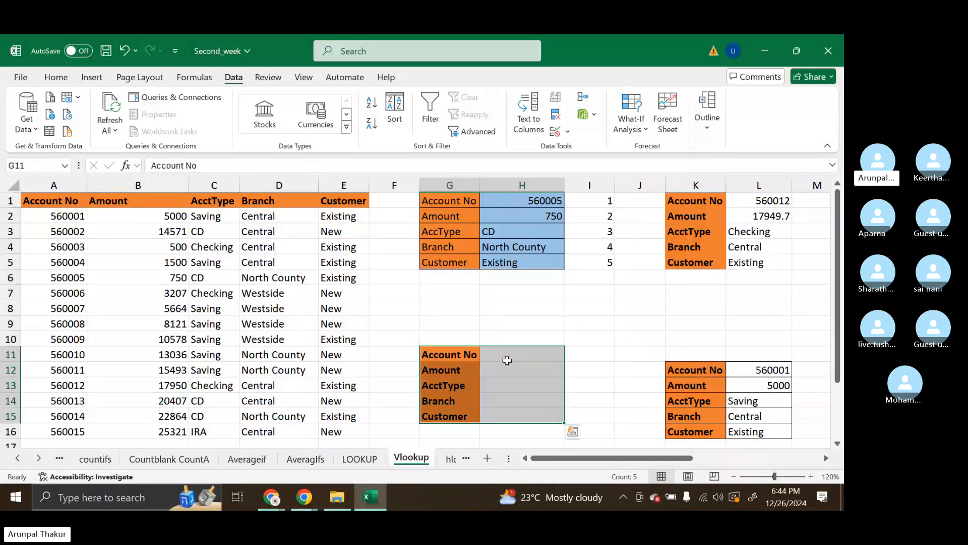
pyautogui.click(544, 358)
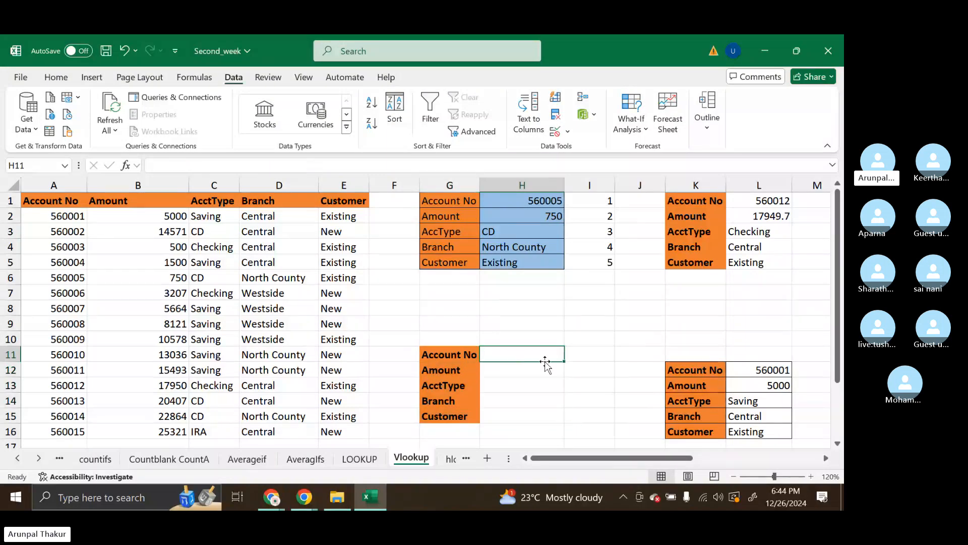
pyautogui.click(574, 351)
pyautogui.write('=r')
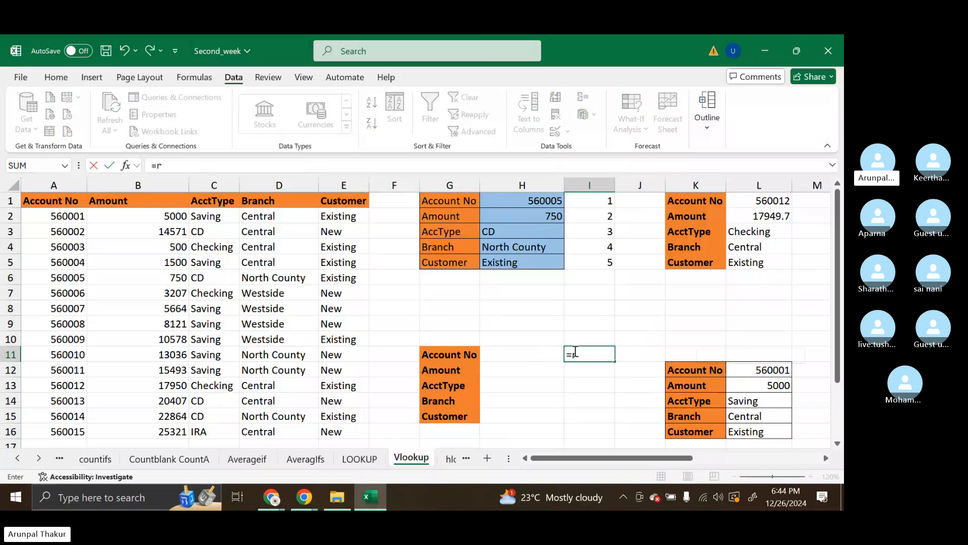
pyautogui.write('ow(')
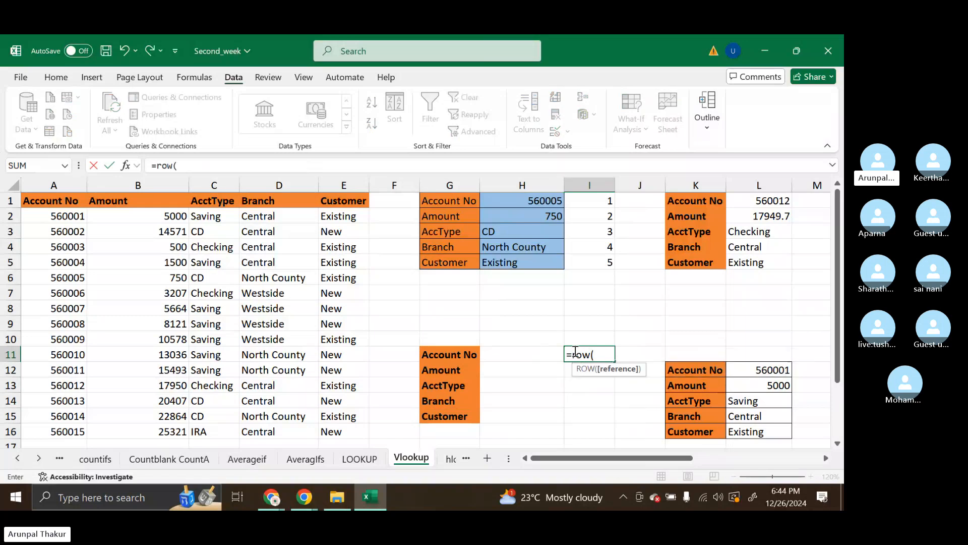
pyautogui.press('Return')
pyautogui.click(595, 352)
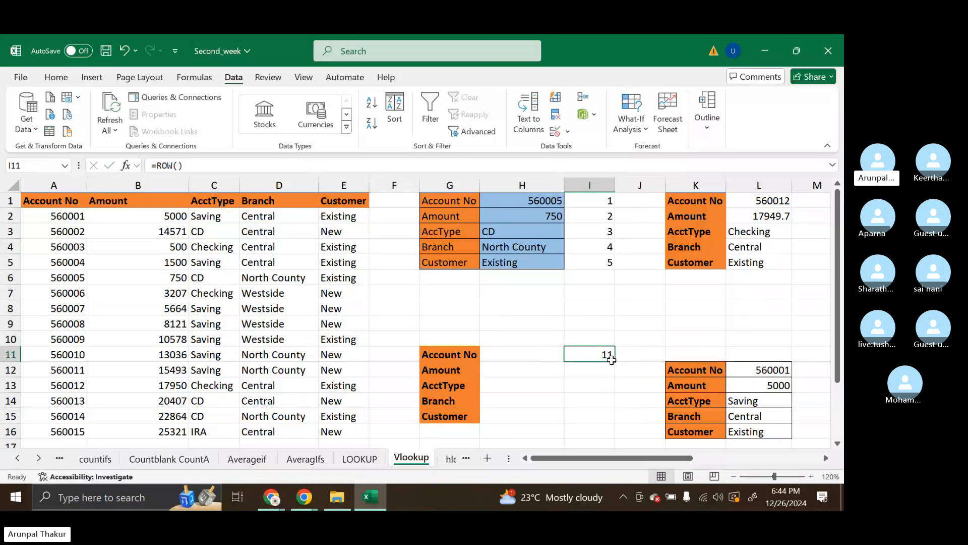
# Review the ROW formula in I11 and fill it down to I16
pyautogui.moveTo(612, 358)
pyautogui.mouseDown()
pyautogui.moveTo(612, 428)
pyautogui.moveTo(634, 394)
pyautogui.moveTo(605, 352)
pyautogui.mouseUp()
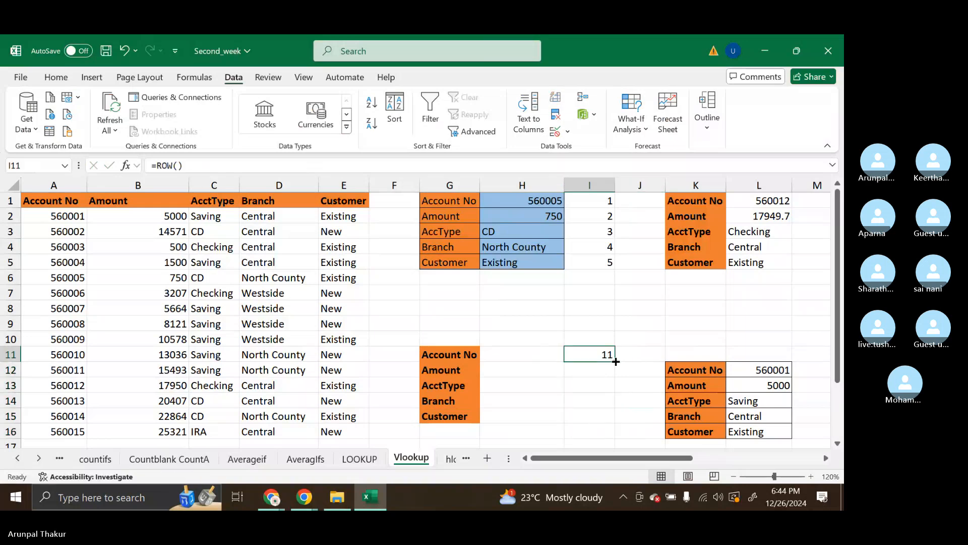
pyautogui.doubleClick(603, 354)
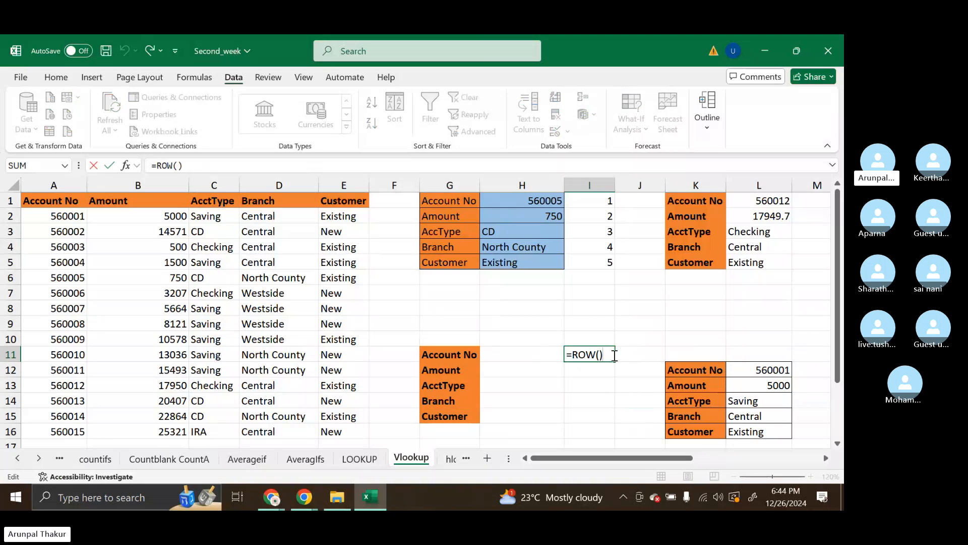
pyautogui.press('Return')
pyautogui.click(612, 355)
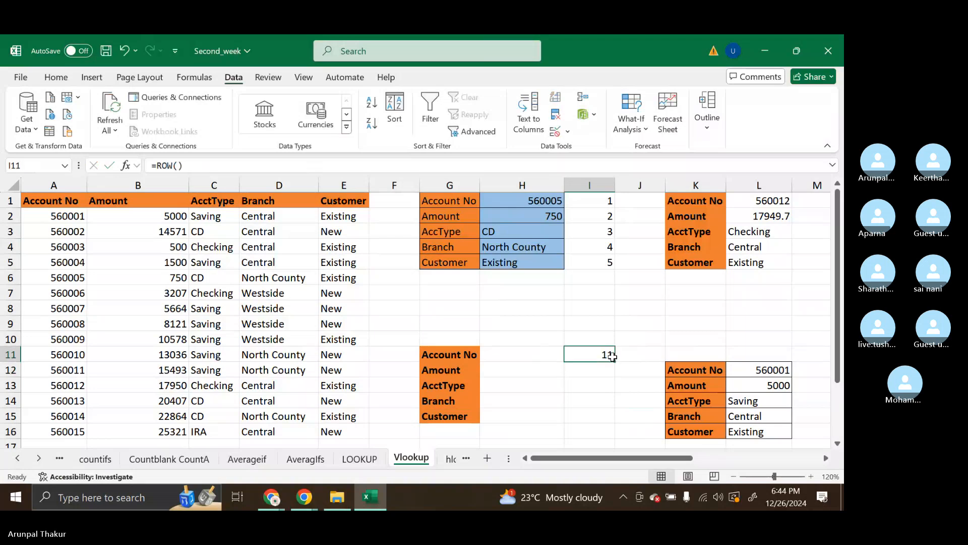
pyautogui.moveTo(614, 362); pyautogui.dragTo(611, 435)
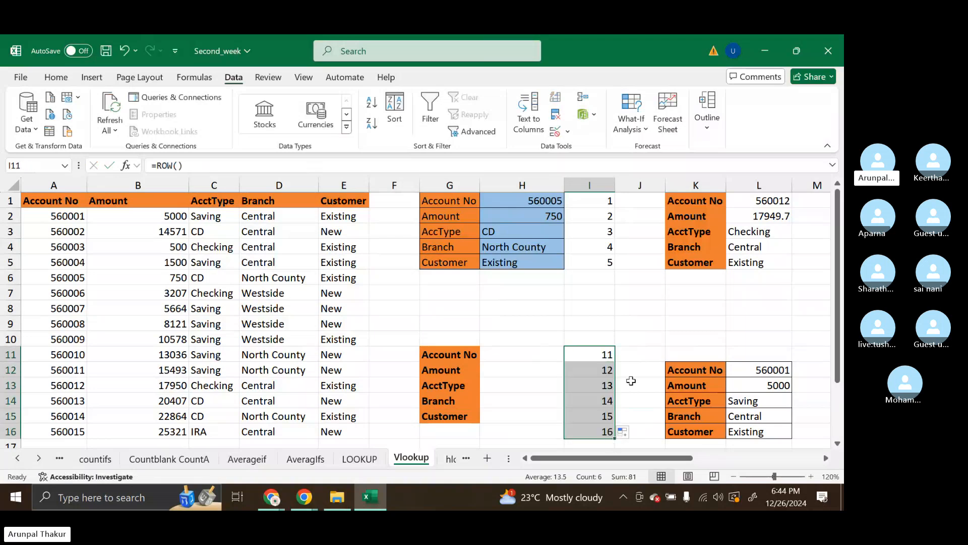
# Enter =ROW()-2 in the Amount cell H12 of the second lookup table
pyautogui.click(509, 370)
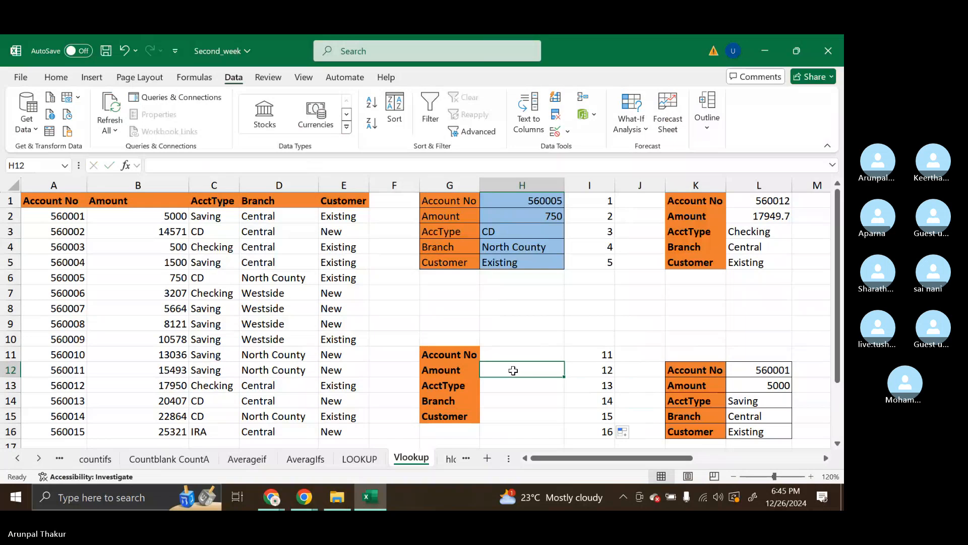
pyautogui.click(605, 373)
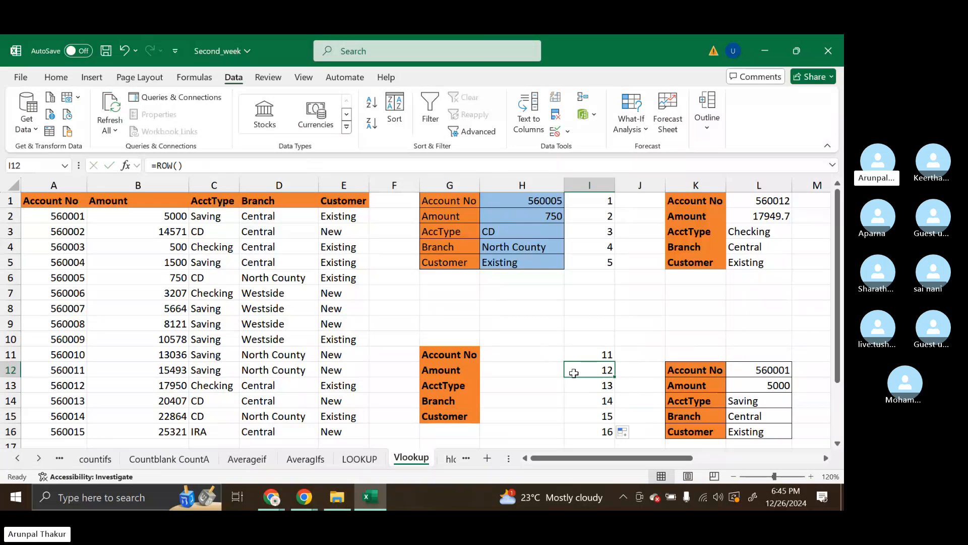
pyautogui.click(553, 373)
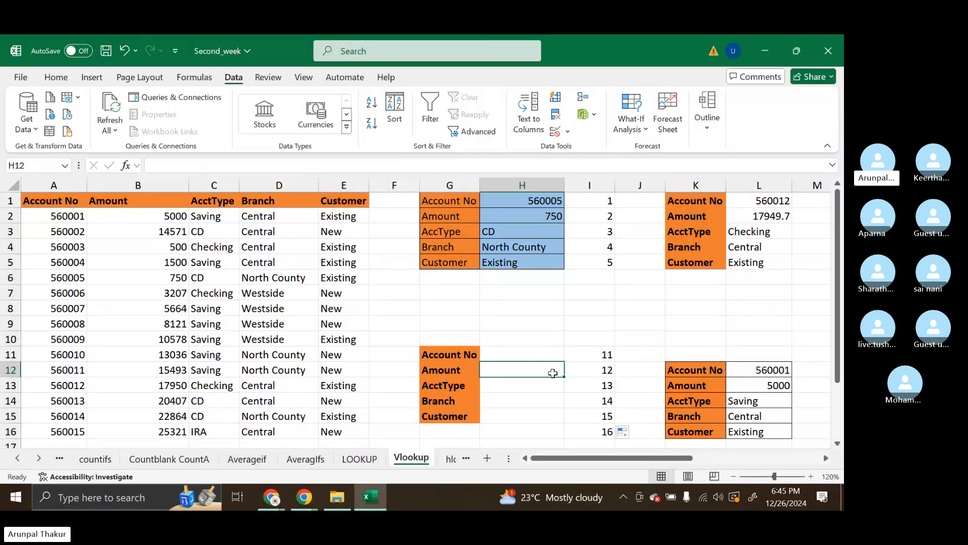
pyautogui.write('=')
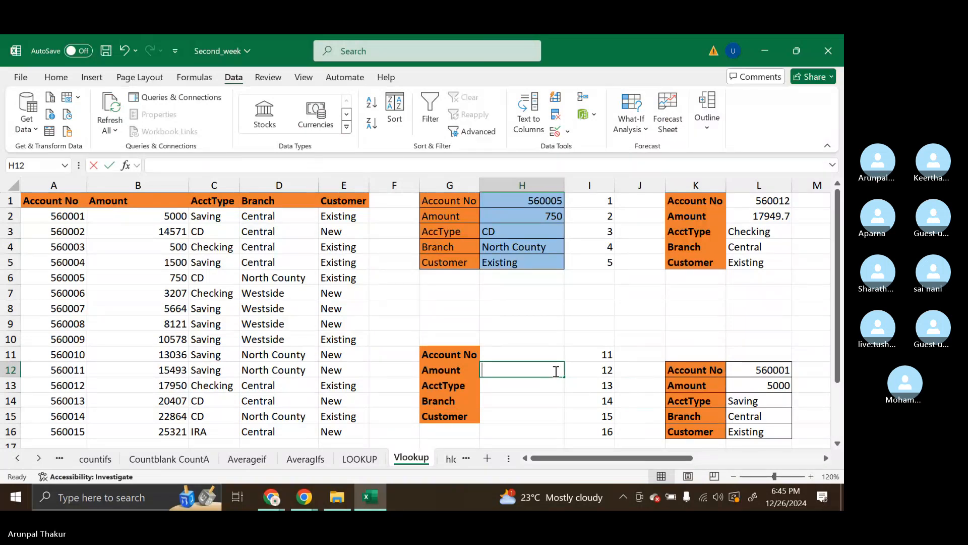
pyautogui.write('r')
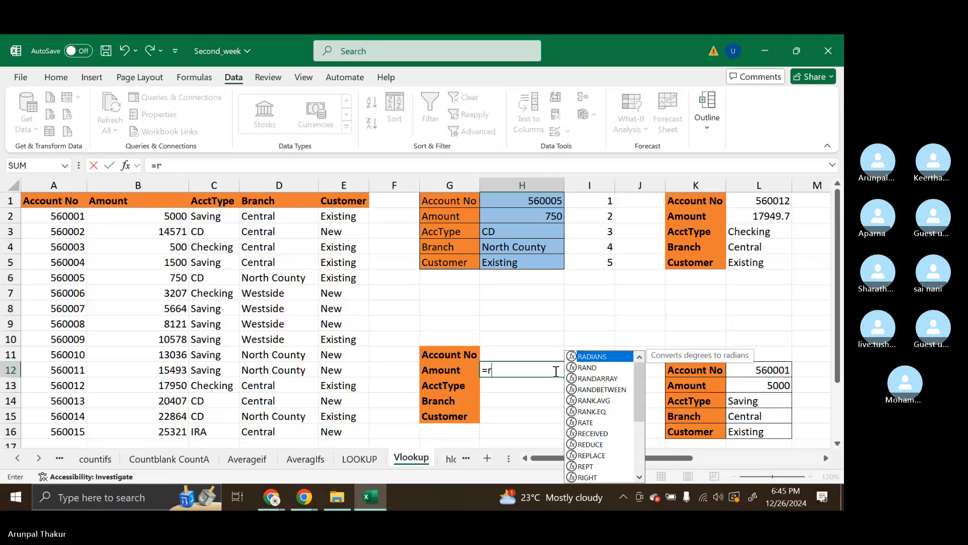
pyautogui.write('ow')
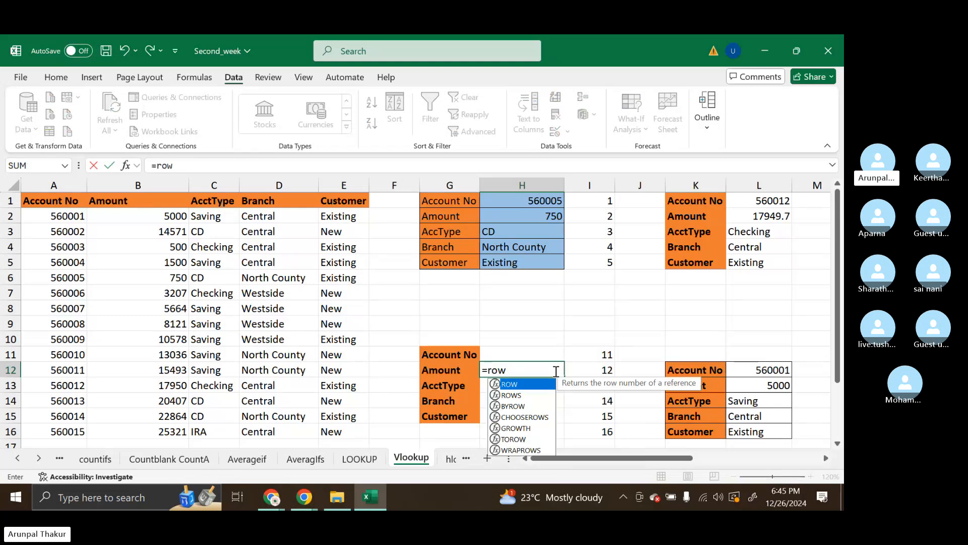
pyautogui.write('(')
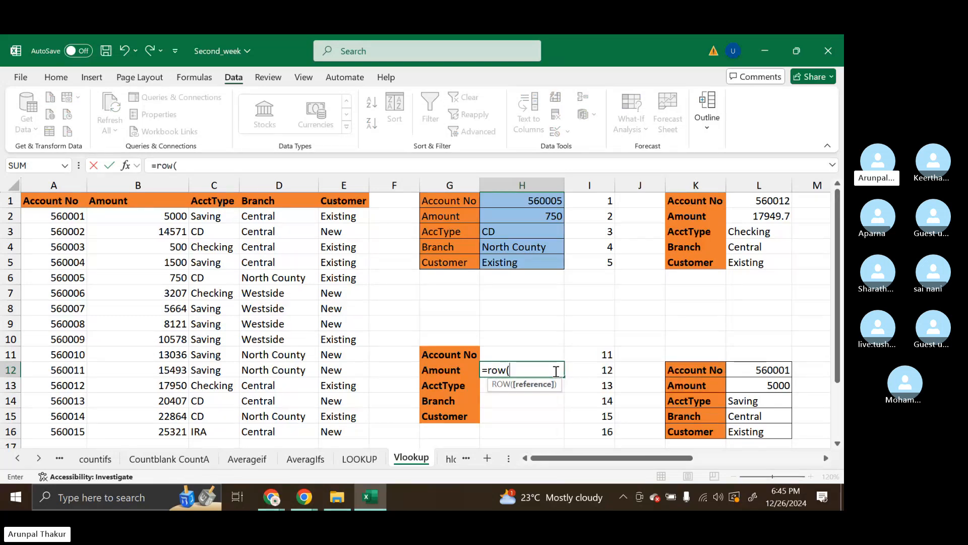
pyautogui.write(')-3')
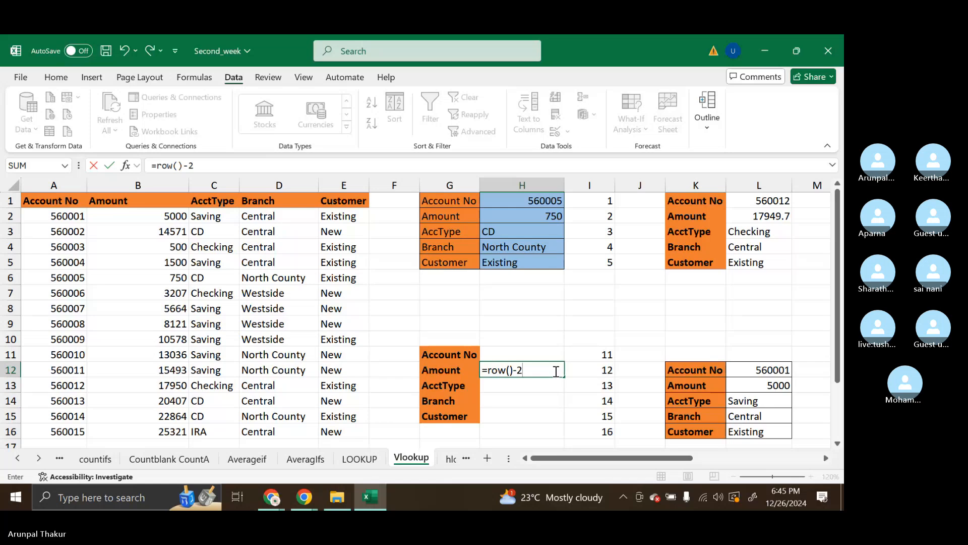
pyautogui.press('Return')
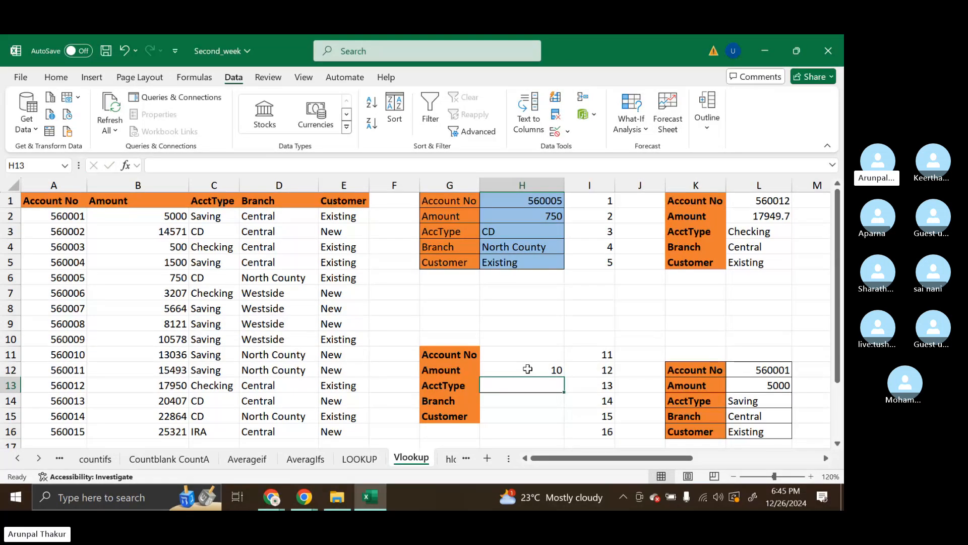
# Change the formula in H12 to =ROW()-10 and fill it down to the Customer row, H15
pyautogui.doubleClick(538, 371)
pyautogui.press('BackSpace')
pyautogui.write('10')
pyautogui.press('Return')
pyautogui.click(542, 370)
pyautogui.moveTo(562, 374); pyautogui.dragTo(567, 423)
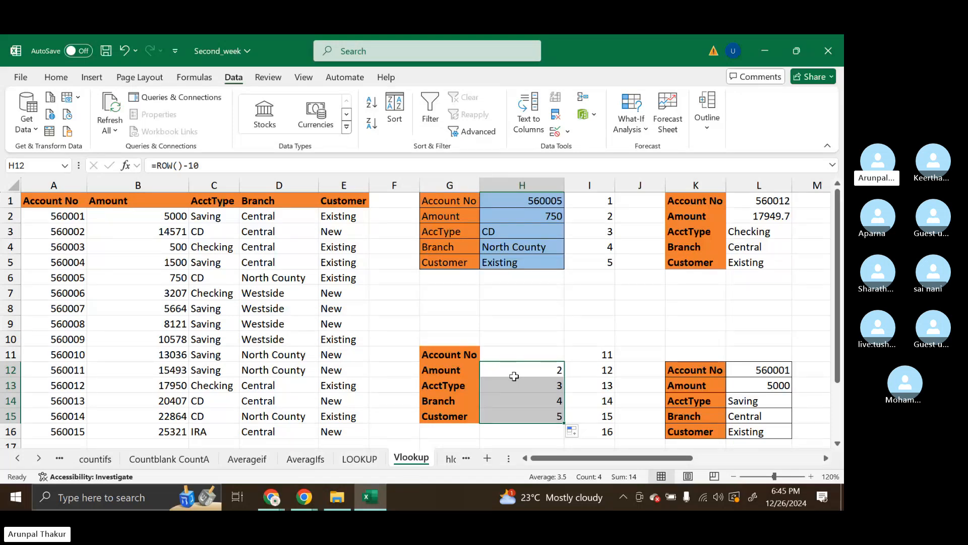
# Clear the ROW formulas from cells H12:H15 of the second lookup table, including any formatting in H14:H15
pyautogui.moveTo(513, 377); pyautogui.dragTo(549, 420)
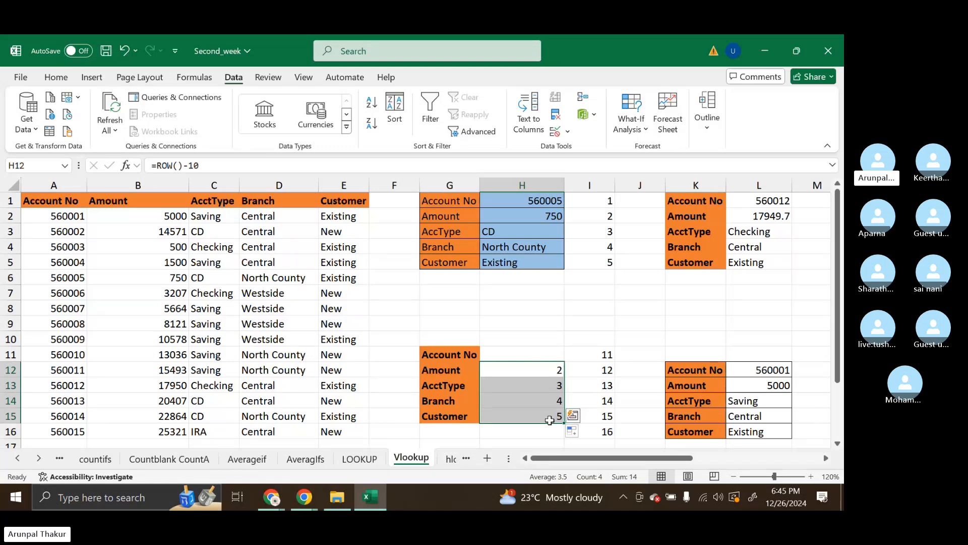
pyautogui.press('BackSpace')
pyautogui.click(553, 386)
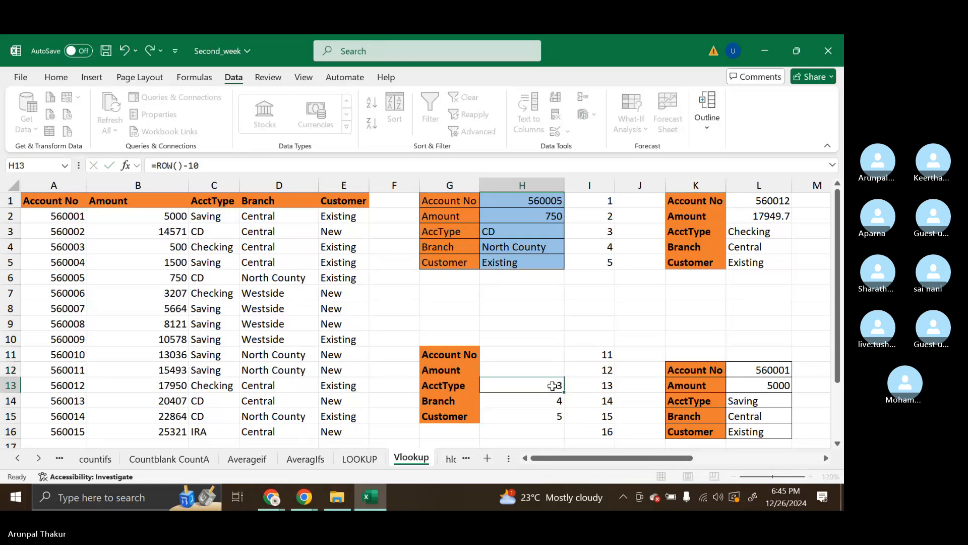
pyautogui.doubleClick(553, 386)
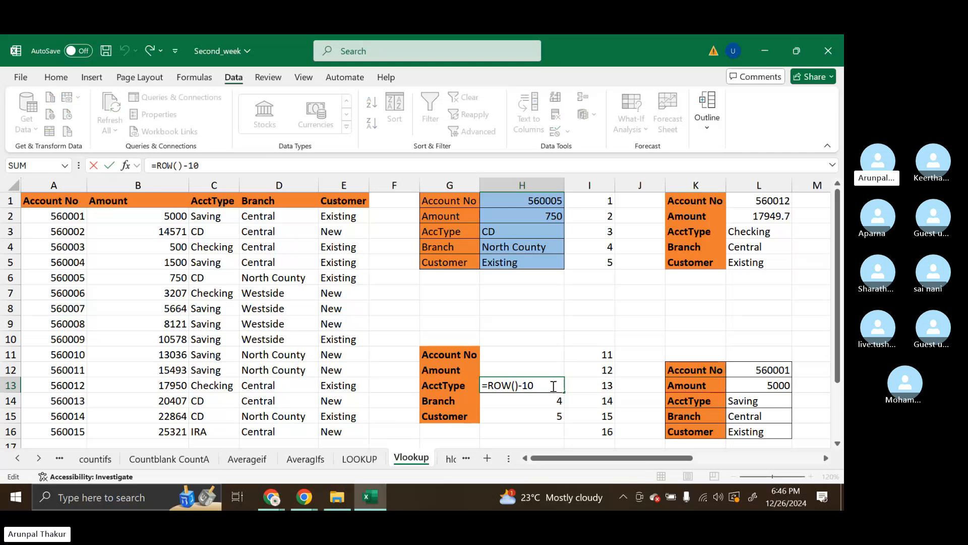
pyautogui.press('BackSpace')
pyautogui.press('BackSpace')
pyautogui.press('BackSpace')
pyautogui.press('BackSpace')
pyautogui.press('BackSpace')
pyautogui.press('BackSpace')
pyautogui.press('BackSpace')
pyautogui.press('BackSpace')
pyautogui.press('BackSpace')
pyautogui.click(558, 412)
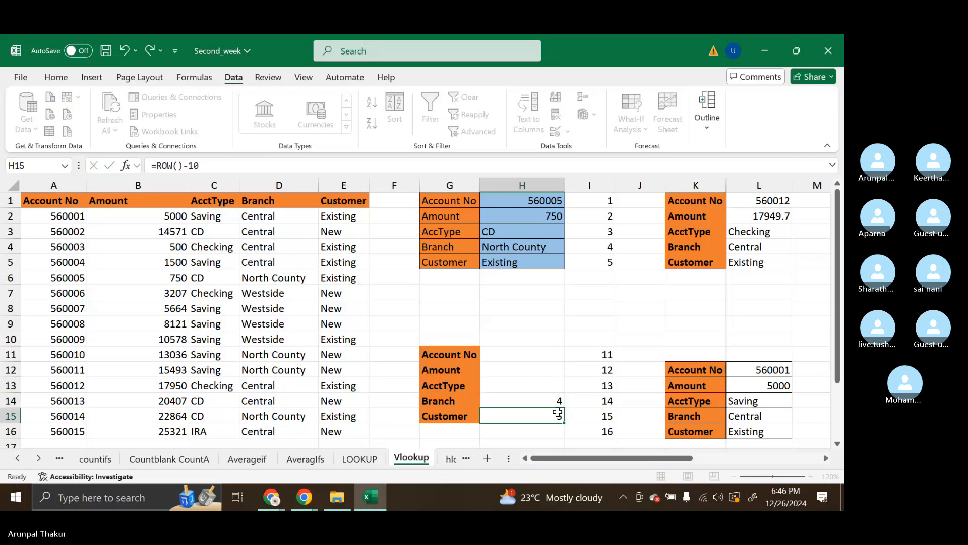
pyautogui.moveTo(545, 400); pyautogui.dragTo(551, 412)
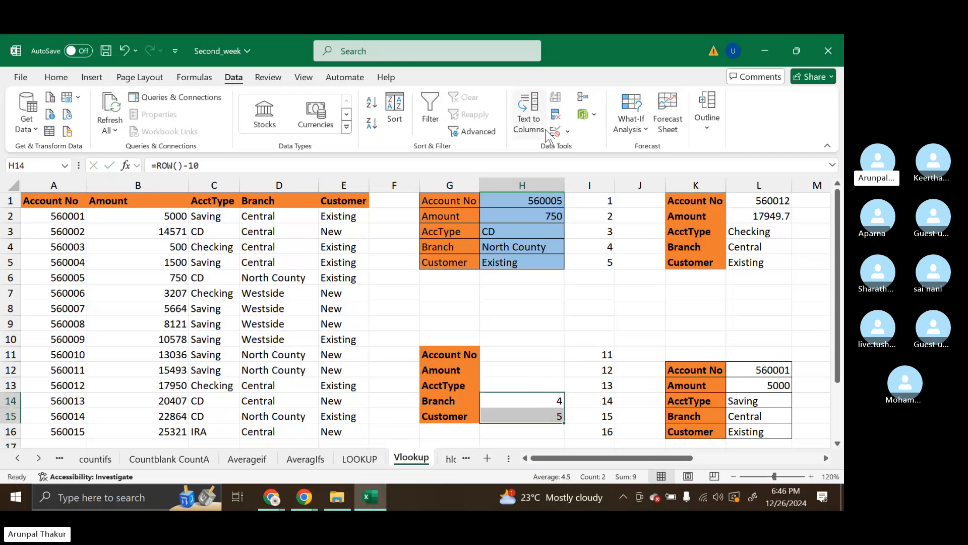
pyautogui.click(59, 77)
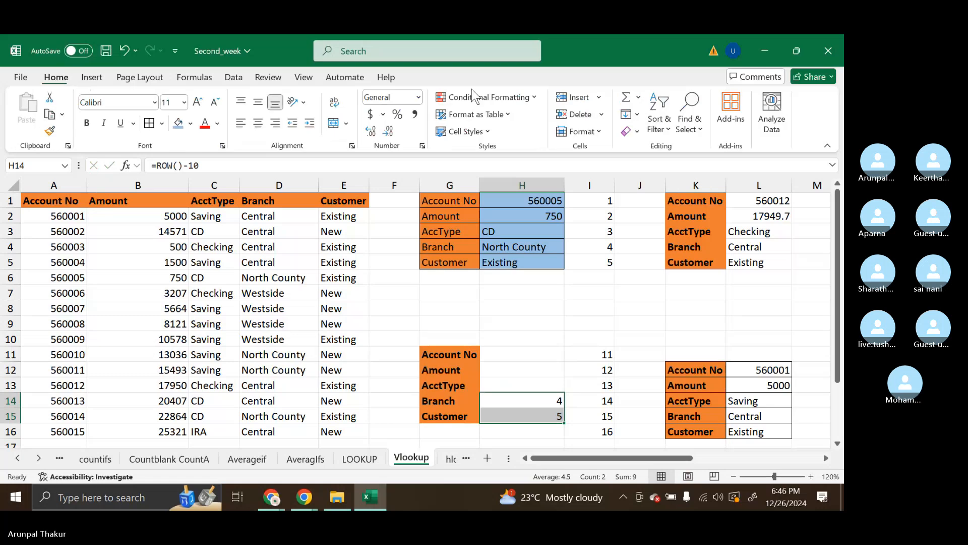
pyautogui.click(632, 131)
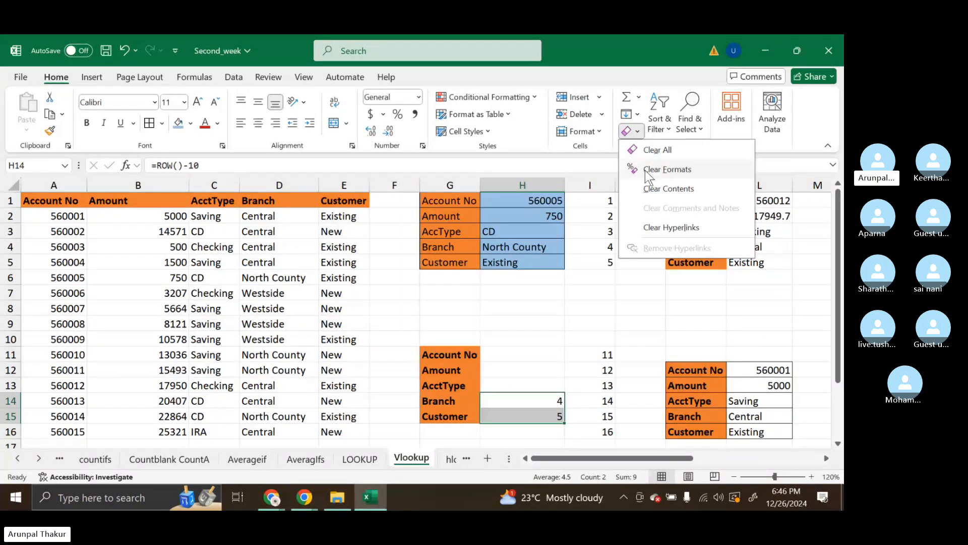
pyautogui.click(662, 152)
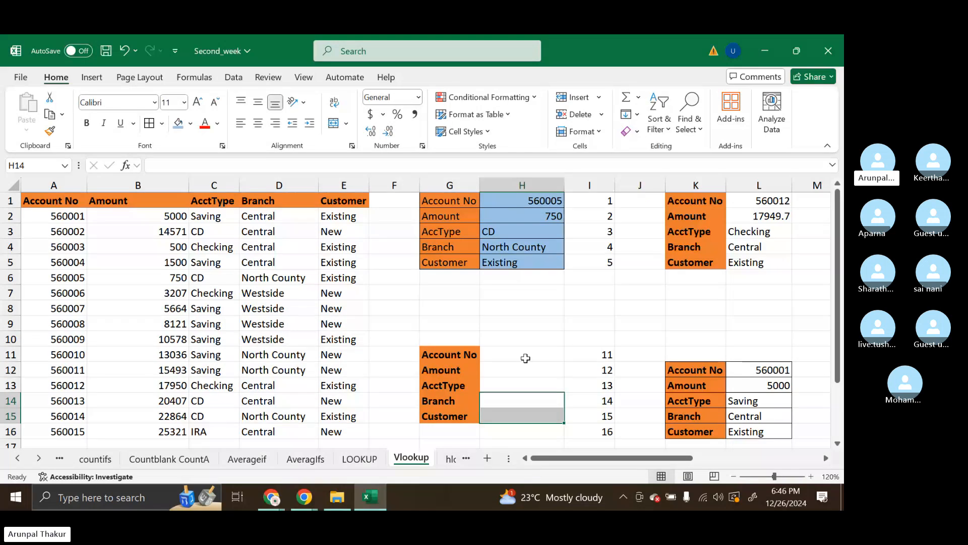
# Add a list data validation to H11 with source =$A$2:$A$16, and choose an account number from its drop-down
pyautogui.click(525, 357)
pyautogui.moveTo(523, 354)
pyautogui.mouseDown()
pyautogui.moveTo(523, 376)
pyautogui.moveTo(510, 358)
pyautogui.mouseUp()
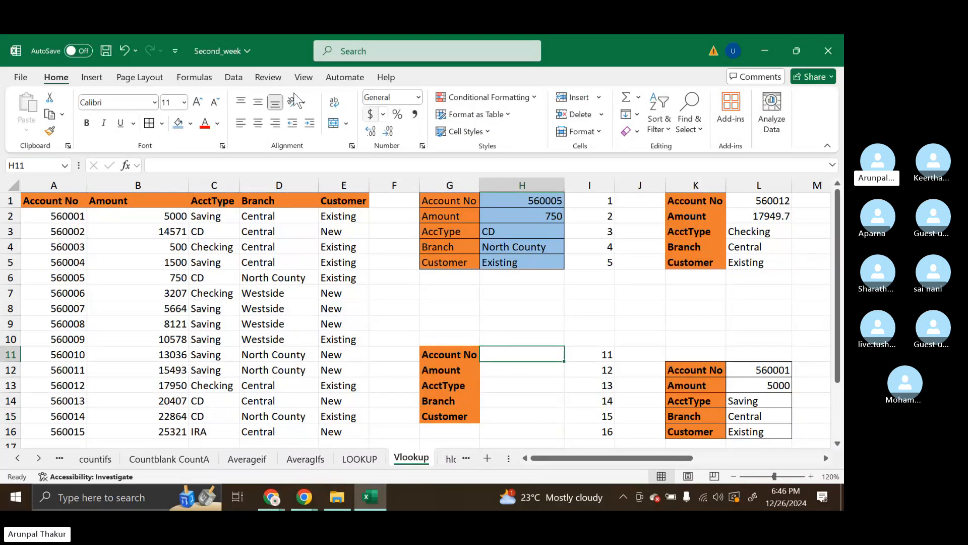
pyautogui.click(233, 77)
pyautogui.click(568, 134)
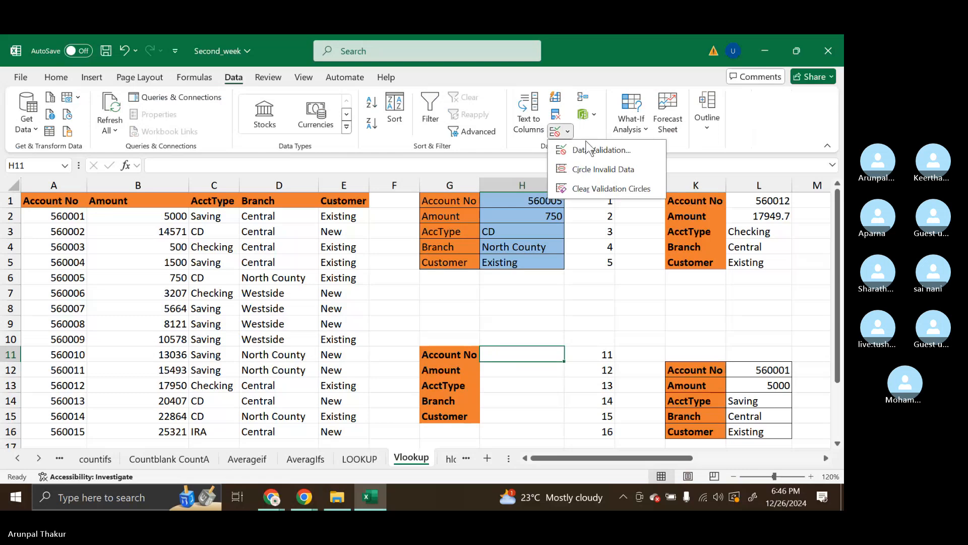
pyautogui.click(610, 151)
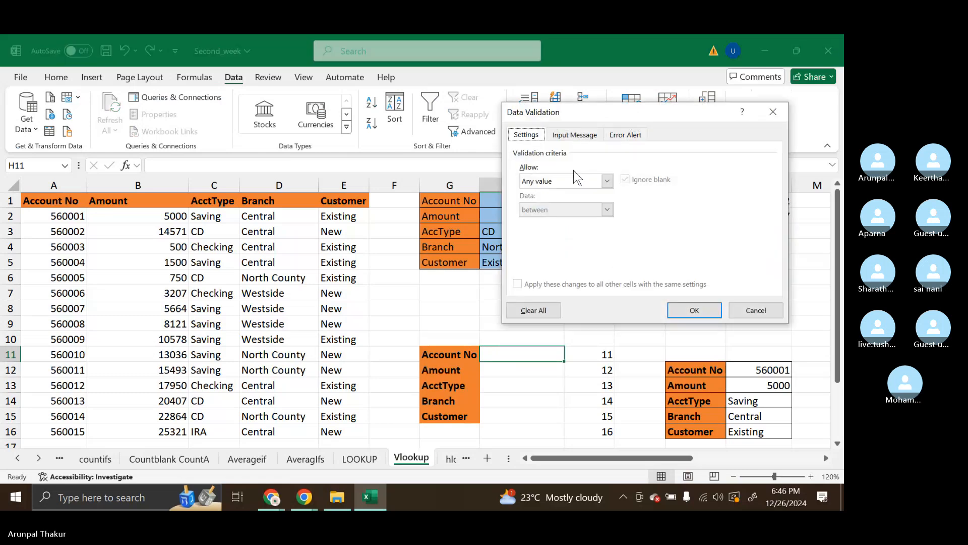
pyautogui.click(606, 181)
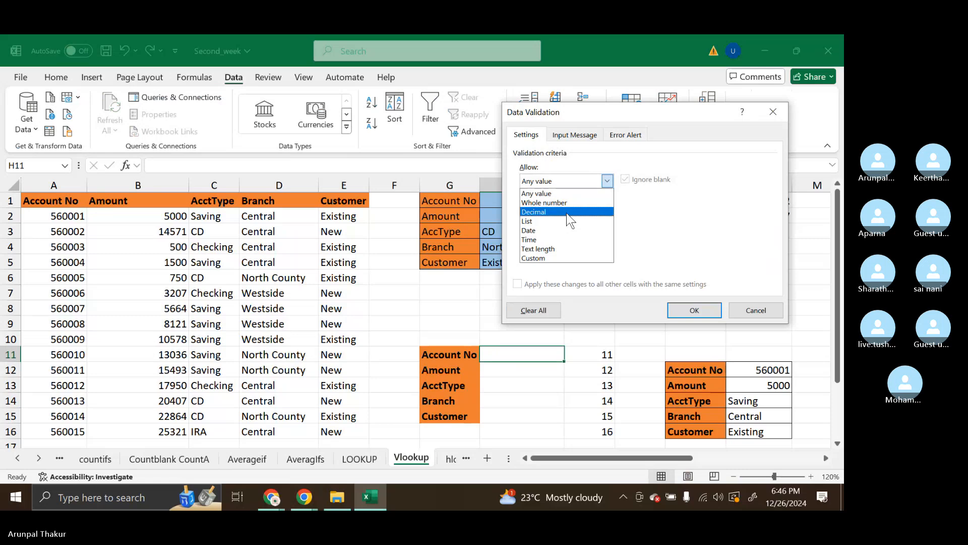
pyautogui.click(564, 221)
pyautogui.click(576, 237)
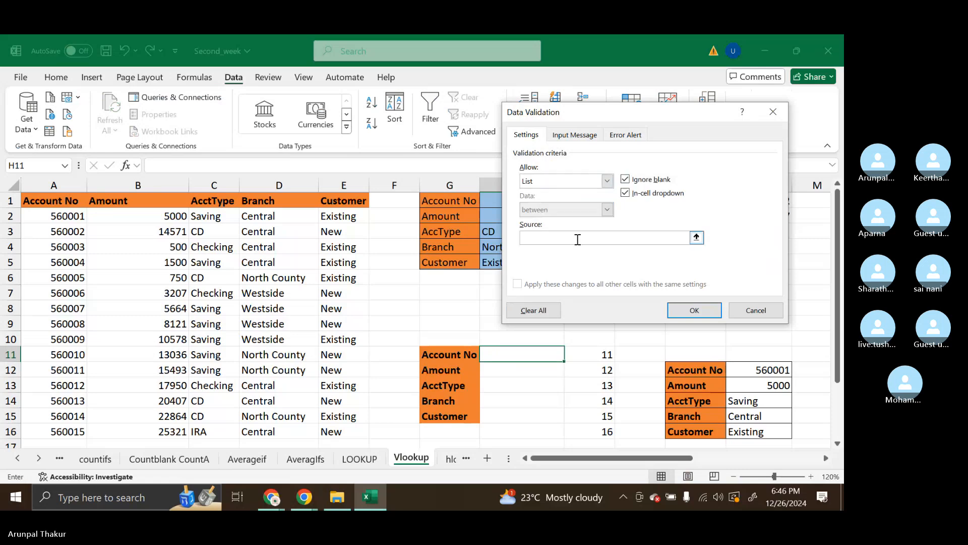
pyautogui.click(56, 224)
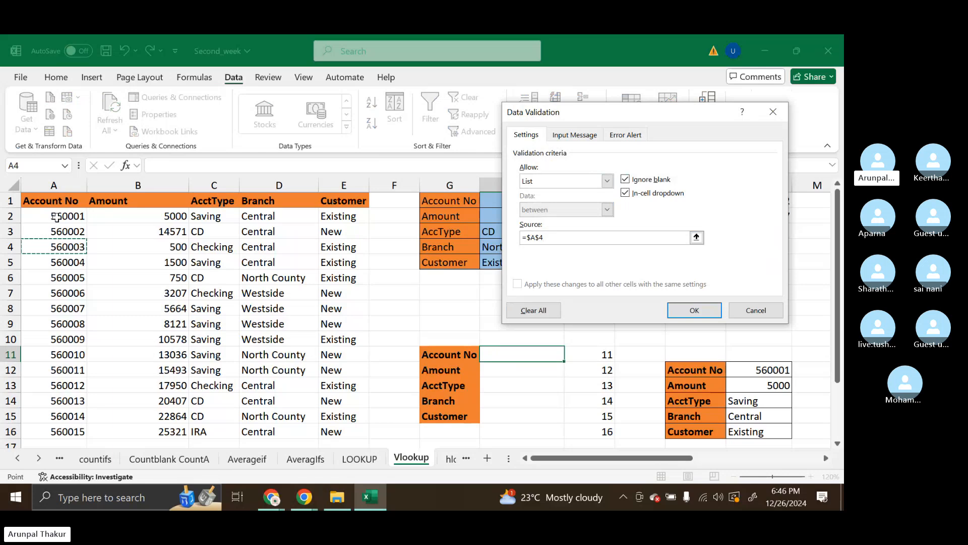
pyautogui.moveTo(56, 217); pyautogui.dragTo(77, 399)
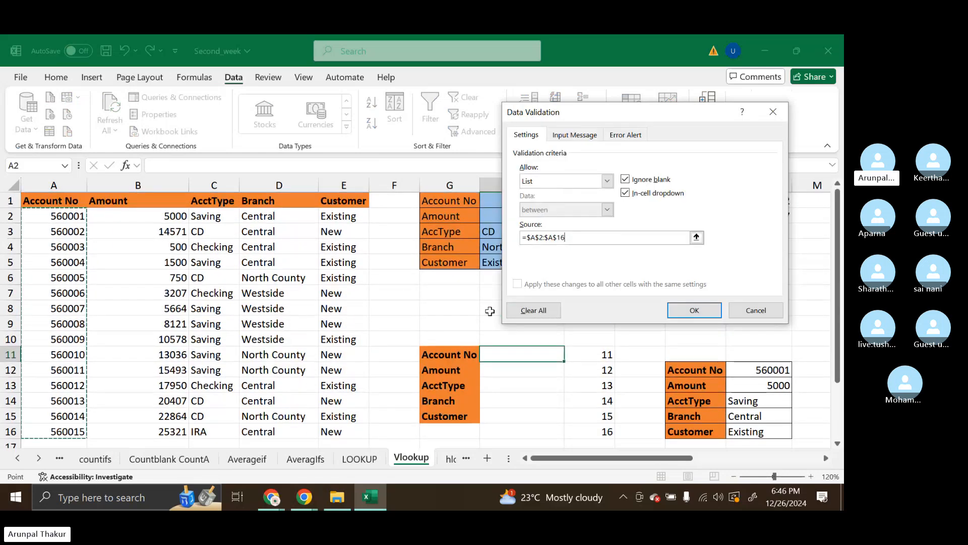
pyautogui.click(695, 311)
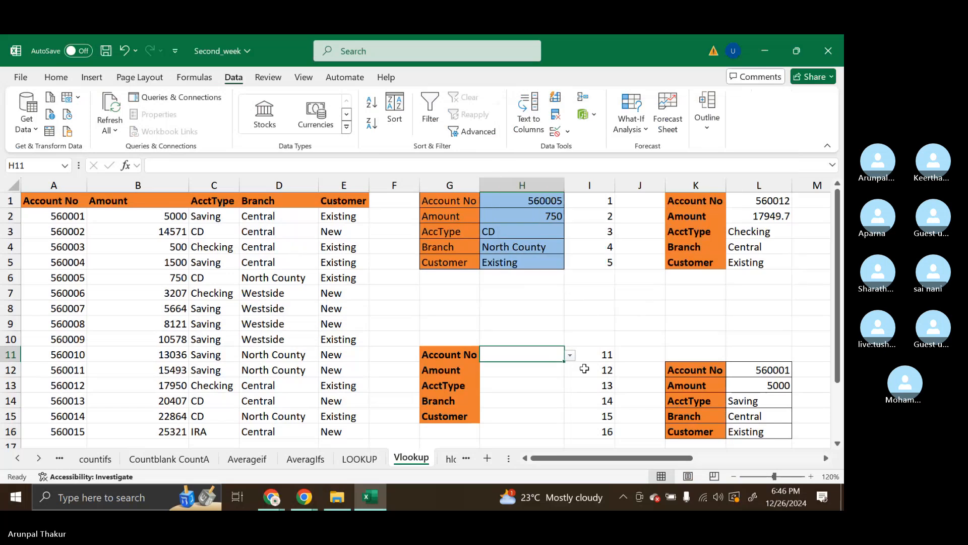
pyautogui.click(569, 355)
pyautogui.click(510, 296)
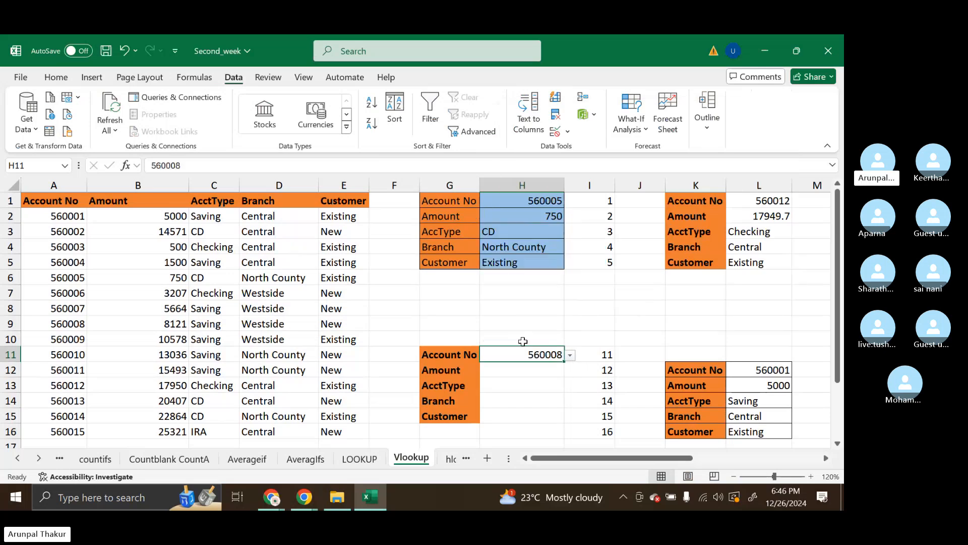
# Start a VLOOKUP formula in the Amount cell H12 of the second lookup table
pyautogui.click(516, 372)
pyautogui.write('=')
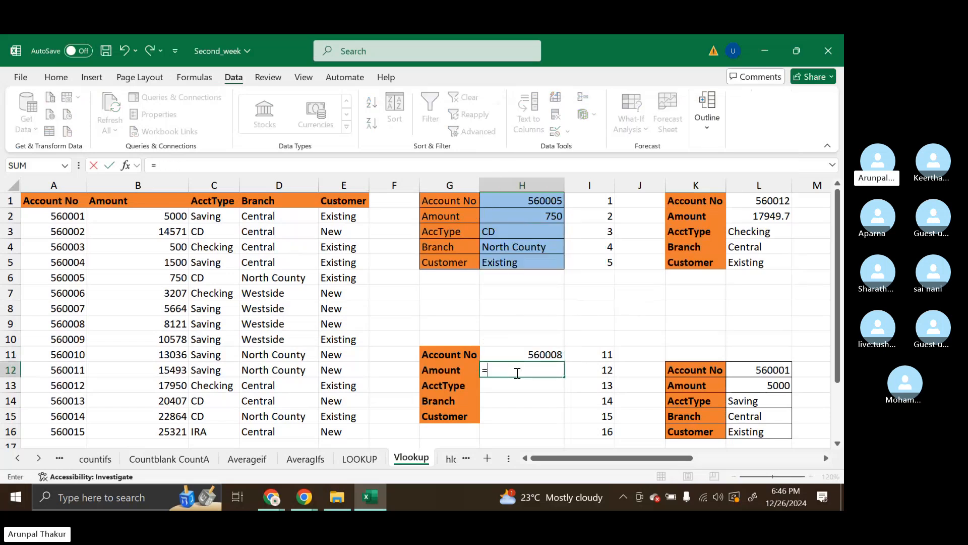
pyautogui.write('vloo')
pyautogui.press('Return')
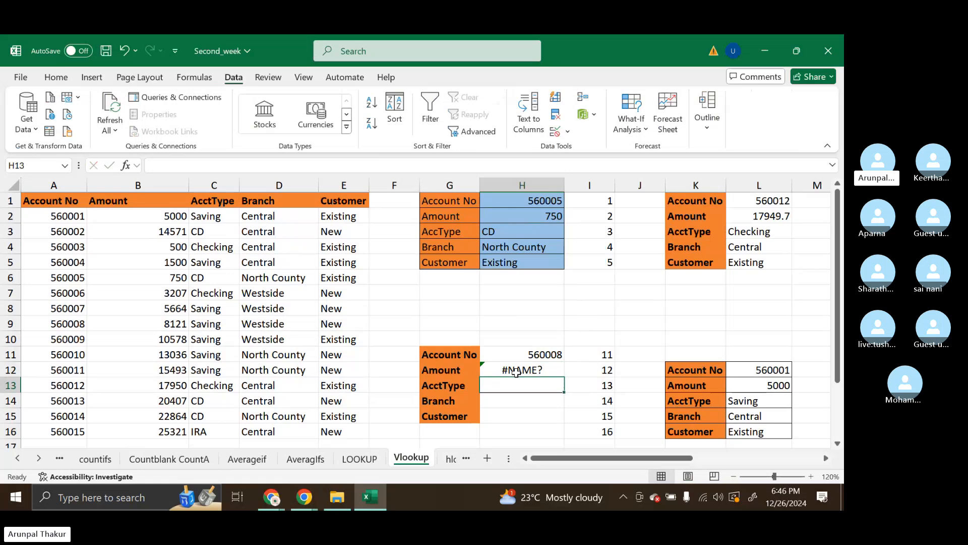
pyautogui.press('Up')
pyautogui.doubleClick(515, 372)
pyautogui.write('k')
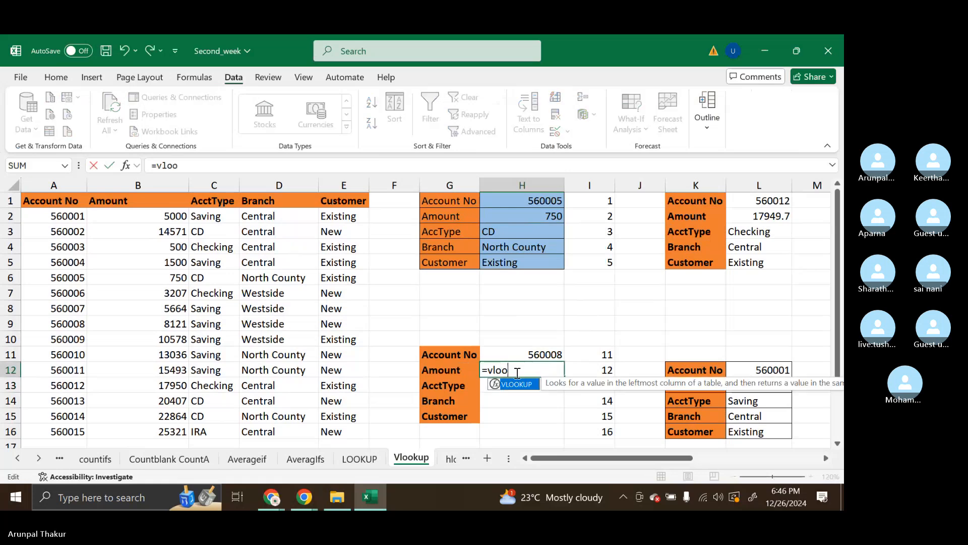
pyautogui.press('Tab')
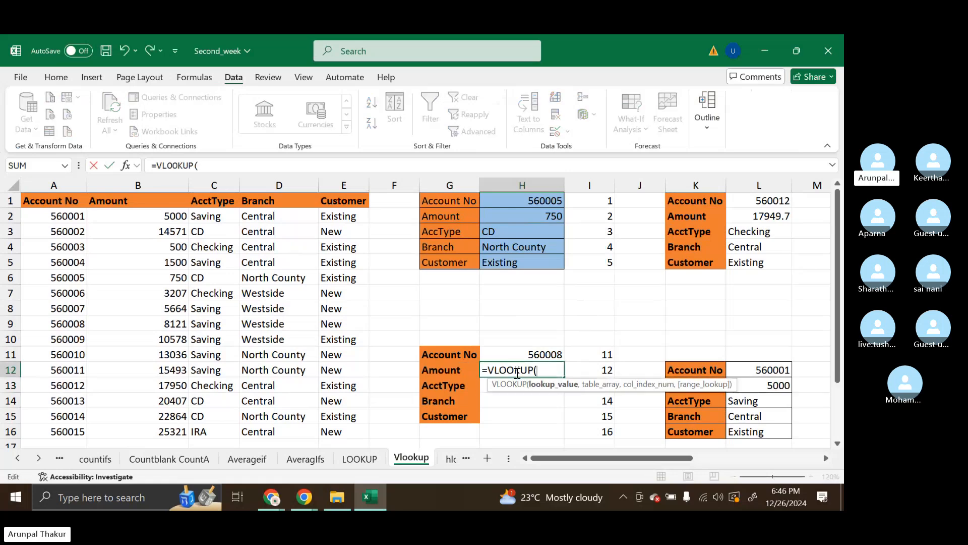
# Supply $H$11 as the absolute lookup value and the named range LIST1 as the table array
pyautogui.click(527, 355)
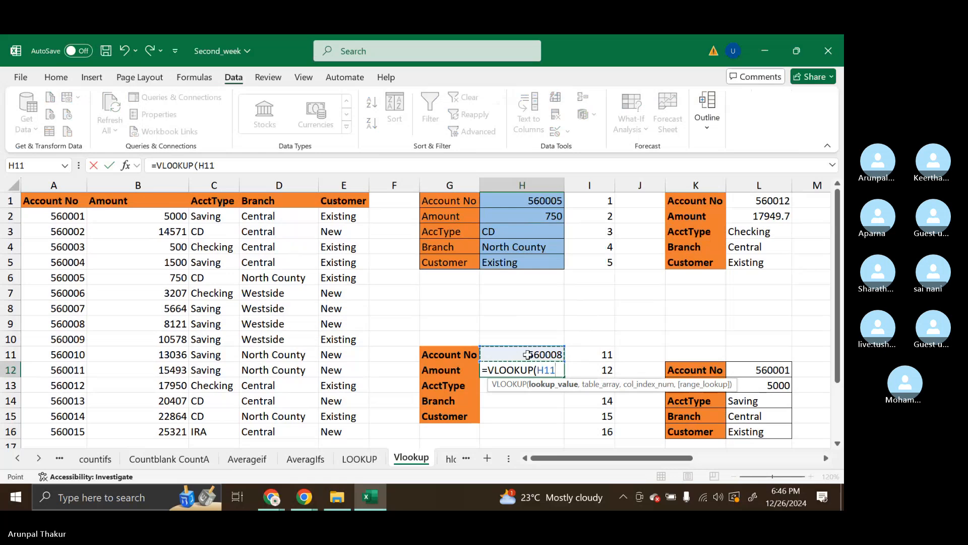
pyautogui.press('F4')
pyautogui.write(',li')
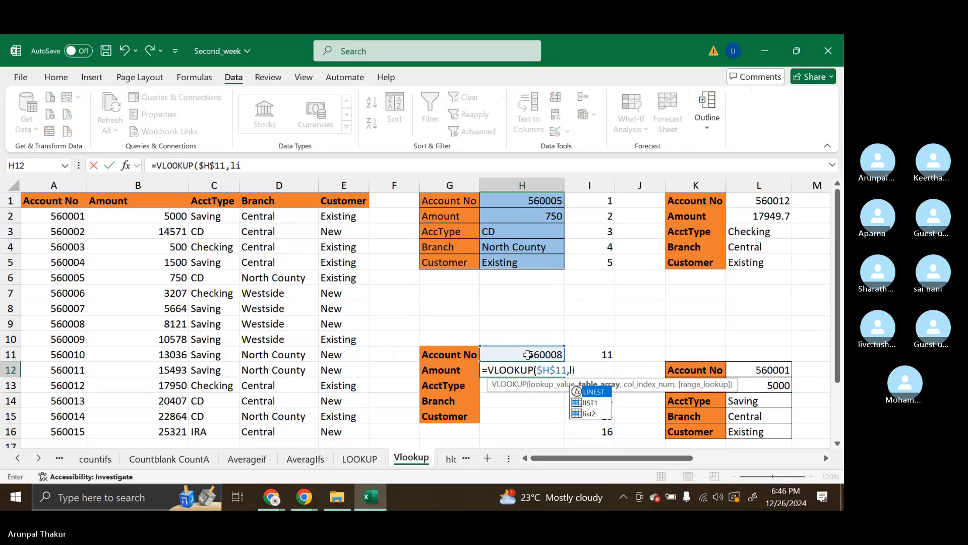
pyautogui.press('Down')
pyautogui.press('Tab')
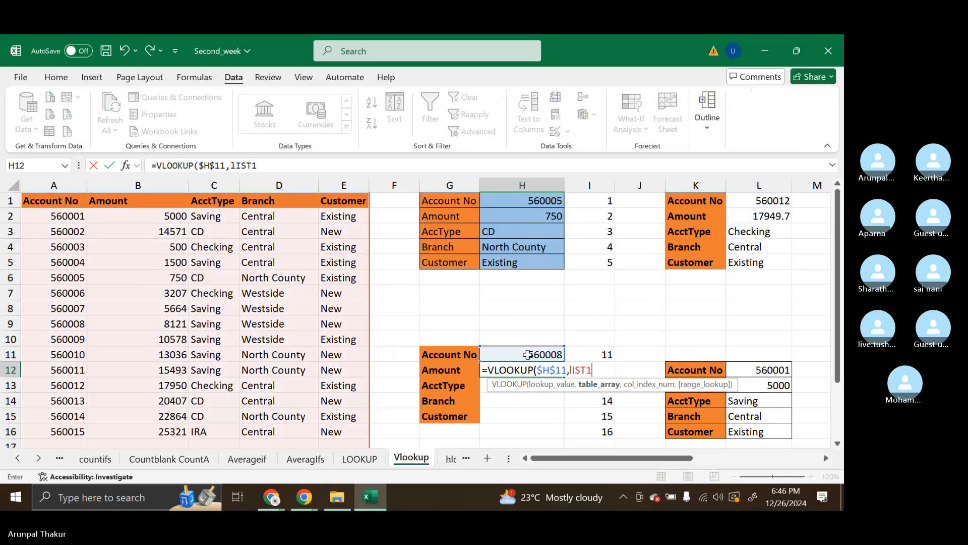
pyautogui.write(',')
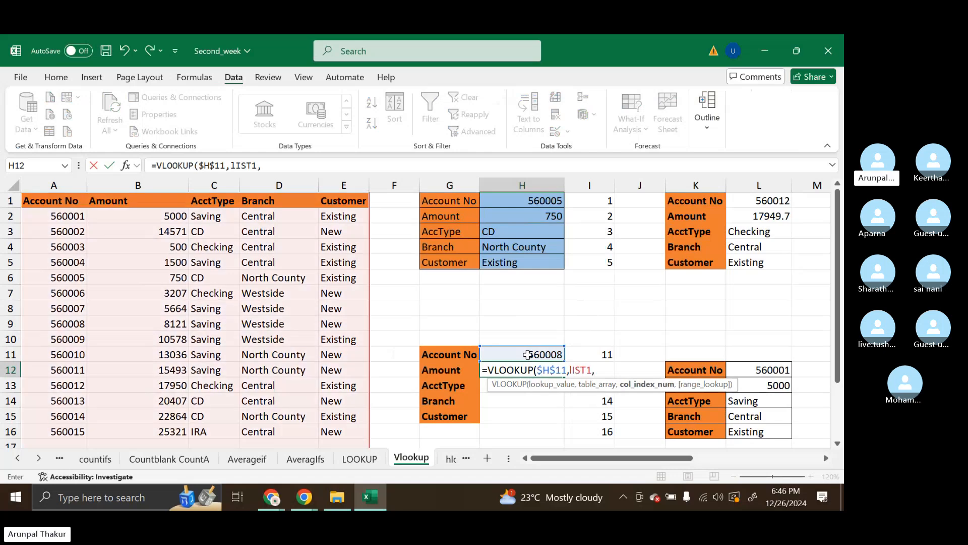
# Complete the VLOOKUP in H12 with ROW()-10 as the column index and FALSE for an exact match
pyautogui.press('BackSpace')
pyautogui.write('row')
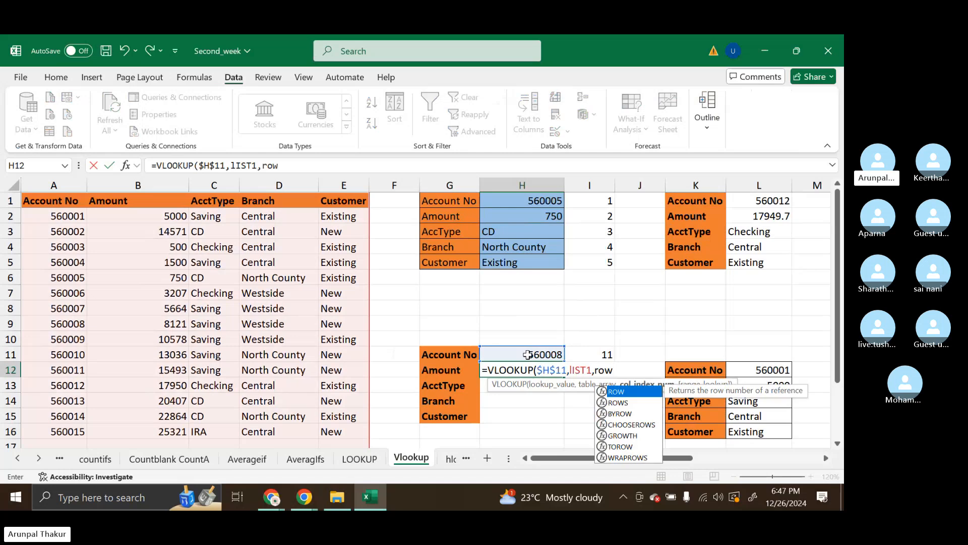
pyautogui.write('()')
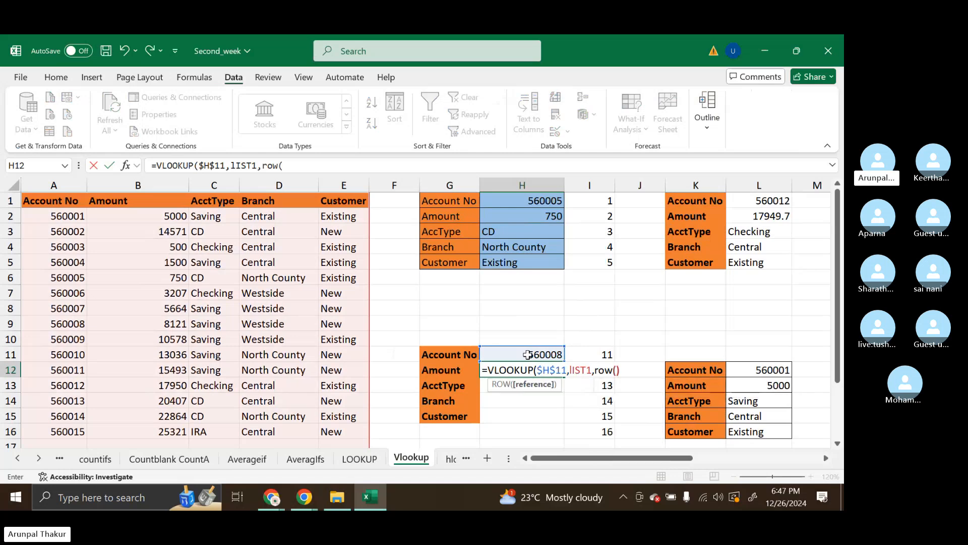
pyautogui.write('-')
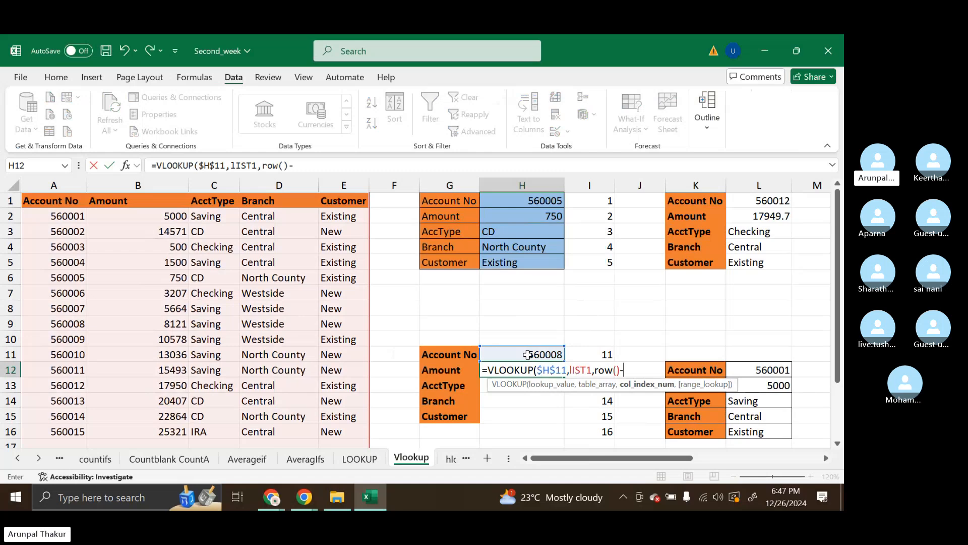
pyautogui.write('10')
pyautogui.write(',')
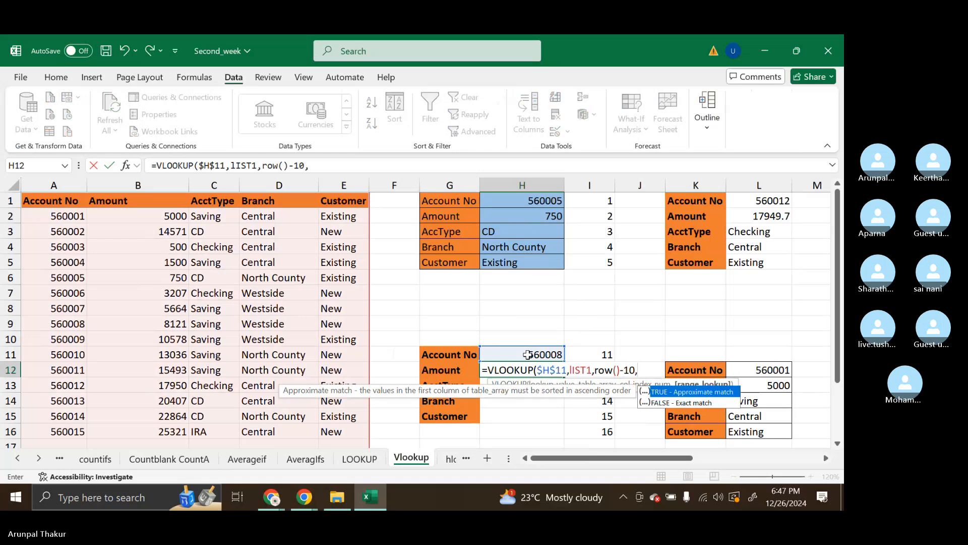
pyautogui.press('Down')
pyautogui.press('Tab')
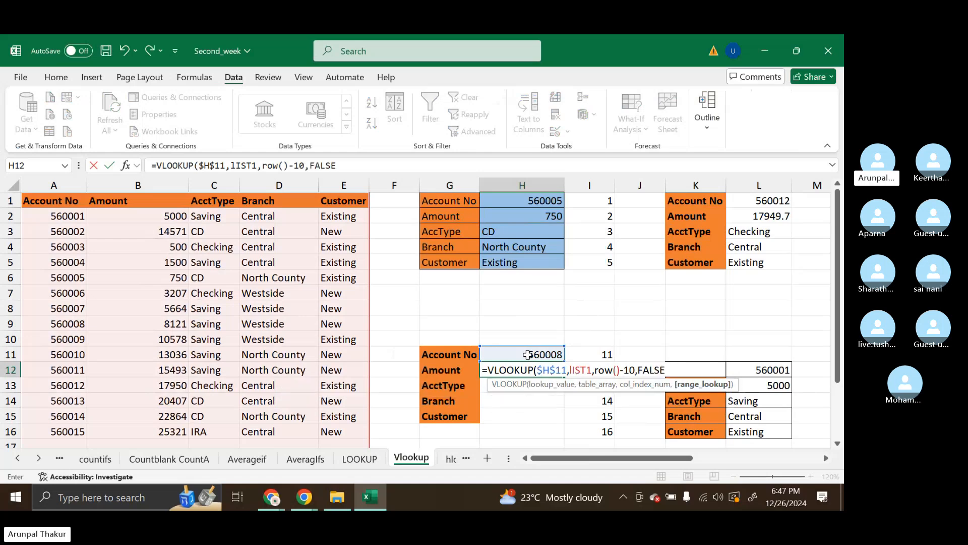
pyautogui.write(')')
pyautogui.press('Return')
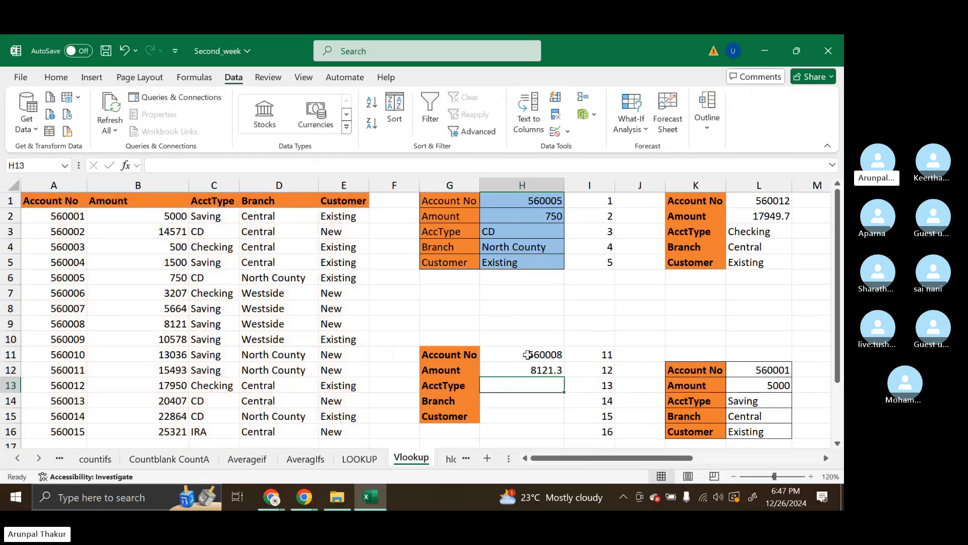
# Fill the VLOOKUP formula from H12 down to H16 and select H16
pyautogui.click(541, 370)
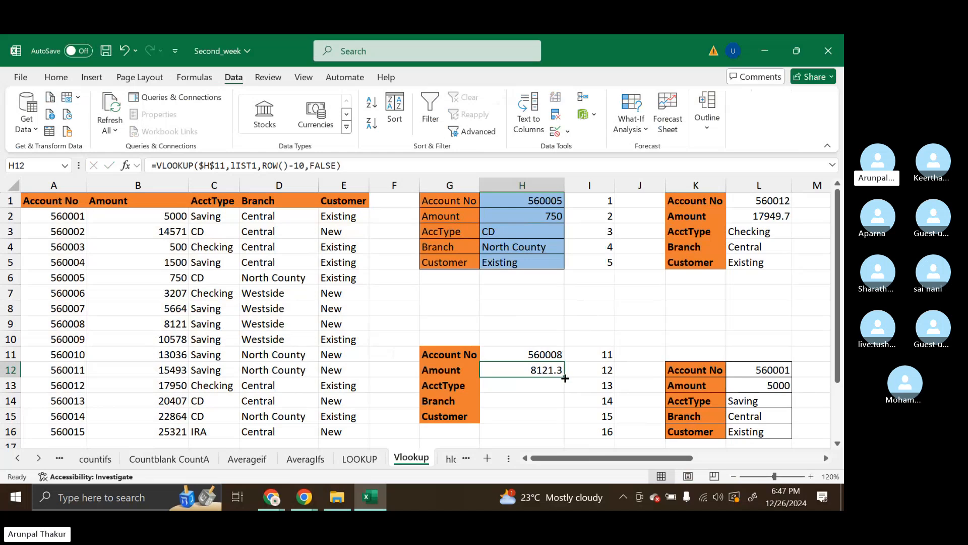
pyautogui.moveTo(563, 377); pyautogui.dragTo(562, 431)
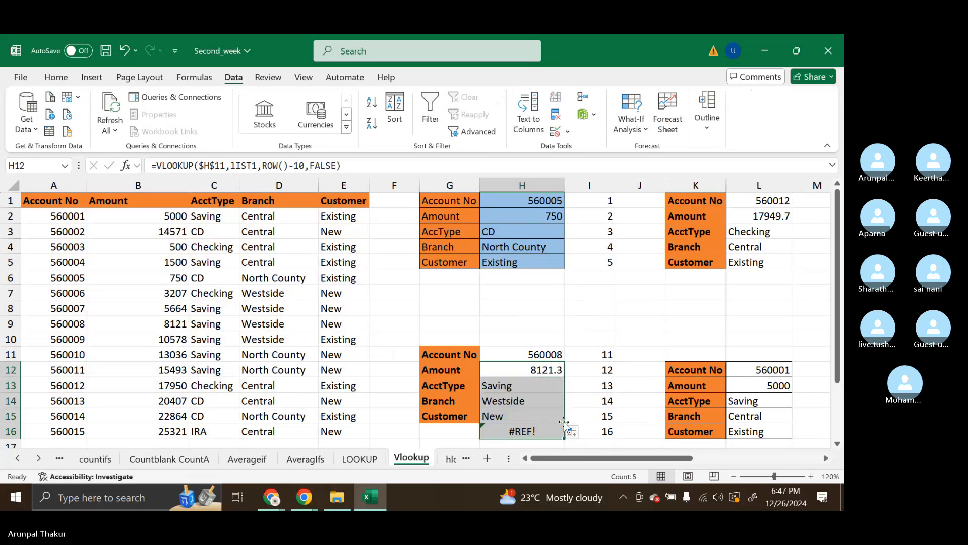
pyautogui.click(505, 433)
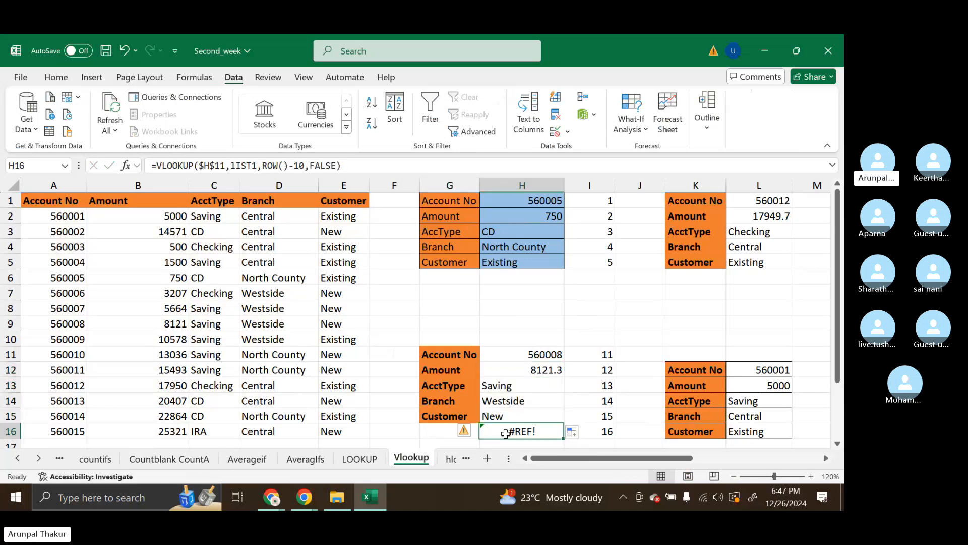
# Clear the surplus formula from H16 and check the source amount in B9 against the lookup result in H12
pyautogui.press('Delete')
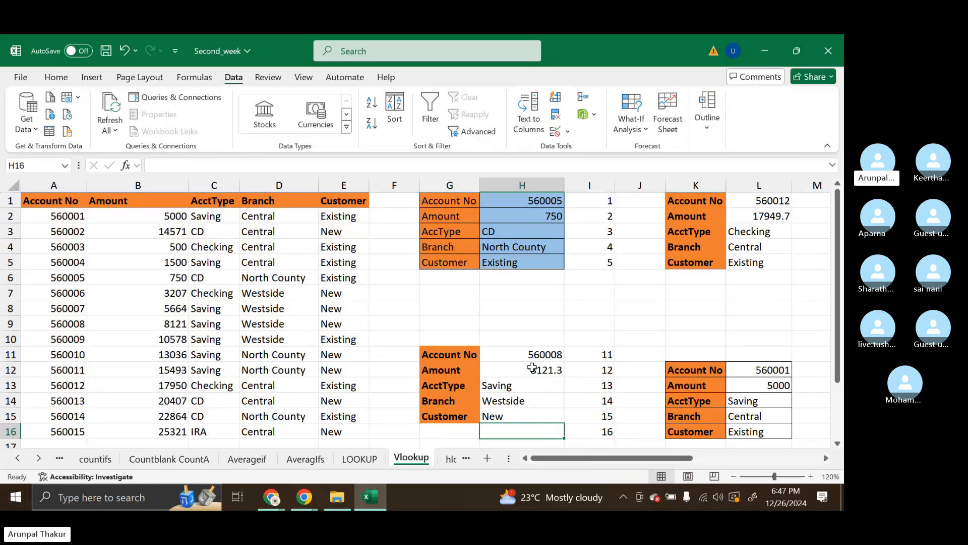
pyautogui.click(149, 327)
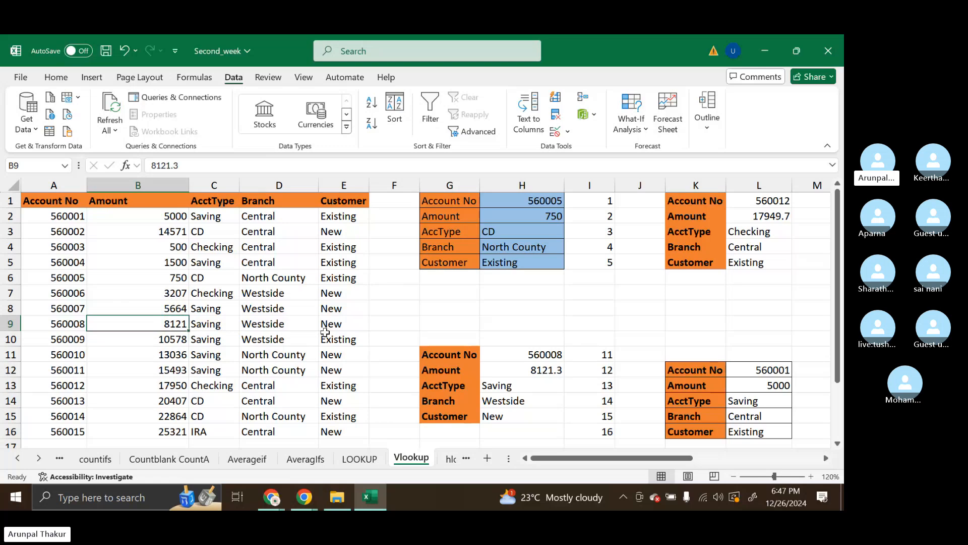
pyautogui.click(553, 372)
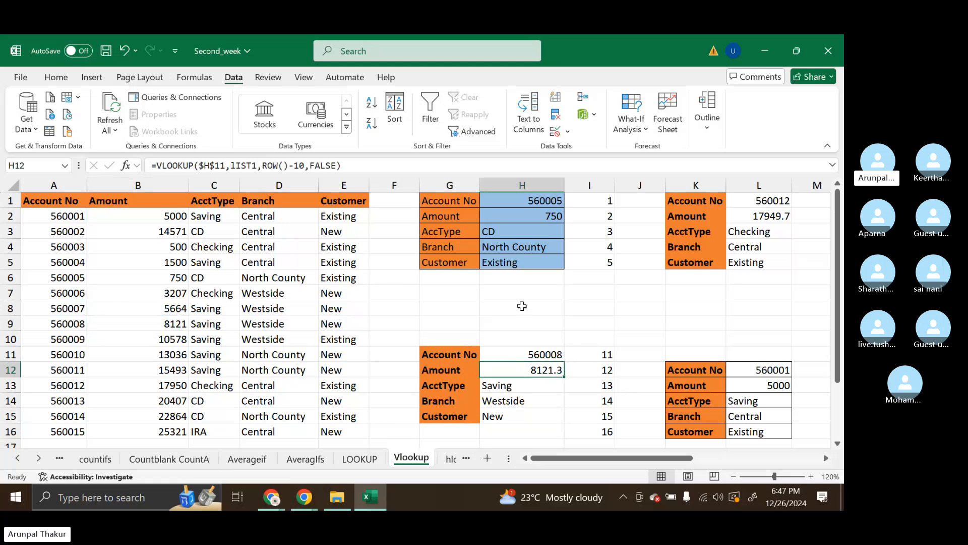
# Format the Amount values in B2:B16 to show one decimal place
pyautogui.click(49, 75)
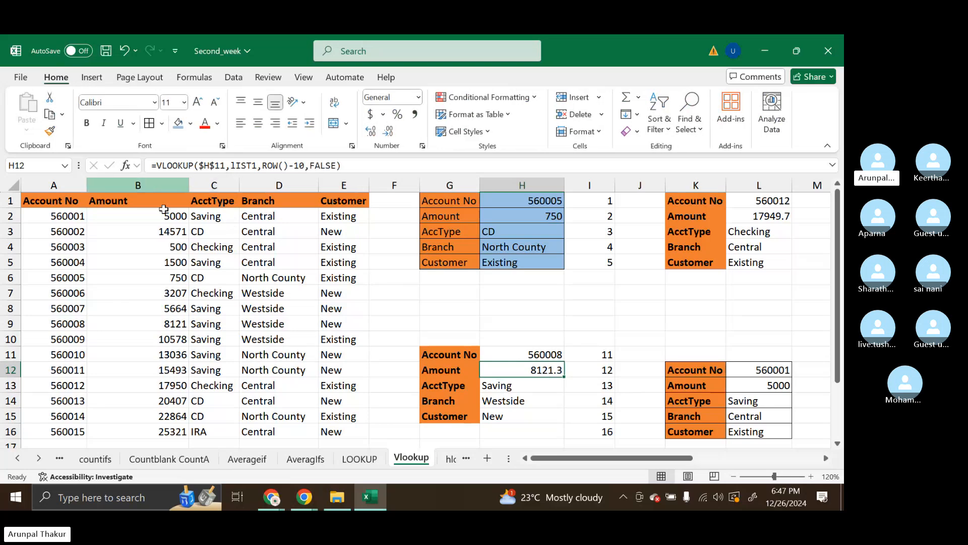
pyautogui.click(163, 211)
pyautogui.moveTo(164, 209); pyautogui.dragTo(176, 396)
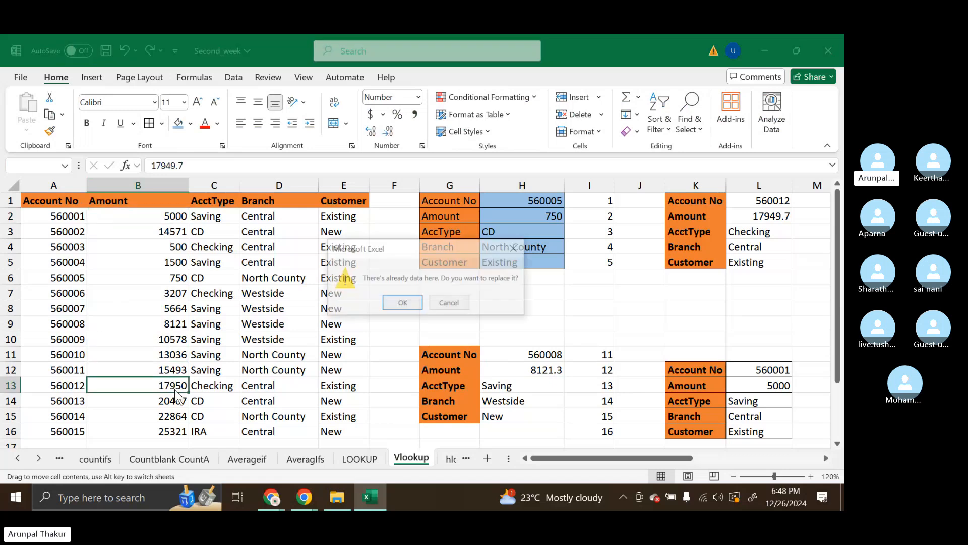
pyautogui.click(442, 302)
pyautogui.moveTo(146, 216); pyautogui.dragTo(160, 432)
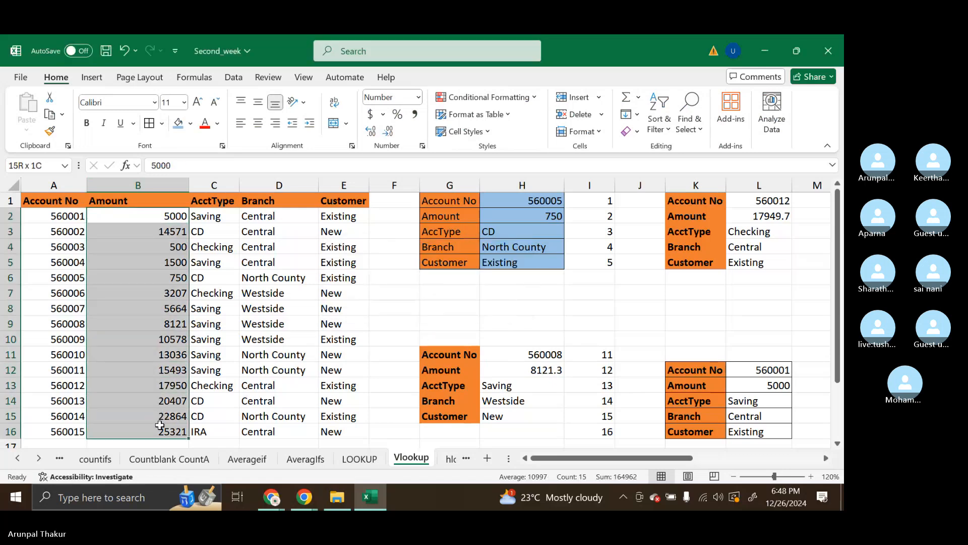
pyautogui.click(373, 134)
pyautogui.click(372, 134)
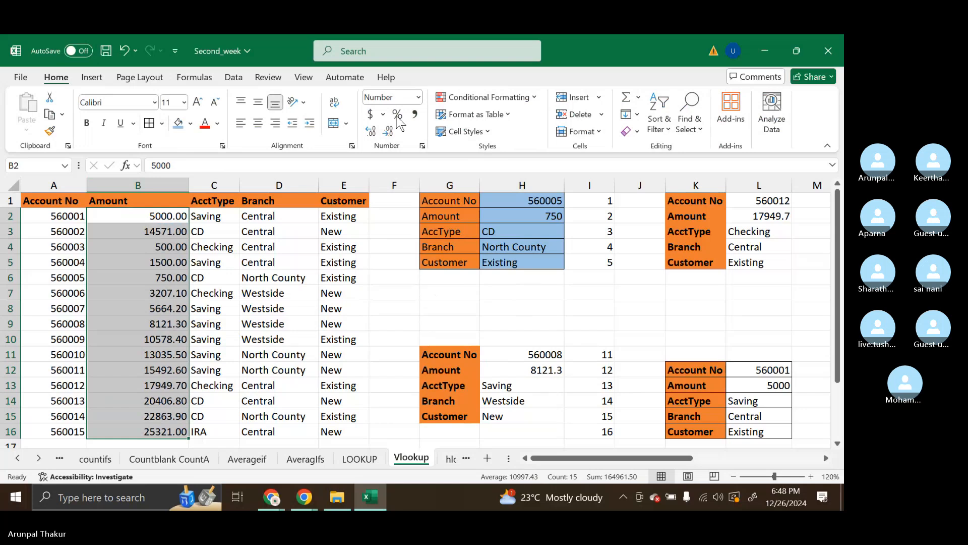
pyautogui.click(373, 132)
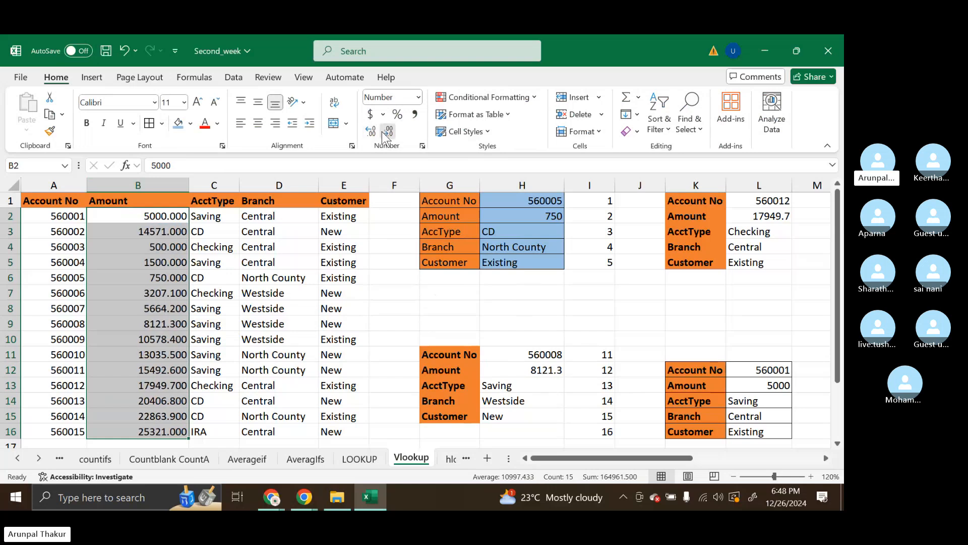
pyautogui.doubleClick(388, 132)
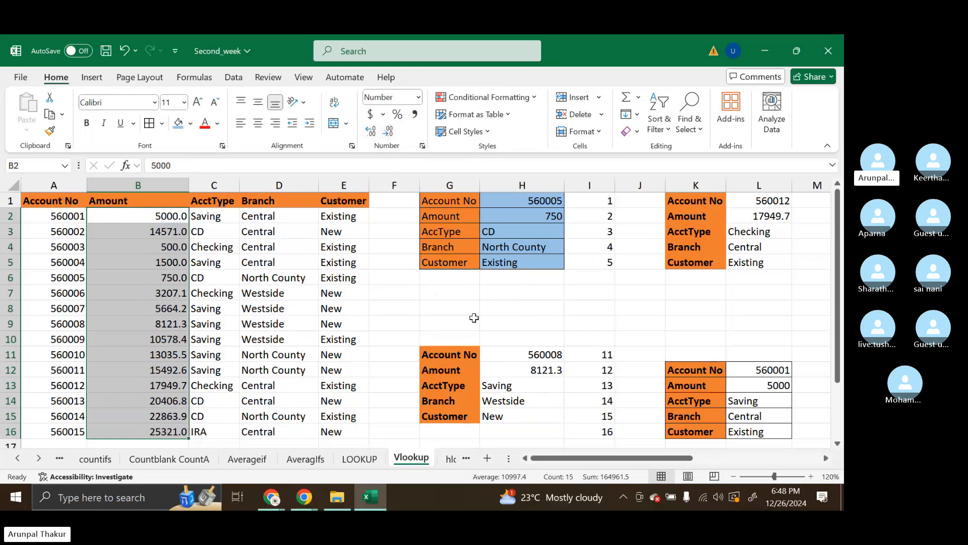
pyautogui.press('Return')
pyautogui.click(474, 319)
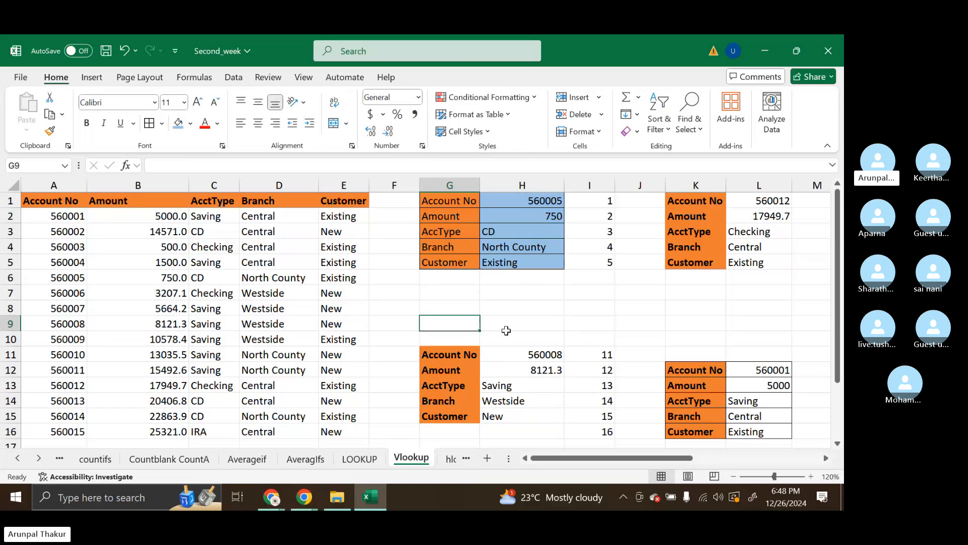
# Compare the results and formulas of the upper lookup table in H1:H5 with the lower lookup table in column H
pyautogui.moveTo(527, 351); pyautogui.dragTo(538, 483)
pyautogui.scroll(1, 522, 303)
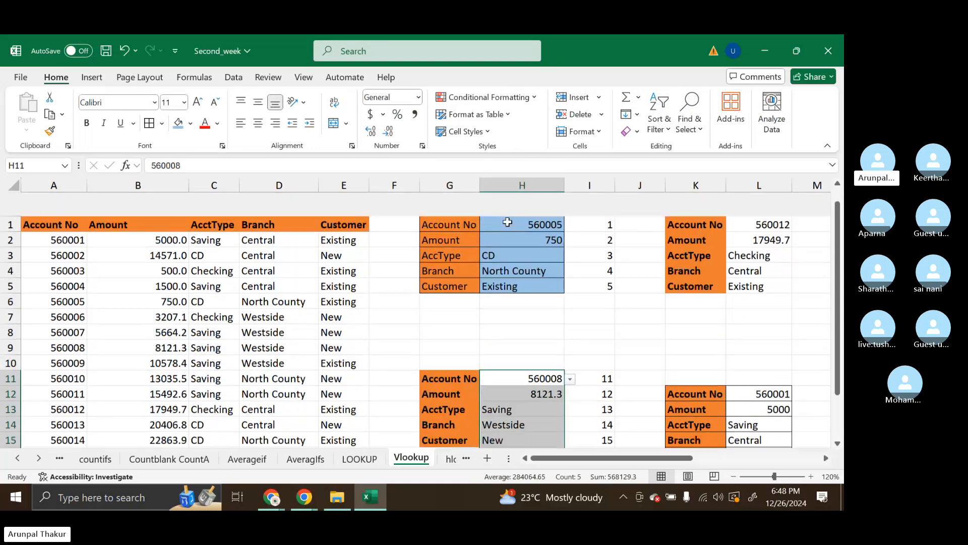
pyautogui.moveTo(522, 201); pyautogui.dragTo(514, 259)
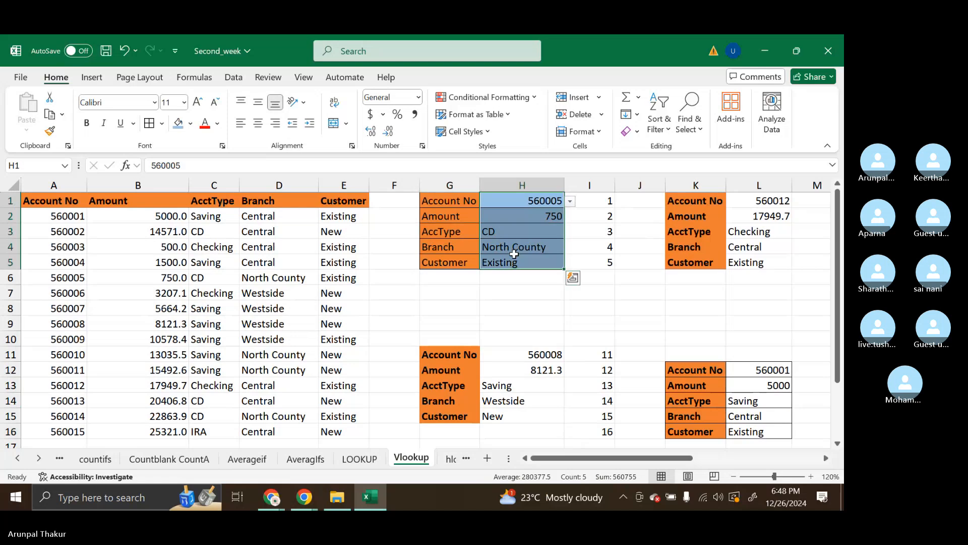
pyautogui.click(514, 261)
pyautogui.click(504, 197)
pyautogui.click(519, 244)
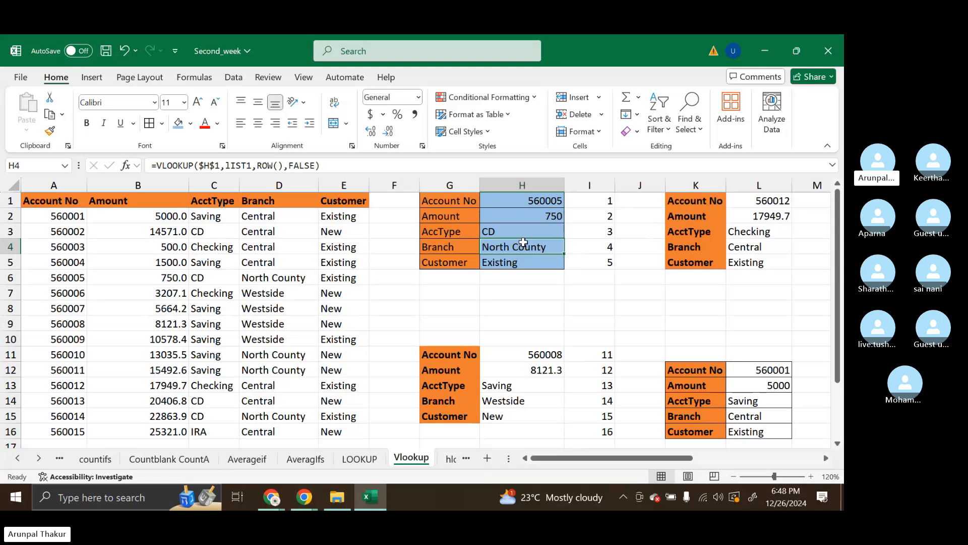
# Examine how the Amount and AcctType source columns correspond to the ROW() numbers in column I beside both lookup tables
pyautogui.click(120, 202)
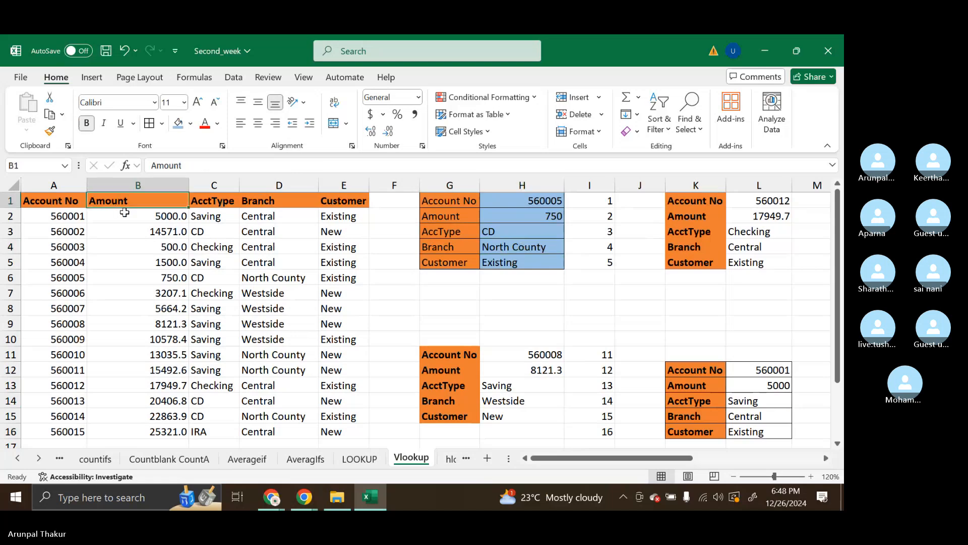
pyautogui.click(426, 218)
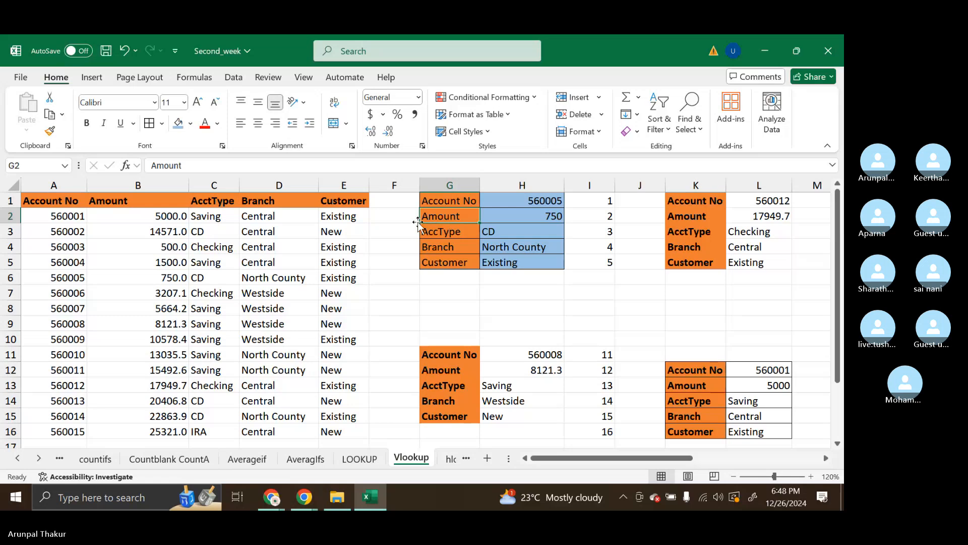
pyautogui.click(105, 188)
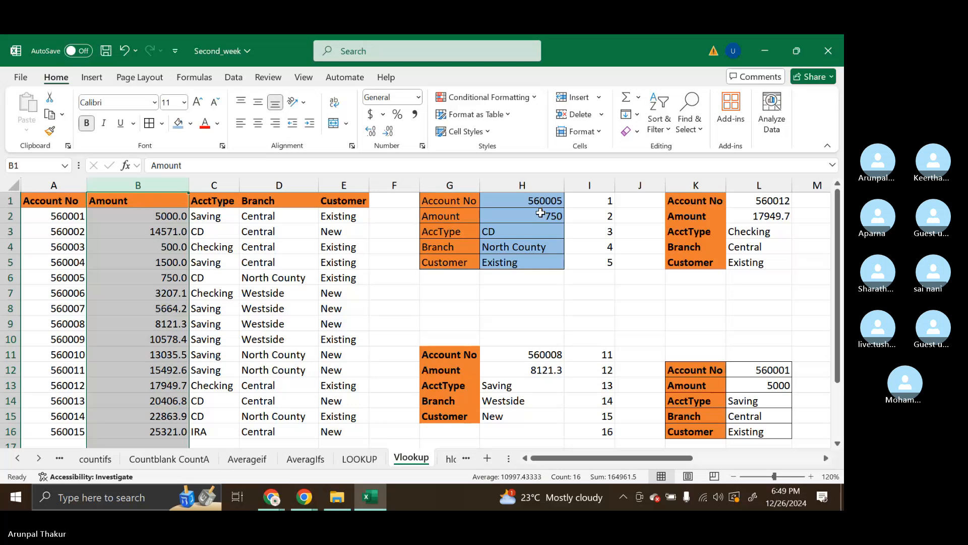
pyautogui.click(201, 185)
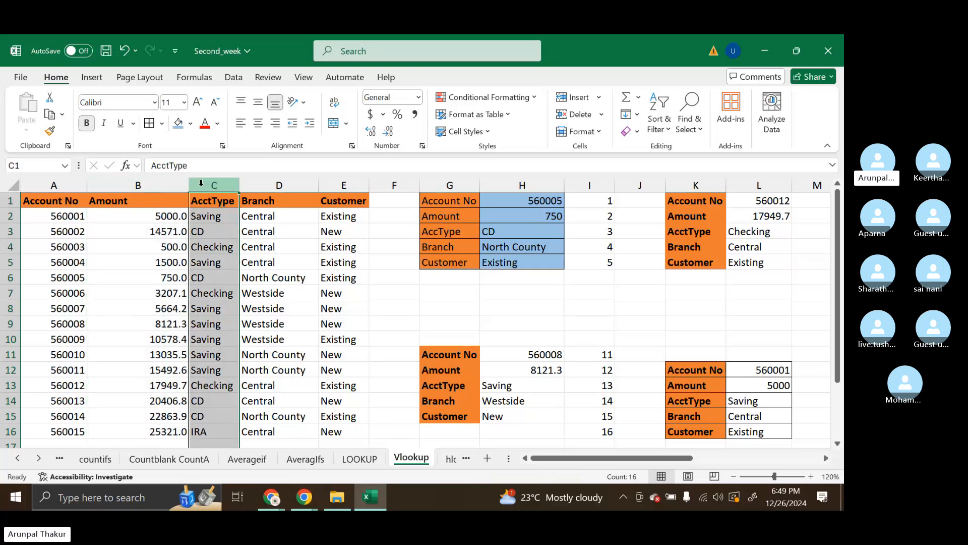
pyautogui.click(535, 239)
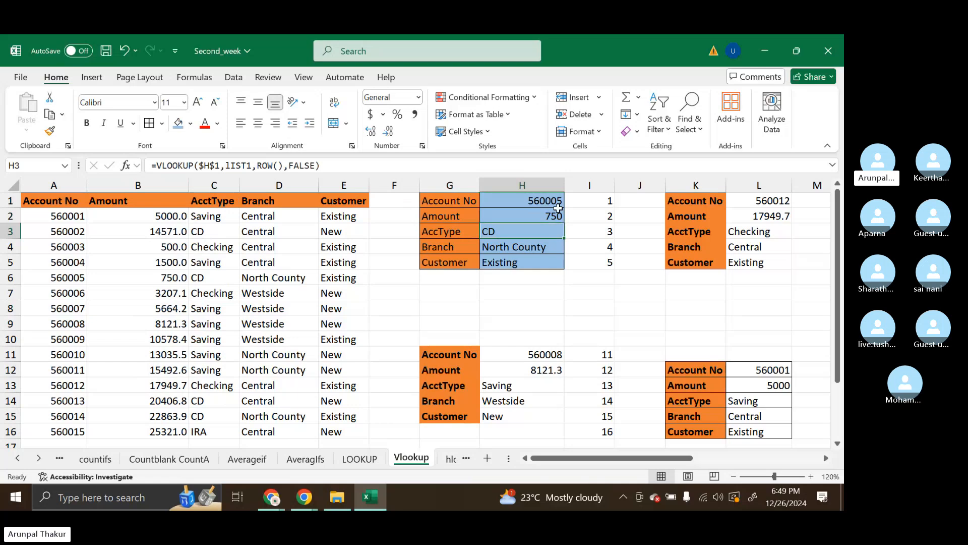
pyautogui.click(608, 201)
pyautogui.moveTo(607, 200); pyautogui.dragTo(607, 255)
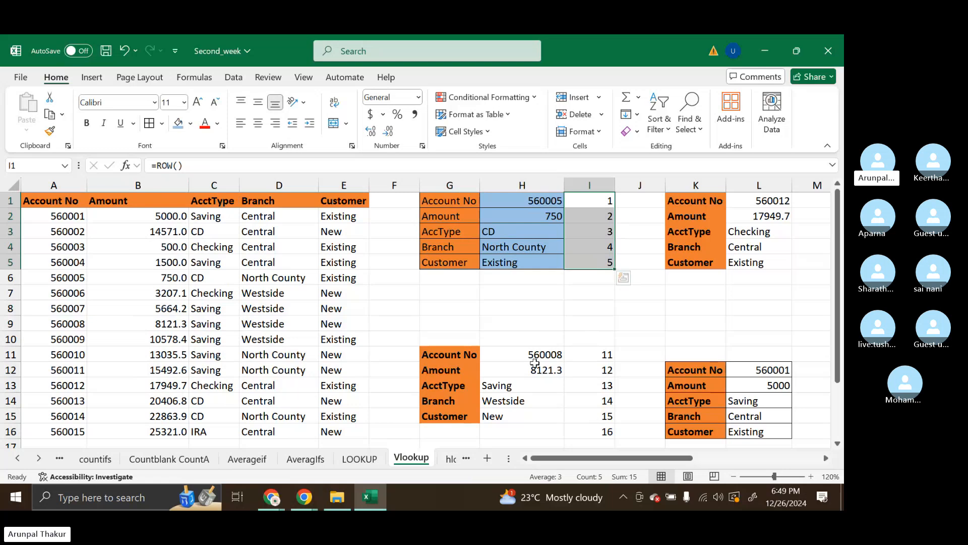
pyautogui.click(595, 368)
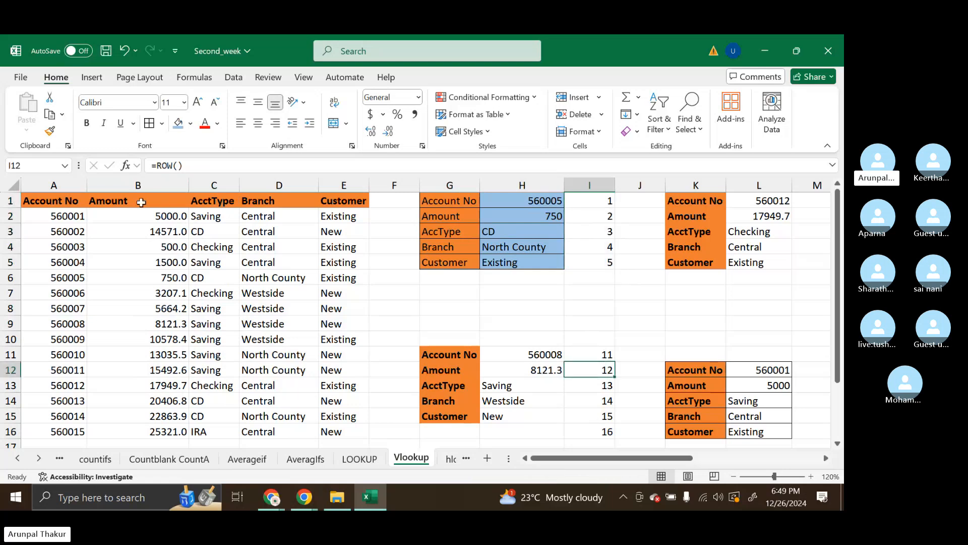
# Review the arguments of the VLOOKUP formula in H12
pyautogui.doubleClick(519, 368)
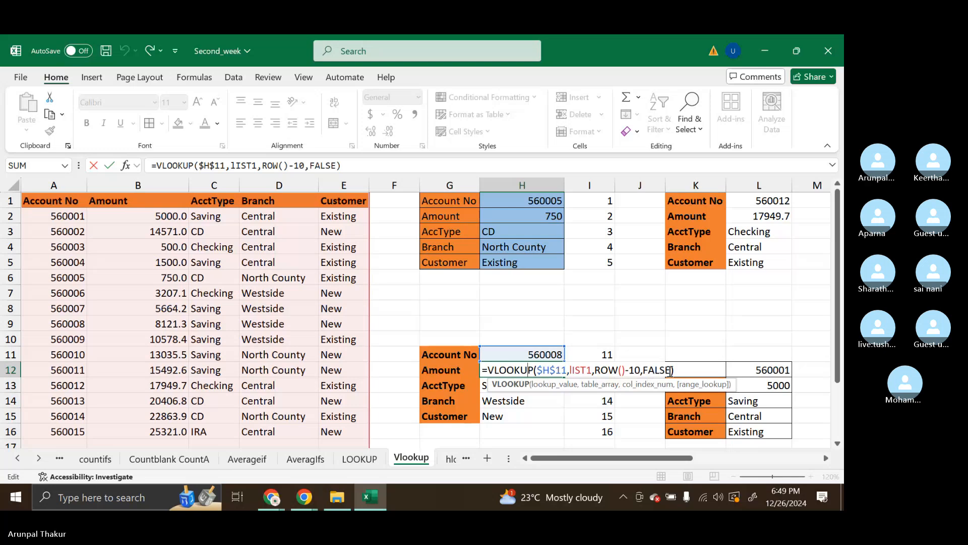
pyautogui.click(671, 371)
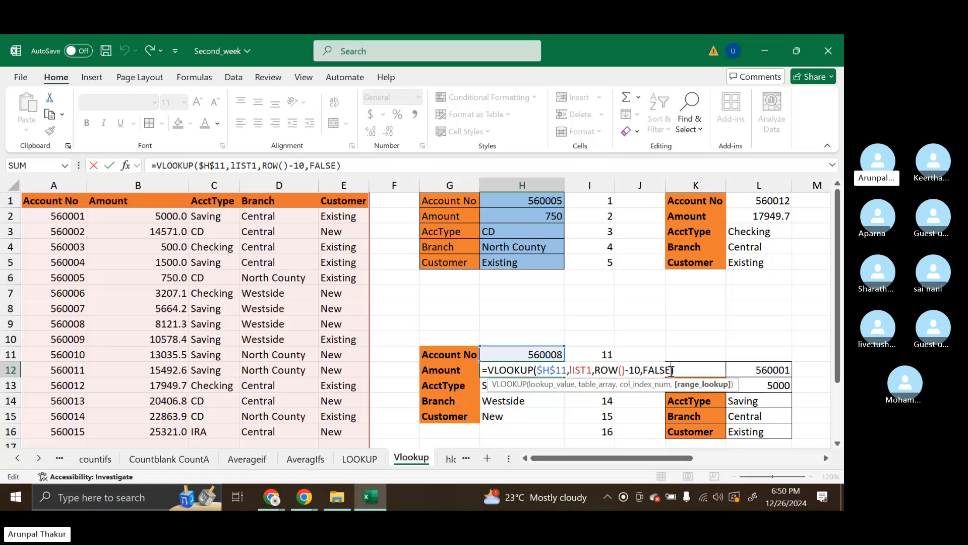
pyautogui.hotkey('ctrl', 'Return')
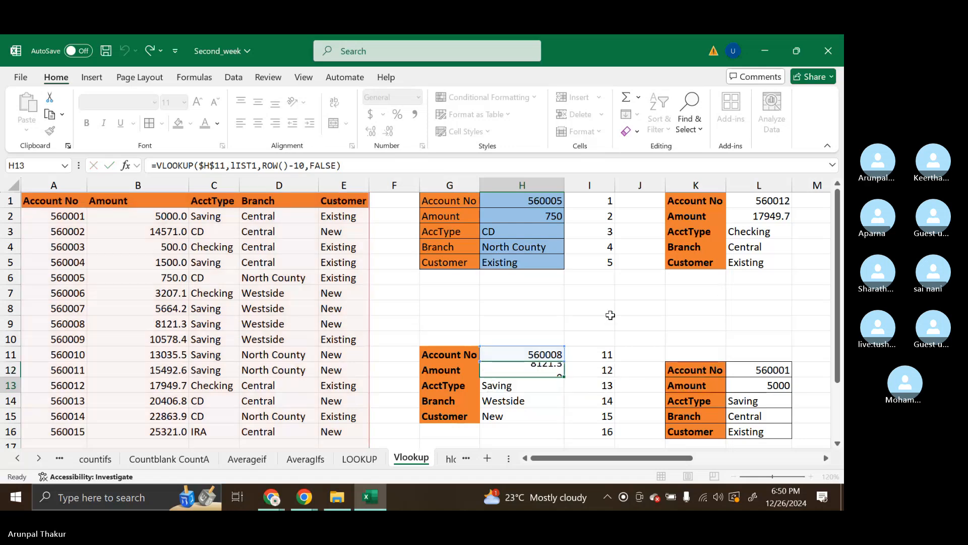
# Clear the VLOOKUP formulas from H12:H16, keeping the account-number drop-down in H11
pyautogui.moveTo(536, 368); pyautogui.dragTo(529, 424)
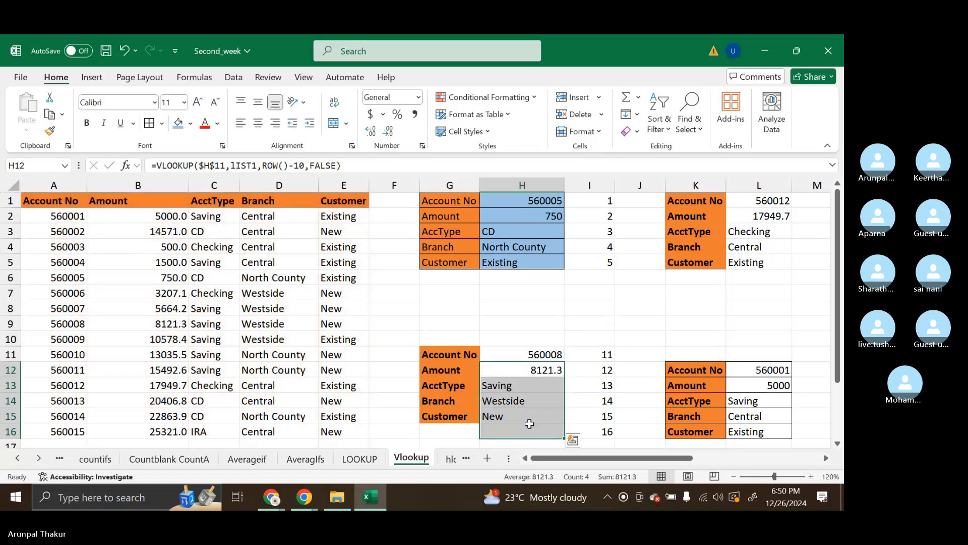
pyautogui.press('Delete')
pyautogui.click(534, 356)
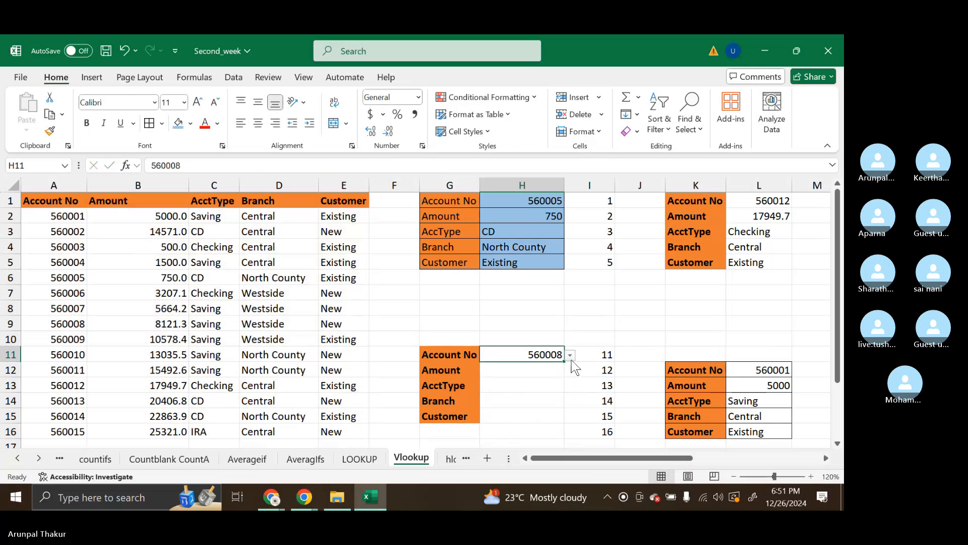
# Start a new VLOOKUP formula in the Amount cell H12 with H11 as the lookup value
pyautogui.click(542, 370)
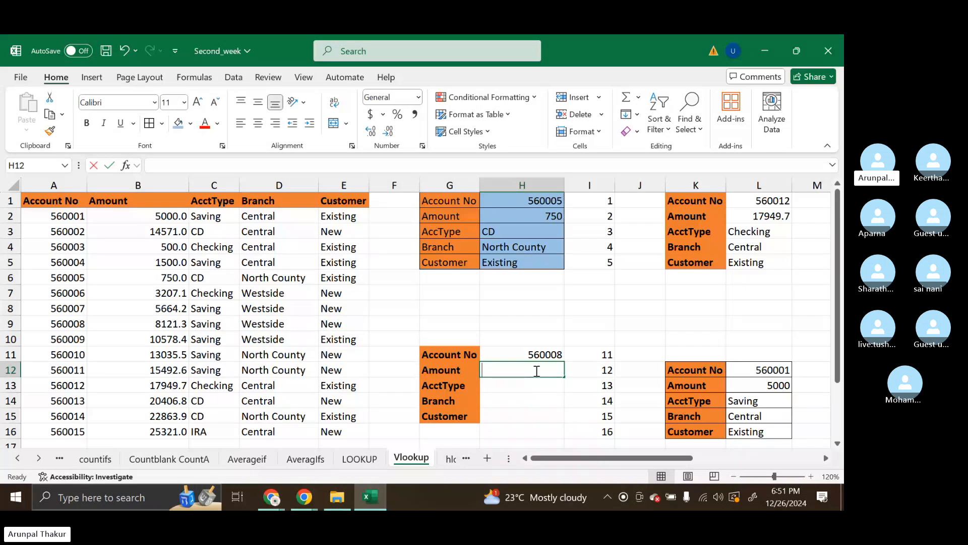
pyautogui.write('=VLOOKUP(')
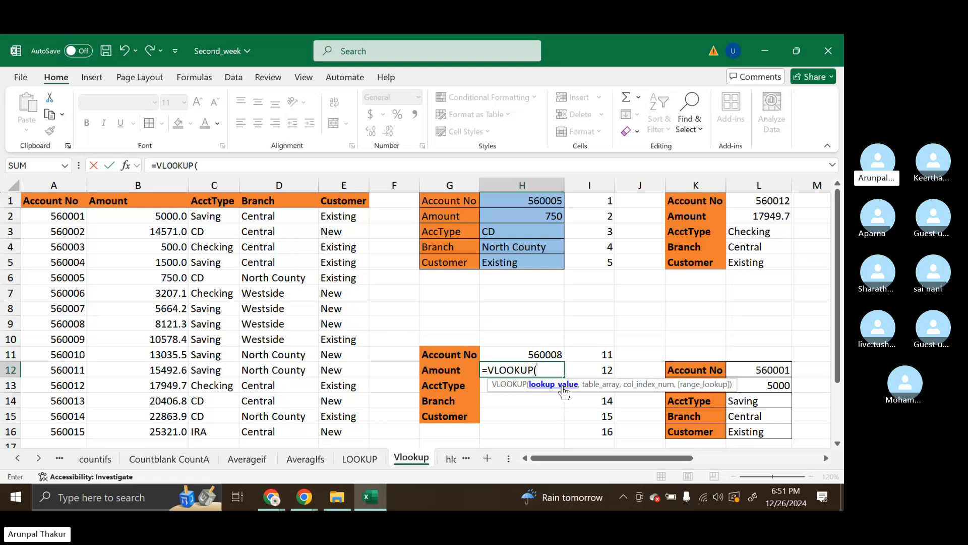
pyautogui.click(536, 355)
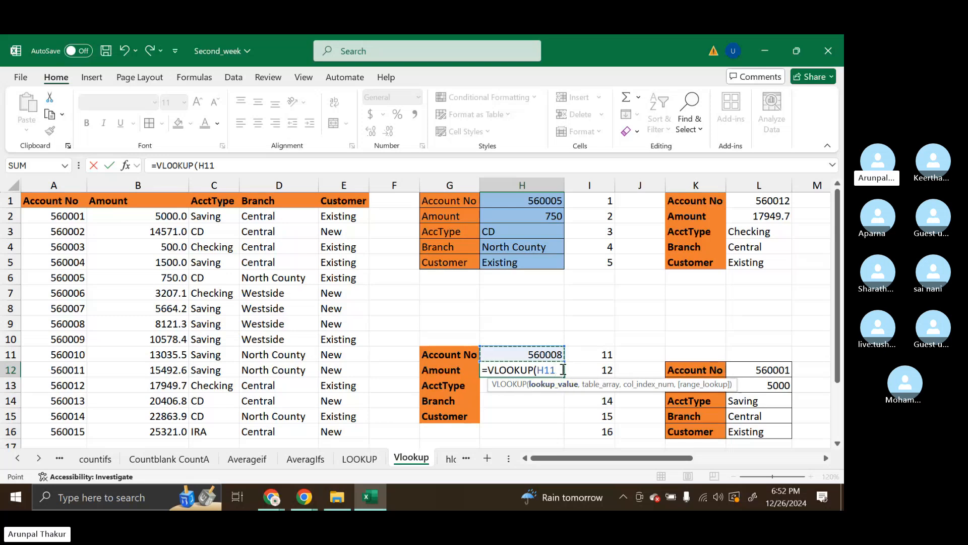
pyautogui.write(',')
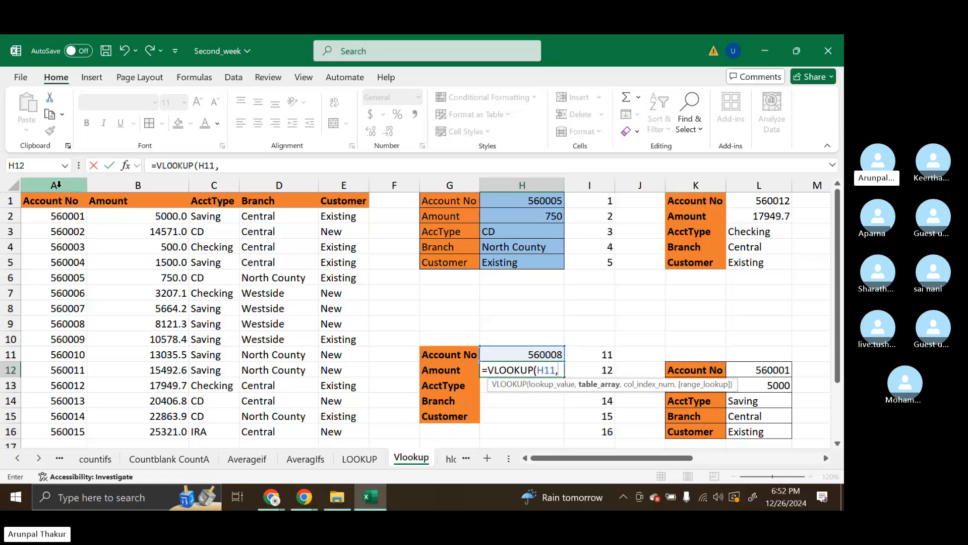
# Set the table array of the H12 VLOOKUP to source columns A:E, the lIST1 range
pyautogui.moveTo(54, 185); pyautogui.dragTo(343, 185)
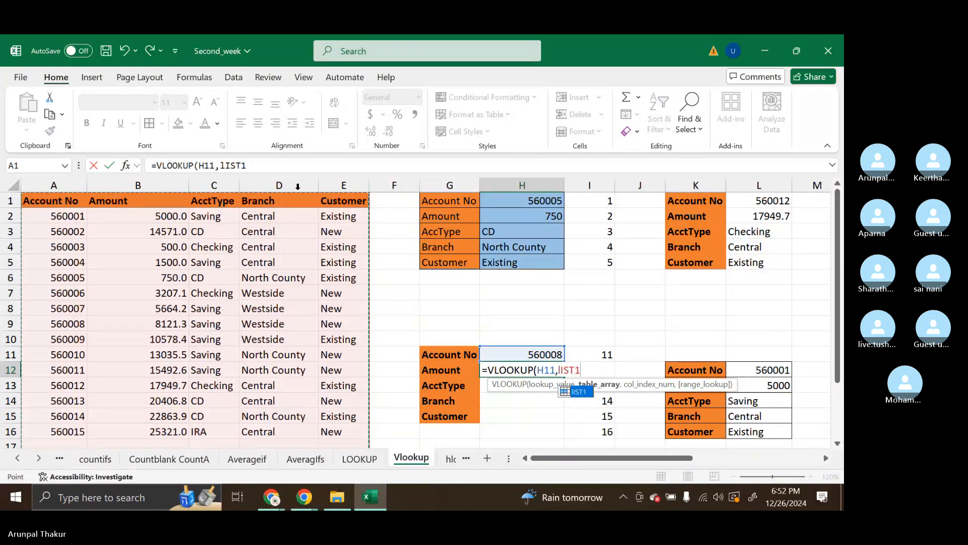
pyautogui.moveTo(56, 186); pyautogui.dragTo(398, 181)
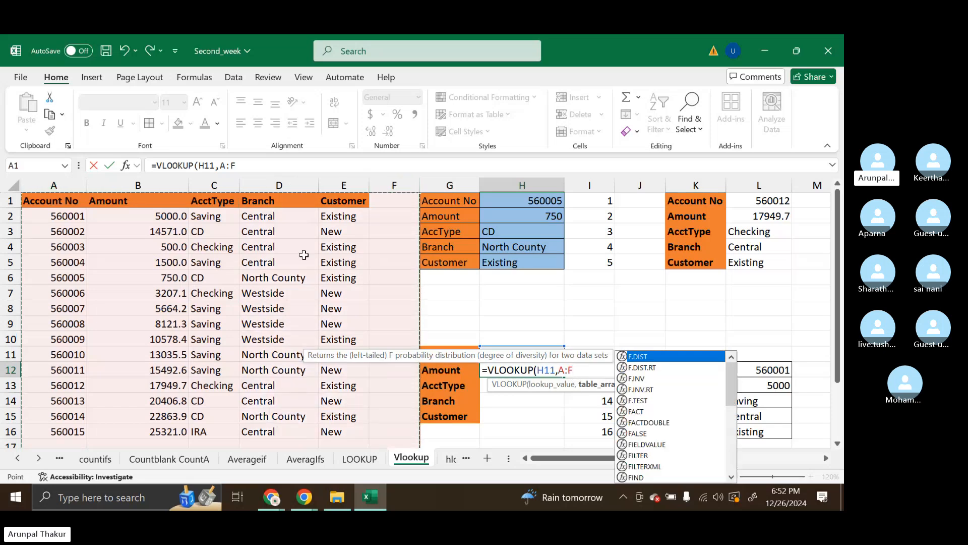
pyautogui.hotkey('ctrl', 'z')
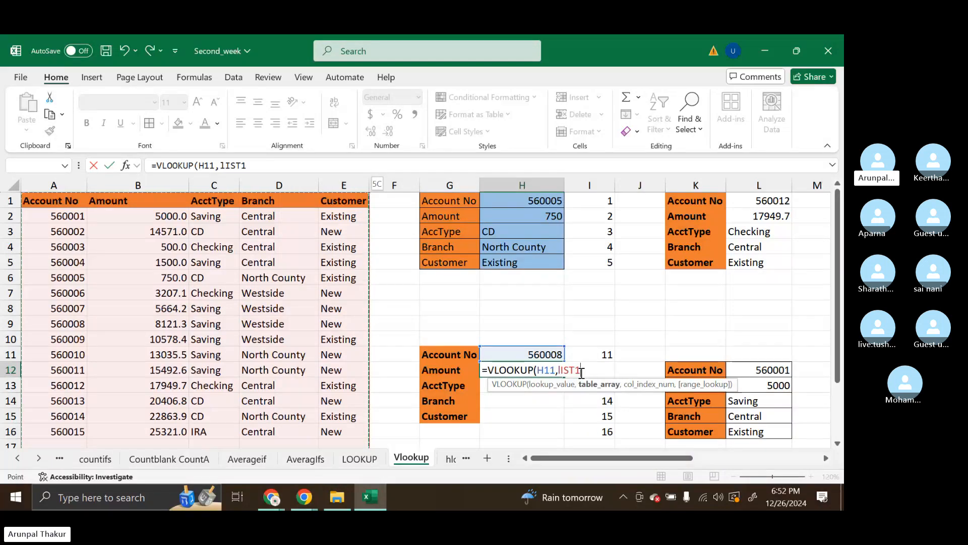
pyautogui.write(',')
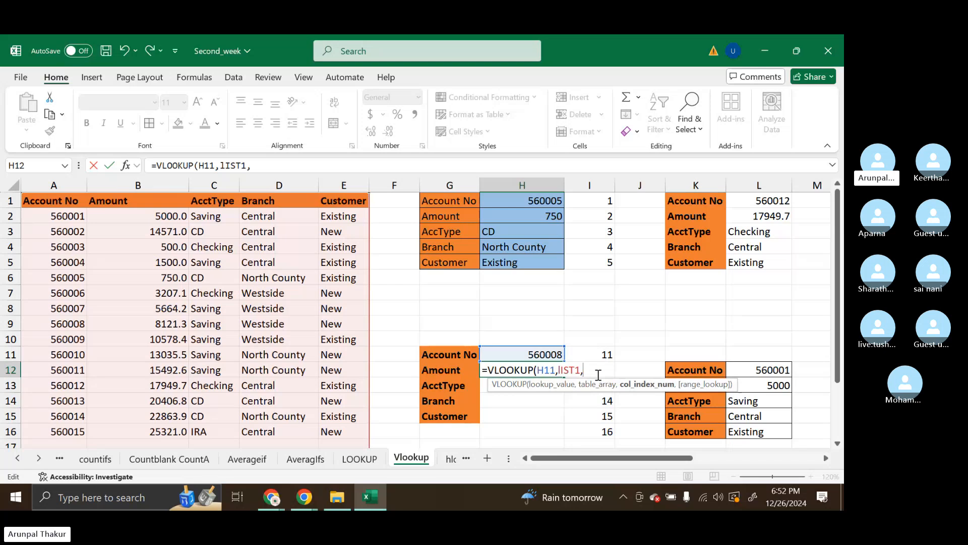
# Complete the H12 VLOOKUP with ROW()-10 as the column index and FALSE for an exact match
pyautogui.write('ro')
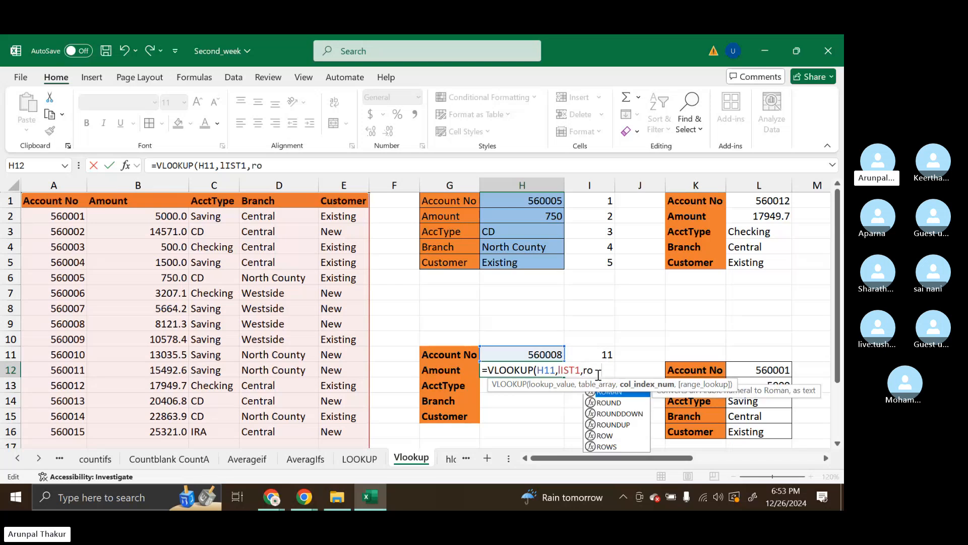
pyautogui.write('w()')
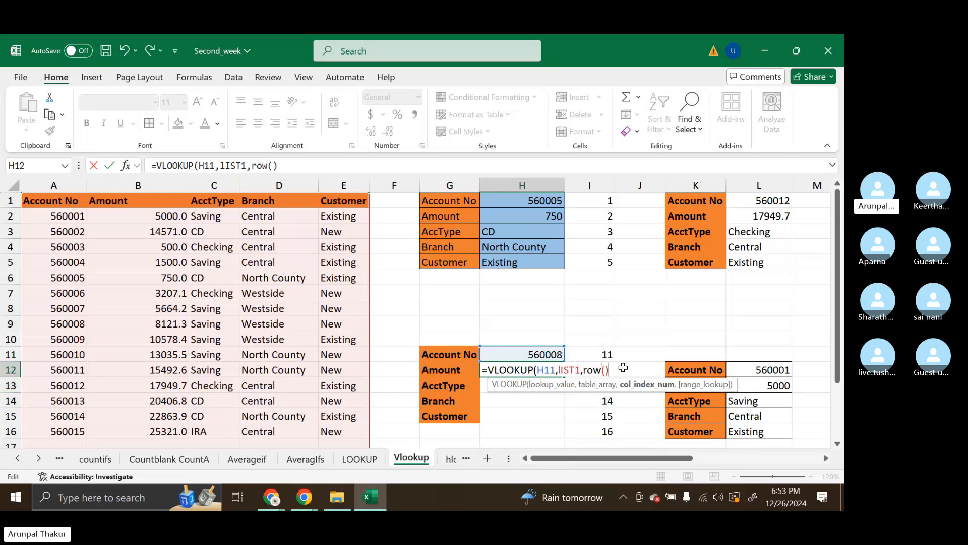
pyautogui.write('-10')
pyautogui.write(',')
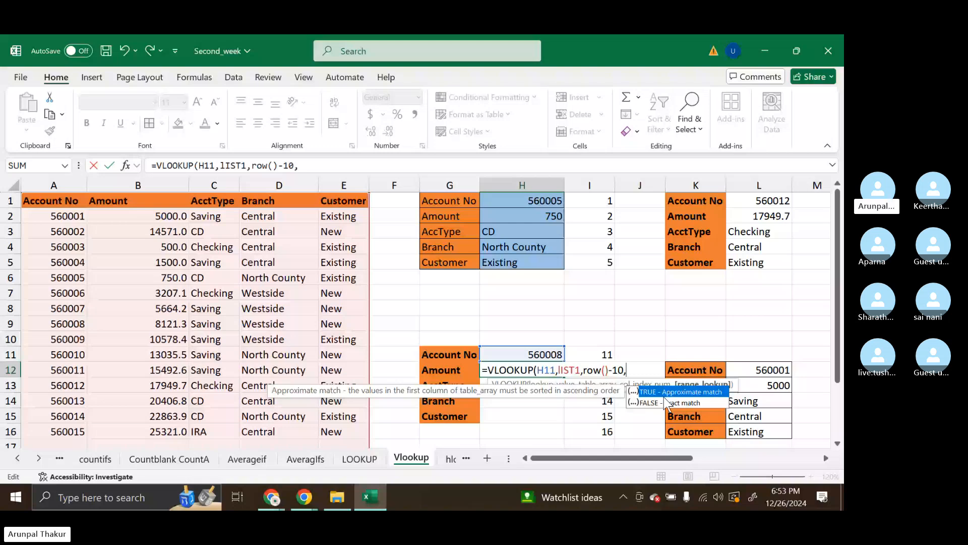
pyautogui.press('Return')
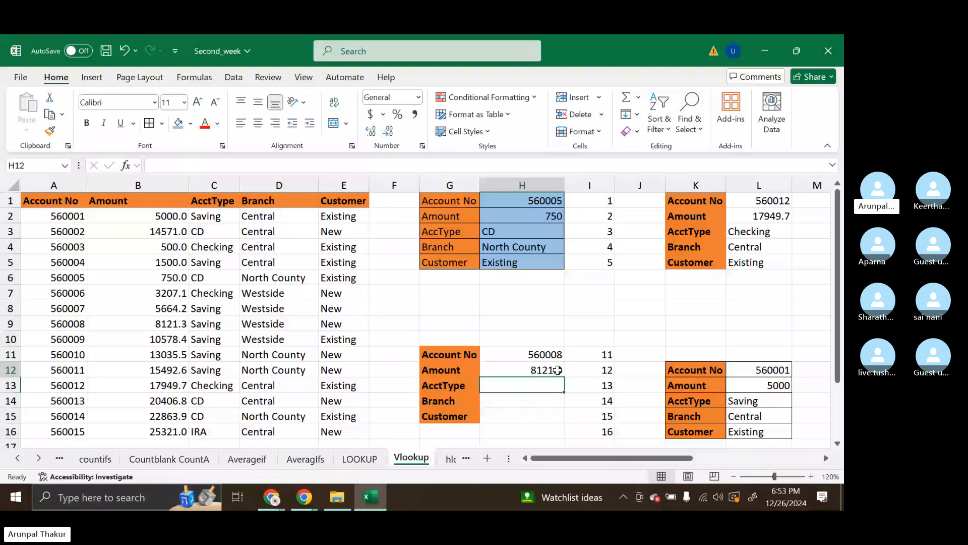
# Inspect the lookup value reference in the VLOOKUP formulas of H12, H13 and H16
pyautogui.doubleClick(537, 356)
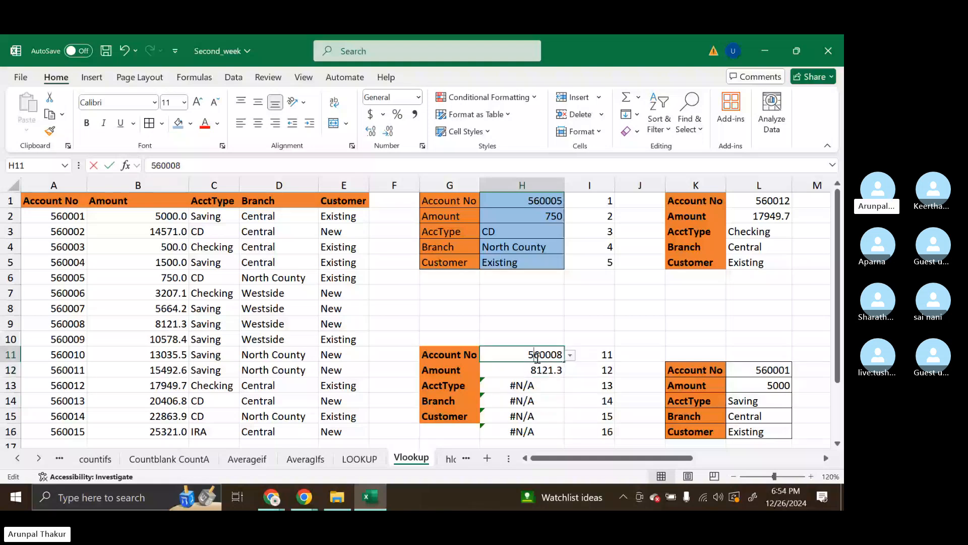
pyautogui.doubleClick(556, 374)
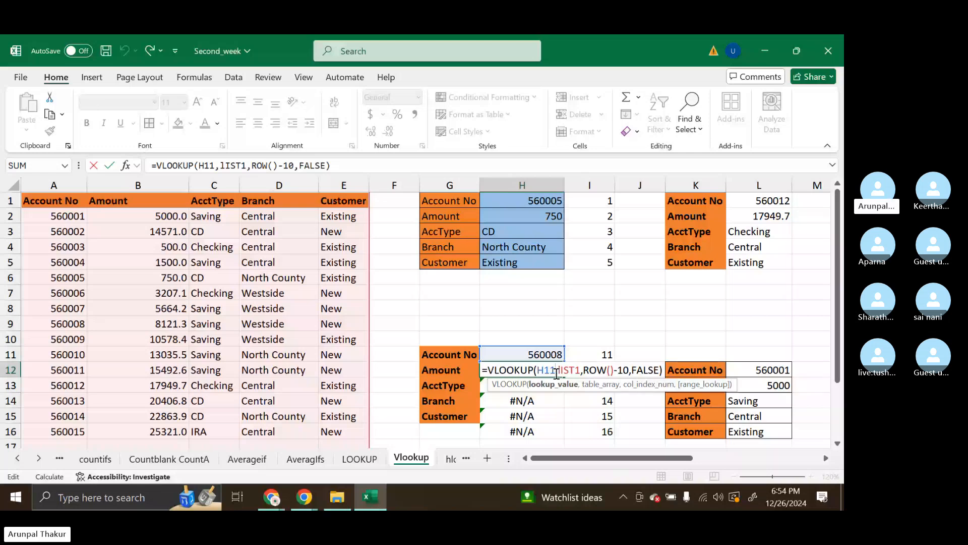
pyautogui.press('Return')
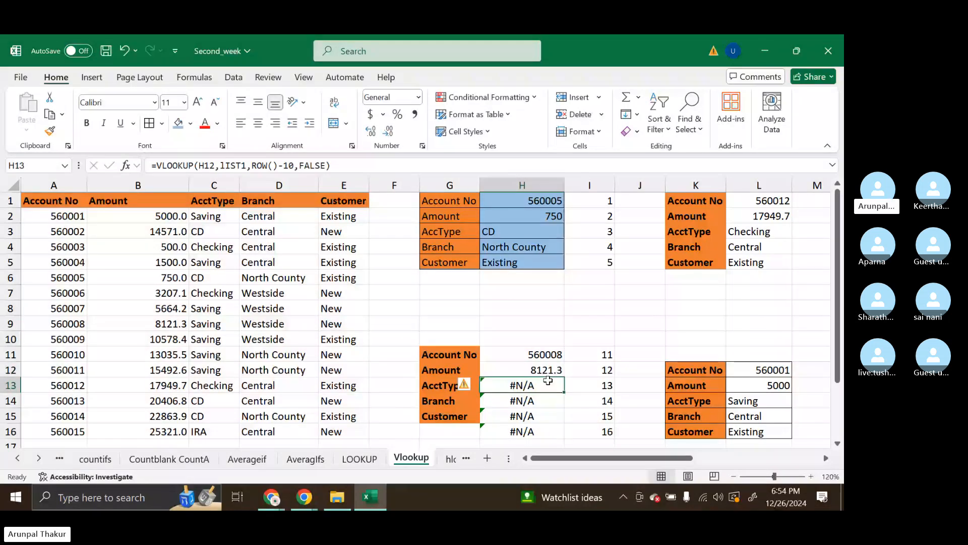
pyautogui.doubleClick(542, 386)
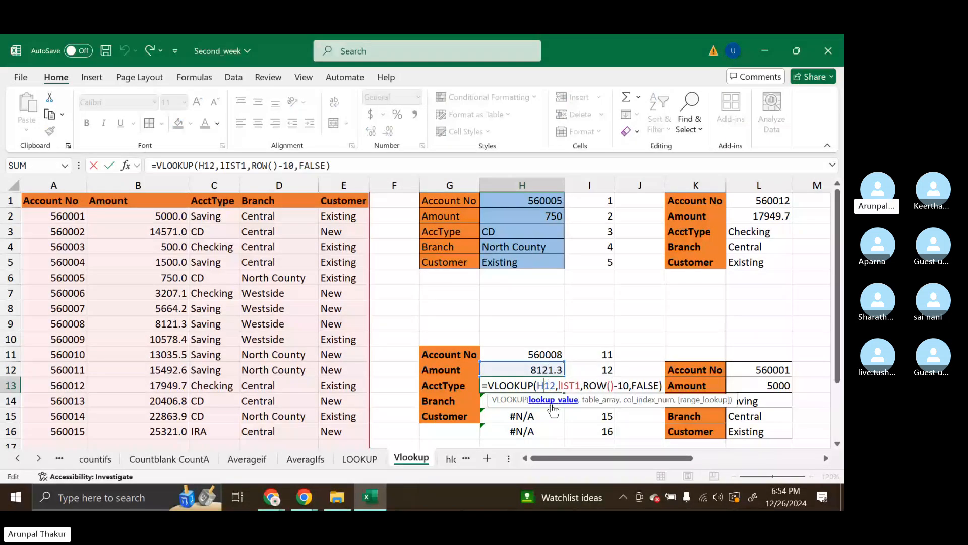
pyautogui.press('Return')
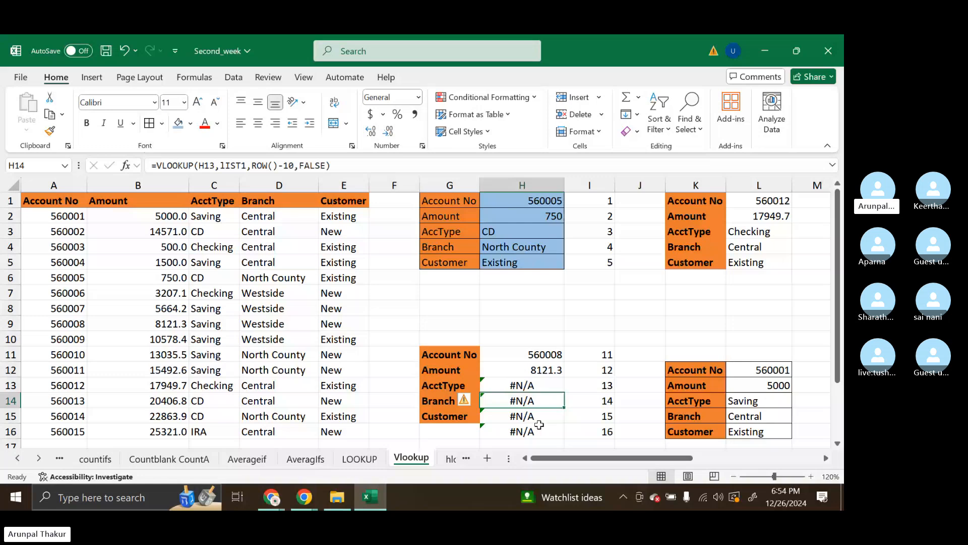
pyautogui.doubleClick(540, 429)
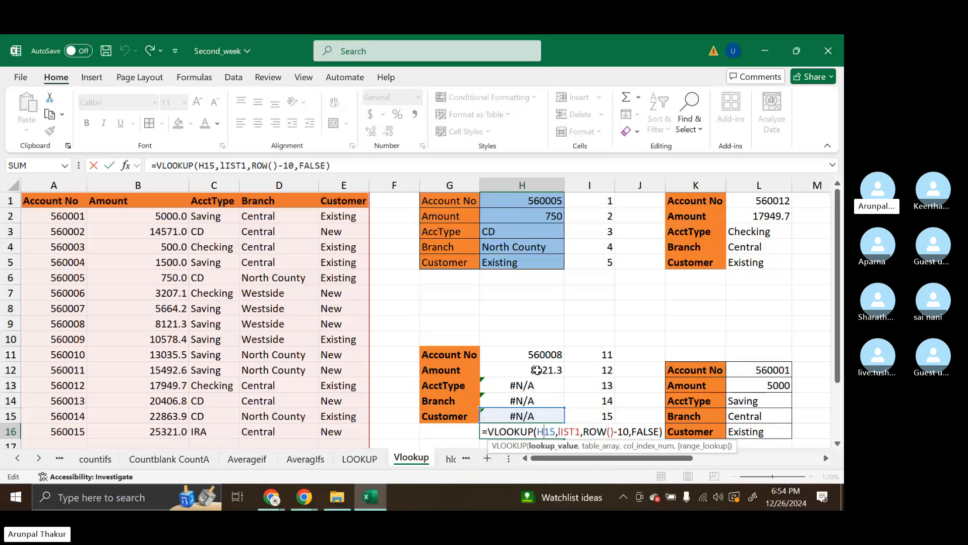
pyautogui.press('Return')
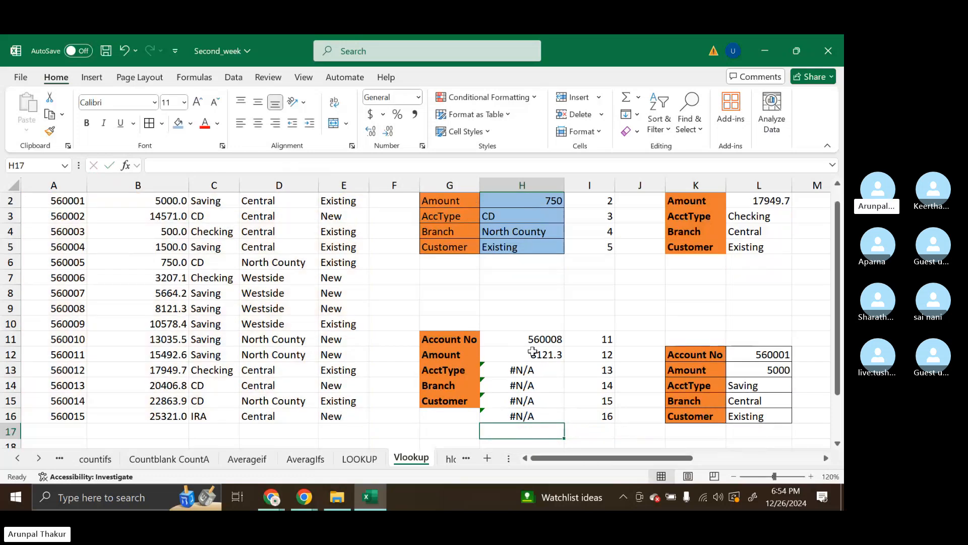
# Make the lookup value in the H12 VLOOKUP formula an absolute reference, $H$11
pyautogui.click(532, 351)
pyautogui.doubleClick(554, 356)
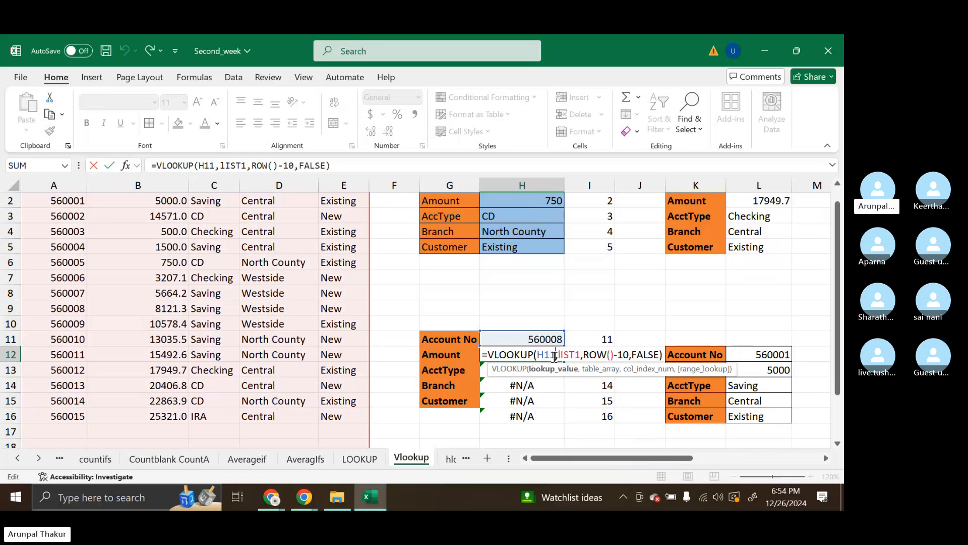
pyautogui.press('Tab')
pyautogui.press('Tab')
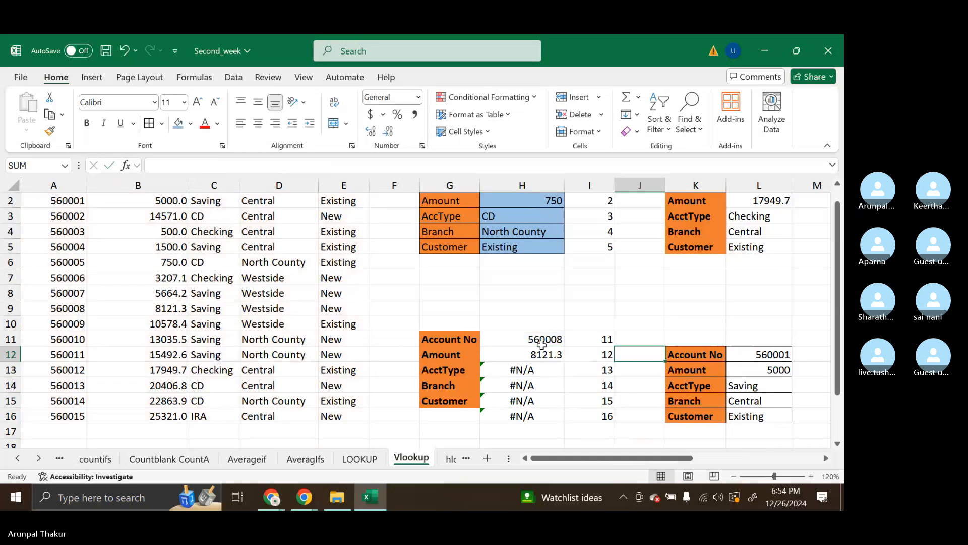
pyautogui.click(543, 353)
pyautogui.doubleClick(555, 356)
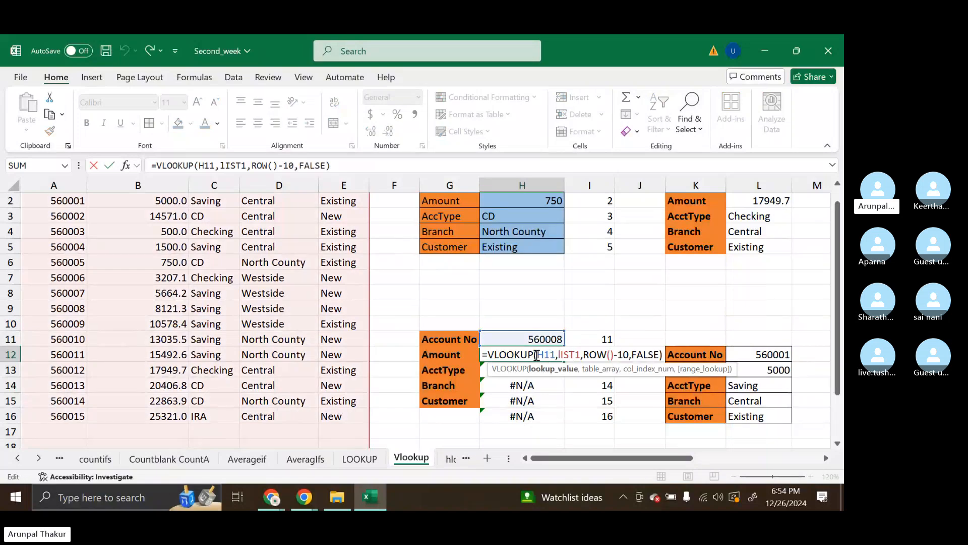
pyautogui.moveTo(537, 356); pyautogui.dragTo(551, 356)
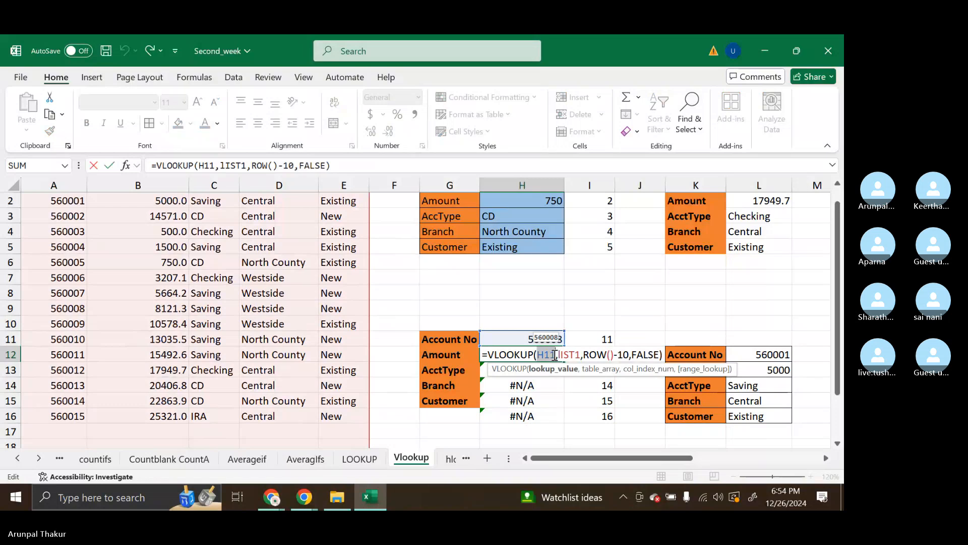
pyautogui.press('F4')
pyautogui.press('Return')
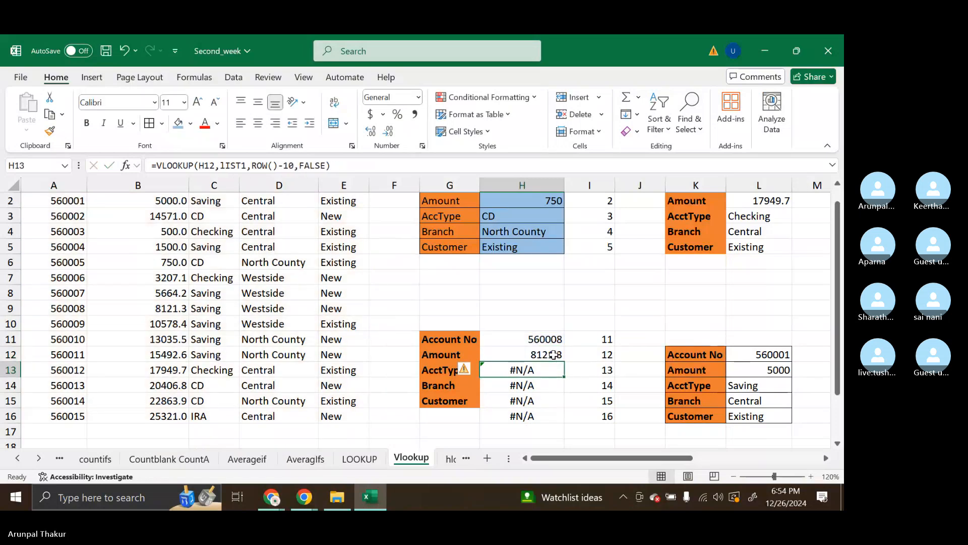
# Fill the H12 formula down to H16 and clear the surplus formula below the Customer row in H16
pyautogui.click(555, 355)
pyautogui.moveTo(564, 361); pyautogui.dragTo(560, 416)
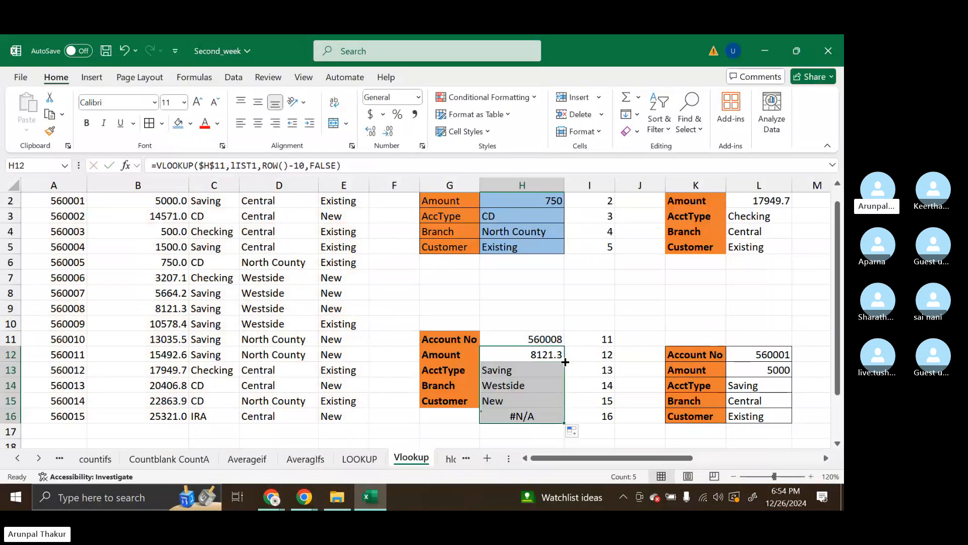
pyautogui.click(487, 428)
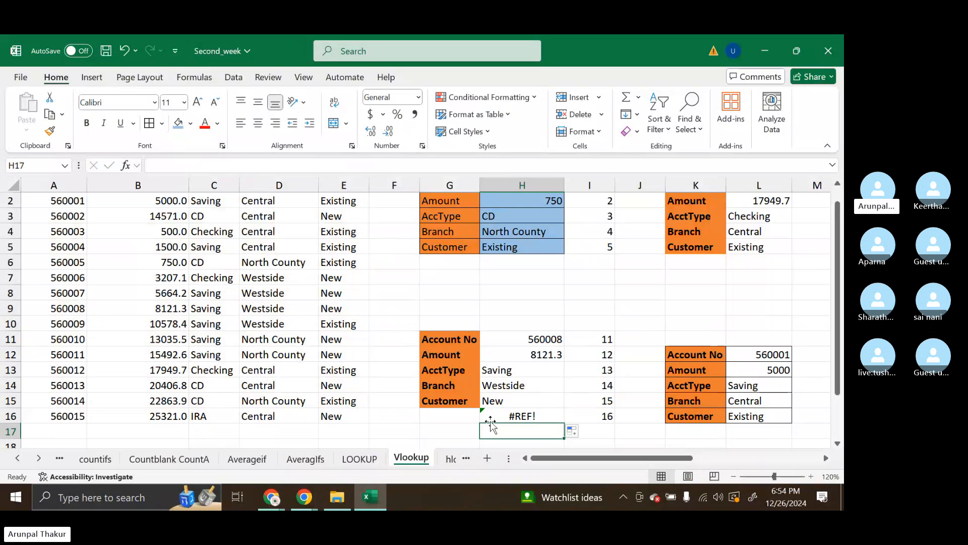
pyautogui.click(495, 420)
pyautogui.press('Delete')
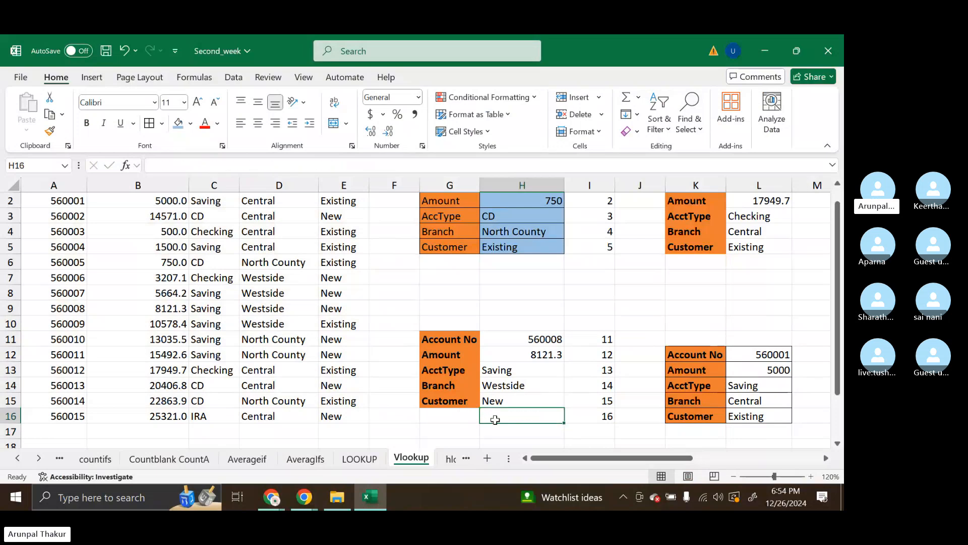
# Delete the helper row numbers in I11:I16 beside the second lookup table
pyautogui.click(580, 415)
pyautogui.press('Delete')
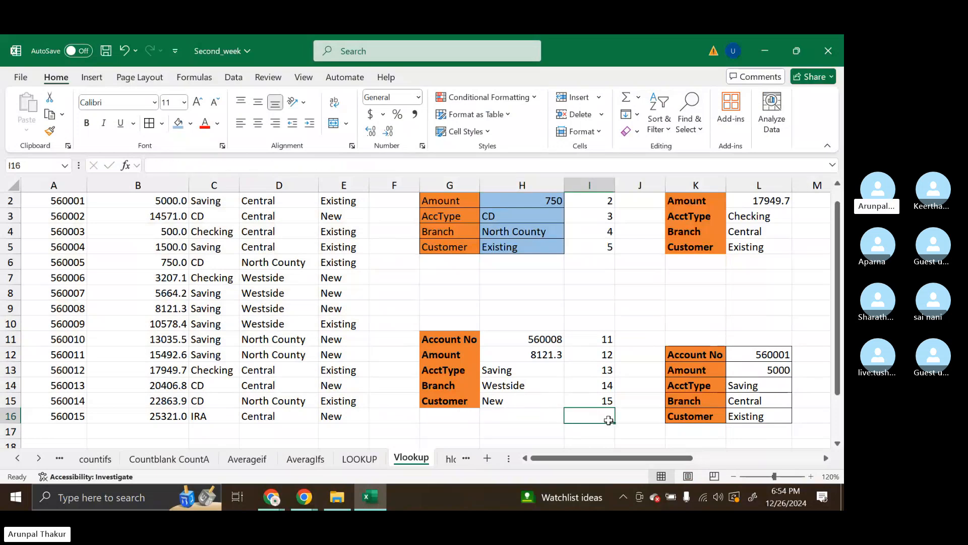
pyautogui.scroll(1, 609, 420)
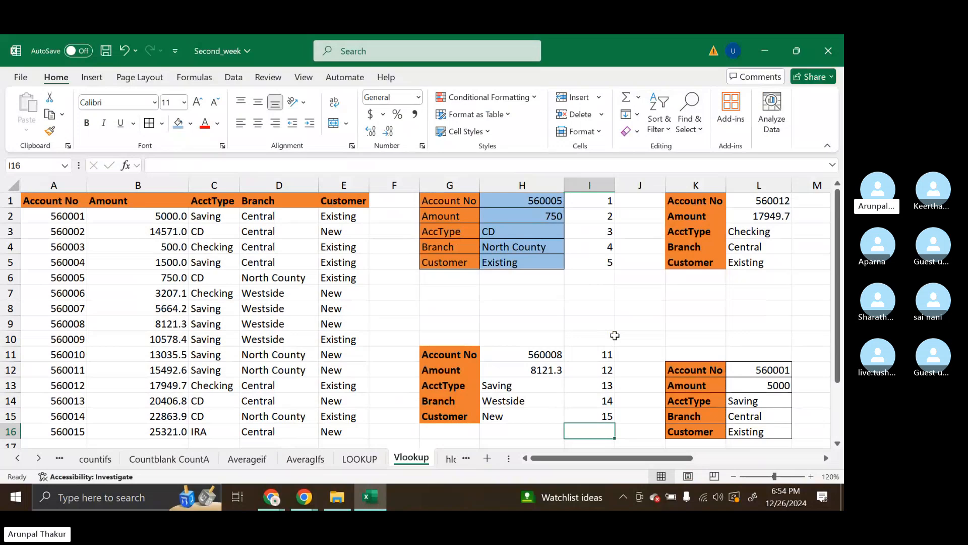
pyautogui.moveTo(599, 354); pyautogui.dragTo(596, 425)
pyautogui.press('Delete')
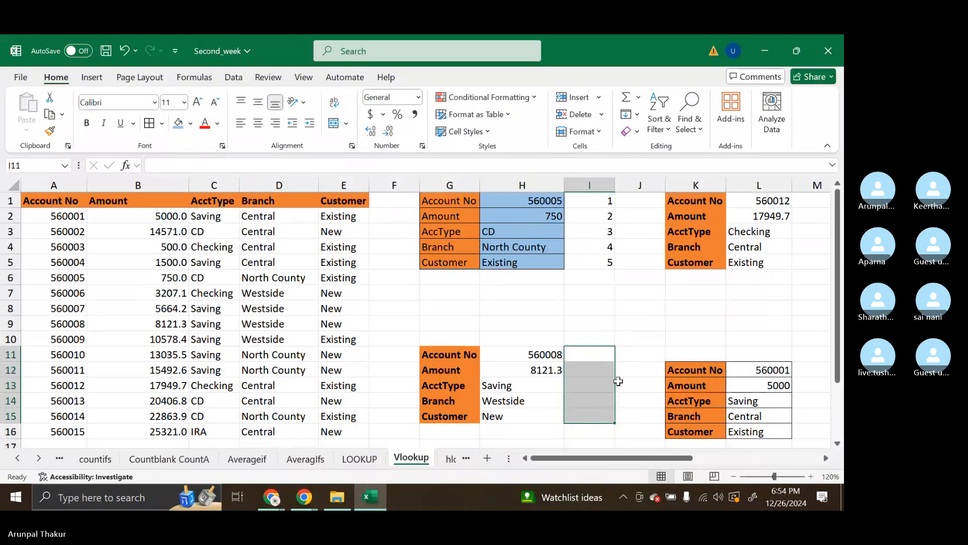
pyautogui.click(634, 335)
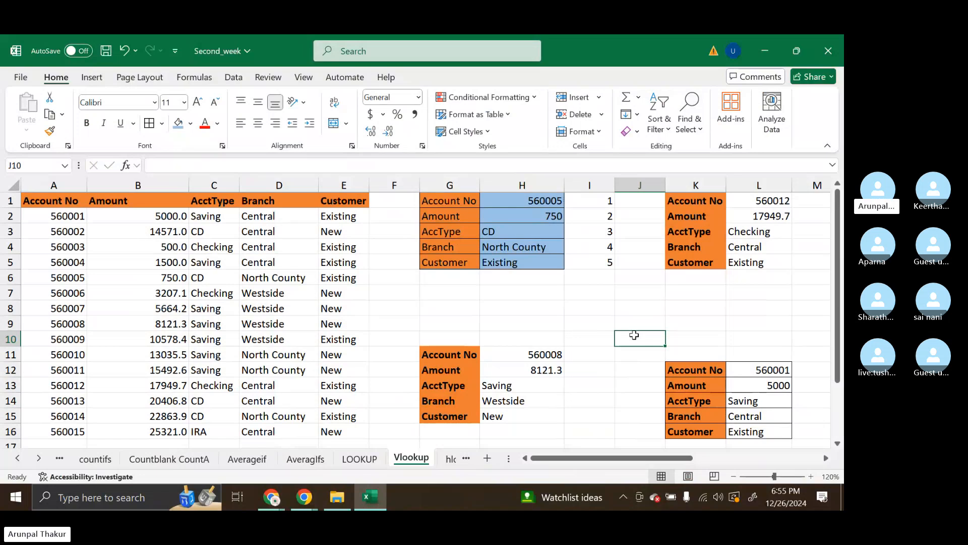
# Trace the account number in H1 to its matching Account No and Amount cells in row 6 of the source table
pyautogui.click(514, 202)
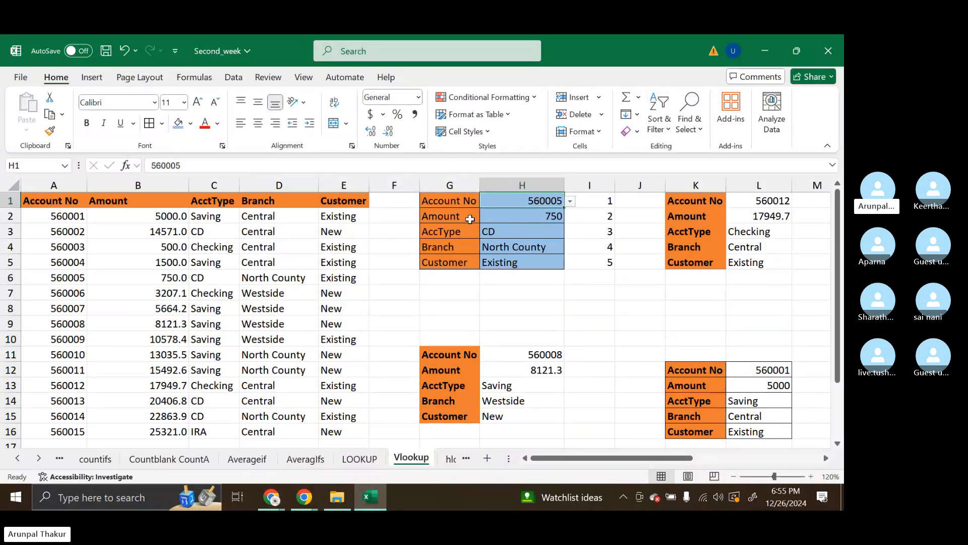
pyautogui.click(536, 218)
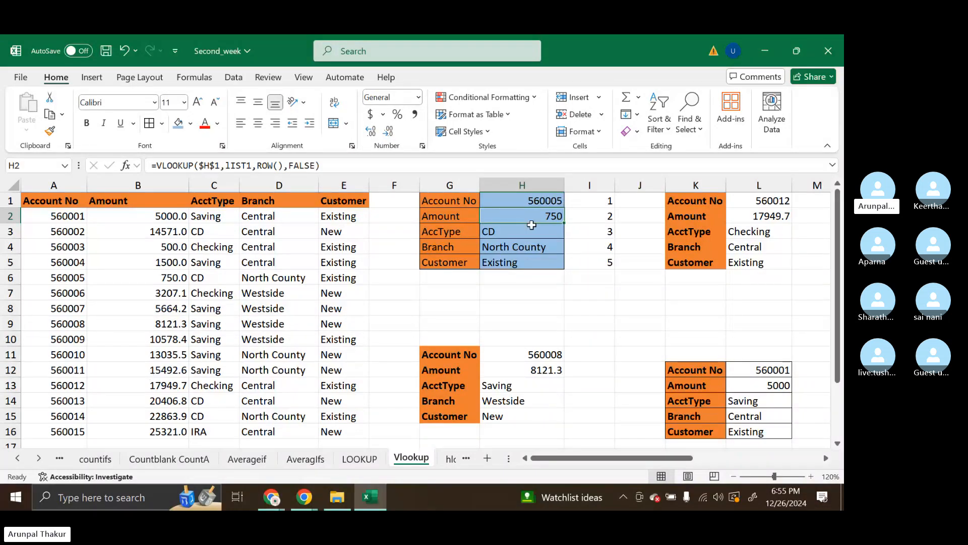
pyautogui.click(58, 281)
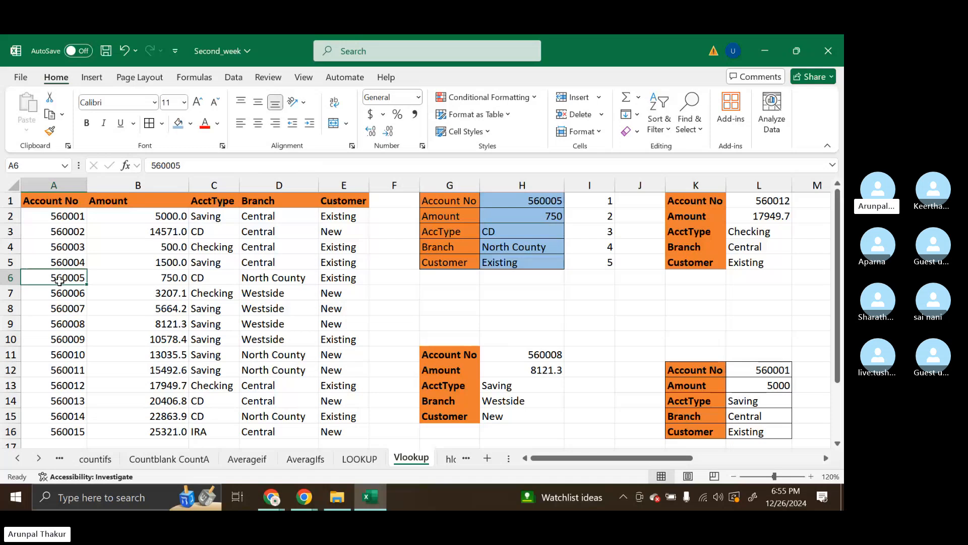
pyautogui.click(124, 278)
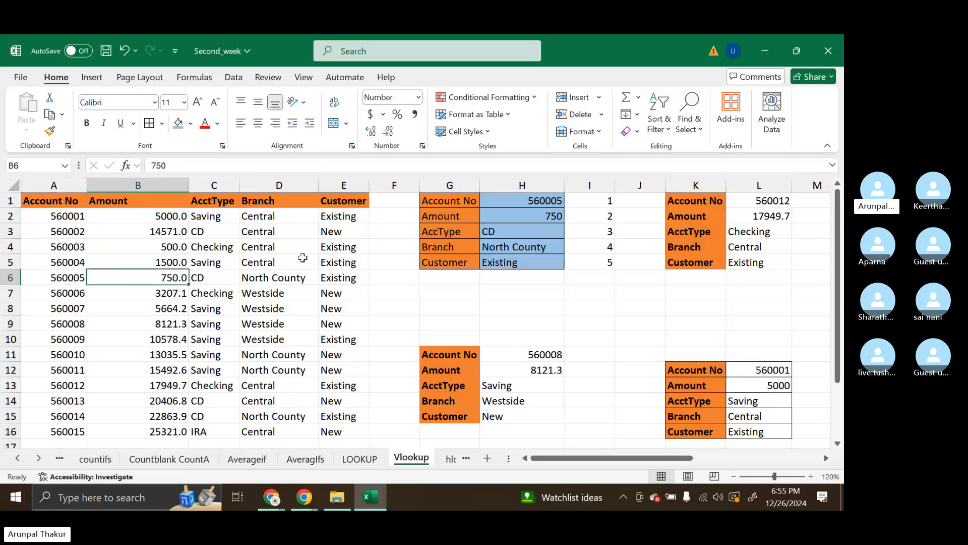
# Review the VLOOKUP formulas in H2 and H12, comparing the ROW() and ROW()-10 column index arguments
pyautogui.click(516, 216)
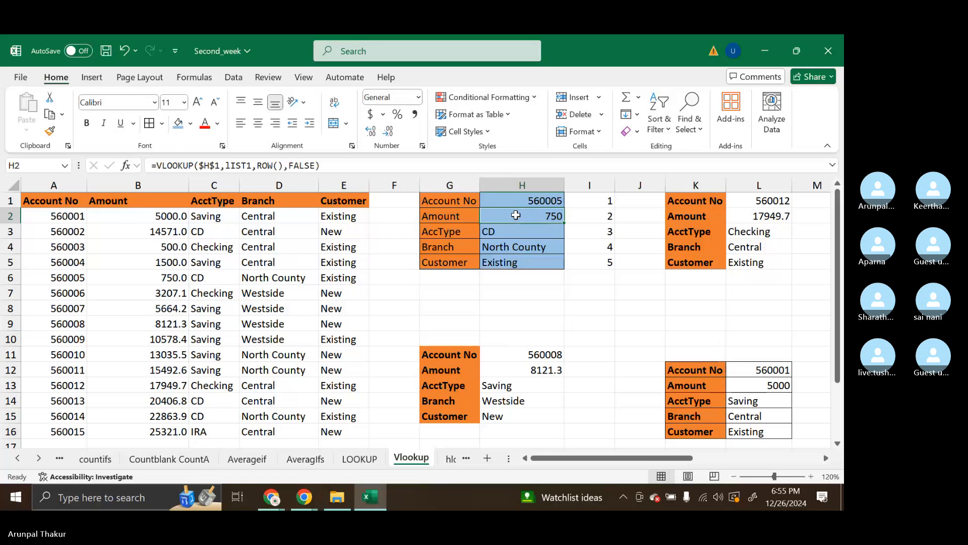
pyautogui.doubleClick(516, 215)
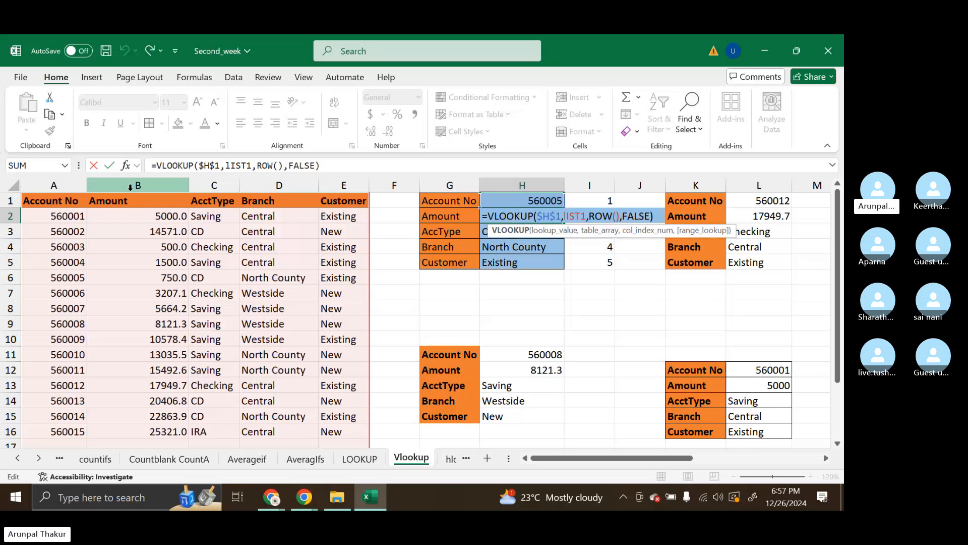
pyautogui.press('Return')
pyautogui.doubleClick(523, 370)
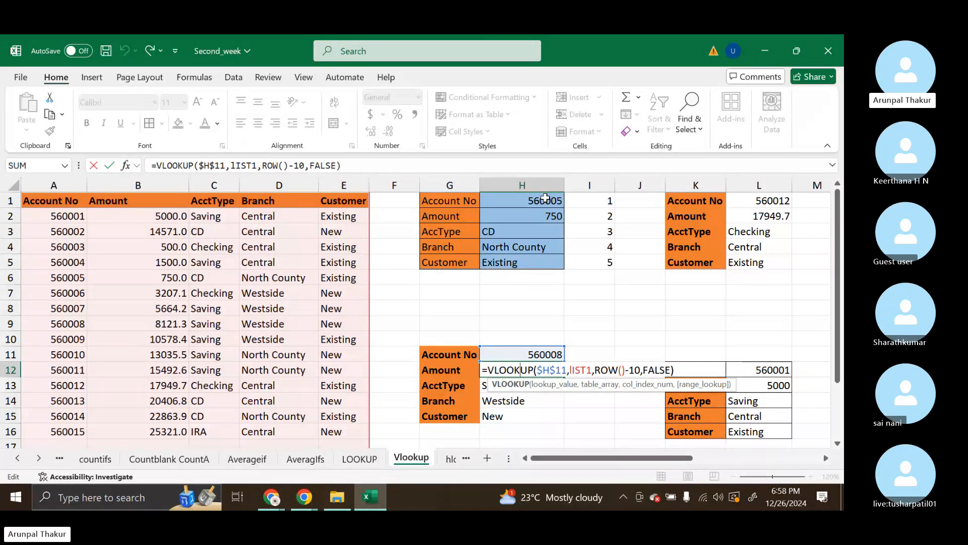
pyautogui.press('Return')
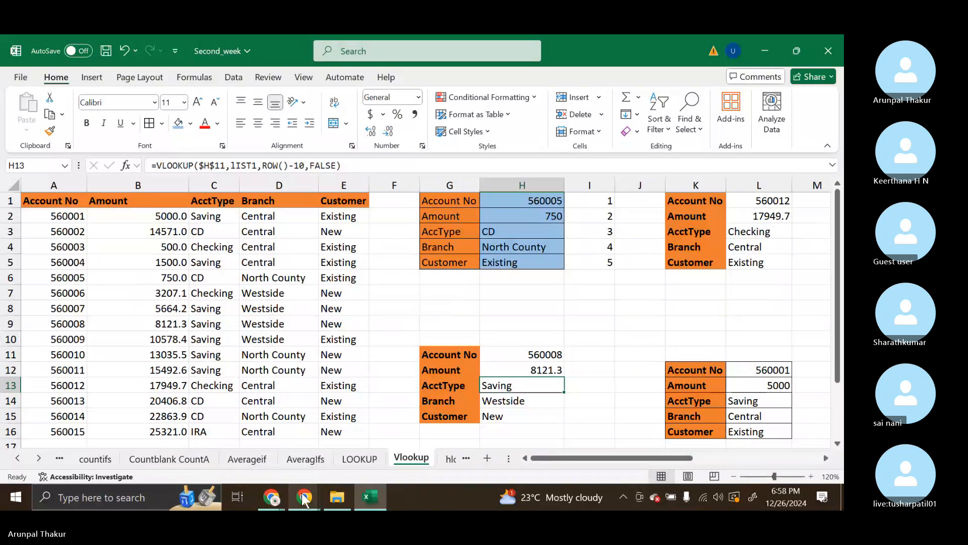
# Switch to the Skype call in Chrome and stop sharing the screen
pyautogui.moveTo(304, 497)
pyautogui.click(285, 443)
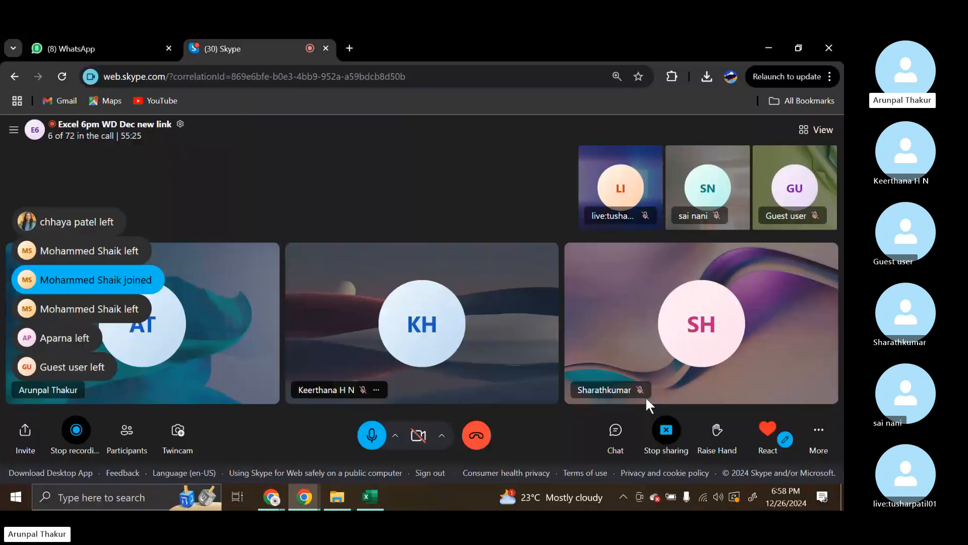
pyautogui.click(667, 431)
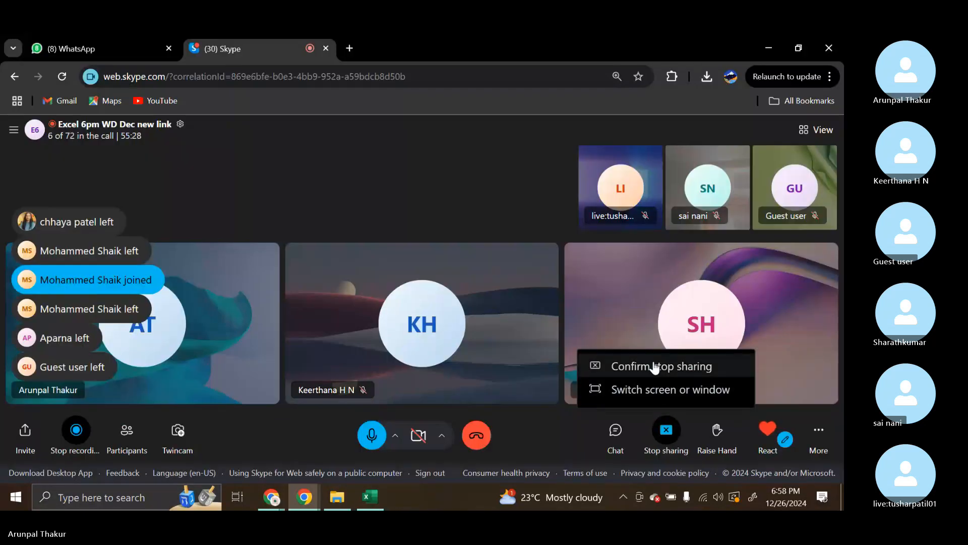